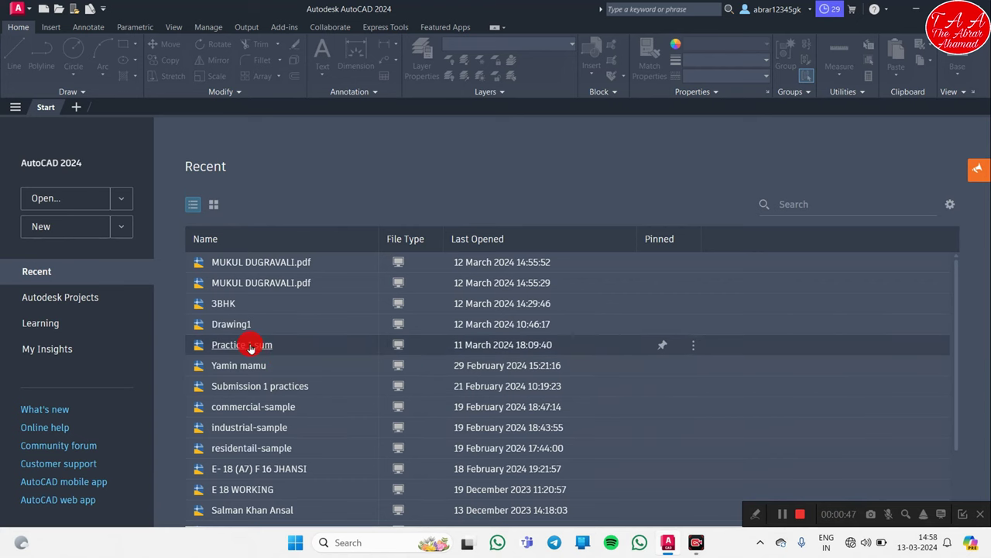
# Step: Open the Practice 1 sum drawing from the Recent list
pyautogui.click(315, 354)
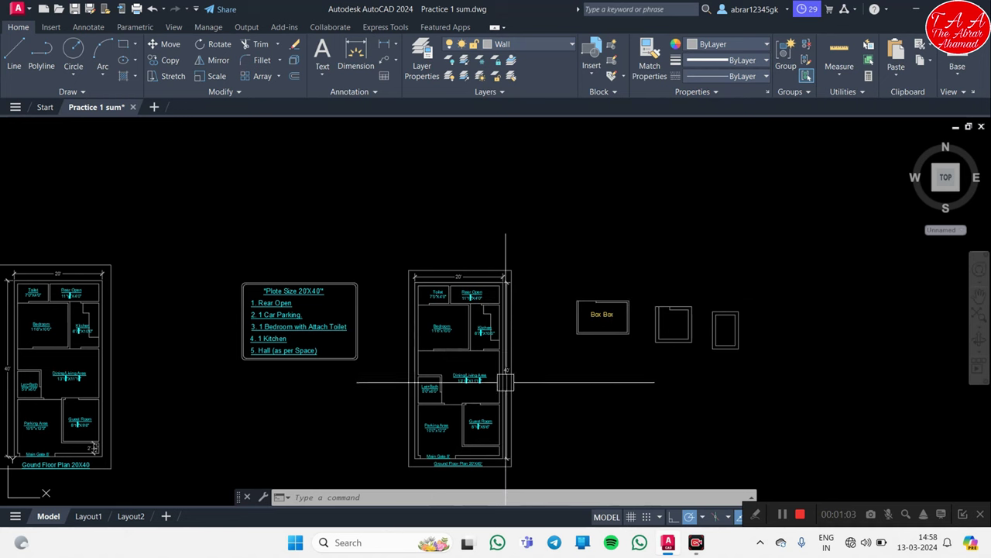
pyautogui.scroll(1, 476, 331)
pyautogui.scroll(4, 475, 336)
pyautogui.scroll(2, 480, 225)
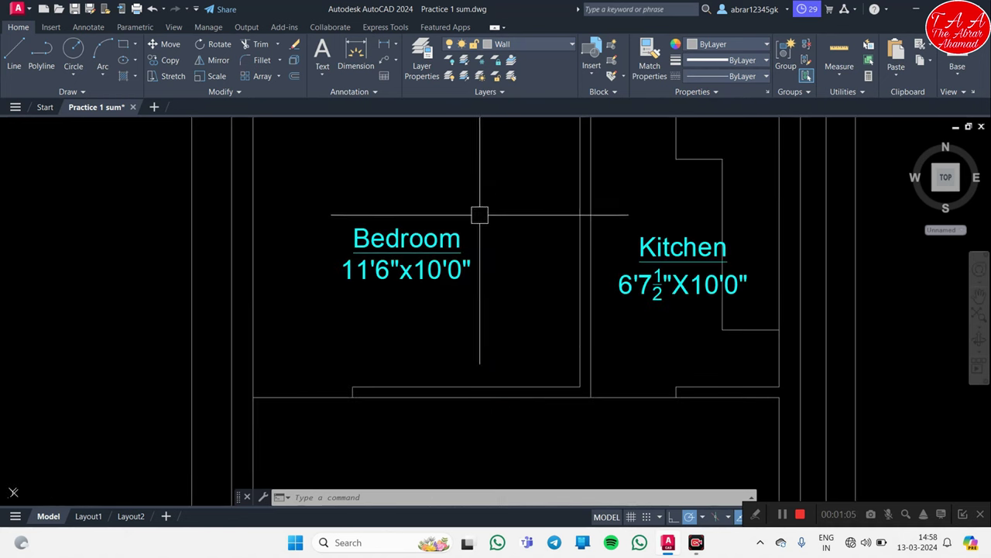
pyautogui.scroll(-3, 439, 380)
pyautogui.scroll(-2, 439, 377)
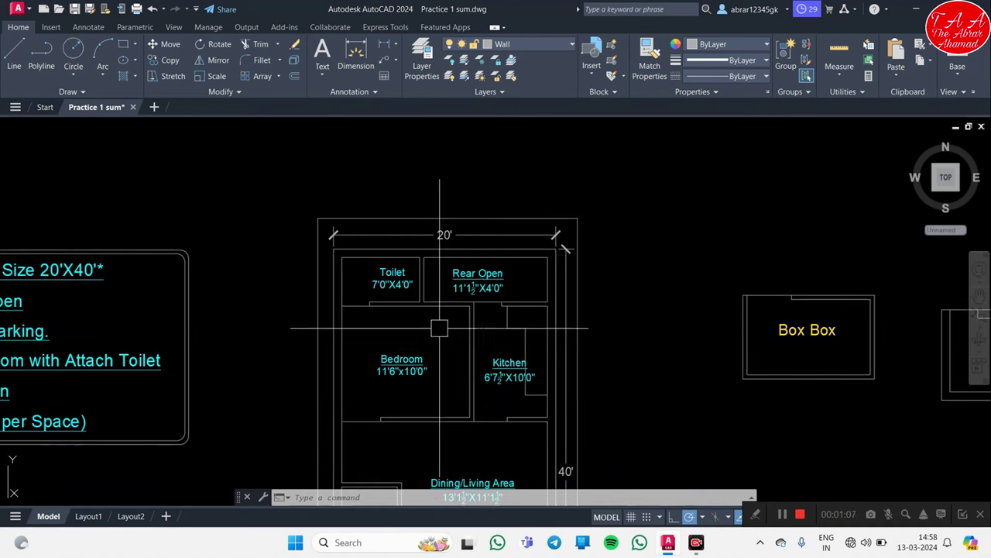
# Step: Pan and zoom to frame the Toilet, Rear Open, Bedroom and Kitchen rooms
pyautogui.moveTo(454, 314); pyautogui.dragTo(457, 276, button='middle')
pyautogui.scroll(5, 454, 255)
pyautogui.scroll(-5, 459, 288)
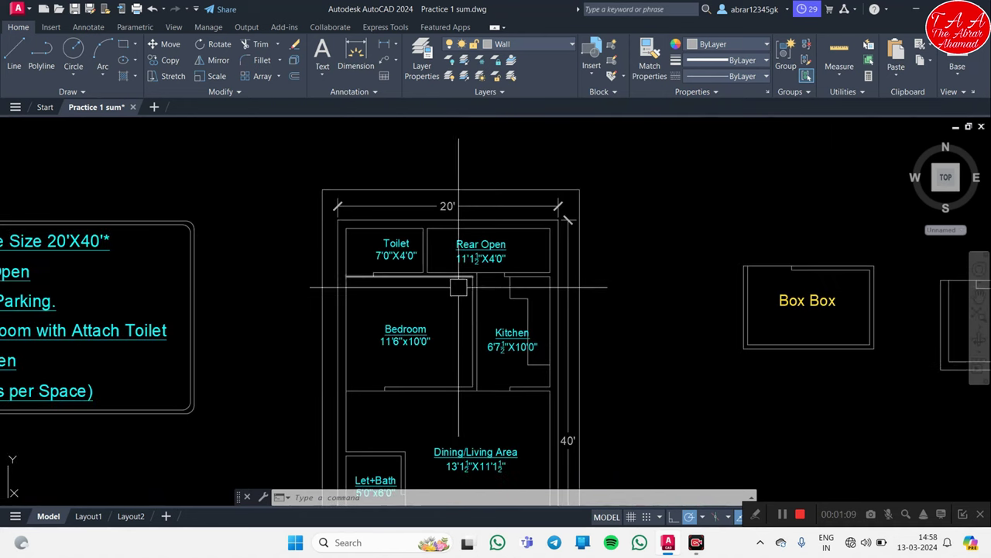
pyautogui.scroll(-2, 458, 287)
pyautogui.scroll(2, 471, 323)
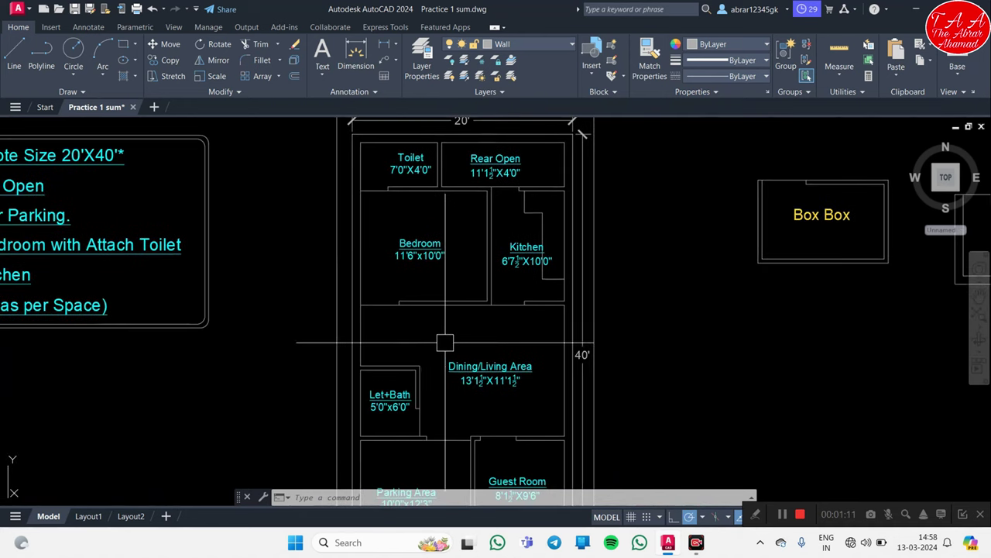
pyautogui.scroll(4, 521, 267)
pyautogui.scroll(-6, 524, 265)
pyautogui.scroll(6, 527, 263)
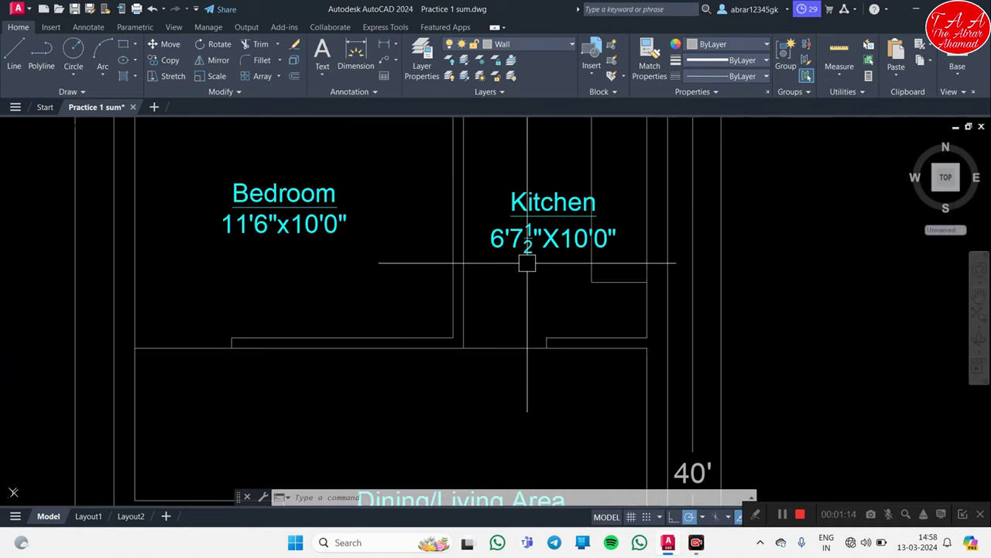
pyautogui.scroll(-6, 526, 263)
pyautogui.scroll(5, 514, 349)
pyautogui.moveTo(503, 252); pyautogui.dragTo(537, 340, button='middle')
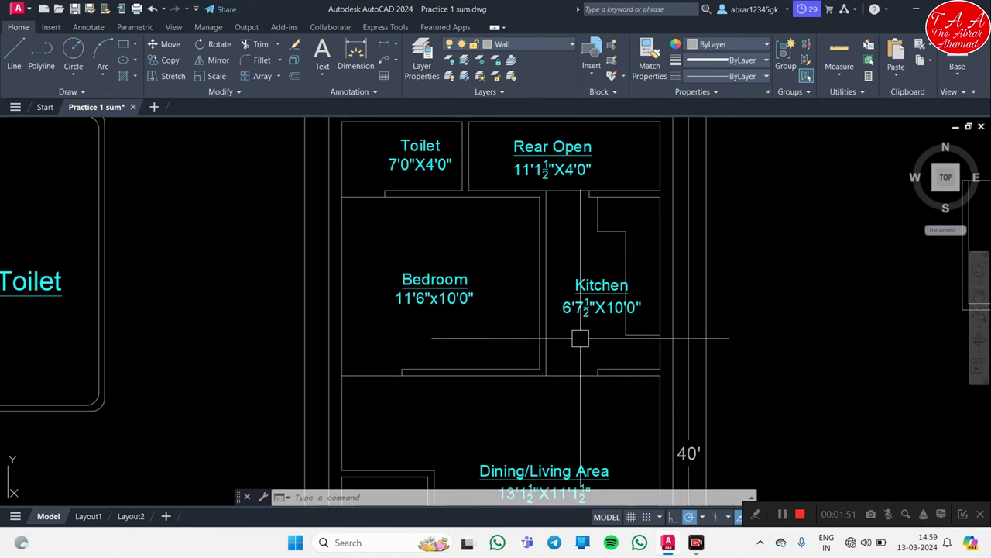
pyautogui.moveTo(581, 339); pyautogui.dragTo(503, 338, button='middle')
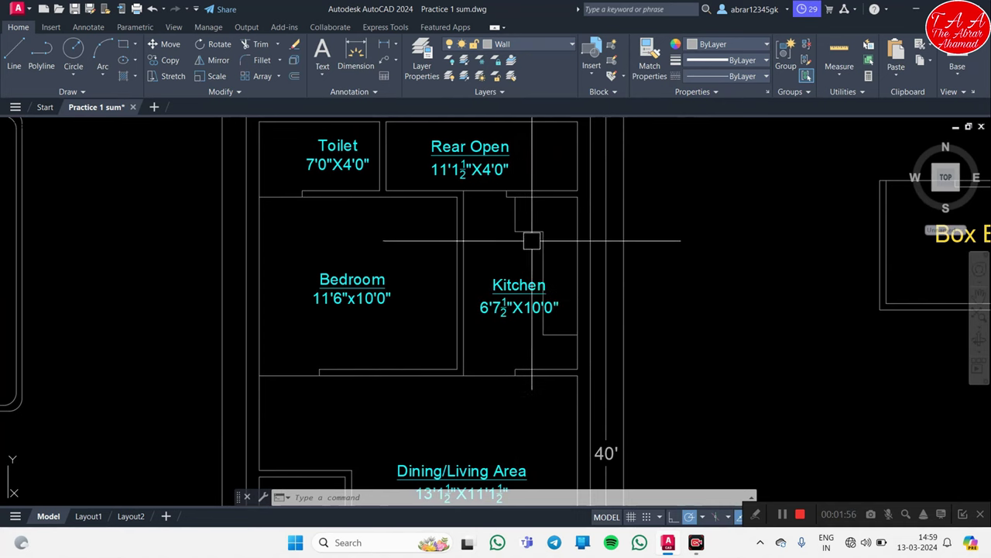
pyautogui.scroll(5, 531, 240)
pyautogui.moveTo(604, 301); pyautogui.dragTo(640, 336, button='middle')
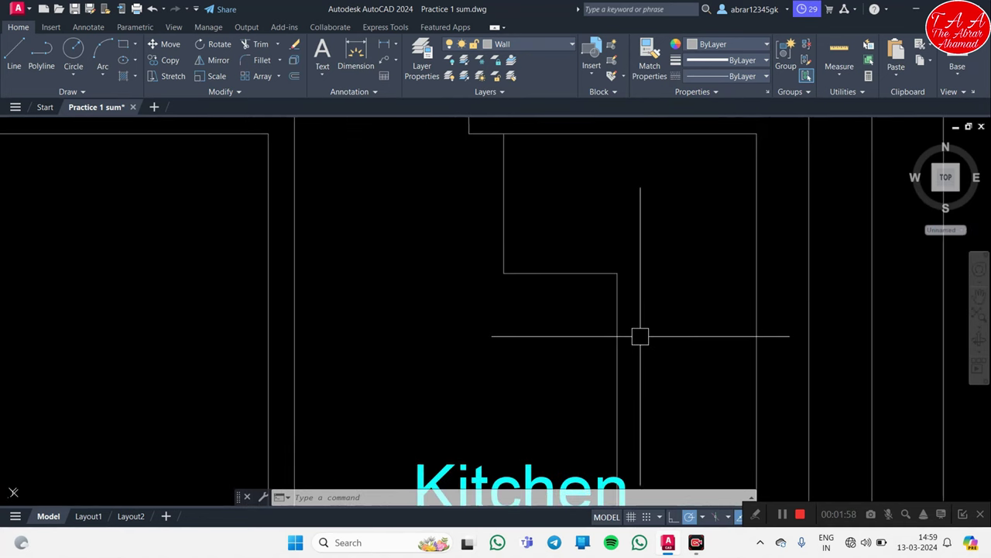
pyautogui.click(640, 336)
pyautogui.press('Escape')
pyautogui.scroll(-3, 447, 222)
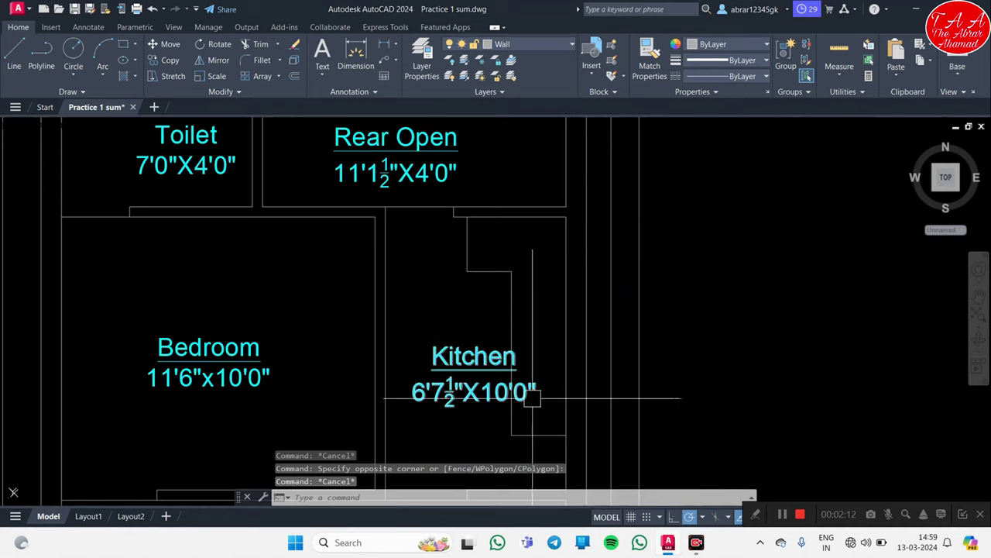
pyautogui.moveTo(531, 398); pyautogui.dragTo(548, 338, button='middle')
pyautogui.scroll(-3, 512, 348)
pyautogui.moveTo(516, 383); pyautogui.dragTo(462, 320, button='middle')
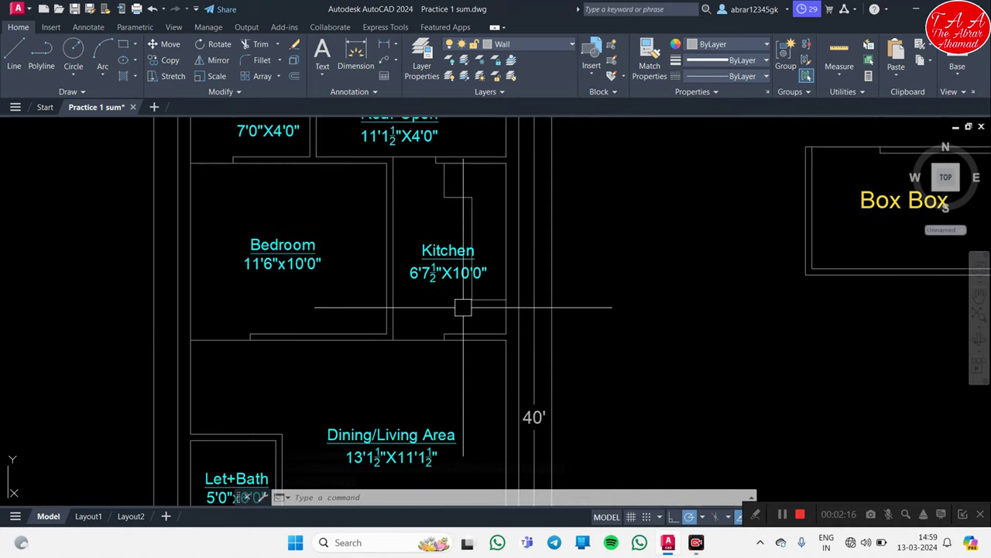
pyautogui.moveTo(363, 316)
pyautogui.mouseDown(button='middle')
pyautogui.moveTo(440, 277)
pyautogui.moveTo(450, 334)
pyautogui.mouseUp(button='middle')
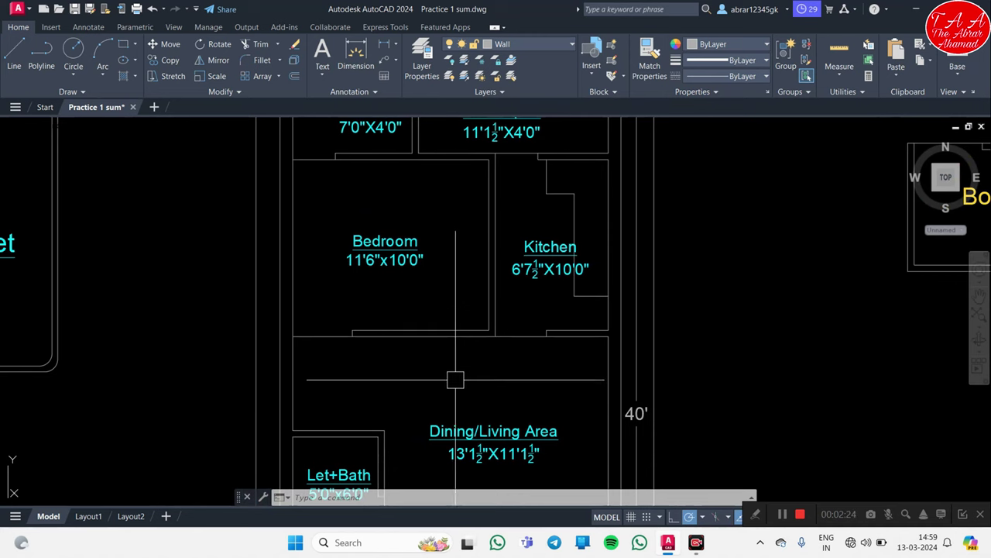
pyautogui.moveTo(454, 395); pyautogui.dragTo(481, 347, button='middle')
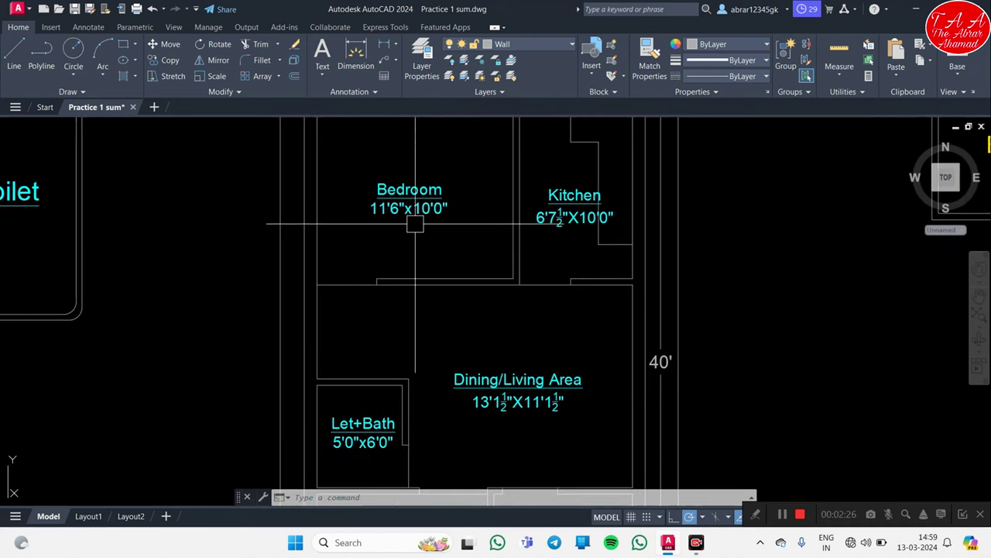
pyautogui.scroll(3, 416, 215)
pyautogui.moveTo(421, 230); pyautogui.dragTo(409, 287, button='middle')
pyautogui.scroll(-5, 410, 287)
pyautogui.press('Escape')
pyautogui.press('Escape')
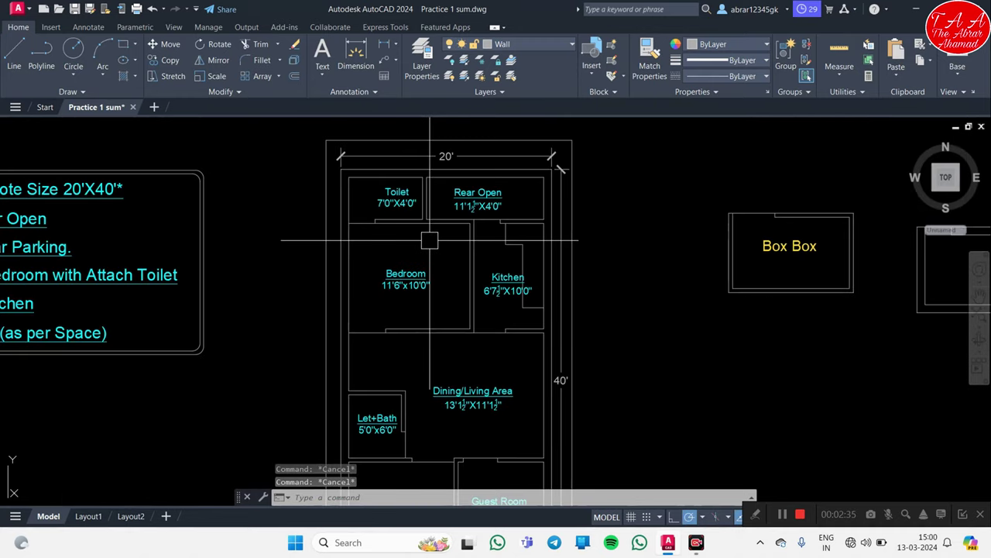
pyautogui.press('Escape')
pyautogui.scroll(4, 388, 237)
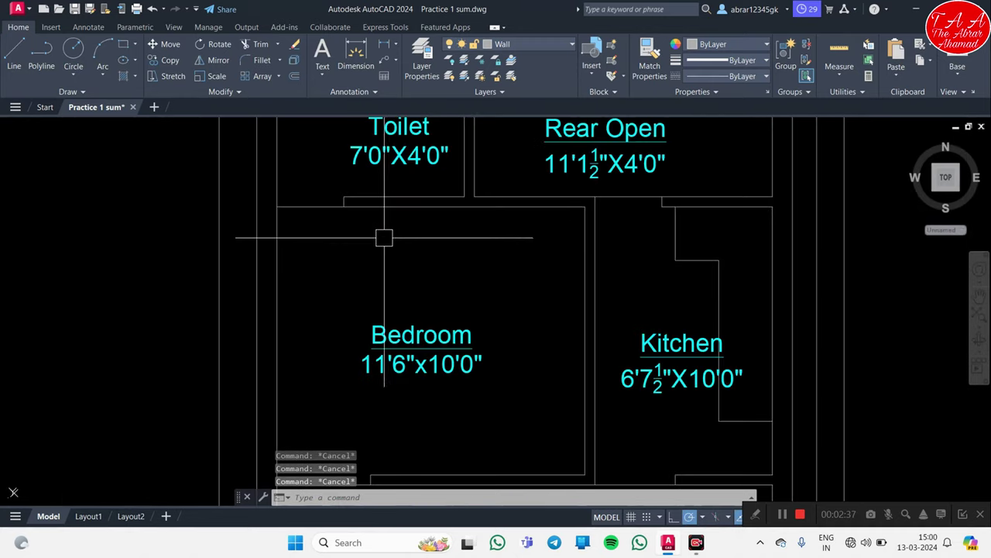
pyautogui.scroll(-4, 384, 238)
pyautogui.scroll(5, 388, 201)
pyautogui.scroll(-4, 460, 282)
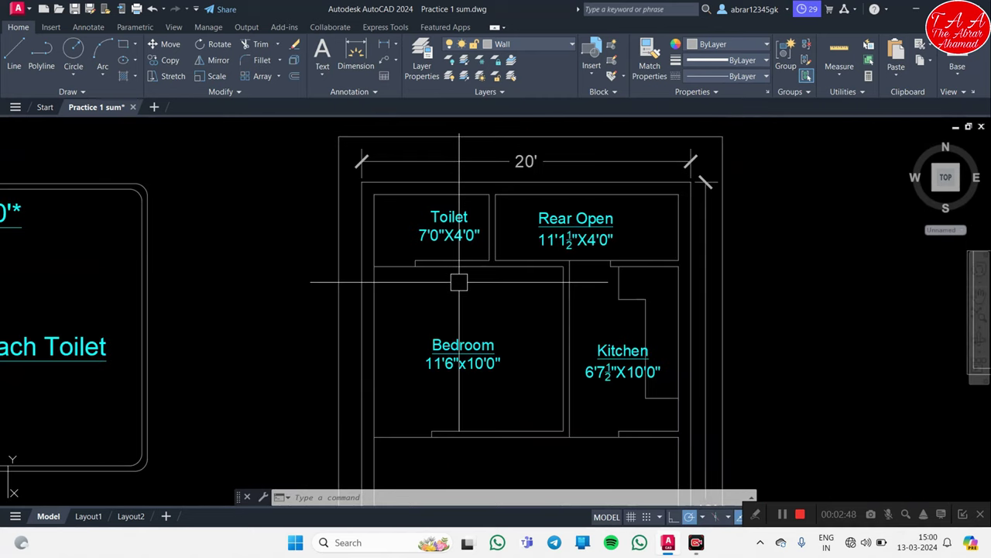
pyautogui.moveTo(541, 374); pyautogui.dragTo(524, 291, button='middle')
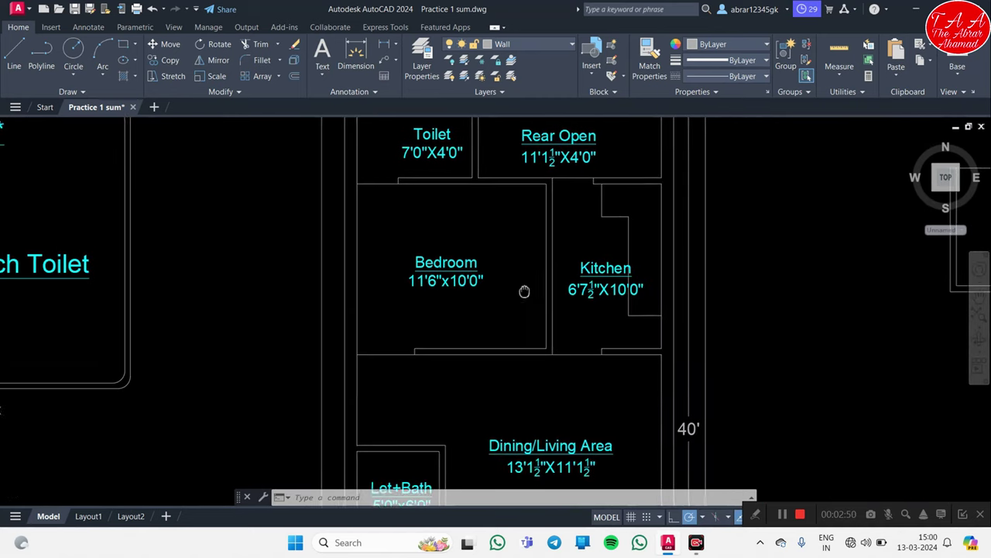
pyautogui.scroll(-1, 421, 313)
pyautogui.scroll(5, 513, 350)
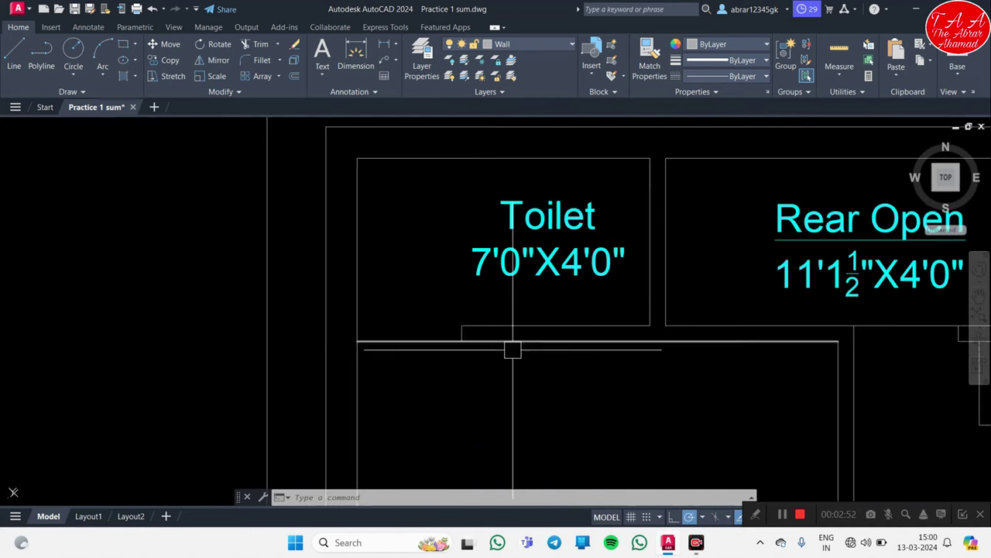
pyautogui.moveTo(513, 350); pyautogui.dragTo(449, 250, button='middle')
pyautogui.scroll(-2, 416, 292)
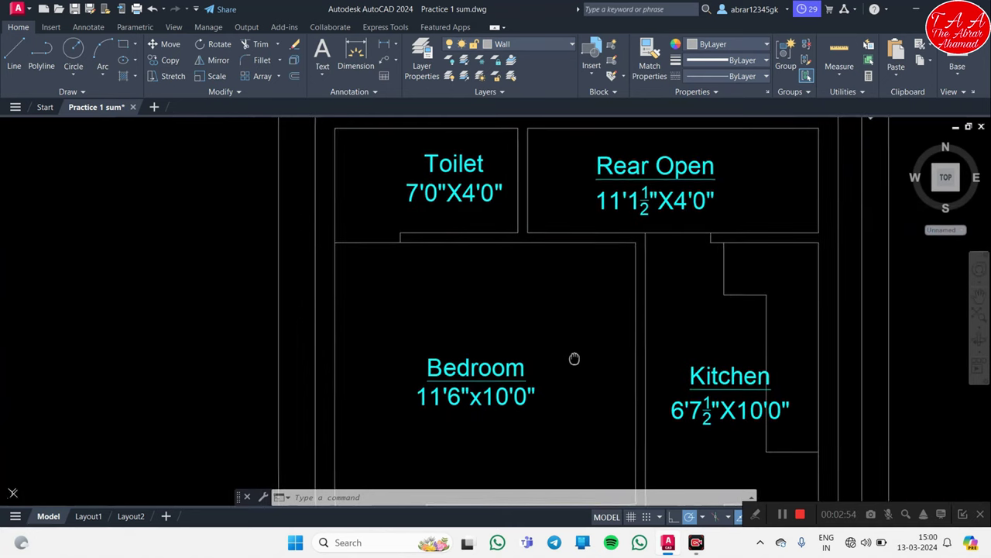
pyautogui.moveTo(574, 358); pyautogui.dragTo(536, 266, button='middle')
pyautogui.scroll(-3, 536, 266)
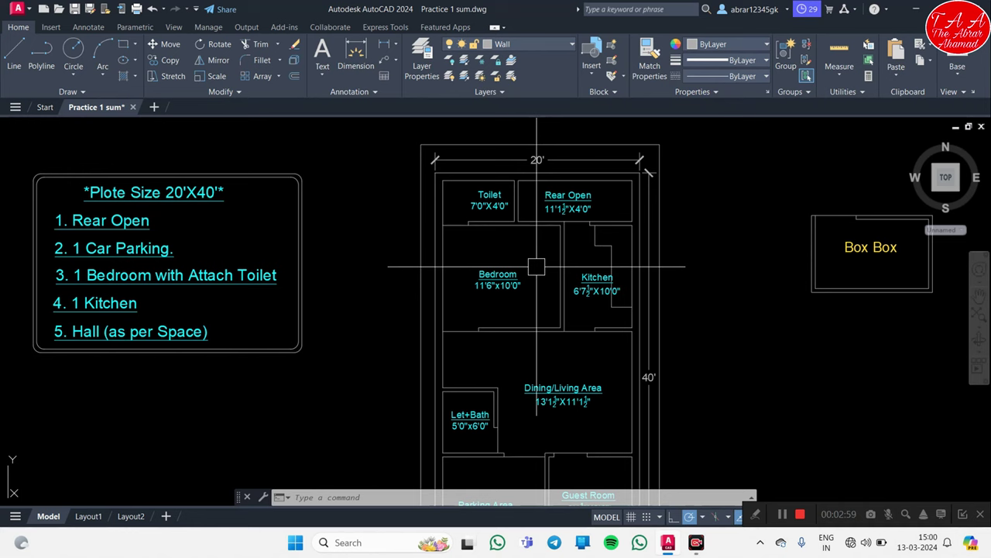
pyautogui.scroll(4, 496, 232)
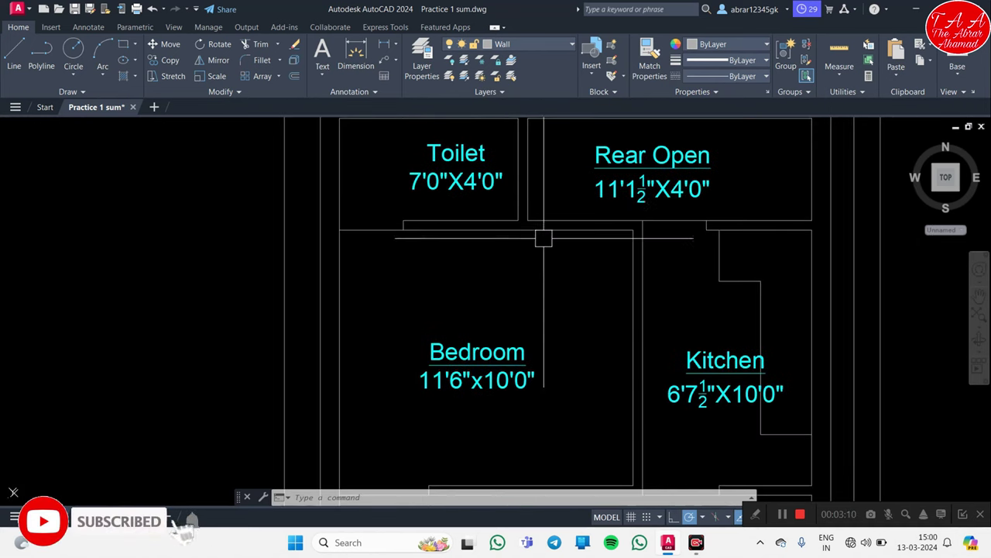
pyautogui.scroll(3, 387, 233)
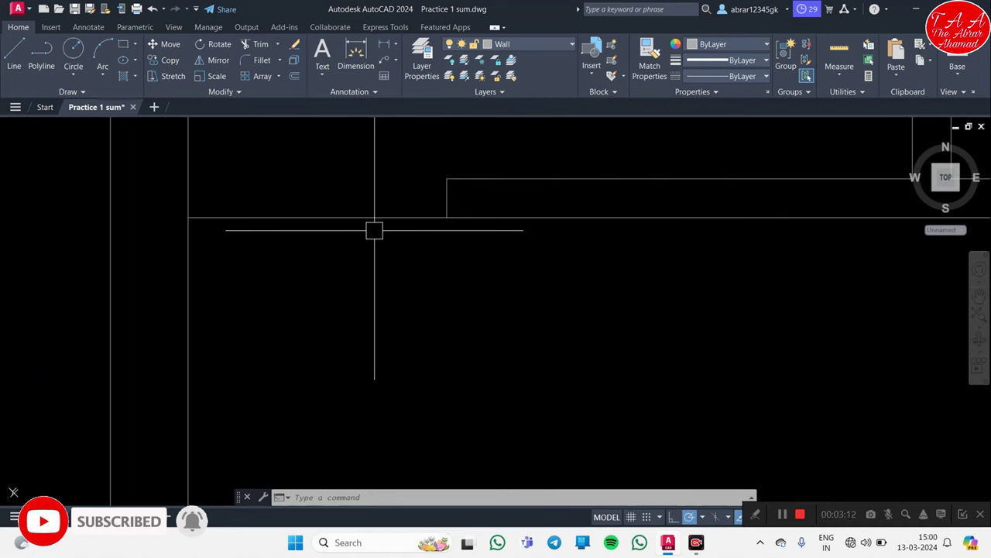
pyautogui.scroll(-3, 374, 230)
pyautogui.moveTo(498, 289); pyautogui.dragTo(480, 294, button='middle')
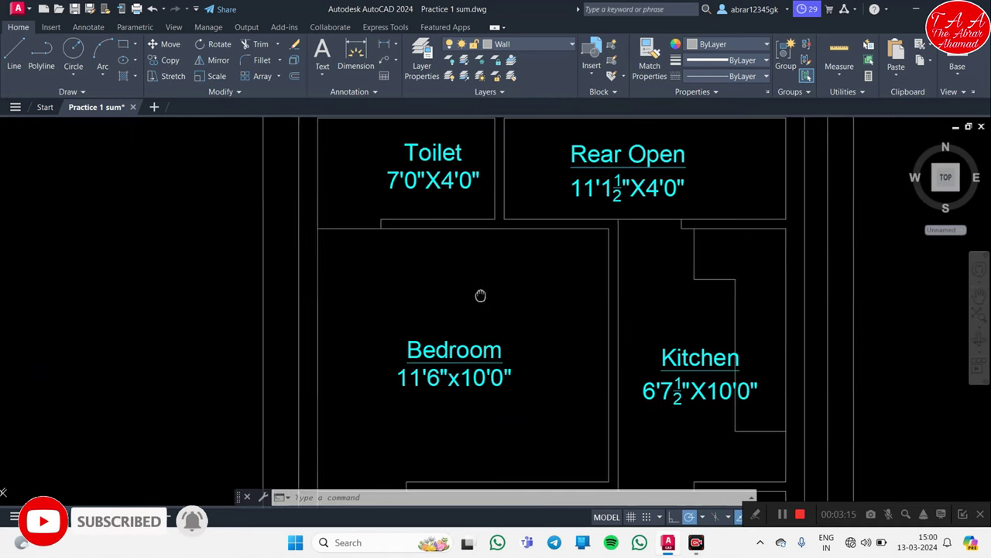
pyautogui.scroll(-3, 442, 268)
pyautogui.scroll(8, 367, 214)
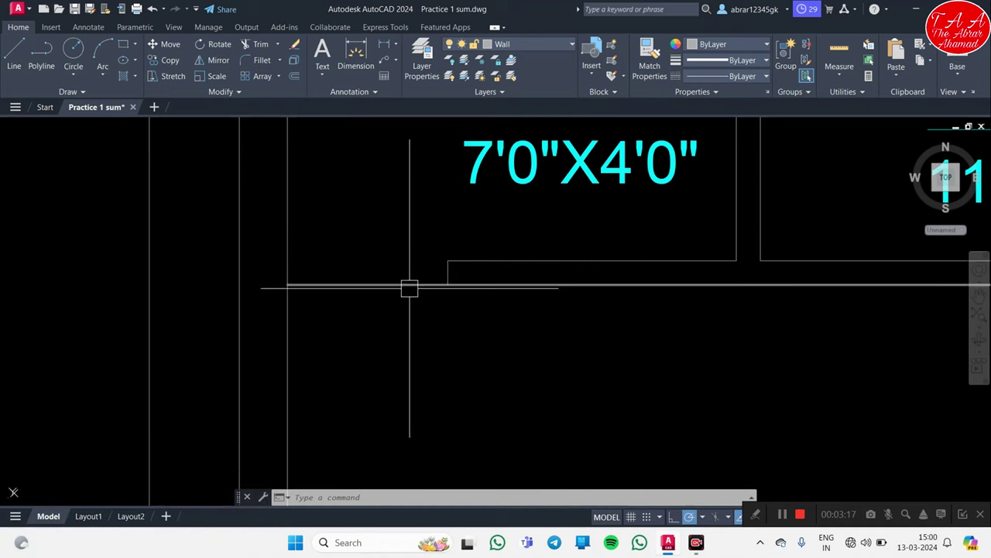
pyautogui.scroll(-5, 409, 287)
pyautogui.moveTo(442, 299)
pyautogui.mouseDown(button='middle')
pyautogui.moveTo(522, 324)
pyautogui.moveTo(486, 287)
pyautogui.mouseUp(button='middle')
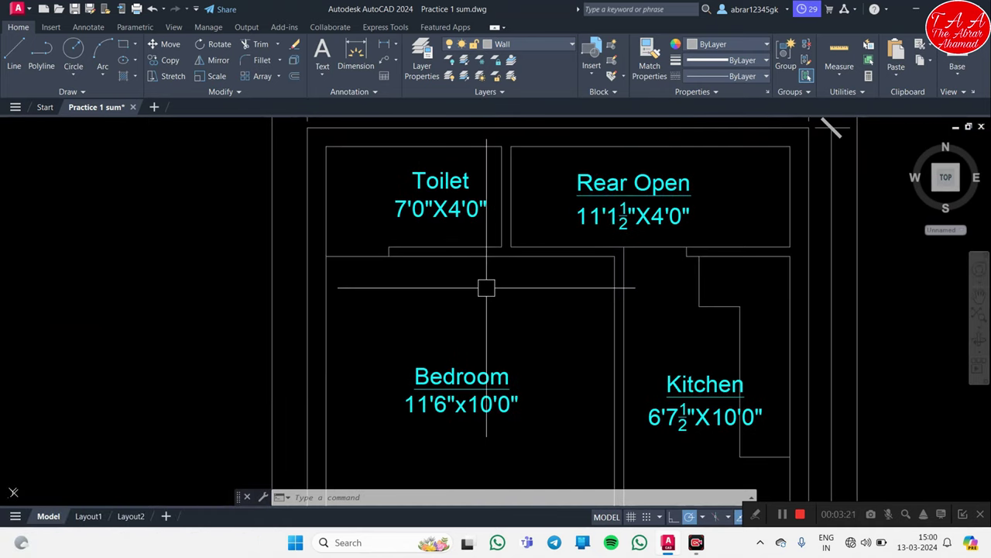
pyautogui.press('Escape')
pyautogui.press('Escape')
pyautogui.scroll(-7, 465, 294)
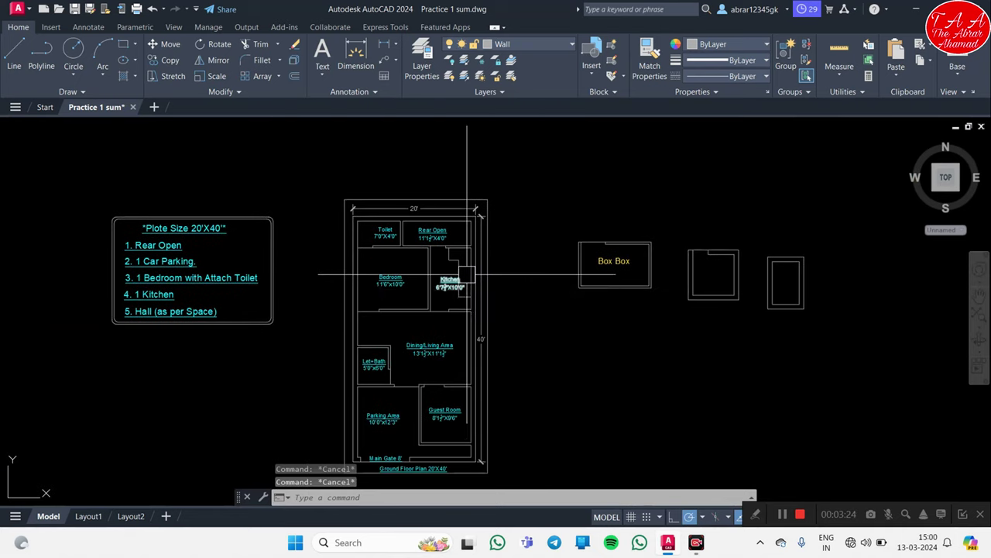
pyautogui.scroll(4, 467, 274)
pyautogui.moveTo(436, 270); pyautogui.dragTo(563, 346, button='middle')
pyautogui.press('Escape')
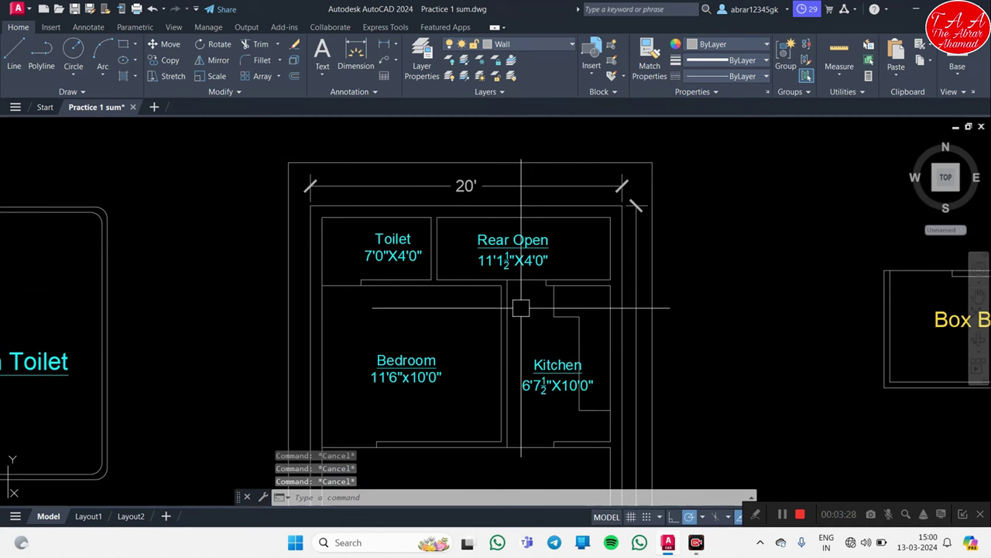
# Step: Show the Tool Palettes with Ctrl+3 and pick the Door - Metric sample
pyautogui.hotkey('ctrl', '3')
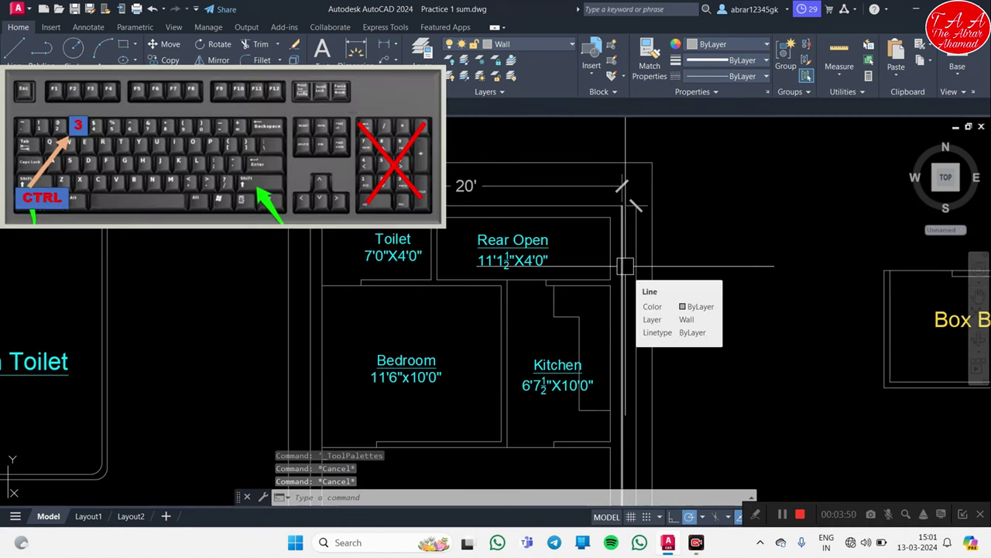
pyautogui.hotkey('ctrl', '3')
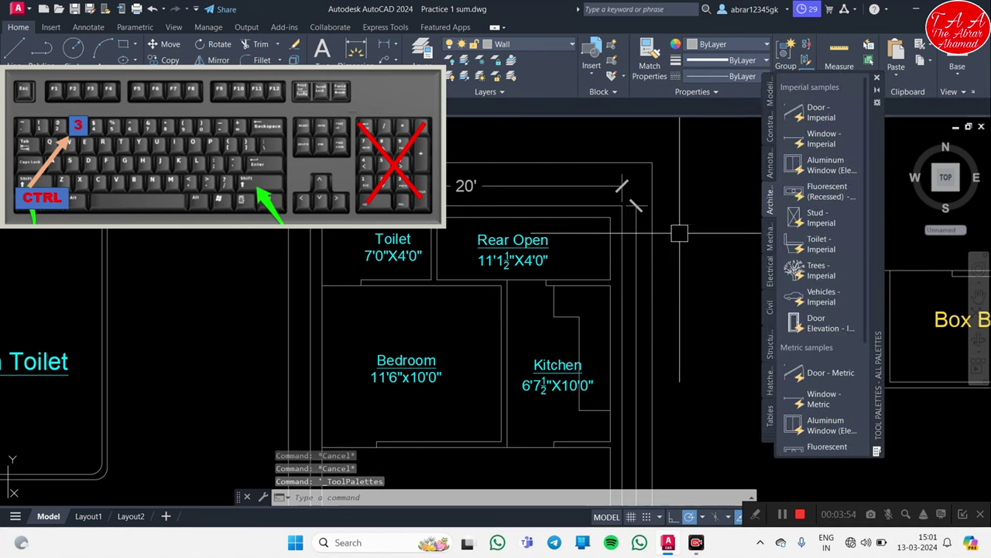
pyautogui.click(826, 374)
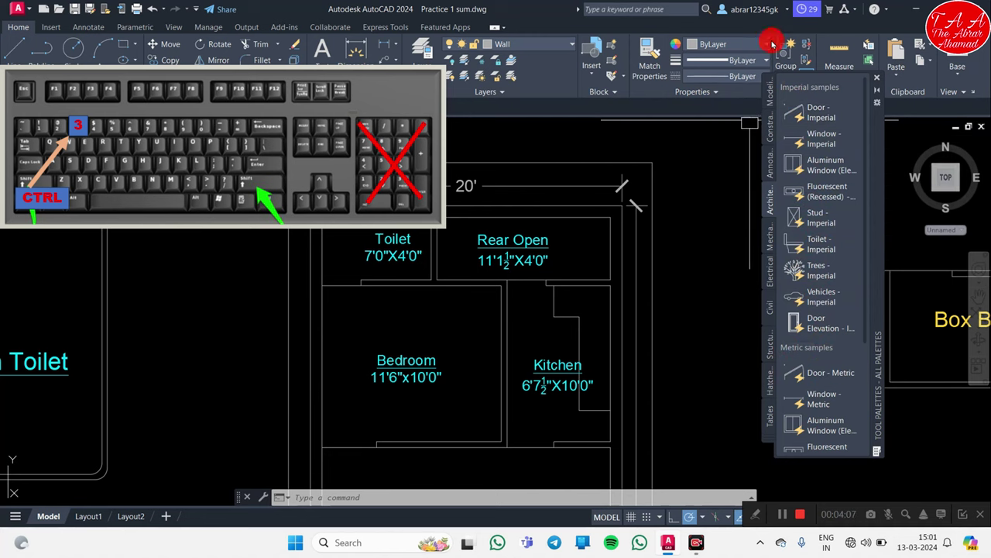
# Step: Browse the Modeling, Constraints, Annotation, Mechanical, Electrical, Civil, Structural and Hatches palettes, ending on Tables
pyautogui.click(766, 99)
pyautogui.click(768, 130)
pyautogui.click(770, 172)
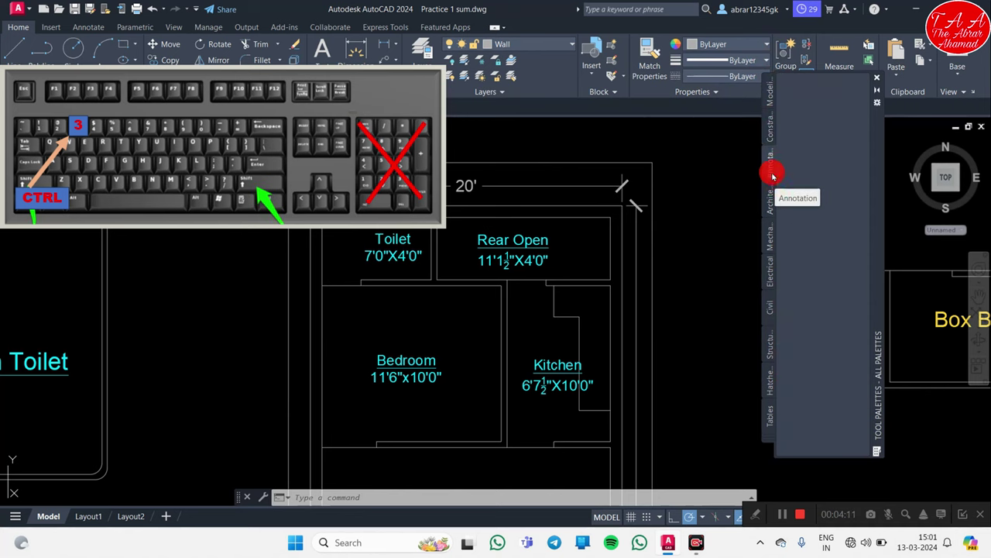
pyautogui.click(769, 203)
pyautogui.click(771, 246)
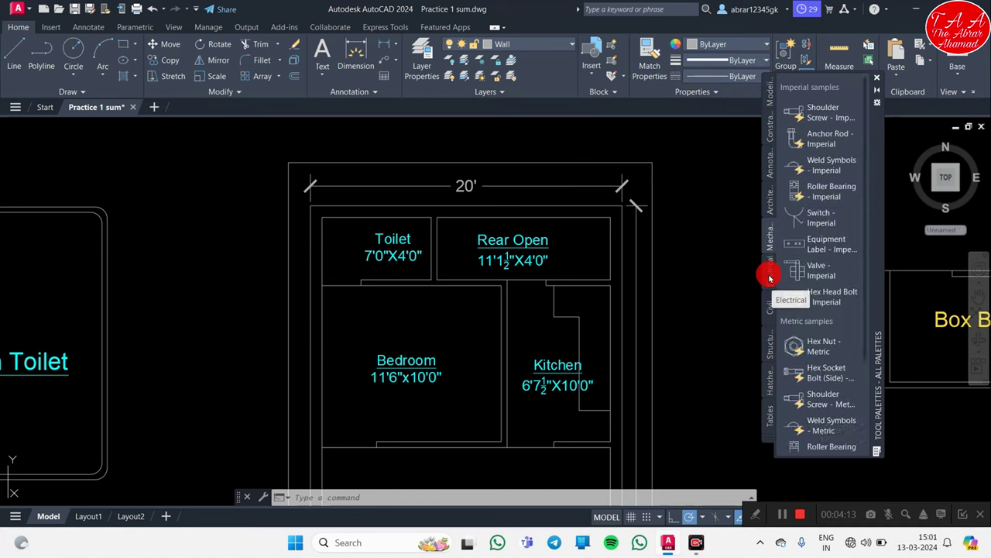
pyautogui.click(768, 273)
pyautogui.click(766, 312)
pyautogui.click(769, 344)
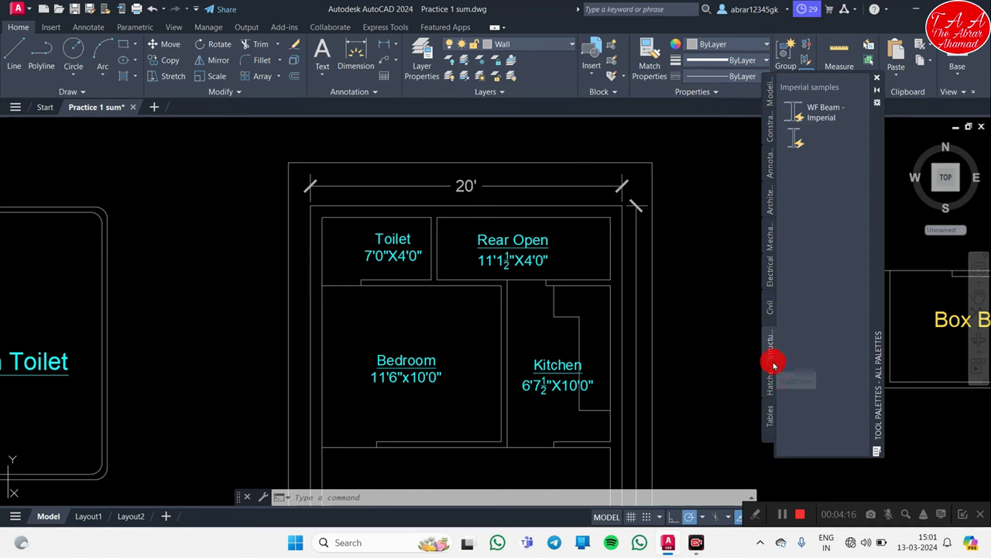
pyautogui.click(768, 387)
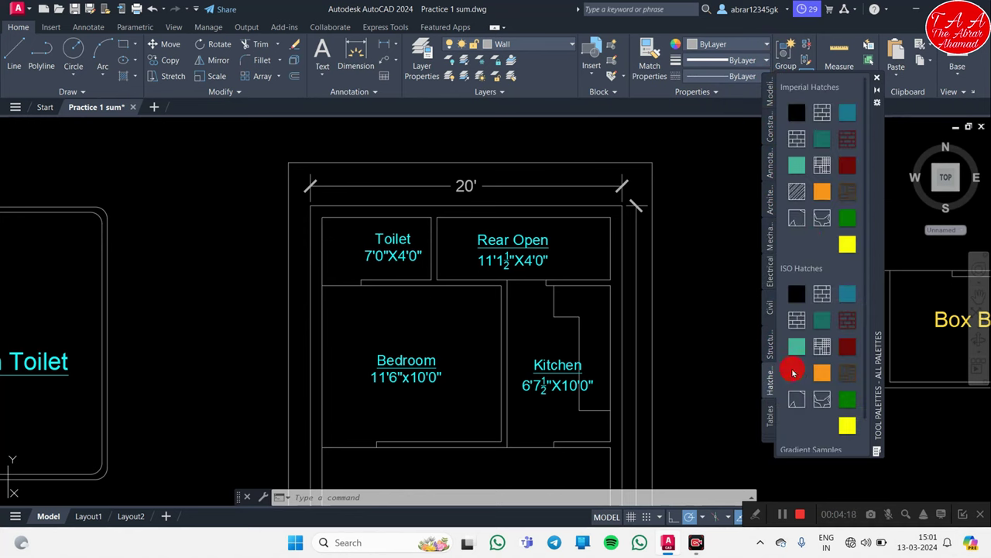
pyautogui.scroll(-1, 810, 317)
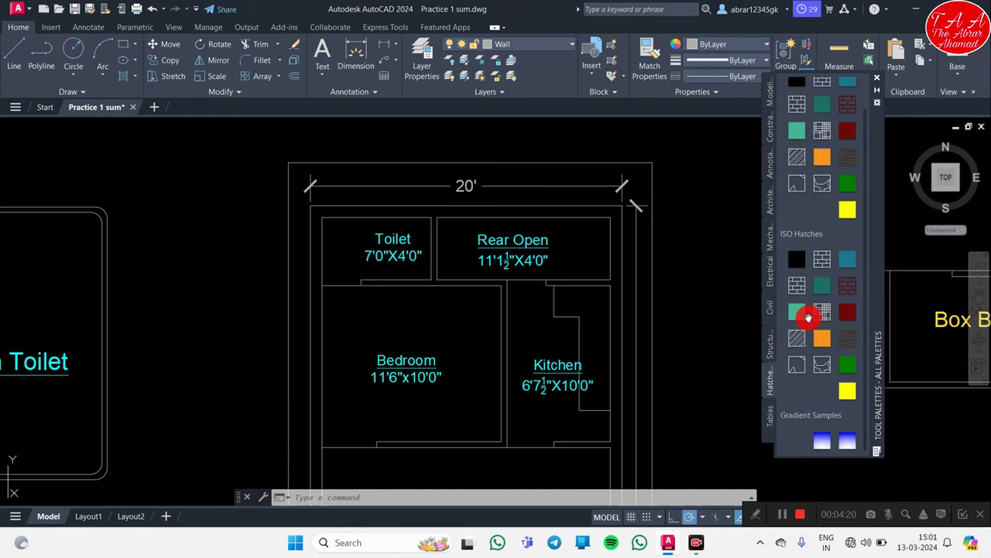
pyautogui.click(767, 419)
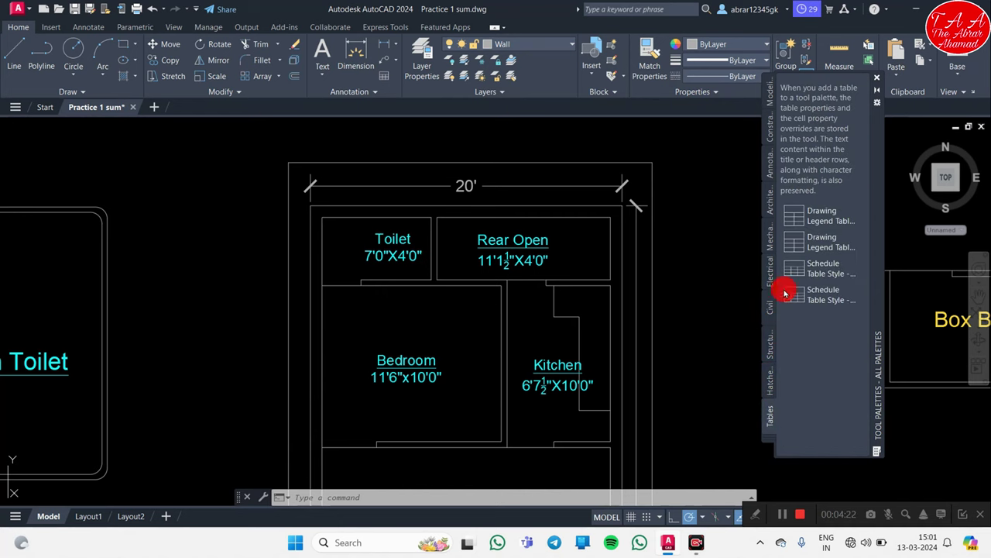
# Step: Return to the Architectural palette, frame the whole floor plan, and pick Door - Imperial
pyautogui.click(772, 203)
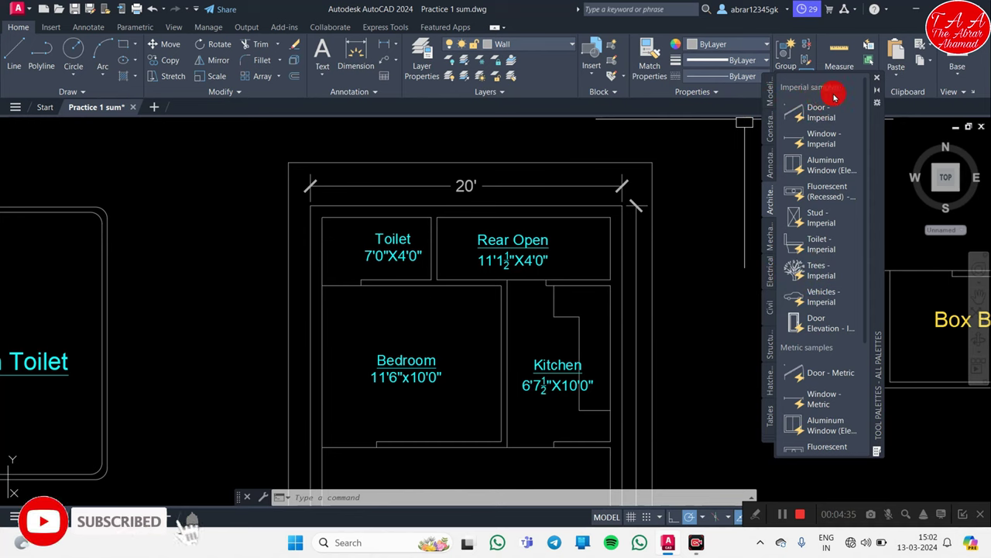
pyautogui.scroll(-5, 819, 329)
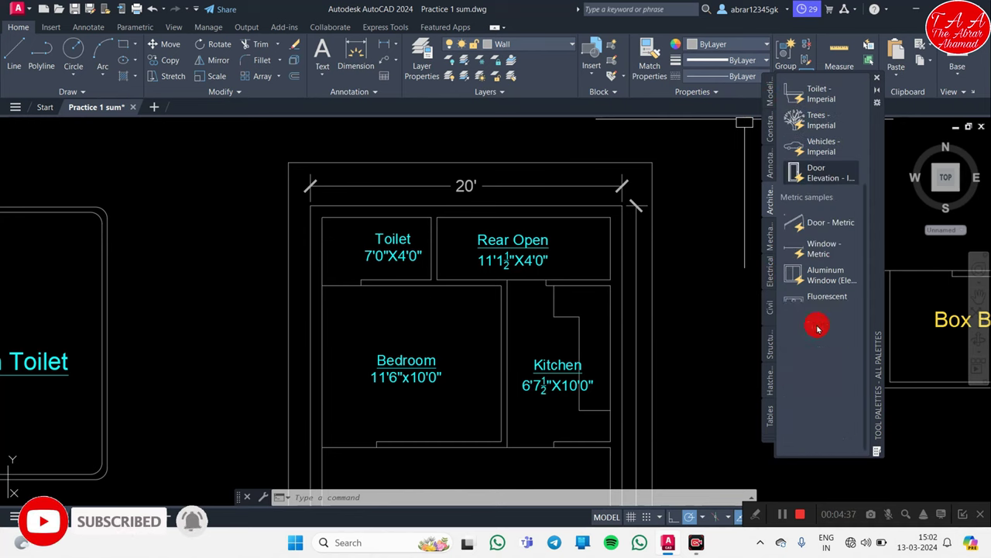
pyautogui.scroll(5, 815, 337)
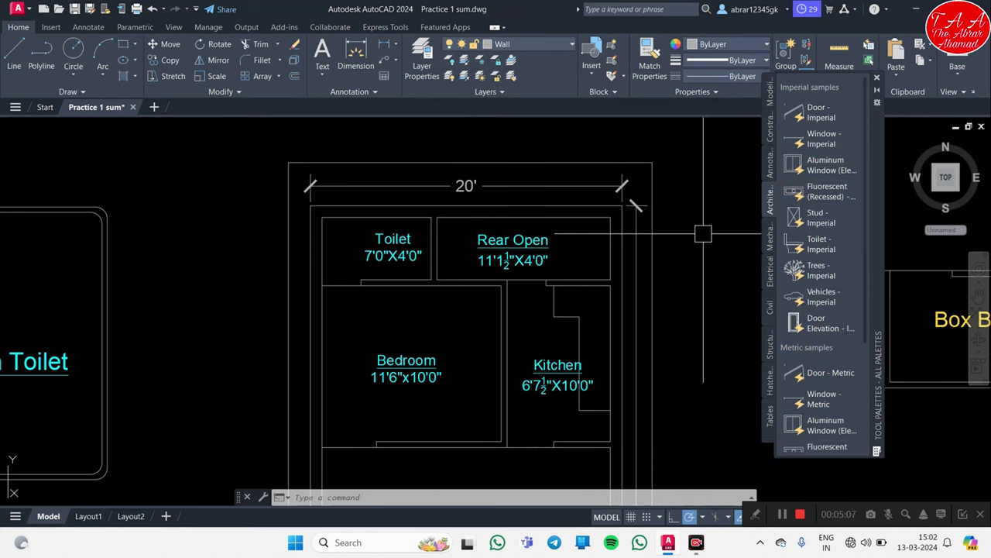
pyautogui.click(793, 186)
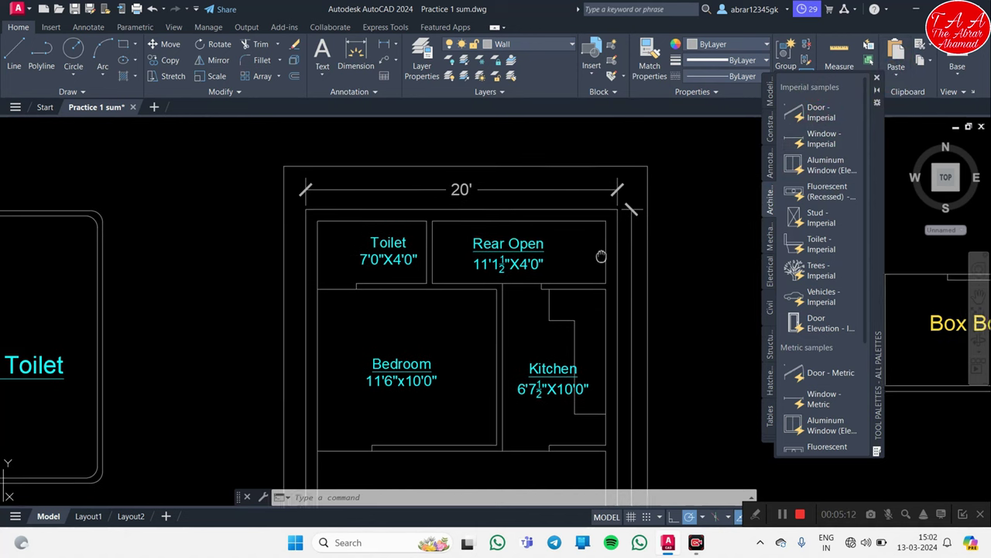
pyautogui.scroll(-3, 243, 253)
pyautogui.moveTo(555, 341); pyautogui.dragTo(581, 180, button='middle')
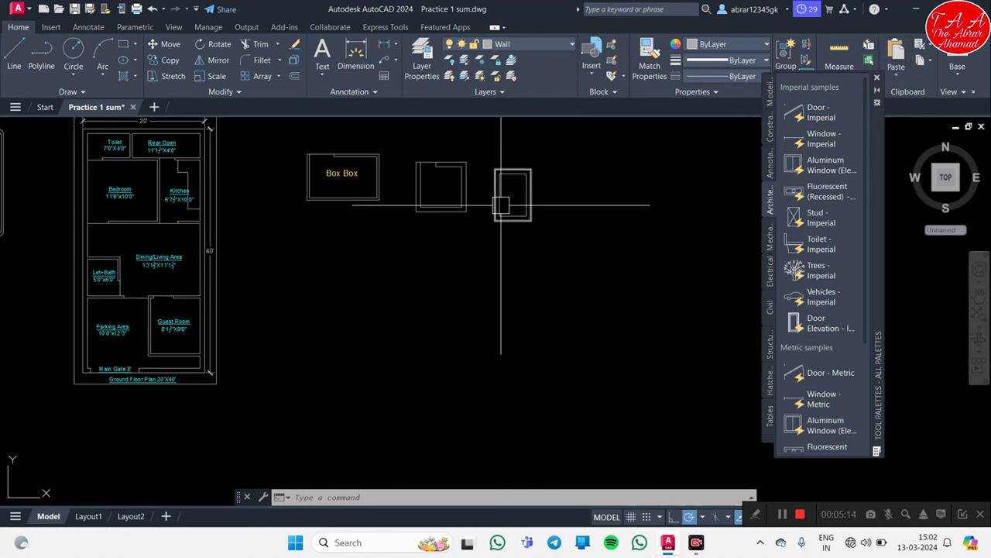
pyautogui.click(794, 123)
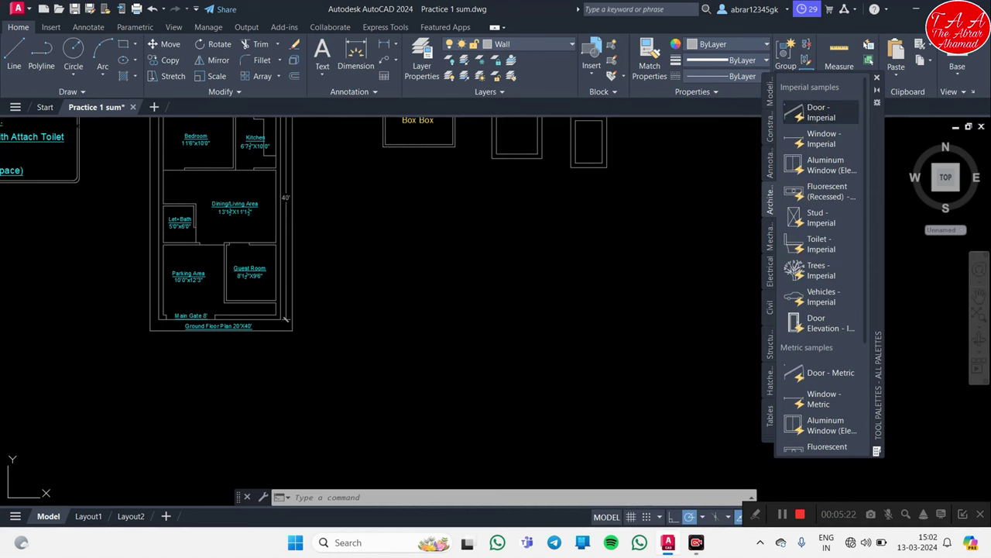
# Step: Place the Imperial door just right of the floor plan and select it
pyautogui.click(411, 232)
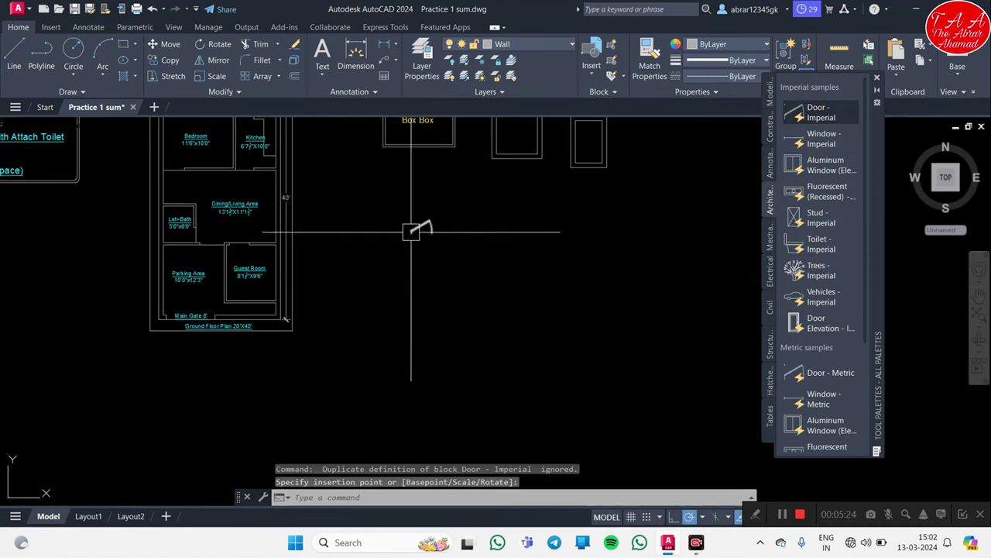
pyautogui.scroll(5, 412, 233)
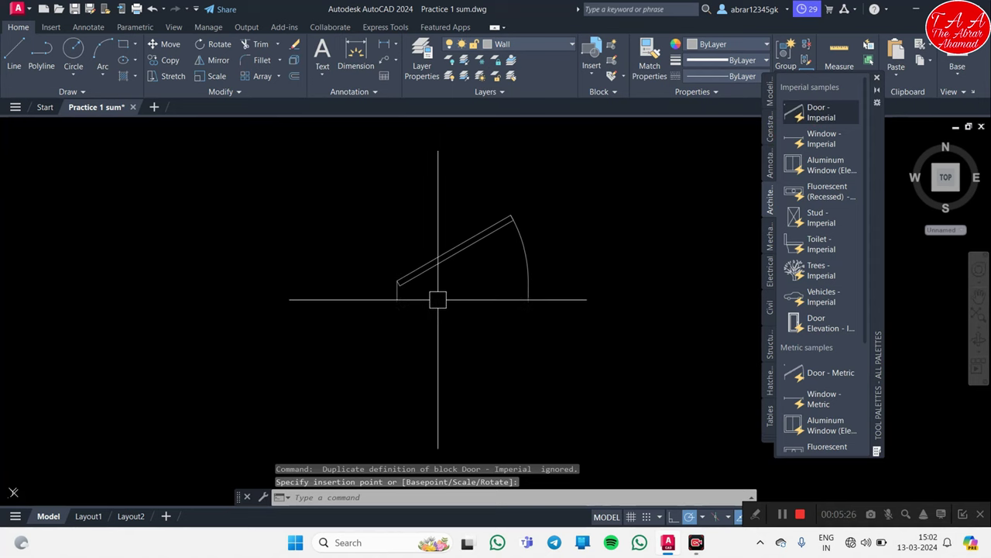
pyautogui.click(437, 300)
pyautogui.click(430, 274)
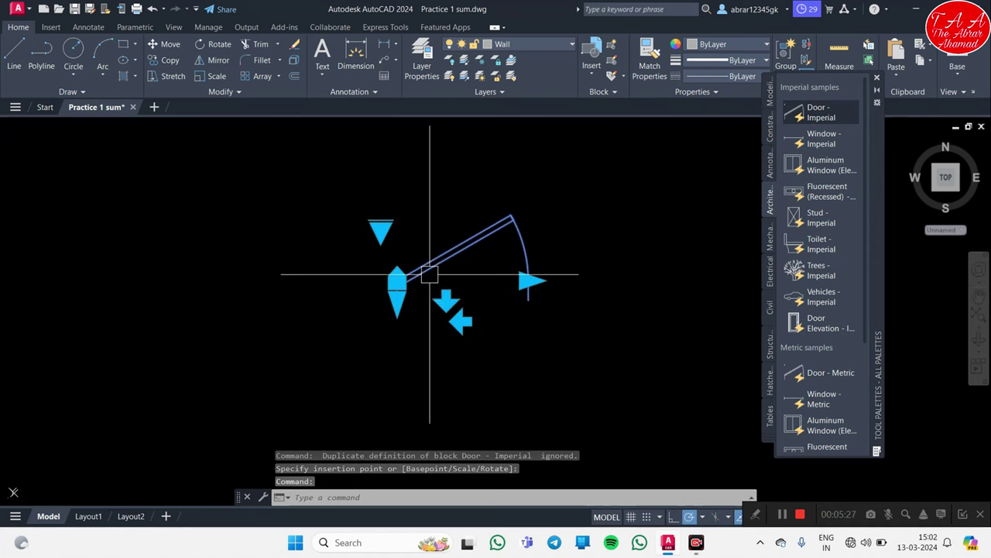
# Step: Cycle the door swing through Open 90°, Open 60° and Closed, ending at Open 90°
pyautogui.click(380, 230)
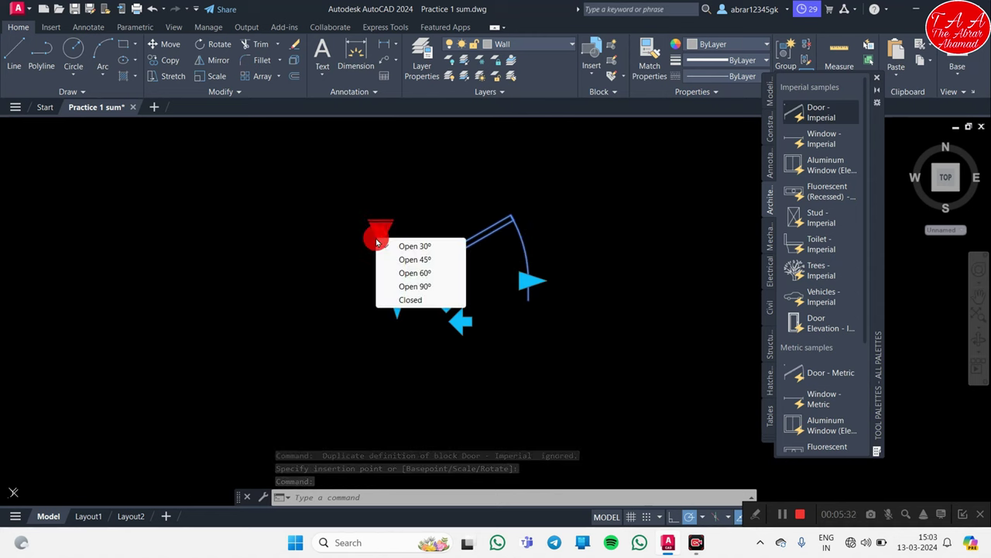
pyautogui.click(399, 286)
pyautogui.click(377, 231)
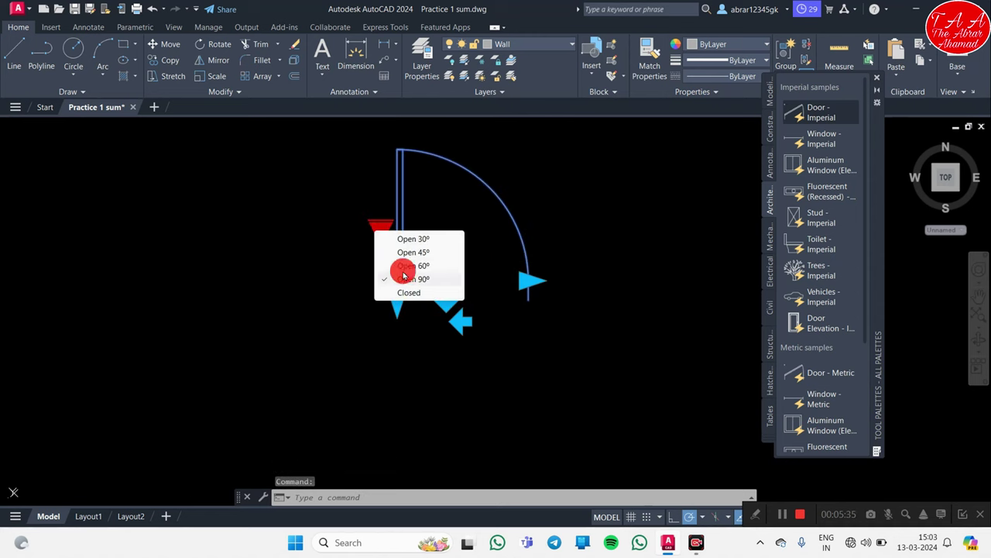
pyautogui.click(403, 267)
pyautogui.click(380, 228)
pyautogui.click(399, 292)
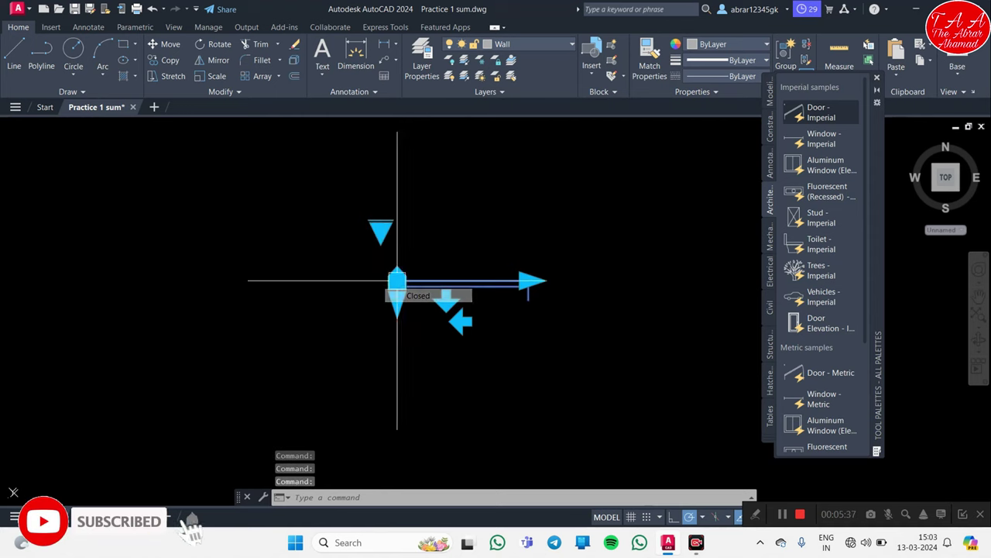
pyautogui.click(380, 230)
pyautogui.click(428, 282)
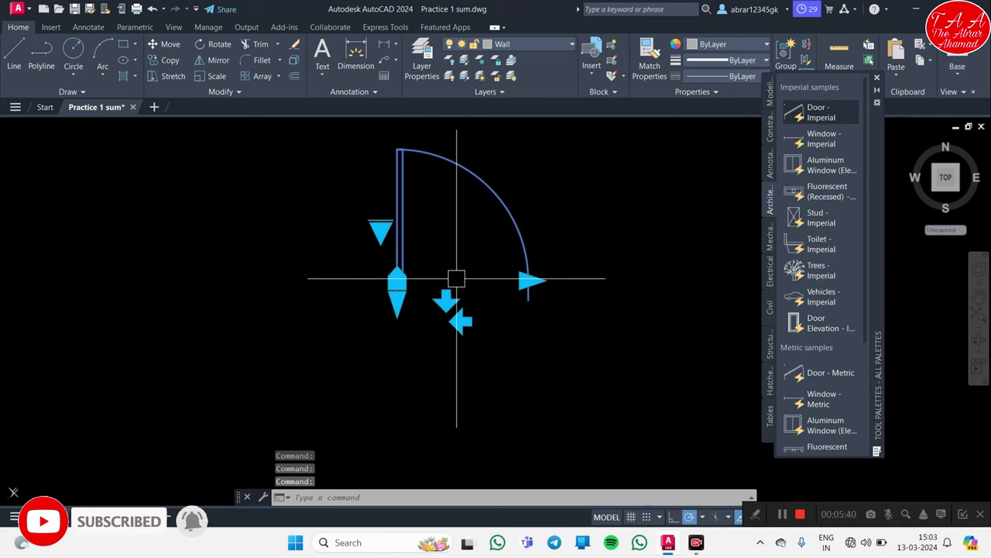
pyautogui.scroll(-5, 457, 278)
pyautogui.scroll(5, 457, 284)
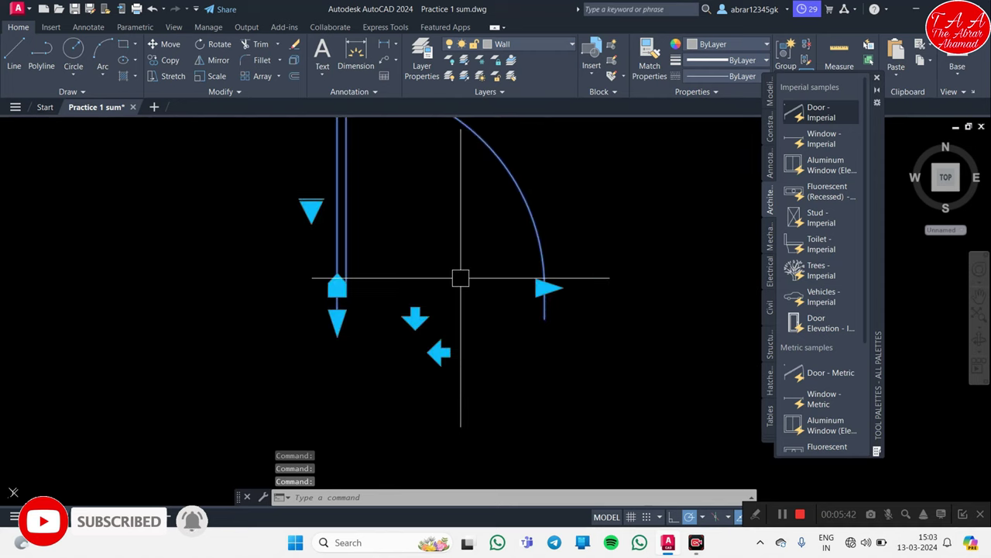
# Step: Abandon a width change, then flip and mirror the door swing with its flip grips
pyautogui.click(547, 287)
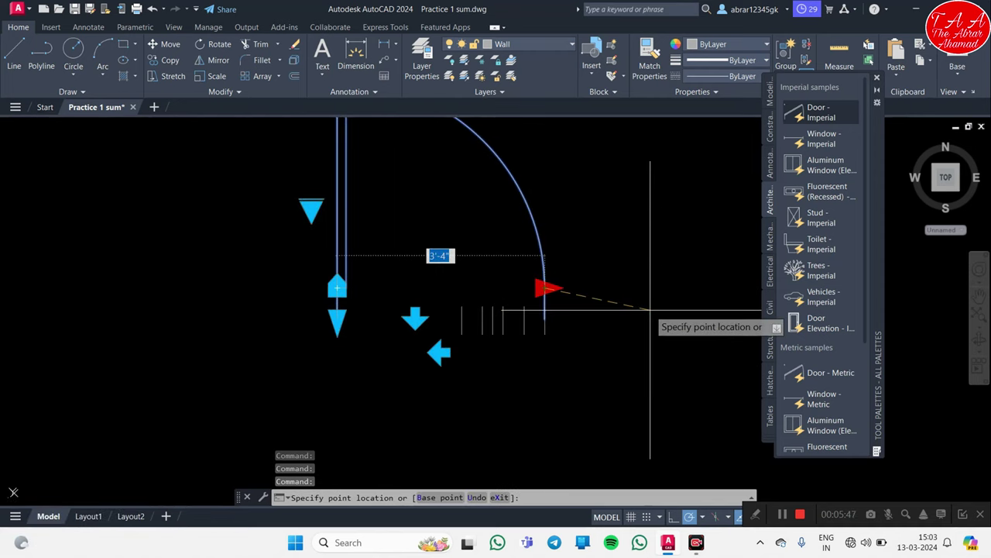
pyautogui.press('Escape')
pyautogui.scroll(-2, 495, 288)
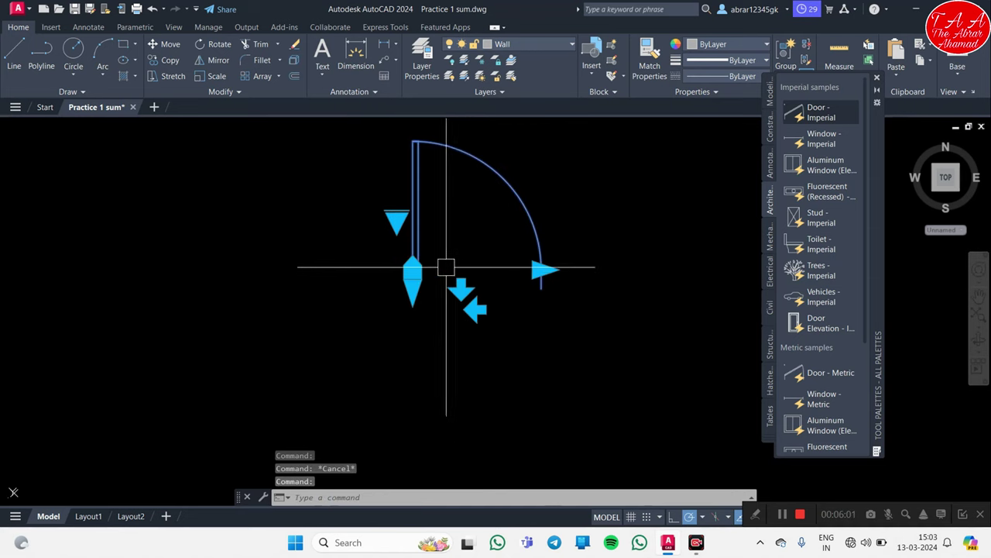
pyautogui.moveTo(453, 283); pyautogui.dragTo(493, 348)
pyautogui.scroll(4, 466, 310)
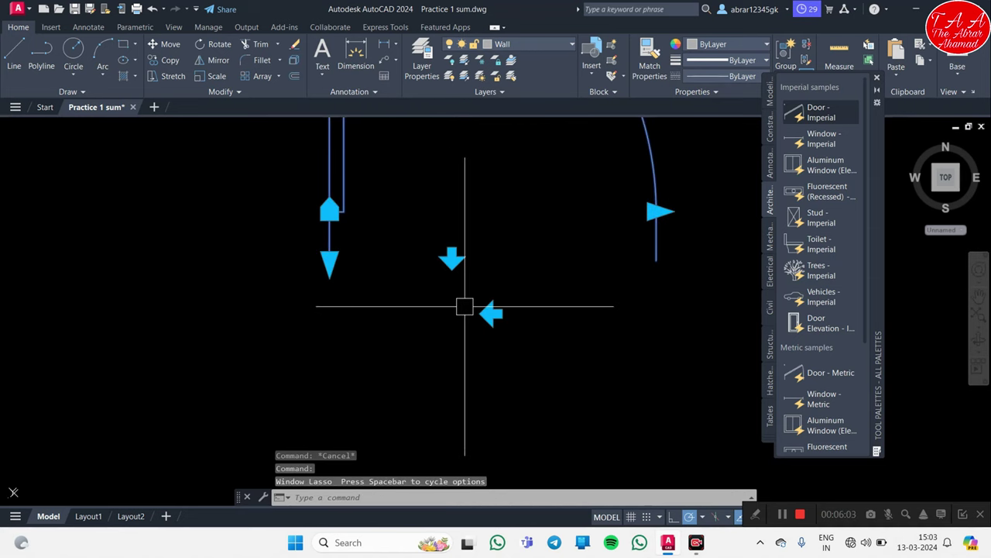
pyautogui.click(455, 258)
pyautogui.scroll(-2, 461, 273)
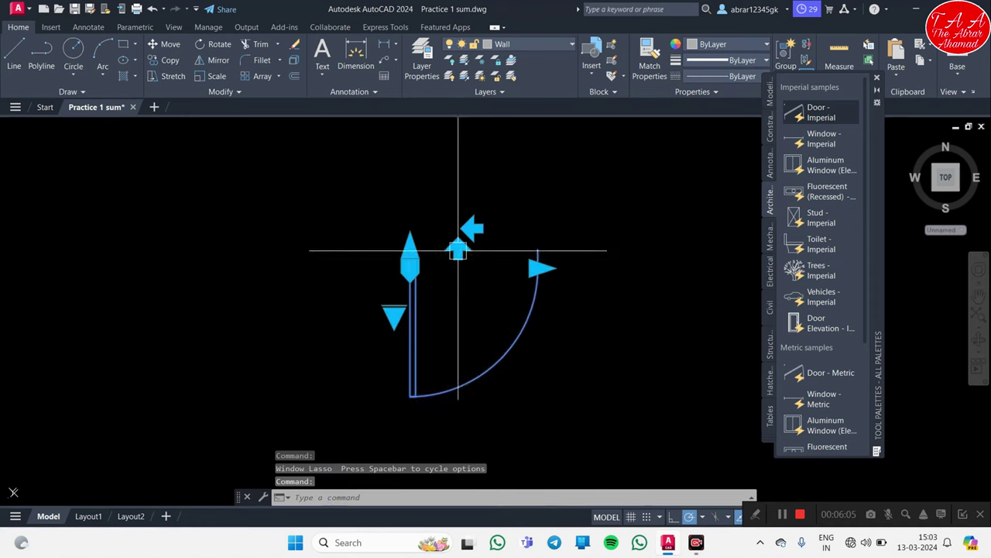
pyautogui.click(457, 246)
pyautogui.click(458, 314)
pyautogui.click(458, 248)
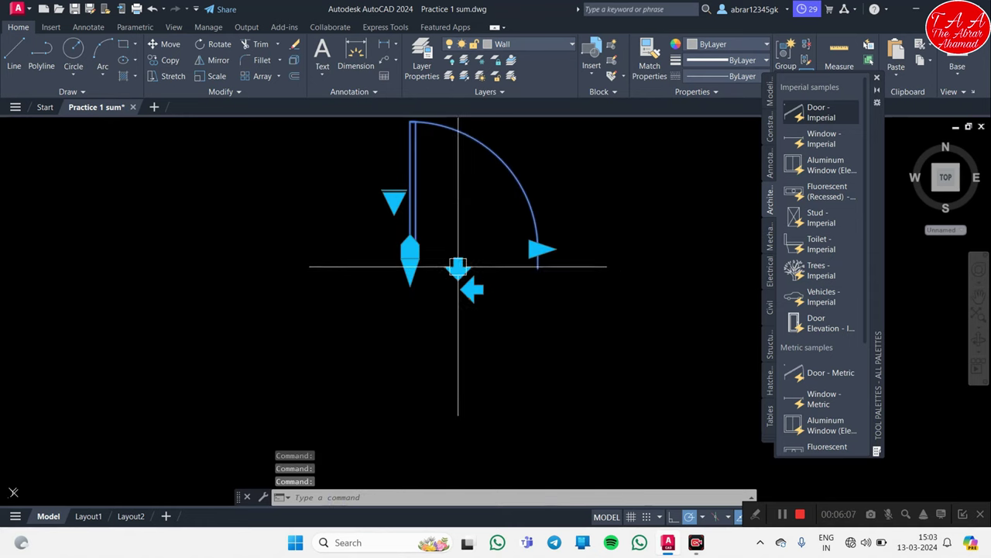
pyautogui.click(469, 280)
pyautogui.click(480, 287)
# Step: Stretch the door leaf to a new length and deselect the door
pyautogui.scroll(3, 405, 277)
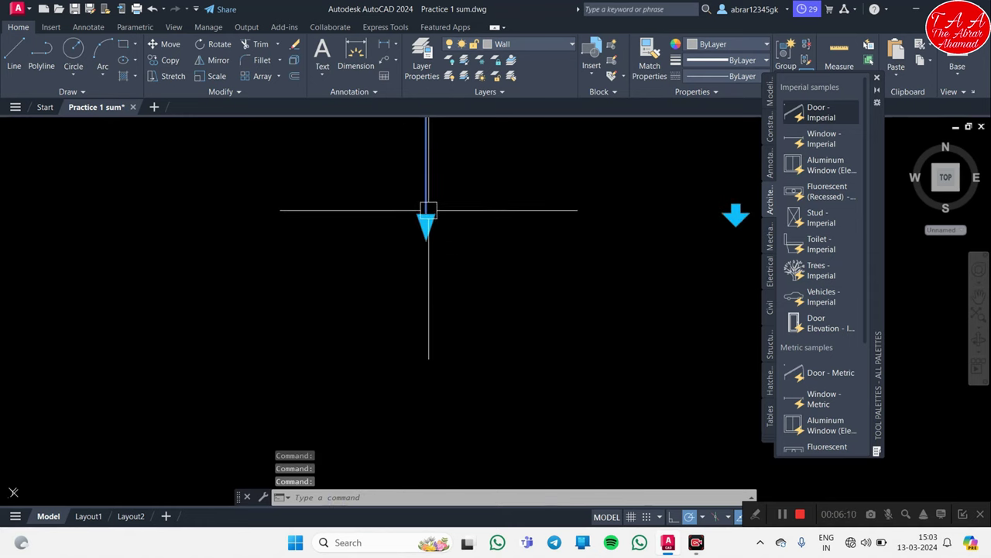
pyautogui.scroll(-2, 422, 202)
pyautogui.click(415, 255)
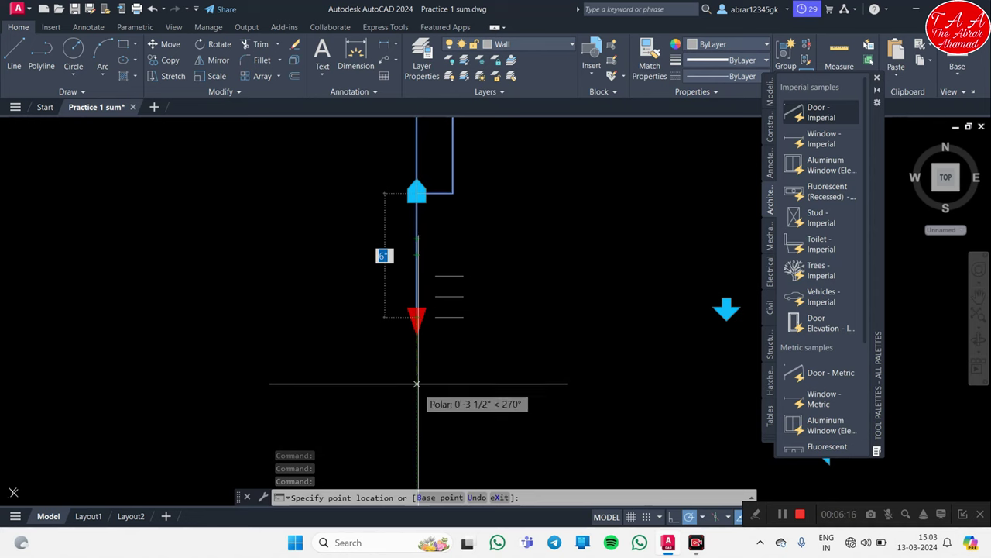
pyautogui.click(416, 217)
pyautogui.press('Escape')
pyautogui.scroll(-2, 418, 221)
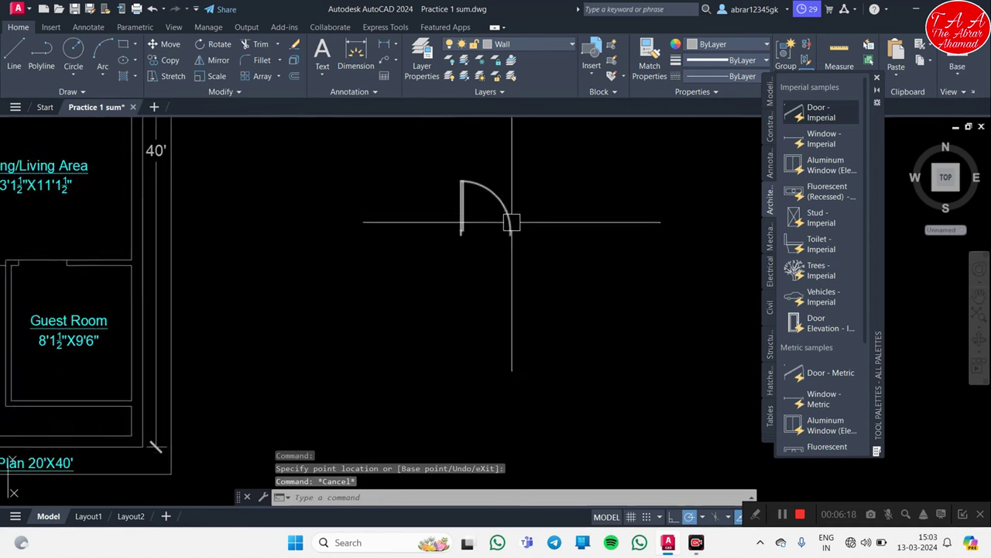
pyautogui.scroll(-3, 511, 223)
pyautogui.moveTo(401, 197)
pyautogui.mouseDown(button='middle')
pyautogui.moveTo(451, 217)
pyautogui.moveTo(451, 266)
pyautogui.mouseUp(button='middle')
pyautogui.scroll(6, 452, 217)
pyautogui.scroll(-5, 451, 265)
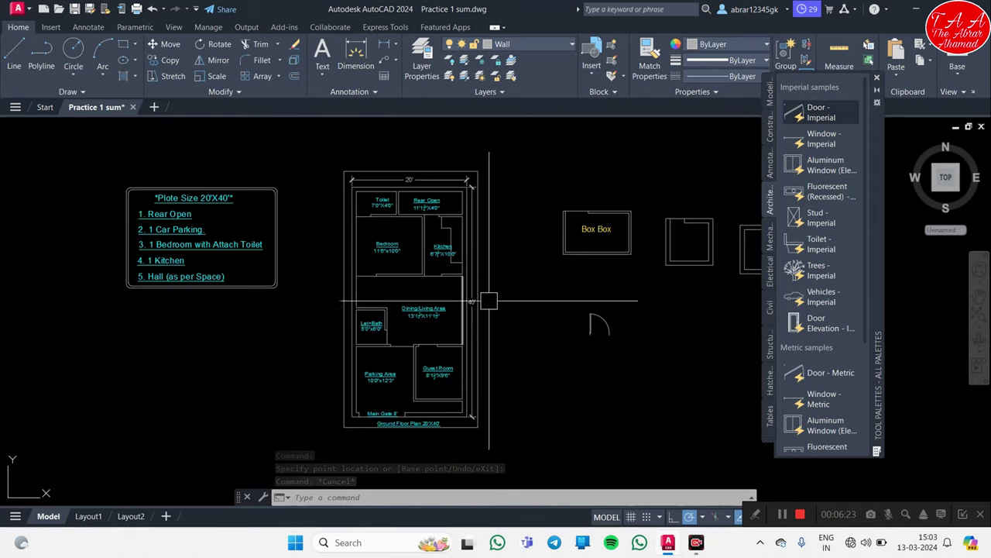
pyautogui.scroll(6, 372, 102)
pyautogui.moveTo(372, 155); pyautogui.dragTo(387, 349, button='middle')
pyautogui.press('Escape')
pyautogui.press('Escape')
pyautogui.press('Escape')
pyautogui.write('dli')
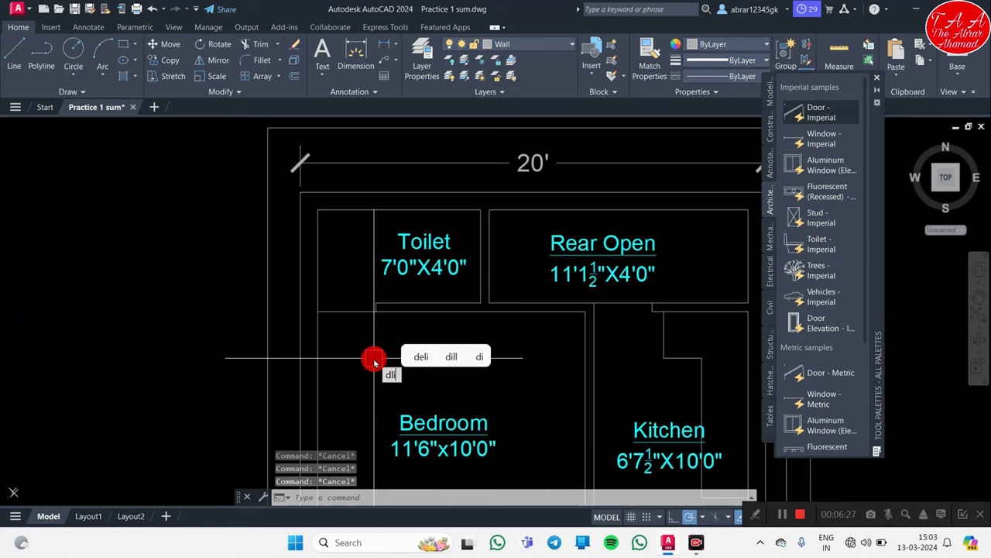
pyautogui.press('Return')
pyautogui.scroll(3, 355, 340)
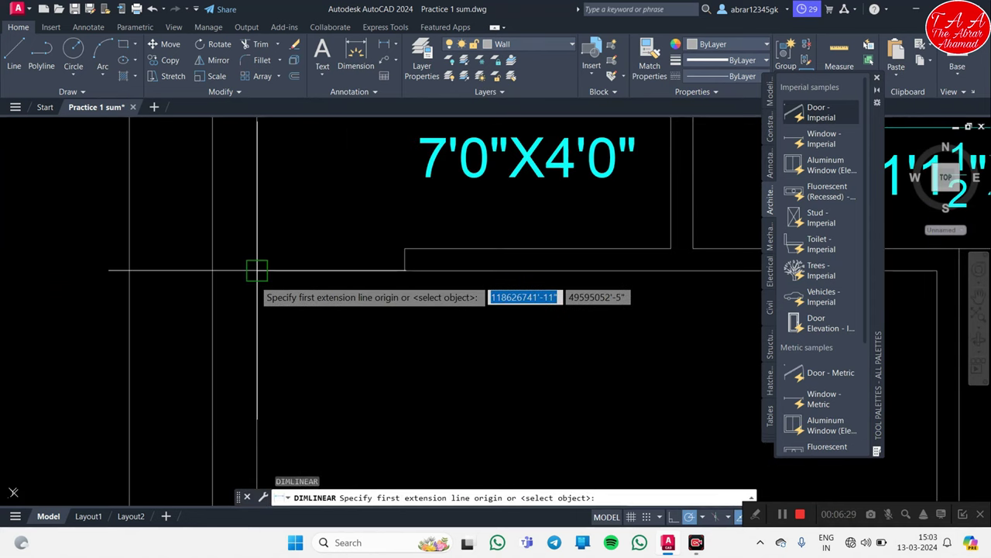
pyautogui.click(257, 270)
pyautogui.click(405, 270)
pyautogui.press('Escape')
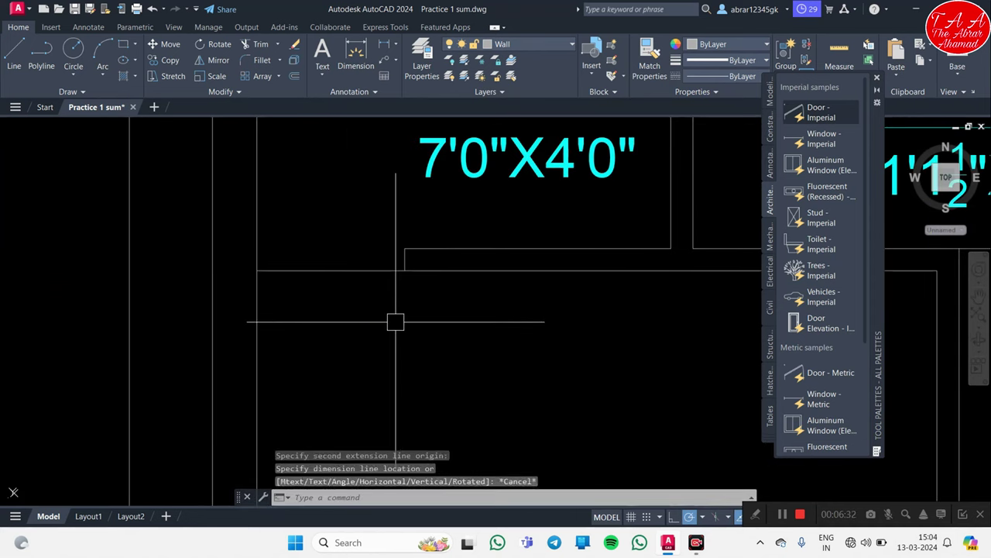
pyautogui.press('Escape')
pyautogui.press('Escape')
pyautogui.write('DI')
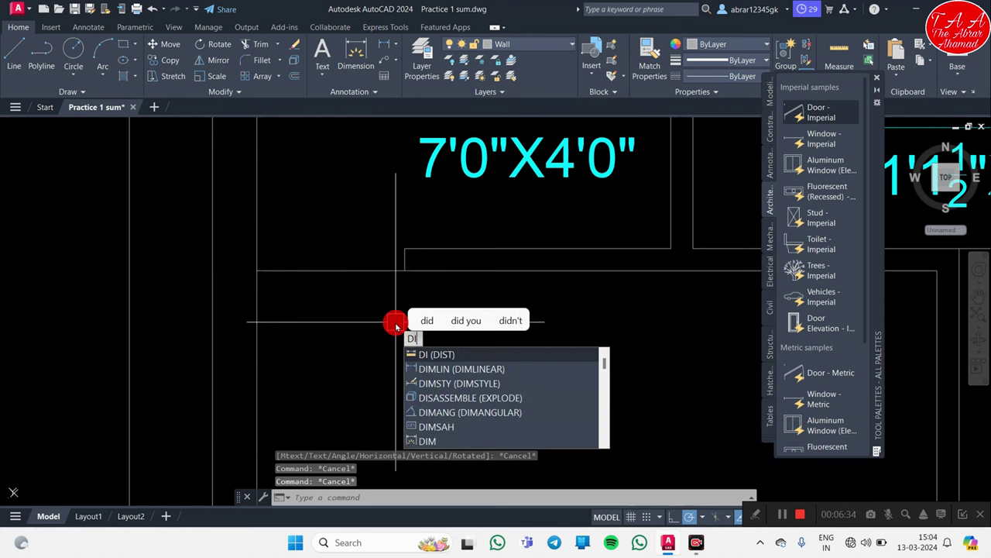
pyautogui.press('Return')
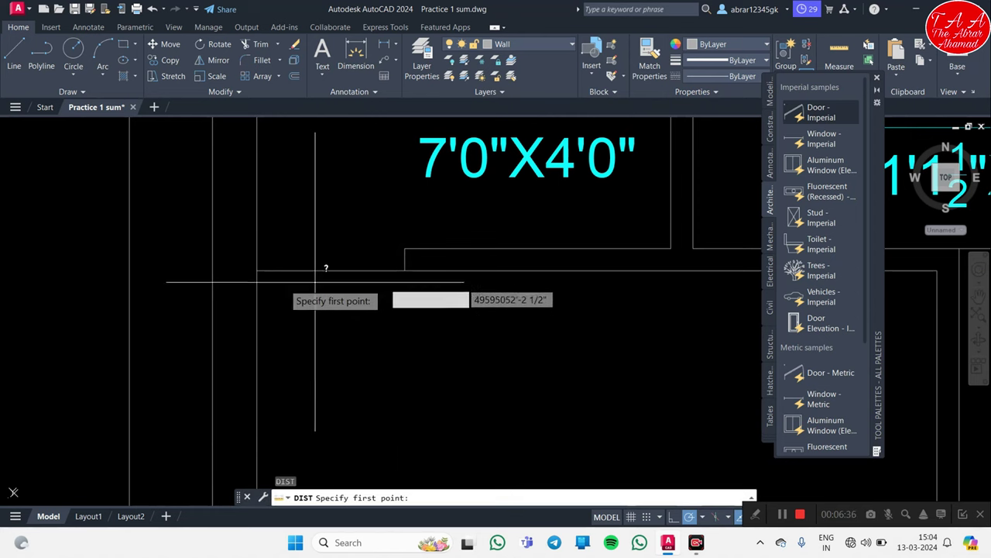
pyautogui.click(257, 270)
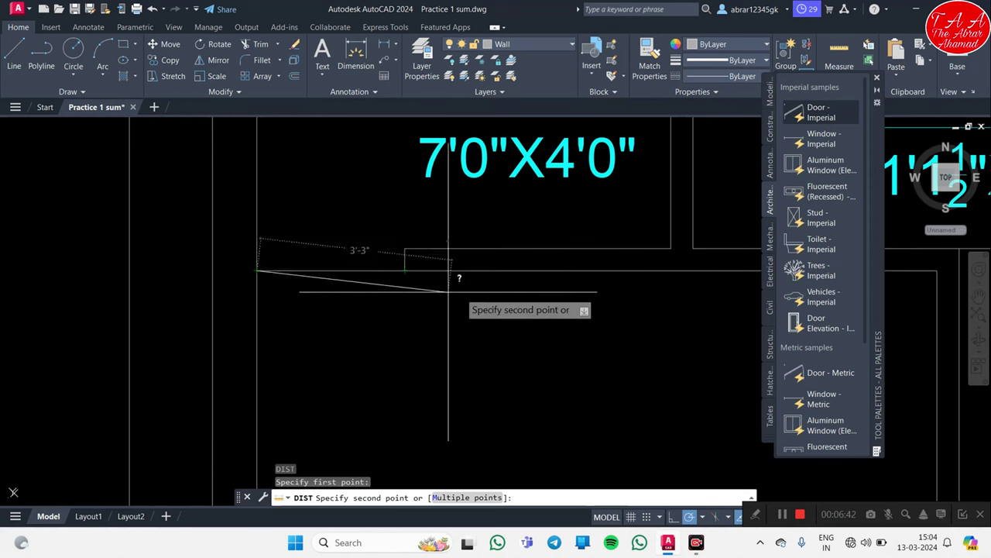
pyautogui.scroll(-3, 458, 274)
pyautogui.moveTo(504, 354); pyautogui.dragTo(433, 232, button='middle')
pyautogui.press('Escape')
pyautogui.scroll(3, 350, 319)
pyautogui.press('Return')
pyautogui.press('Escape')
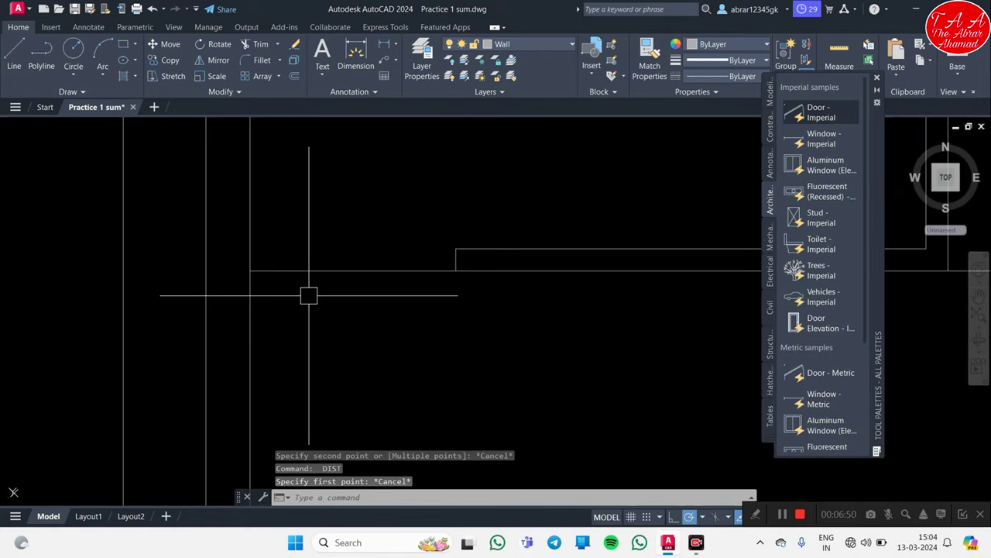
pyautogui.press('Return')
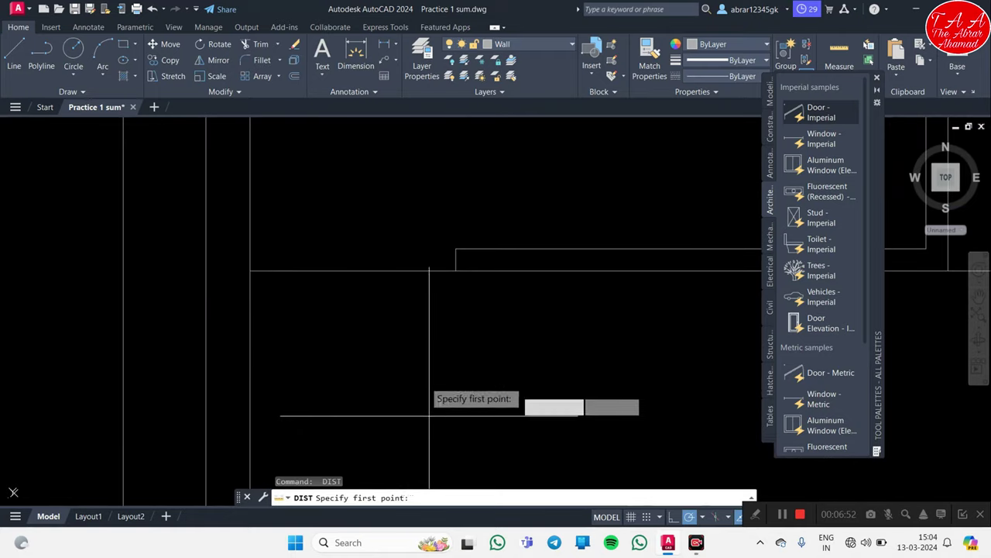
pyautogui.click(250, 270)
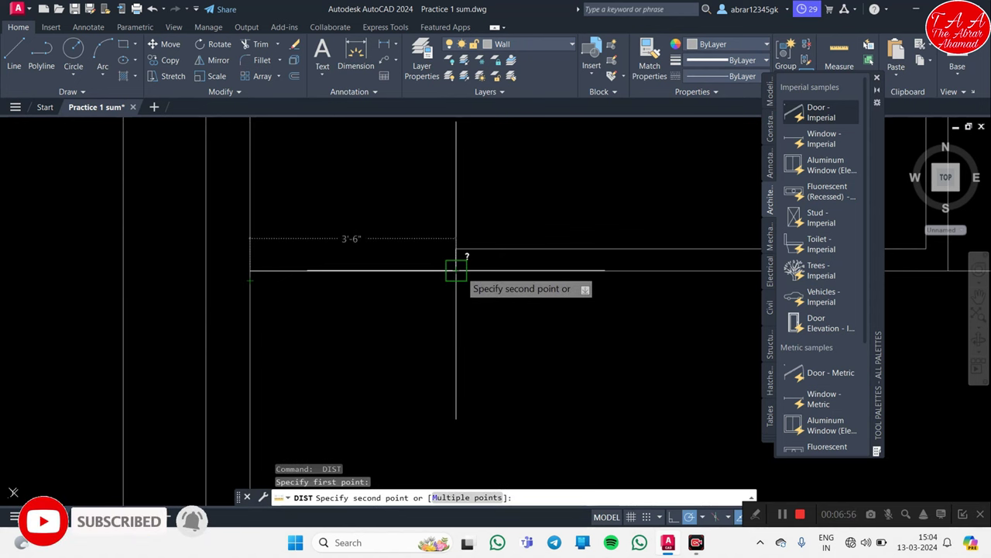
pyautogui.scroll(-5, 457, 271)
pyautogui.press('Escape')
pyautogui.moveTo(543, 343); pyautogui.dragTo(449, 338, button='middle')
pyautogui.scroll(-2, 600, 422)
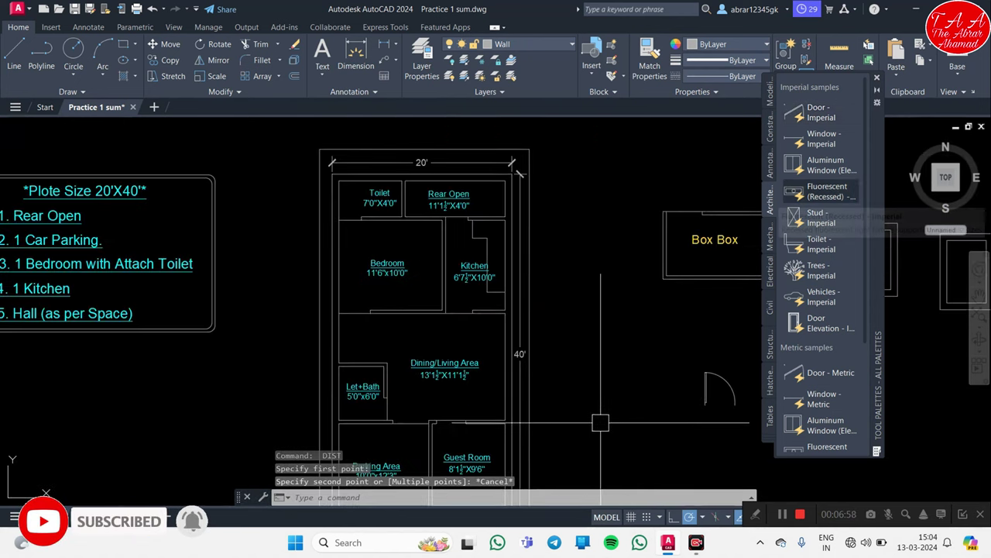
pyautogui.moveTo(600, 422); pyautogui.dragTo(516, 336, button='middle')
pyautogui.scroll(-3, 581, 328)
pyautogui.scroll(6, 578, 329)
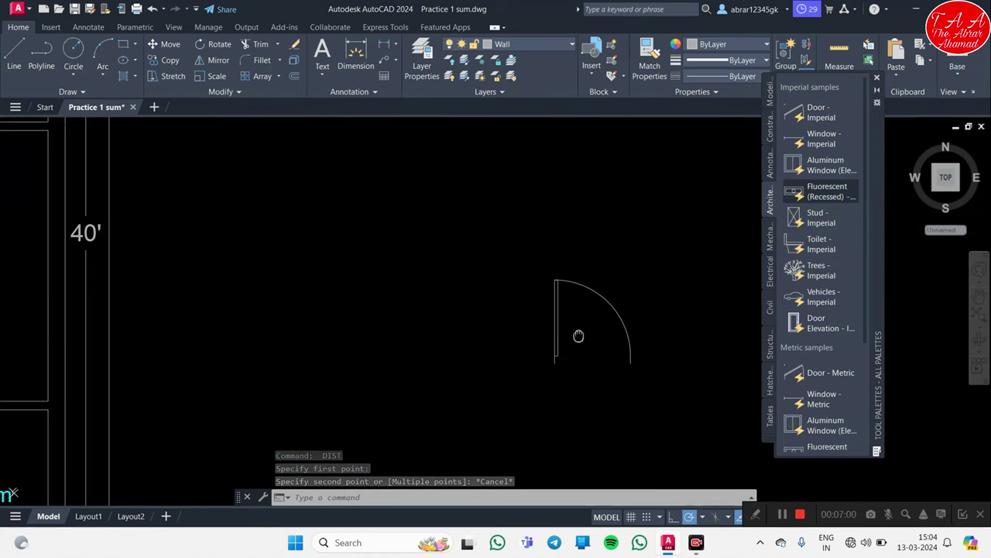
# Step: Move the door block with M into the Toilet doorway opening
pyautogui.moveTo(578, 335); pyautogui.dragTo(519, 286, button='middle')
pyautogui.click(539, 309)
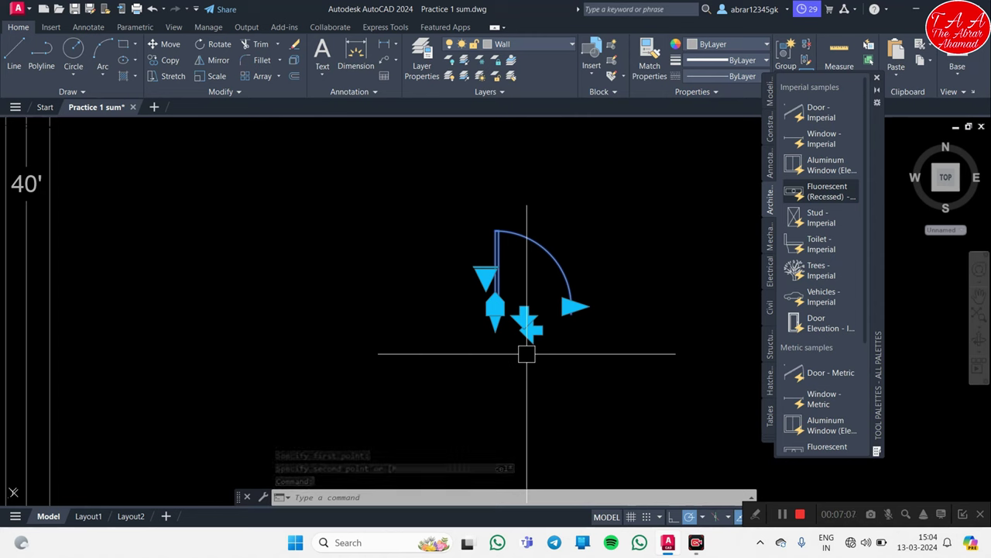
pyautogui.press('Escape')
pyautogui.press('Escape')
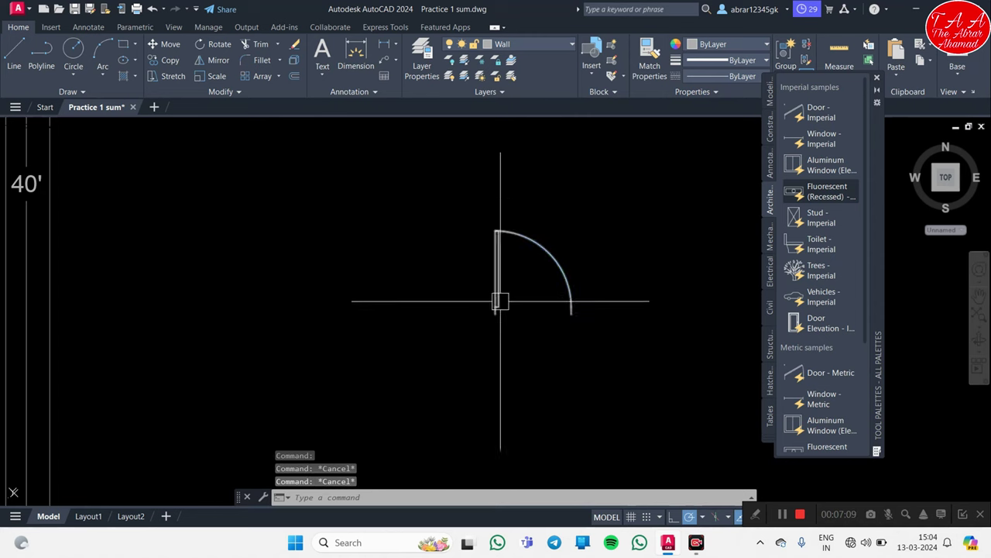
pyautogui.click(524, 341)
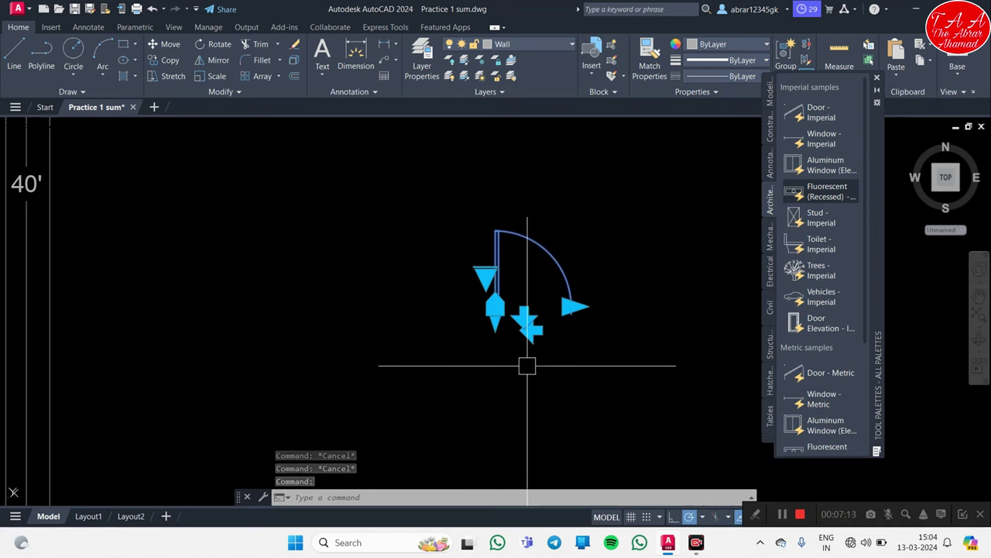
pyautogui.write('m')
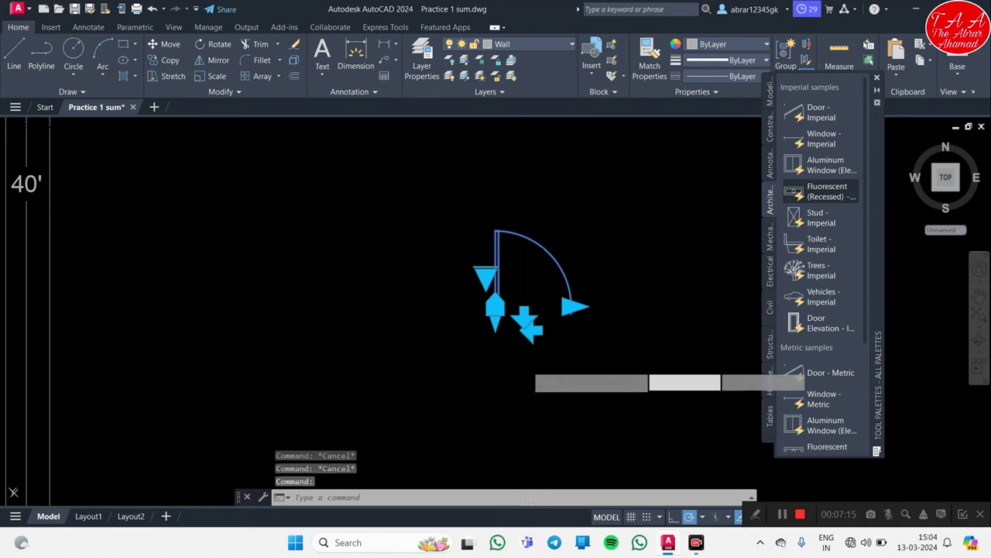
pyautogui.press('Return')
pyautogui.scroll(4, 513, 310)
pyautogui.click(513, 310)
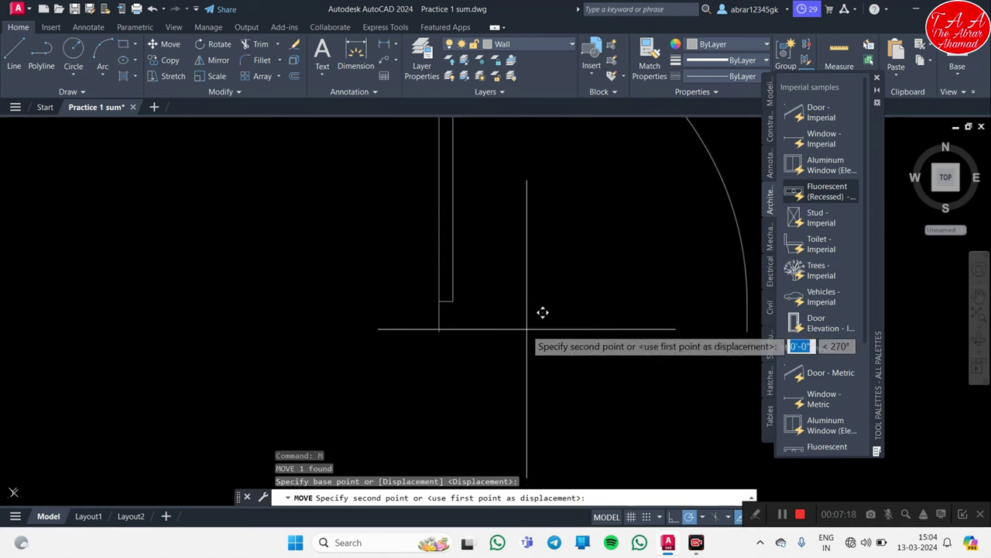
pyautogui.scroll(-5, 542, 312)
pyautogui.scroll(3, 496, 354)
pyautogui.scroll(-3, 419, 273)
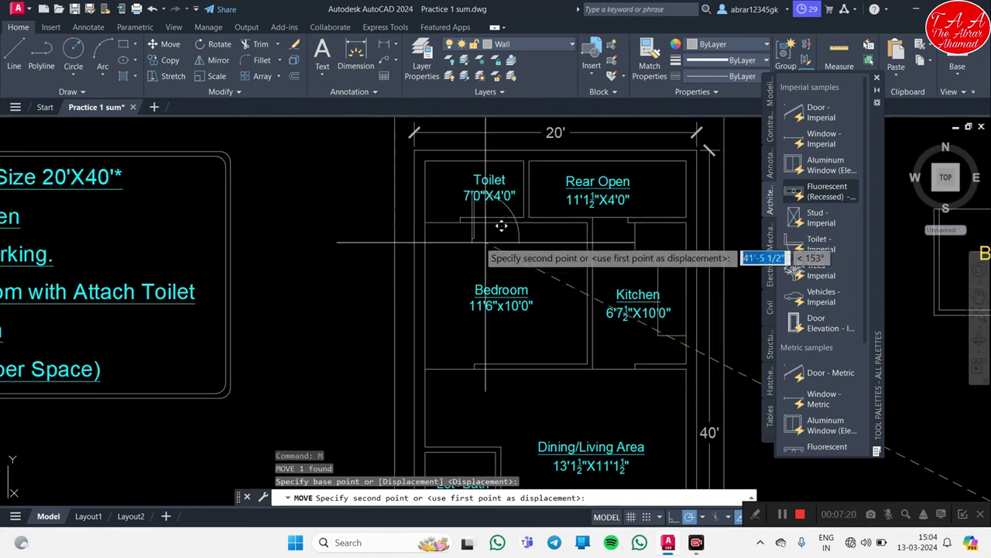
pyautogui.scroll(5, 505, 222)
pyautogui.scroll(-1, 465, 268)
pyautogui.scroll(1, 518, 317)
pyautogui.click(512, 345)
pyautogui.press('Escape')
pyautogui.press('Escape')
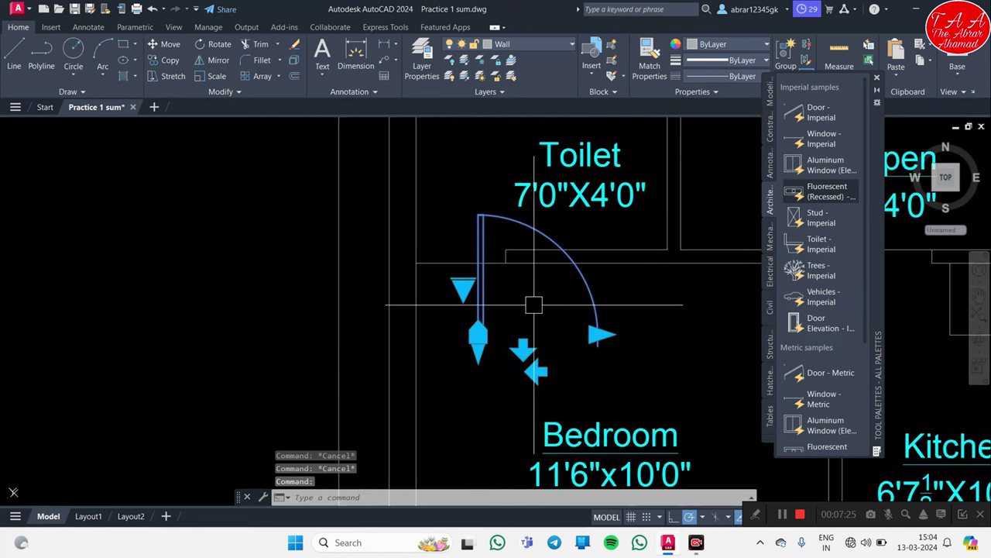
pyautogui.write('m')
# Step: Start a second move from the door's corner, then cancel it
pyautogui.press('Return')
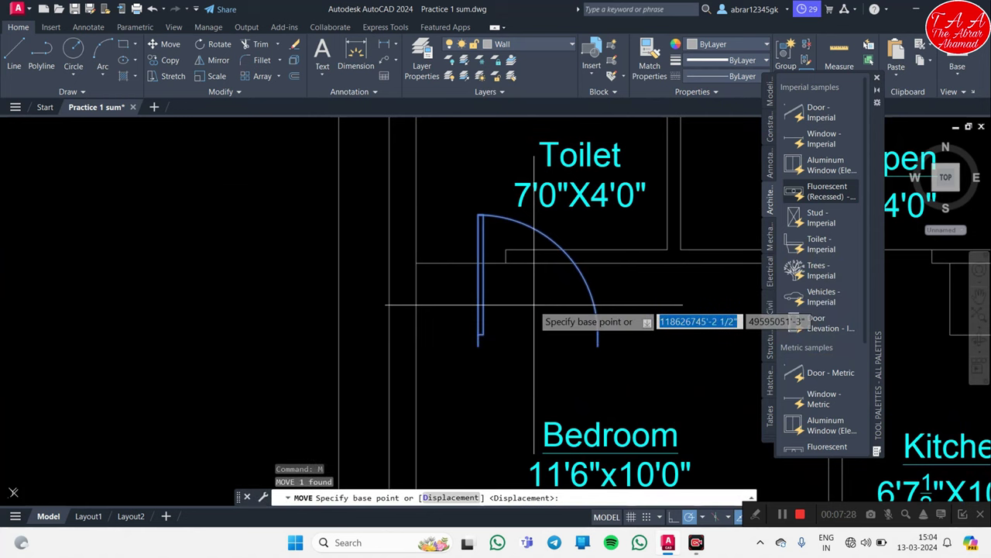
pyautogui.scroll(5, 508, 344)
pyautogui.scroll(-2, 508, 345)
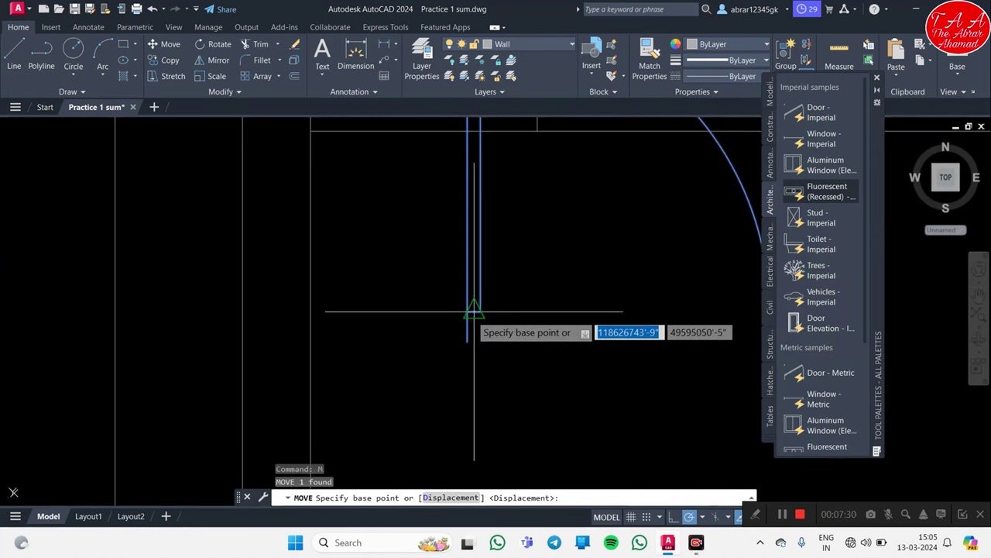
pyautogui.scroll(2, 471, 331)
pyautogui.click(469, 303)
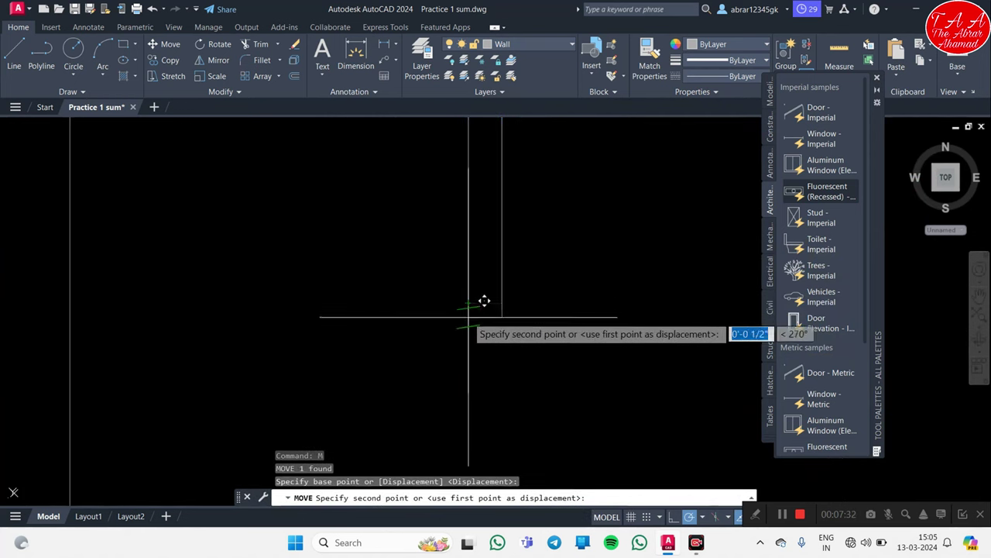
pyautogui.scroll(-2, 442, 250)
pyautogui.scroll(2, 514, 359)
pyautogui.scroll(-2, 391, 243)
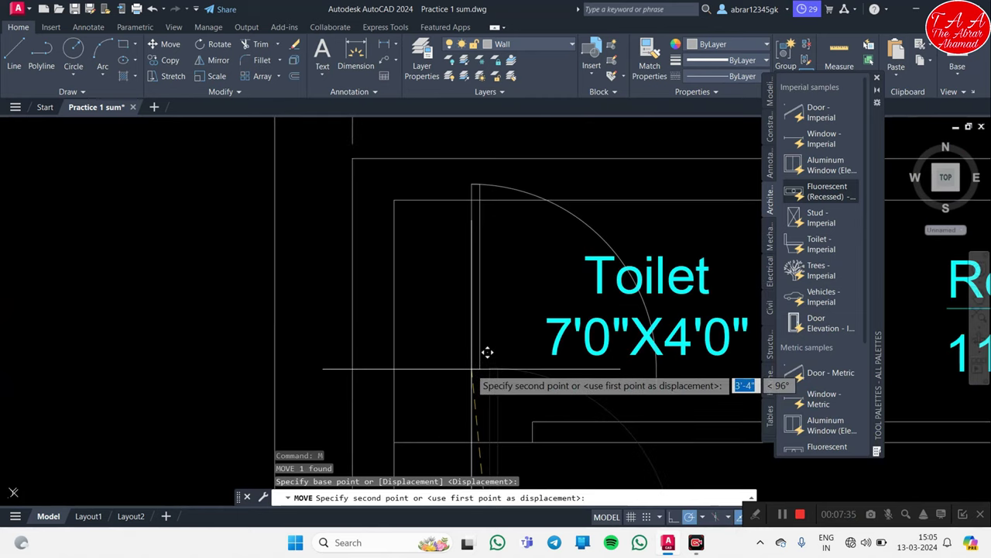
pyautogui.scroll(-2, 395, 217)
pyautogui.scroll(2, 348, 255)
pyautogui.scroll(2, 298, 290)
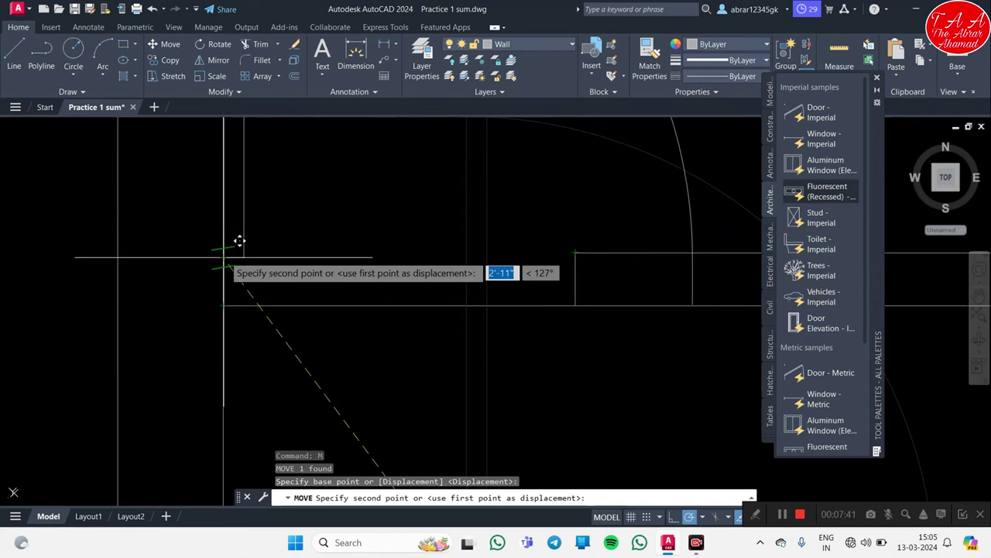
pyautogui.press('Escape')
pyautogui.scroll(-1, 377, 305)
# Step: Narrow the Toilet door's width with its grip to fit the opening
pyautogui.scroll(-1, 494, 310)
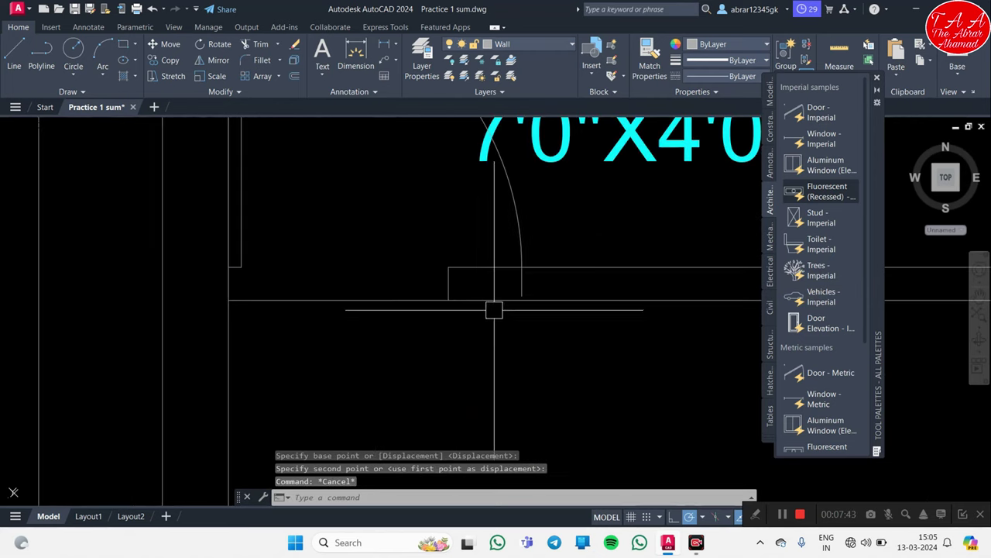
pyautogui.click(515, 208)
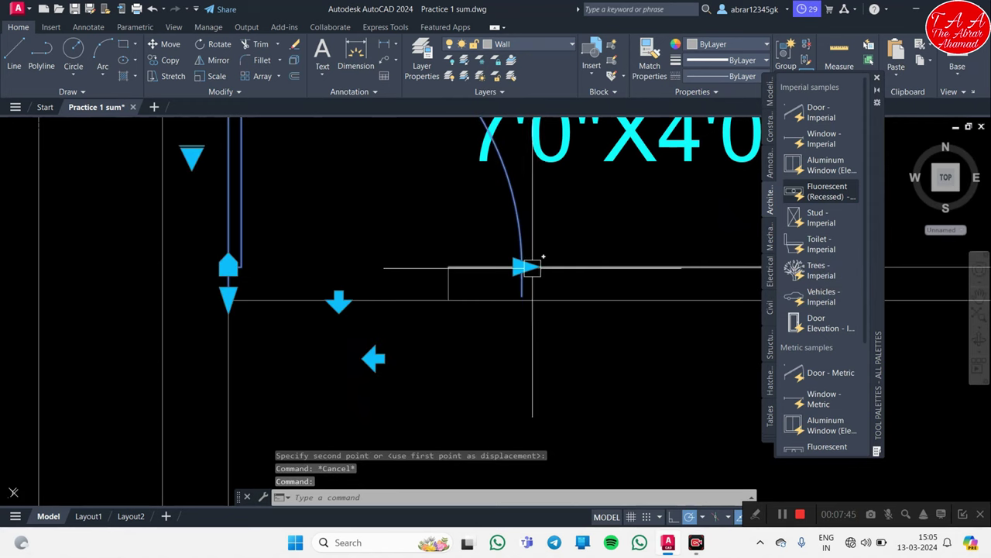
pyautogui.click(523, 267)
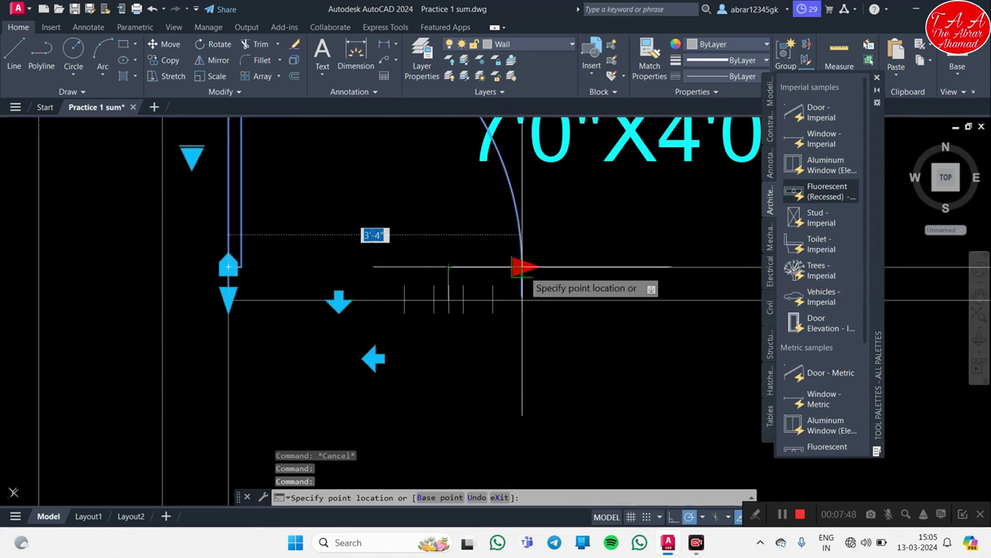
pyautogui.click(447, 267)
pyautogui.scroll(-3, 505, 321)
pyautogui.press('Escape')
pyautogui.scroll(-3, 505, 320)
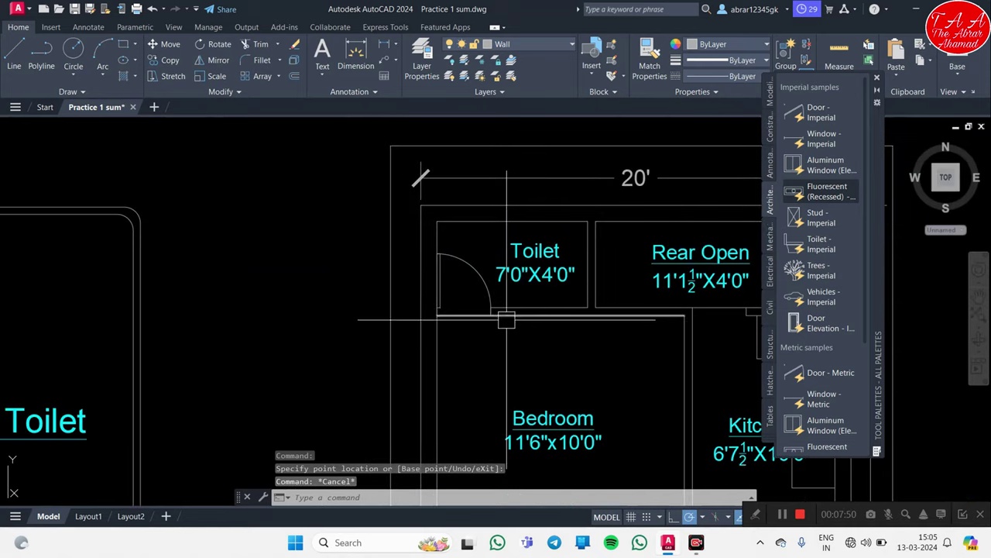
pyautogui.scroll(6, 429, 266)
pyautogui.moveTo(429, 266); pyautogui.dragTo(438, 321, button='middle')
pyautogui.scroll(-5, 438, 321)
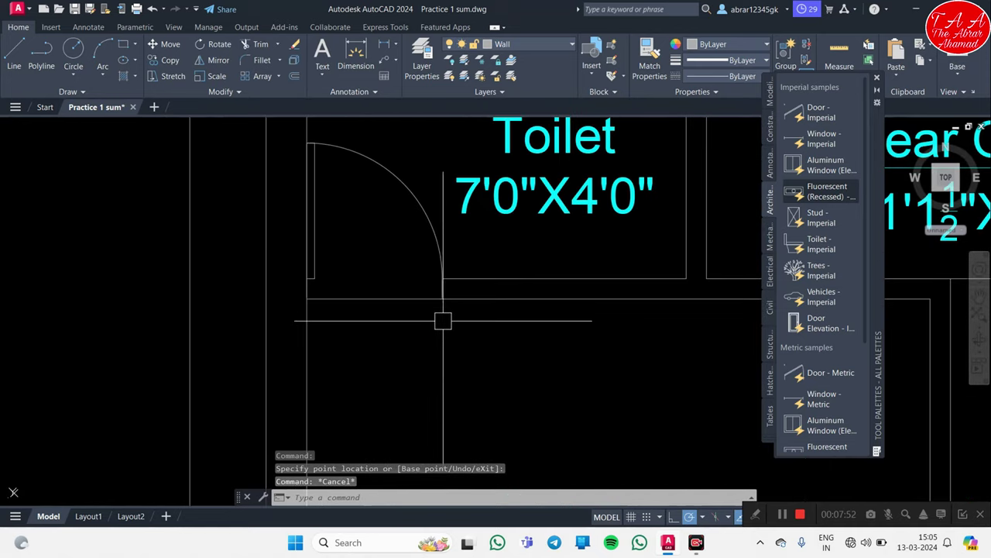
pyautogui.moveTo(403, 218); pyautogui.dragTo(328, 221, button='middle')
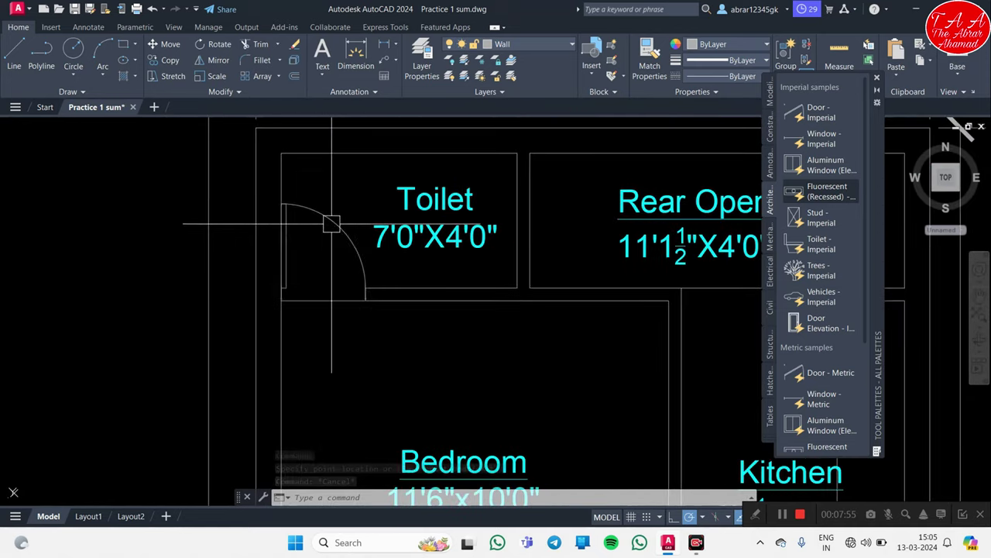
# Step: Set the Toilet door swing to Open 60°, then to Closed
pyautogui.click(330, 226)
pyautogui.click(268, 248)
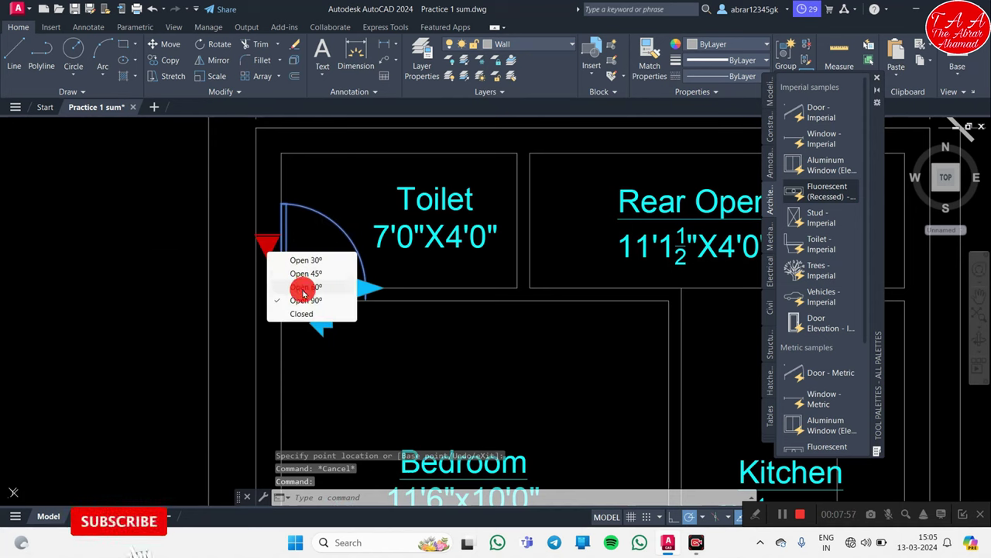
pyautogui.click(302, 287)
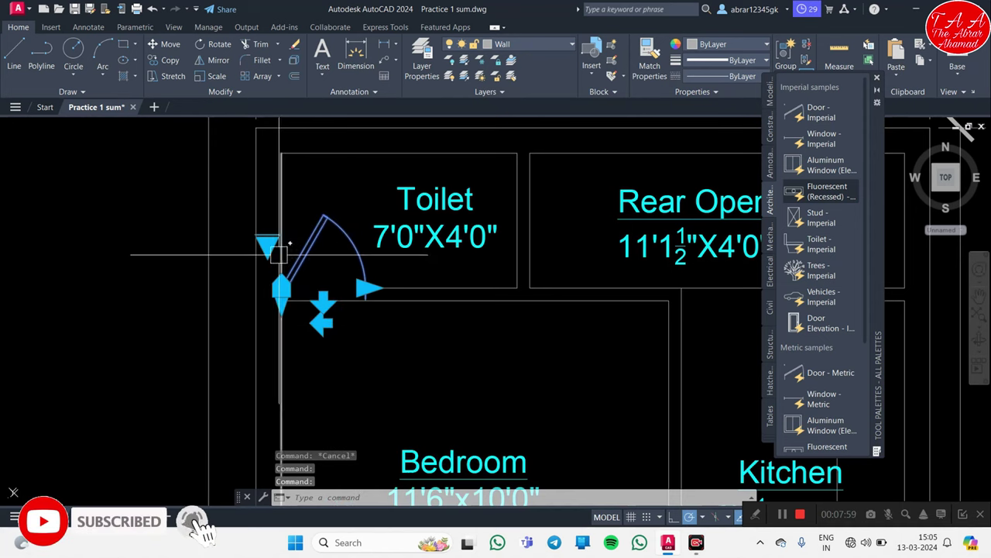
pyautogui.click(267, 245)
pyautogui.click(306, 284)
pyautogui.click(267, 245)
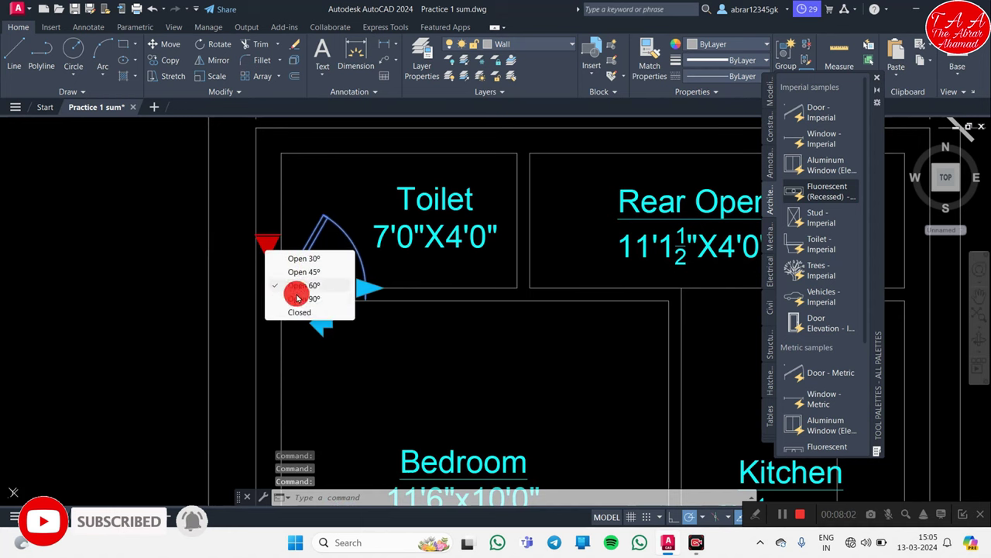
pyautogui.click(300, 310)
pyautogui.press('Escape')
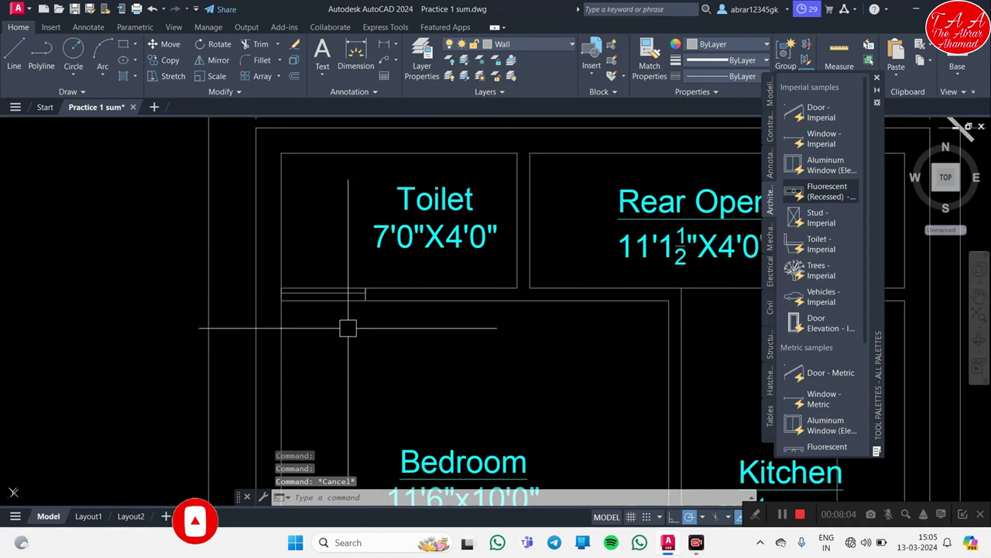
# Step: Return the Toilet door swing to Open 90°
pyautogui.click(347, 304)
pyautogui.click(267, 245)
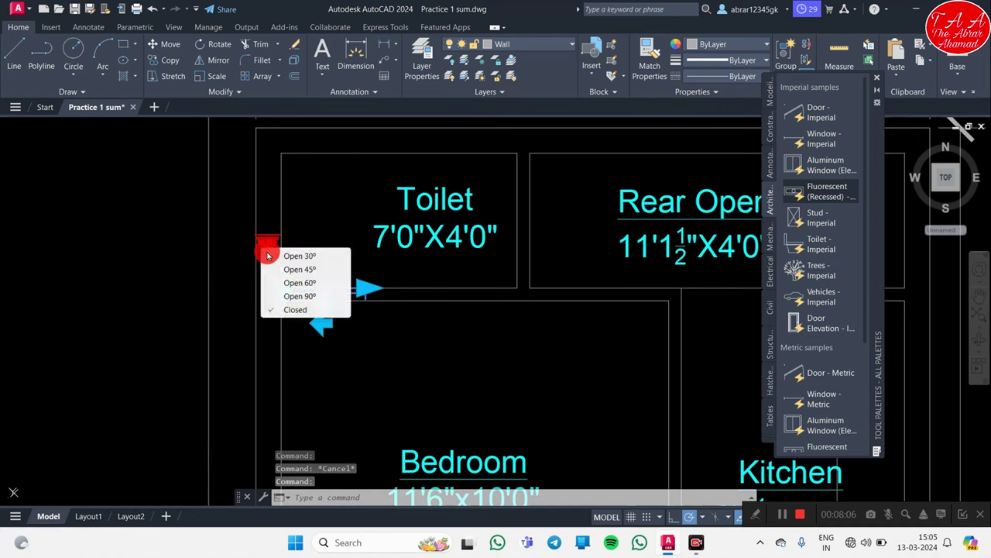
pyautogui.click(316, 296)
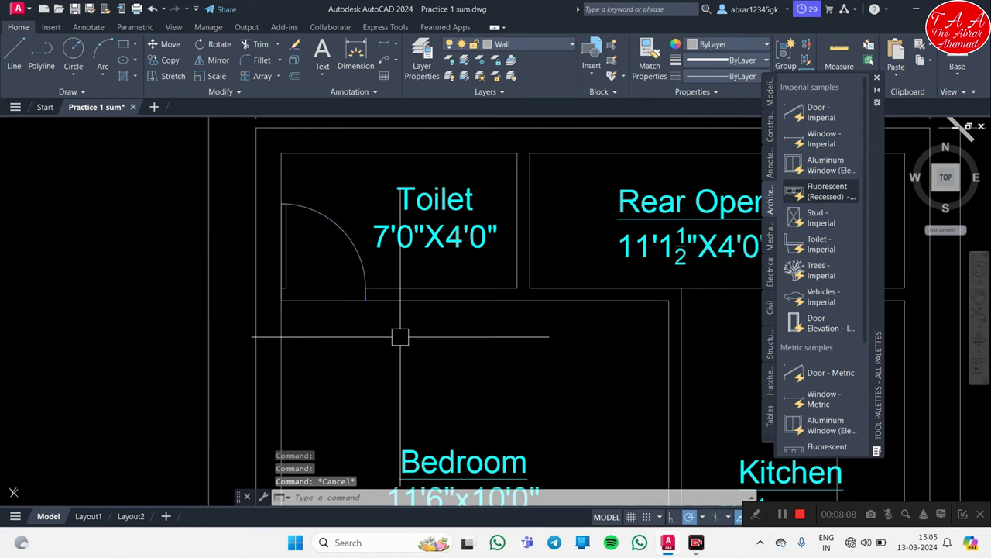
pyautogui.scroll(-1, 349, 323)
pyautogui.scroll(-1, 349, 305)
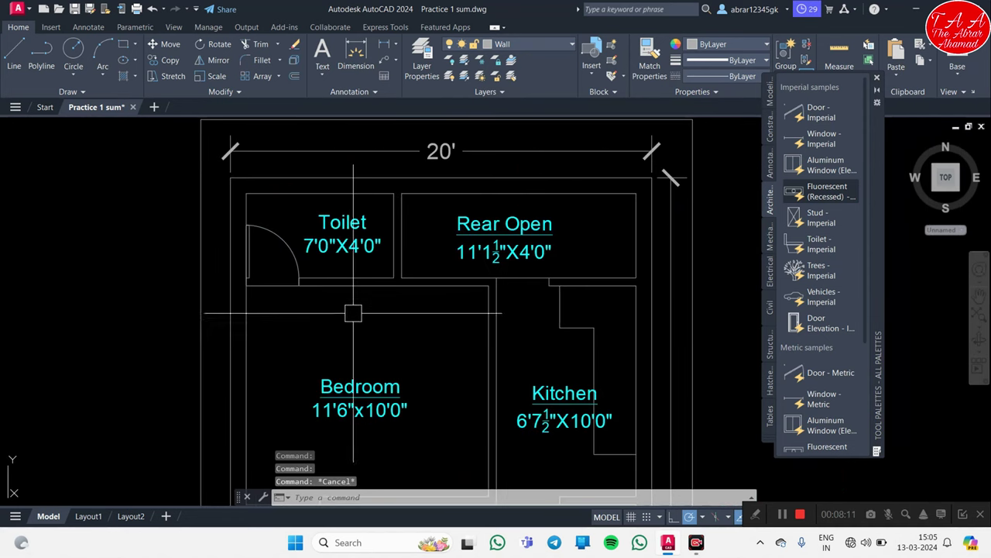
pyautogui.scroll(-1, 375, 305)
pyautogui.scroll(-2, 387, 309)
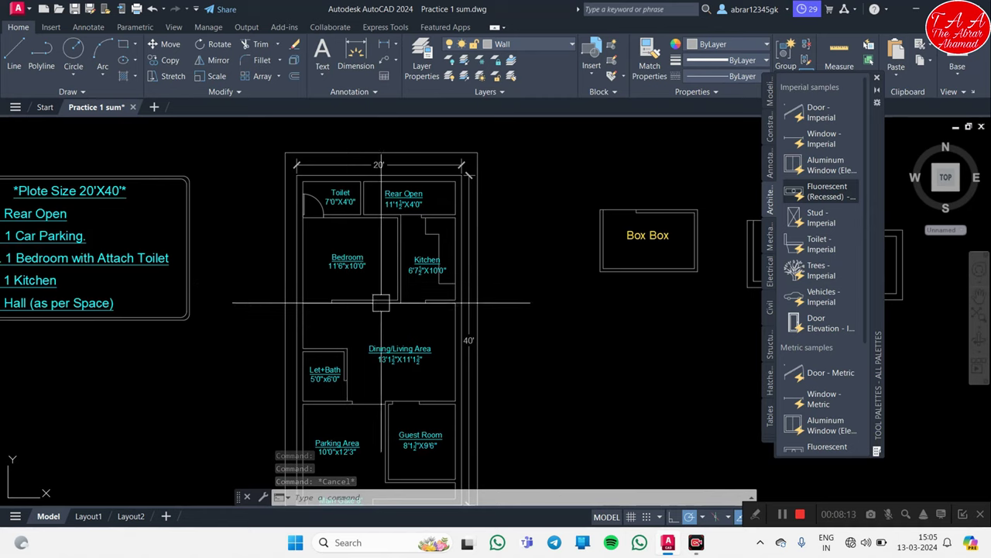
# Step: Select the toilet door and start a copy of it, after cancelling a mistyped command
pyautogui.scroll(5, 368, 271)
pyautogui.click(354, 265)
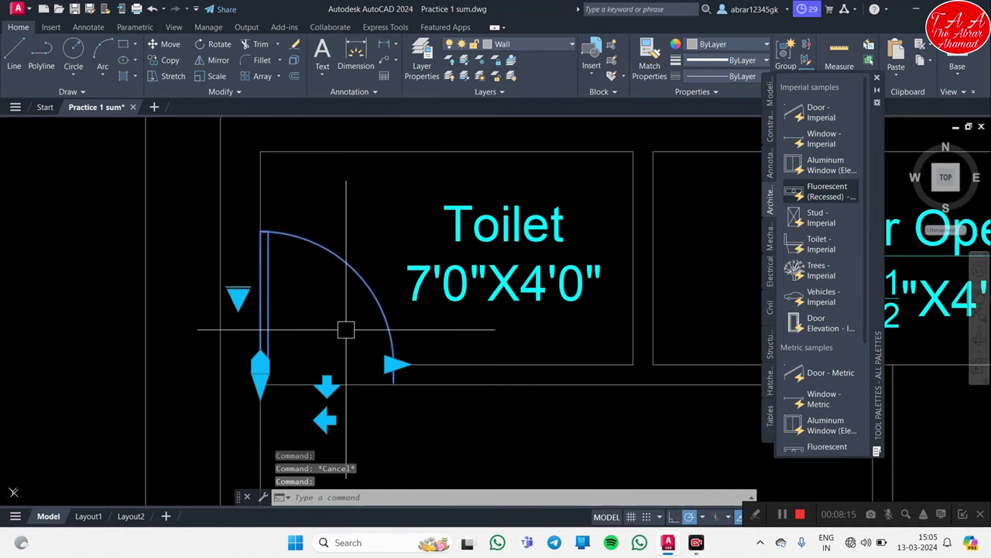
pyautogui.write('c')
pyautogui.press('BackSpace')
pyautogui.write('o')
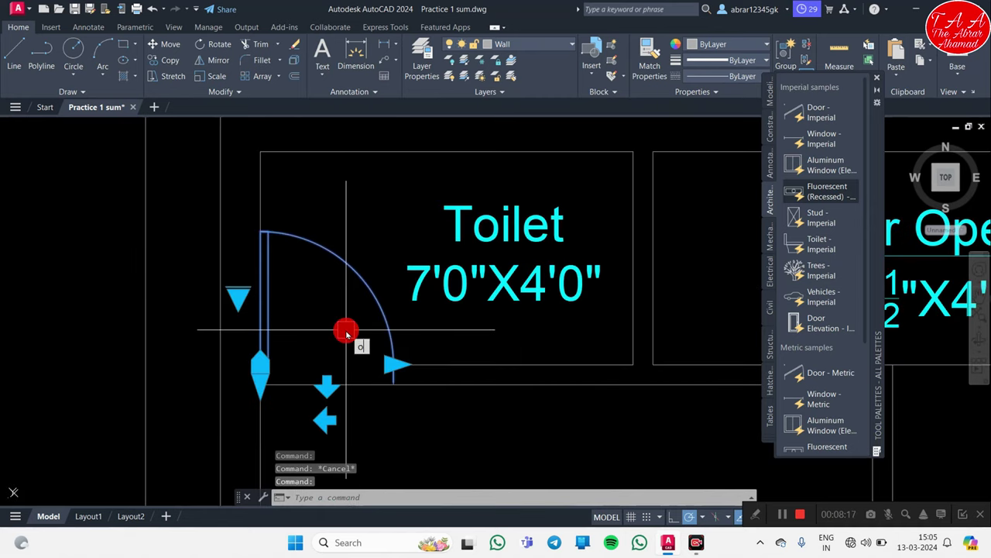
pyautogui.write('f')
pyautogui.press('Escape')
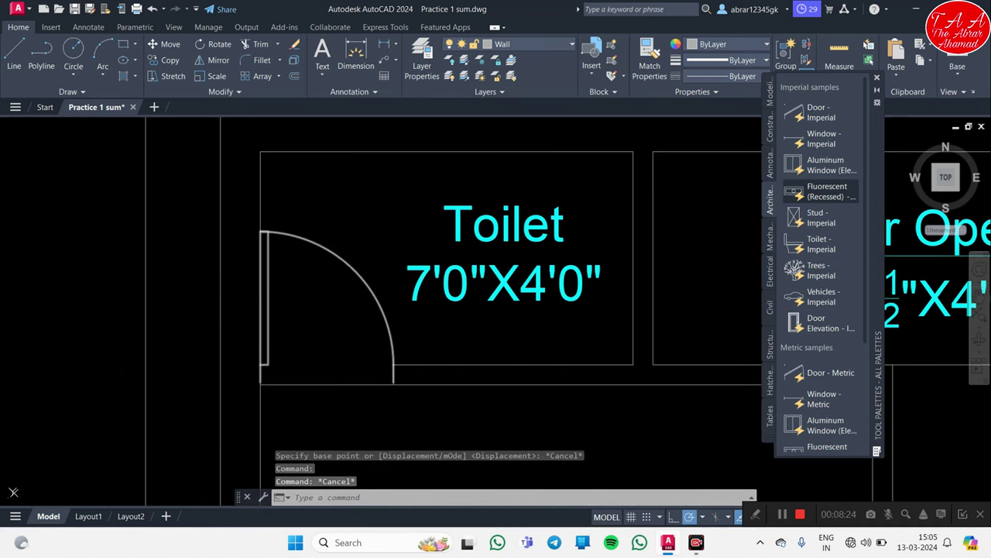
pyautogui.press('Escape')
pyautogui.click(349, 277)
pyautogui.press('Return')
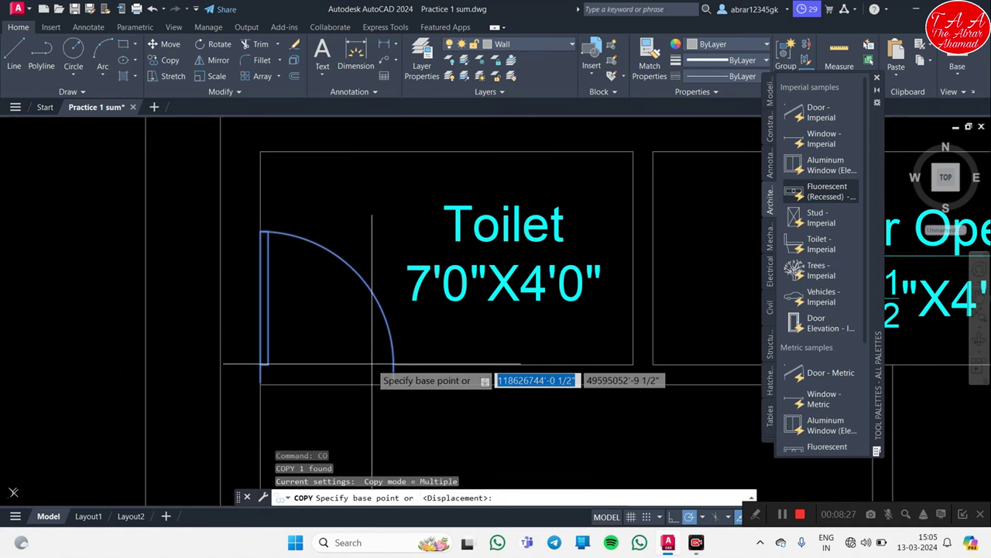
# Step: Copy the toilet door from its wall corner into the opening below Rear Open
pyautogui.scroll(3, 142, 332)
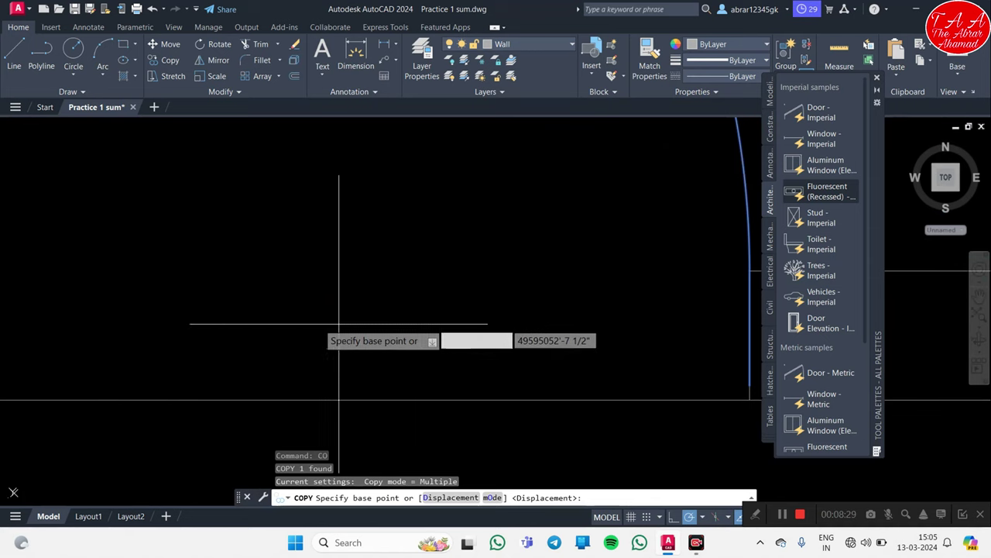
pyautogui.scroll(-2, 542, 345)
pyautogui.scroll(-2, 310, 334)
pyautogui.click(269, 313)
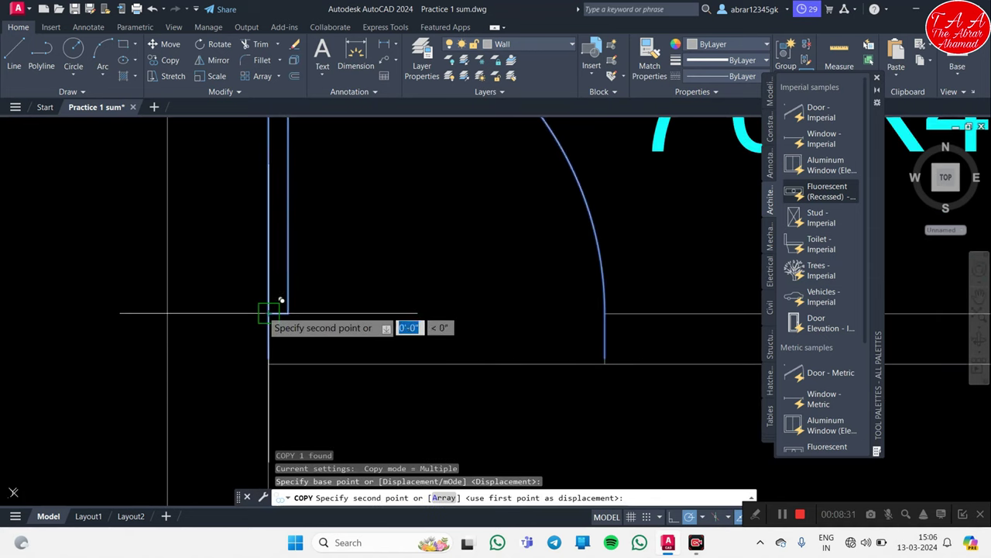
pyautogui.scroll(-3, 442, 398)
pyautogui.scroll(4, 532, 299)
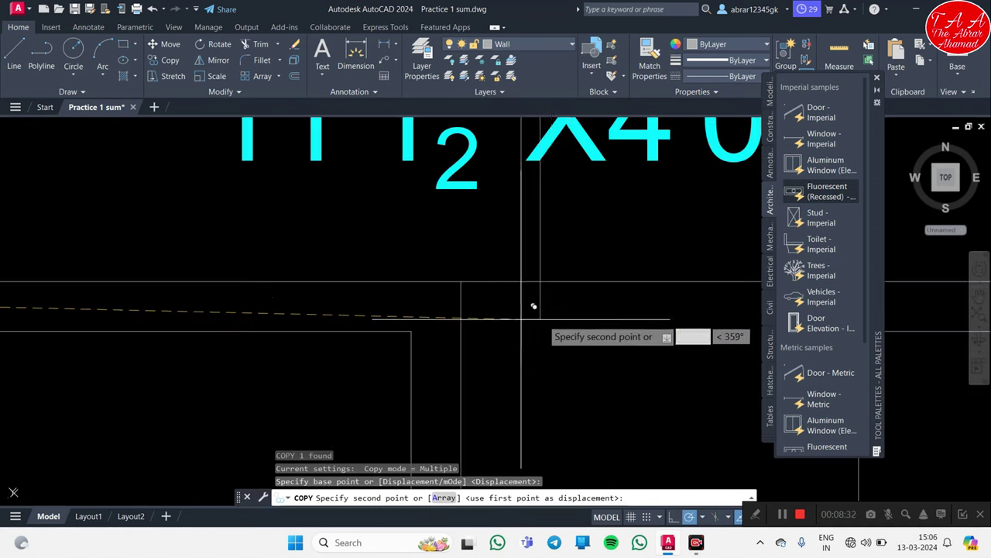
pyautogui.click(464, 277)
pyautogui.scroll(-3, 480, 333)
pyautogui.scroll(2, 476, 174)
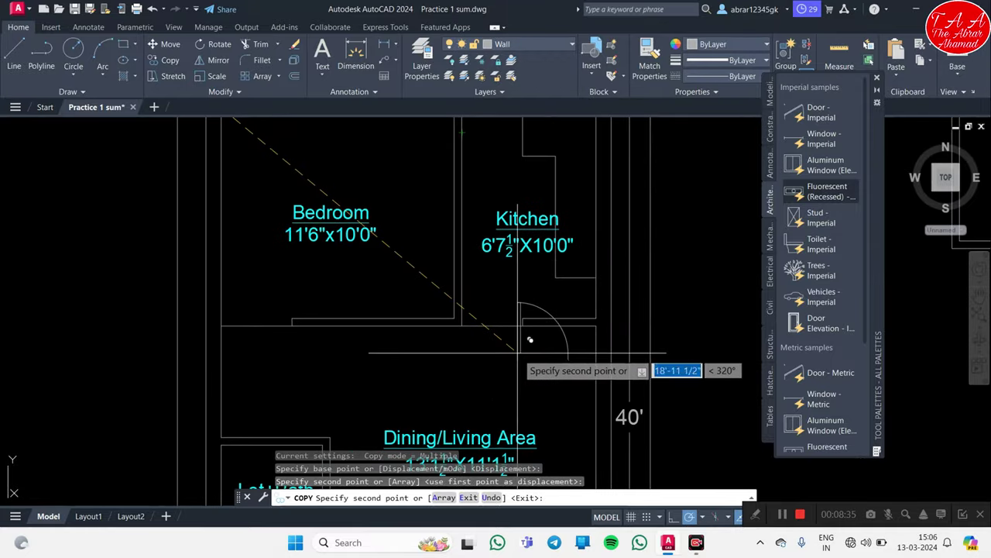
pyautogui.scroll(-3, 531, 332)
pyautogui.scroll(3, 505, 162)
pyautogui.scroll(5, 388, 364)
pyautogui.scroll(-2, 397, 364)
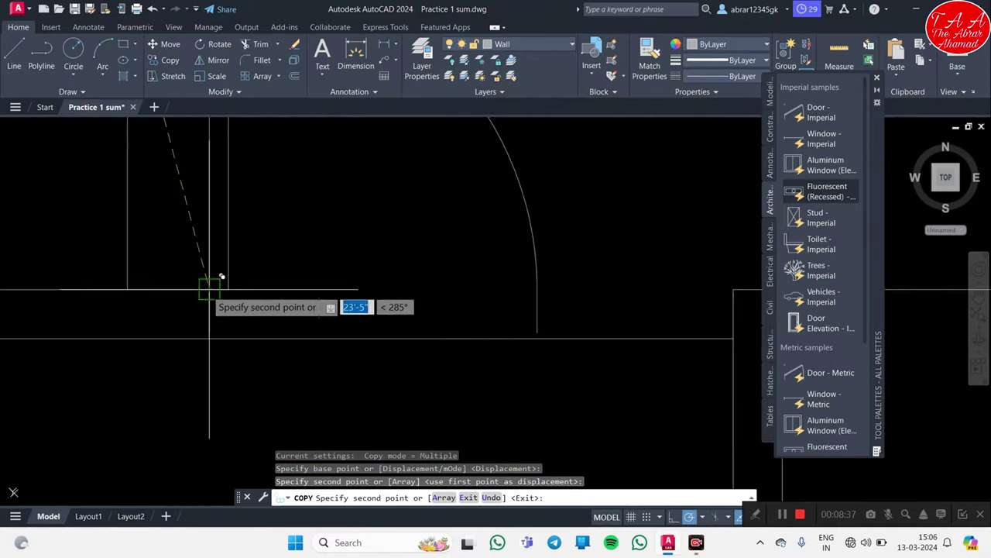
pyautogui.scroll(-3, 397, 363)
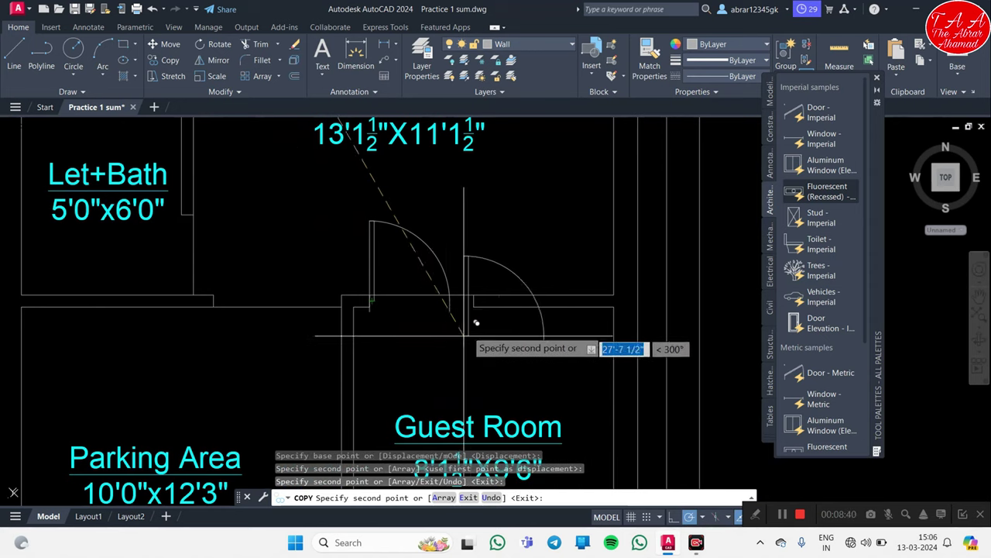
pyautogui.press('Escape')
# Step: Check the copied door's width grip near the Guest Room without changing it
pyautogui.click(446, 282)
pyautogui.click(450, 301)
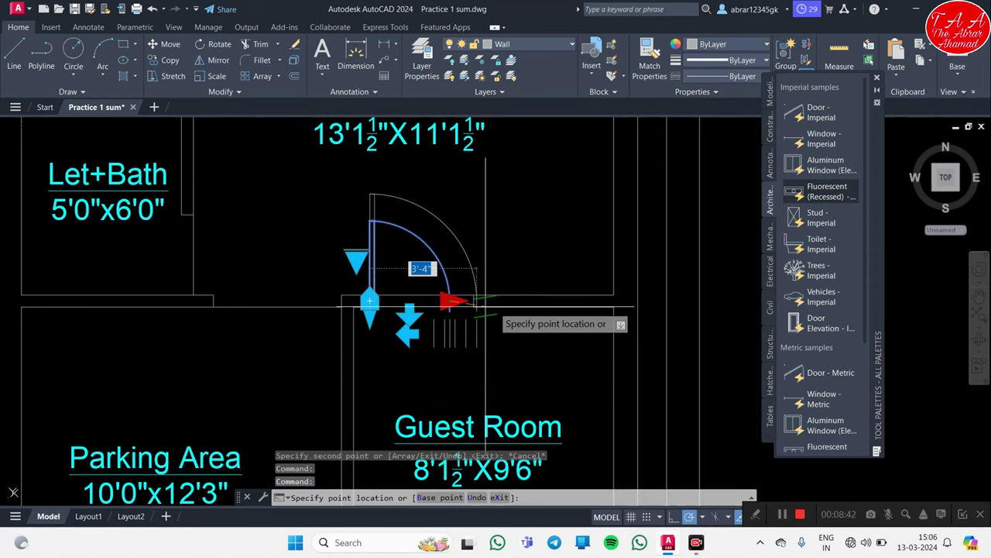
pyautogui.press('Escape')
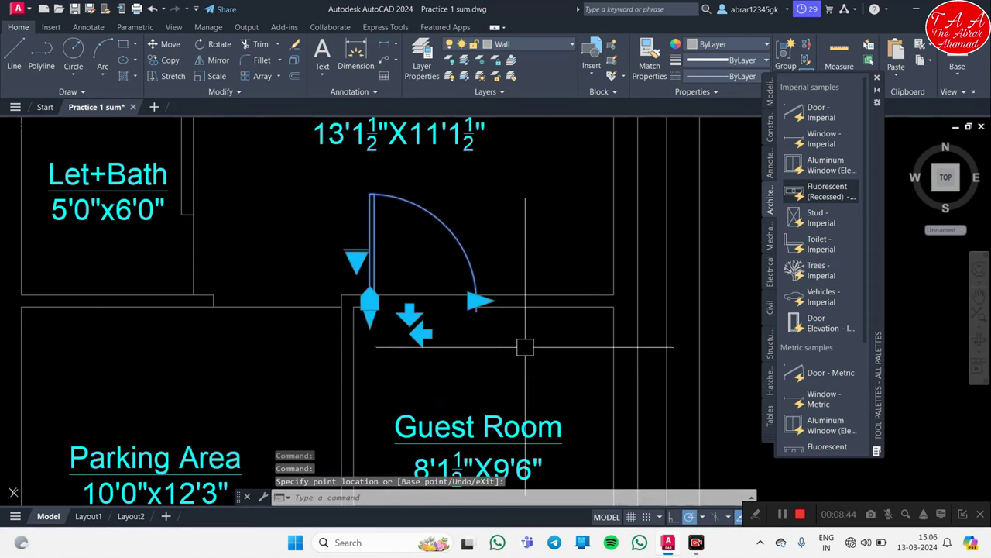
pyautogui.scroll(4, 462, 313)
pyautogui.scroll(-4, 491, 288)
# Step: Flip the Rear Open door with its grip so the swing arc opens downward toward the Kitchen
pyautogui.moveTo(454, 332); pyautogui.dragTo(454, 465, button='middle')
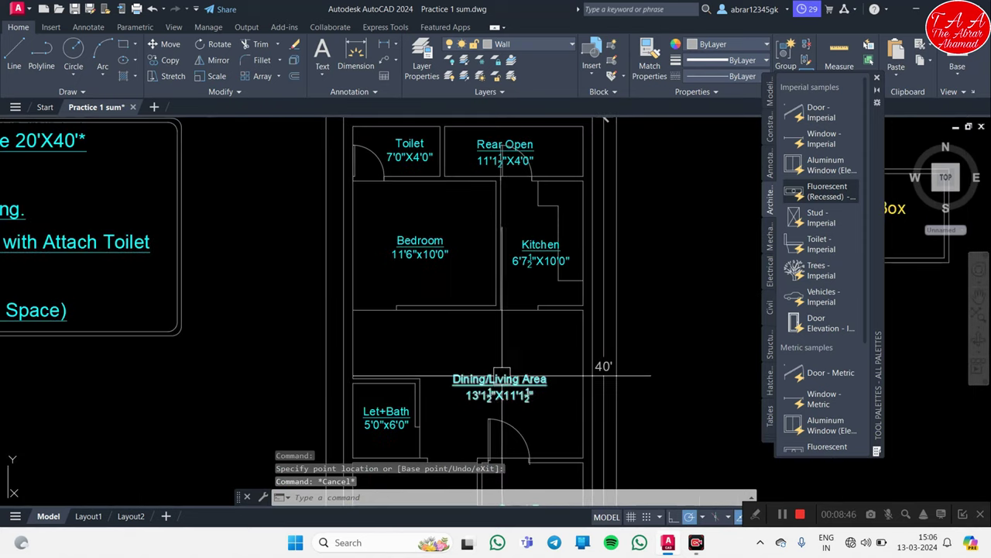
pyautogui.scroll(2, 553, 339)
pyautogui.moveTo(552, 339); pyautogui.dragTo(421, 339, button='middle')
pyautogui.scroll(5, 429, 294)
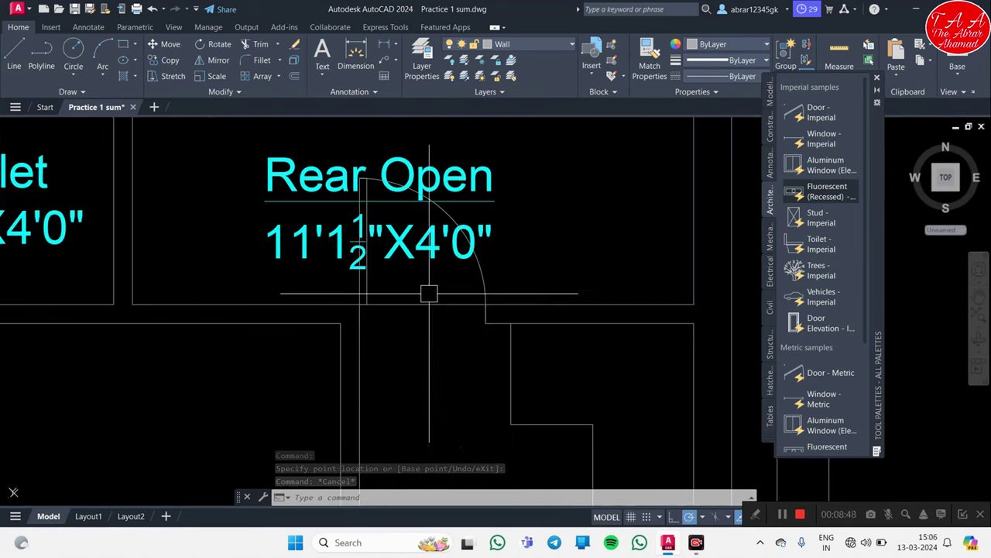
pyautogui.click(368, 312)
pyautogui.click(426, 323)
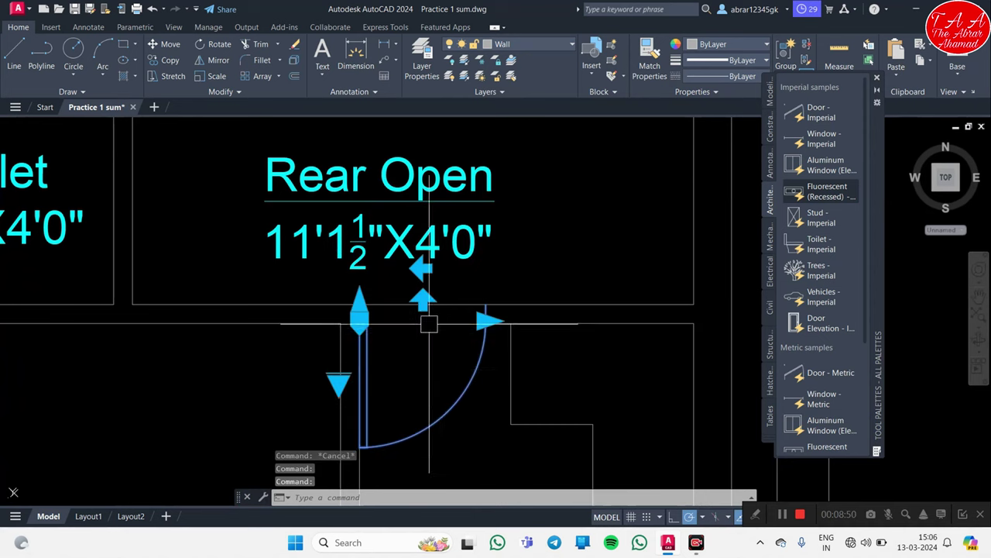
pyautogui.press('Escape')
pyautogui.moveTo(447, 415); pyautogui.dragTo(477, 376, button='middle')
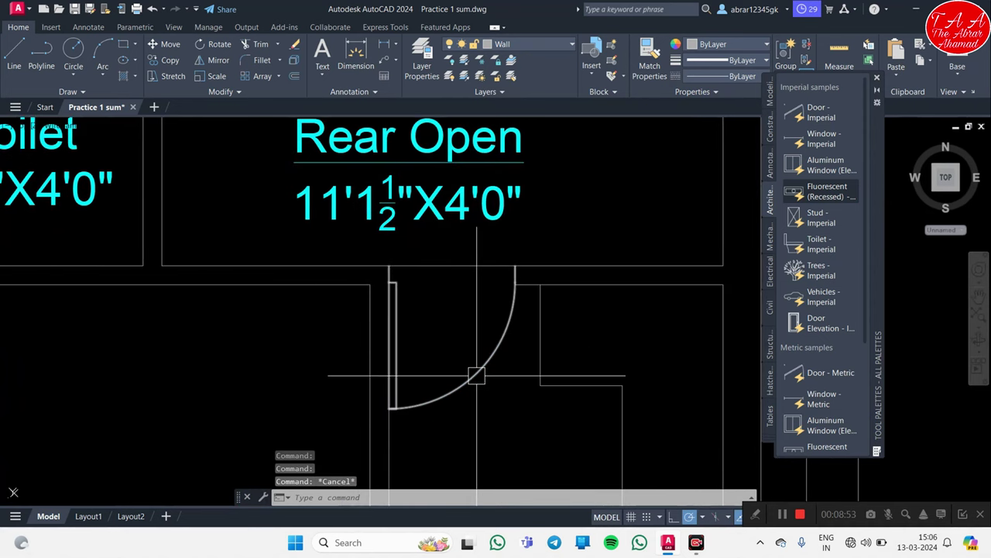
pyautogui.click(452, 261)
pyautogui.press('Escape')
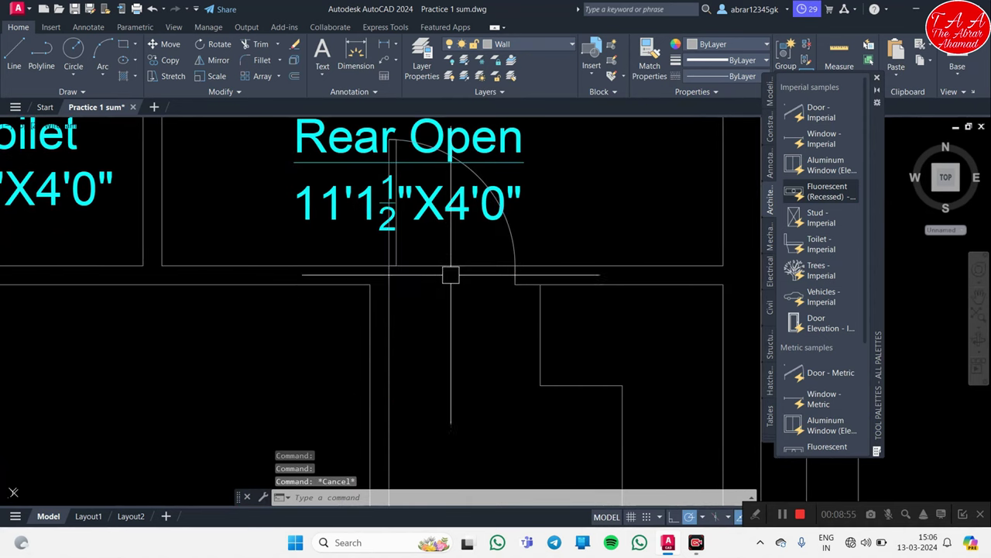
pyautogui.click(396, 246)
pyautogui.click(457, 310)
pyautogui.press('Escape')
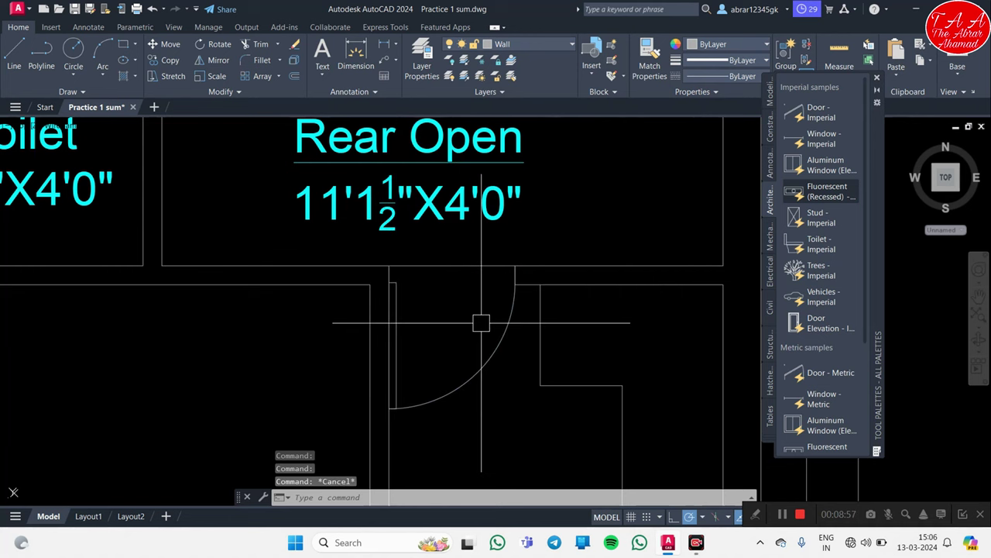
# Step: Pan across the Toilet and Rear Open rooms to the Dining/Living Area
pyautogui.scroll(-2, 439, 274)
pyautogui.scroll(-2, 449, 341)
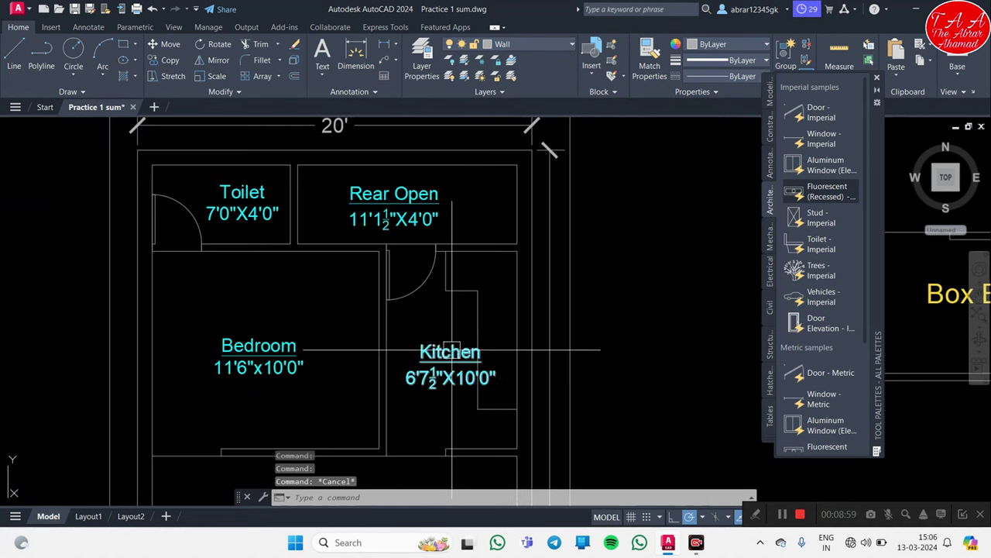
pyautogui.scroll(3, 499, 303)
pyautogui.moveTo(499, 303); pyautogui.dragTo(482, 361, button='middle')
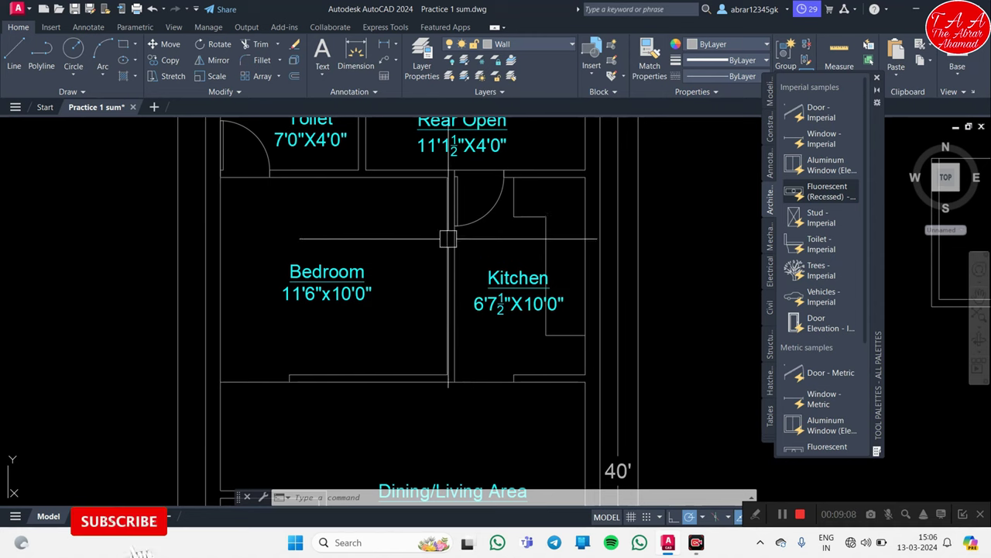
pyautogui.moveTo(504, 328); pyautogui.dragTo(524, 292, button='middle')
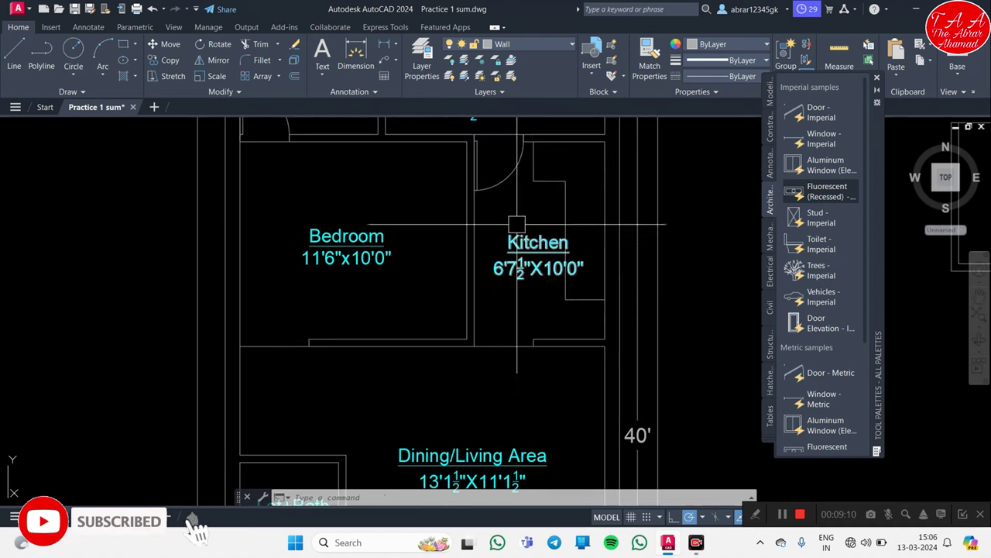
# Step: Copy the Kitchen door with CO into the top wall opening of the Dining/Living Area
pyautogui.click(497, 184)
pyautogui.write('co')
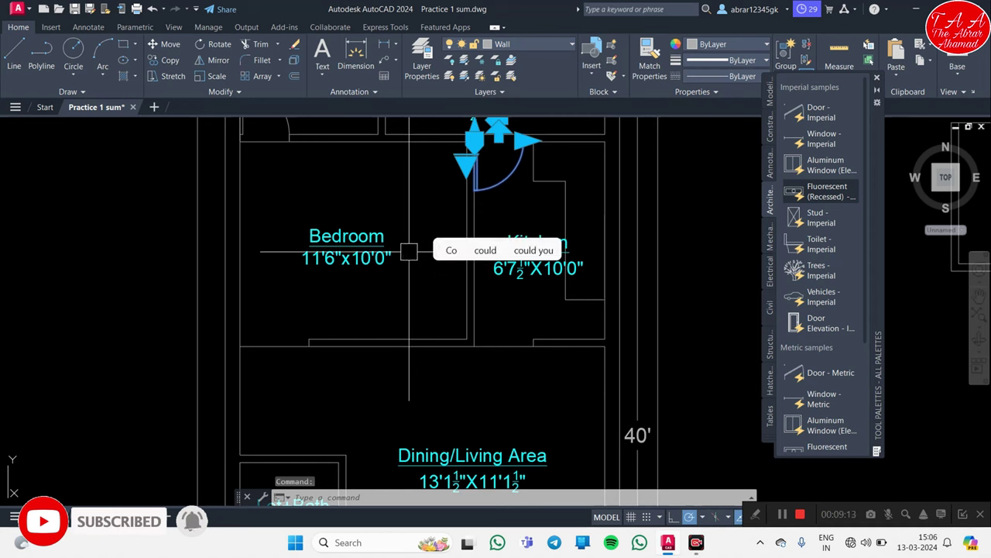
pyautogui.press('Return')
pyautogui.scroll(5, 432, 147)
pyautogui.moveTo(431, 147); pyautogui.dragTo(341, 323, button='middle')
pyautogui.scroll(3, 557, 265)
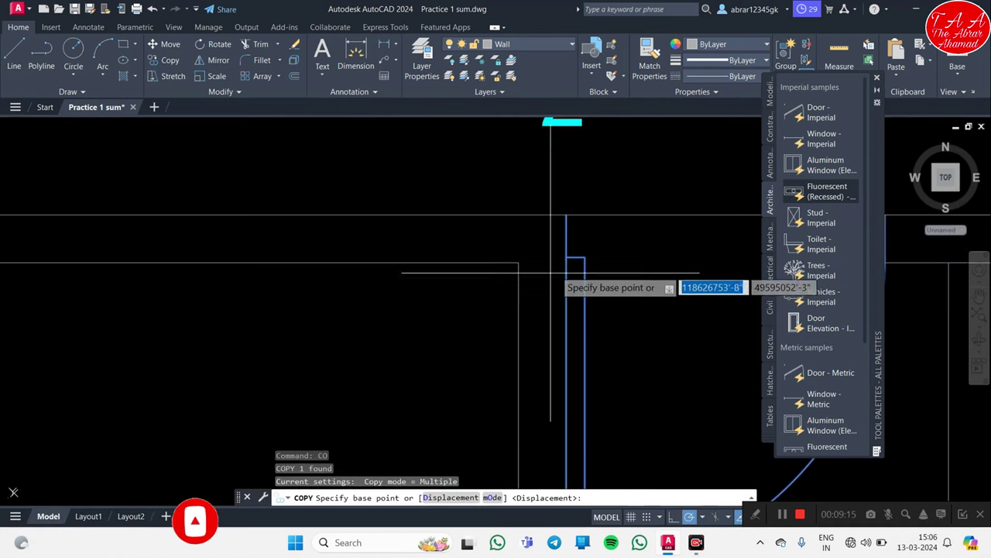
pyautogui.click(571, 261)
pyautogui.scroll(3, 536, 343)
pyautogui.scroll(-3, 536, 343)
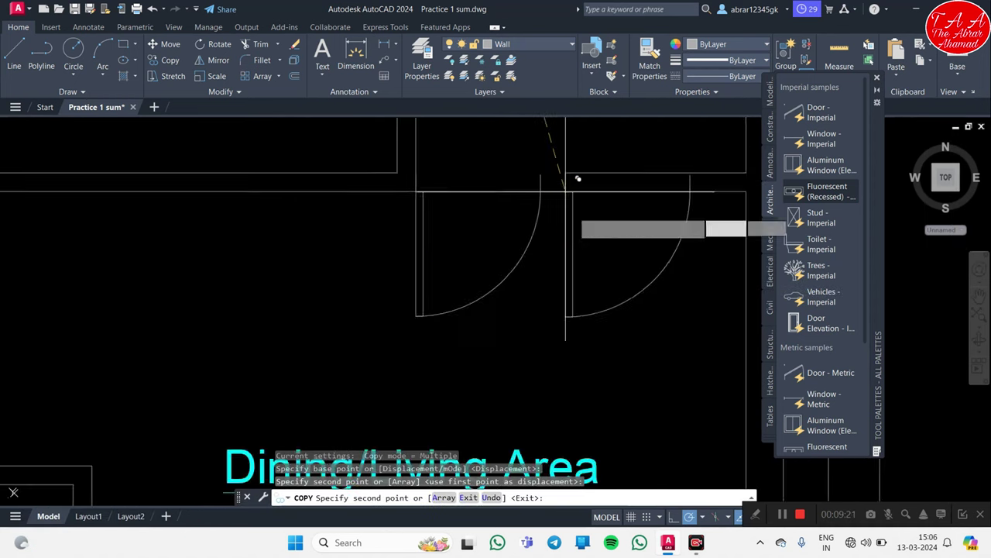
pyautogui.scroll(-2, 573, 201)
pyautogui.click(106, 200)
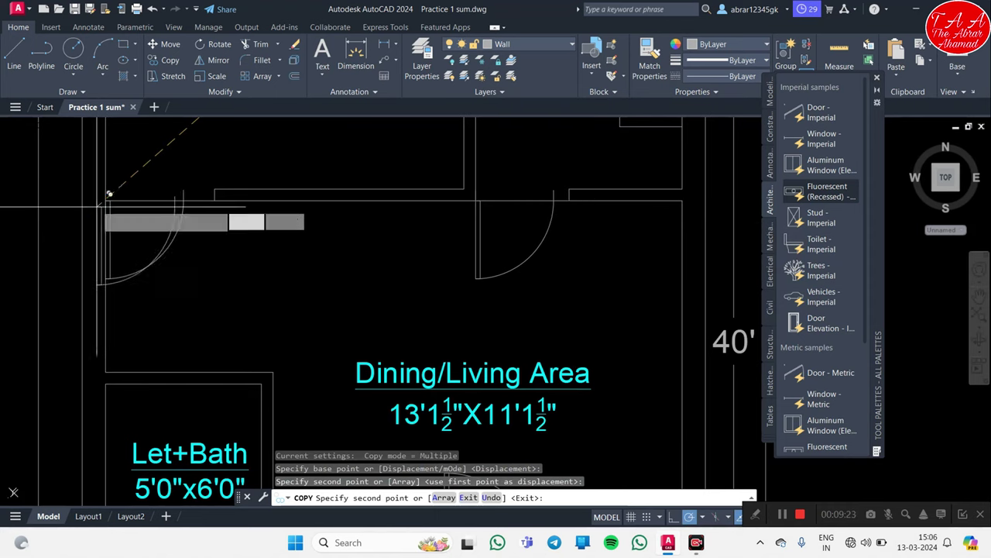
pyautogui.press('Escape')
# Step: Inspect the copied door's grips without changing it, then pan to the other door
pyautogui.click(180, 215)
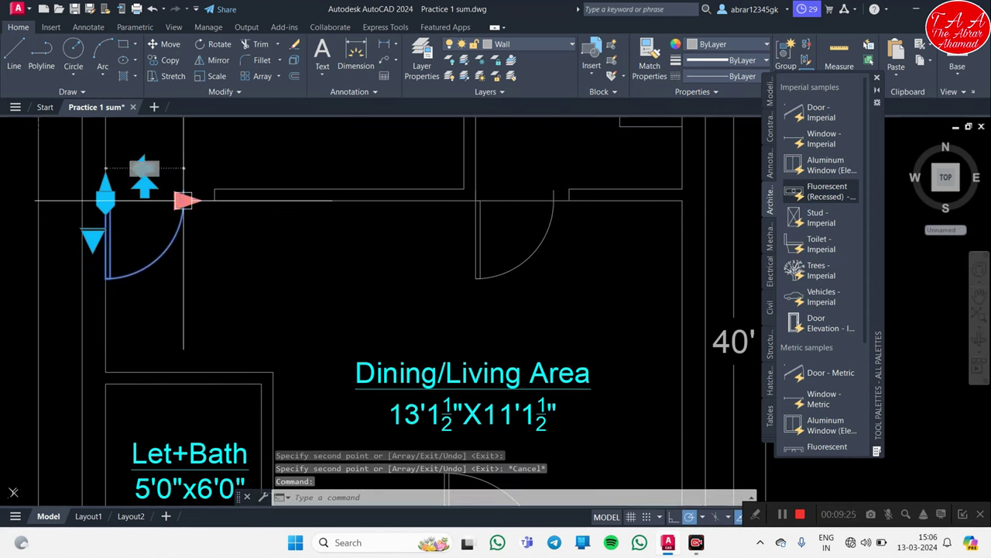
pyautogui.click(183, 201)
pyautogui.press('Escape')
pyautogui.scroll(3, 211, 197)
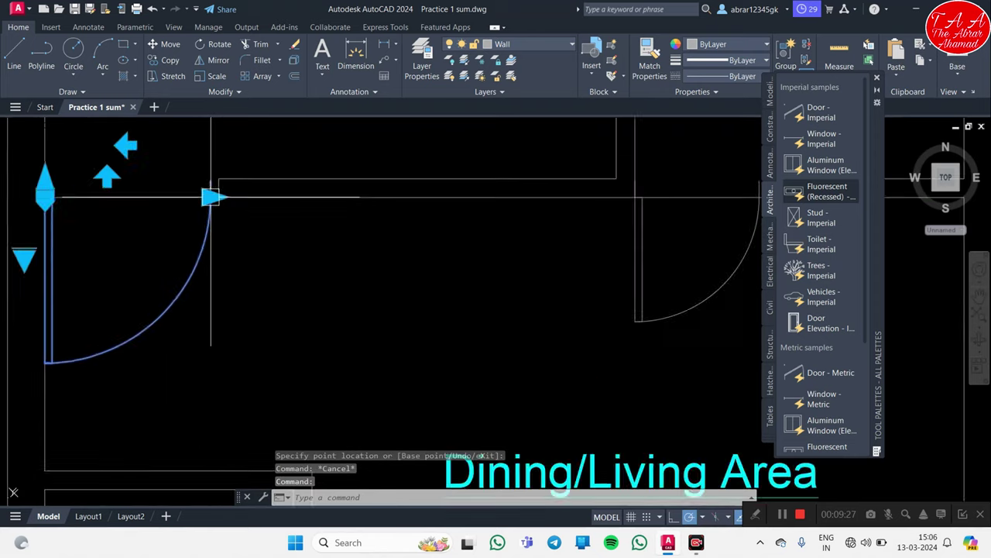
pyautogui.scroll(2, 210, 197)
pyautogui.click(212, 191)
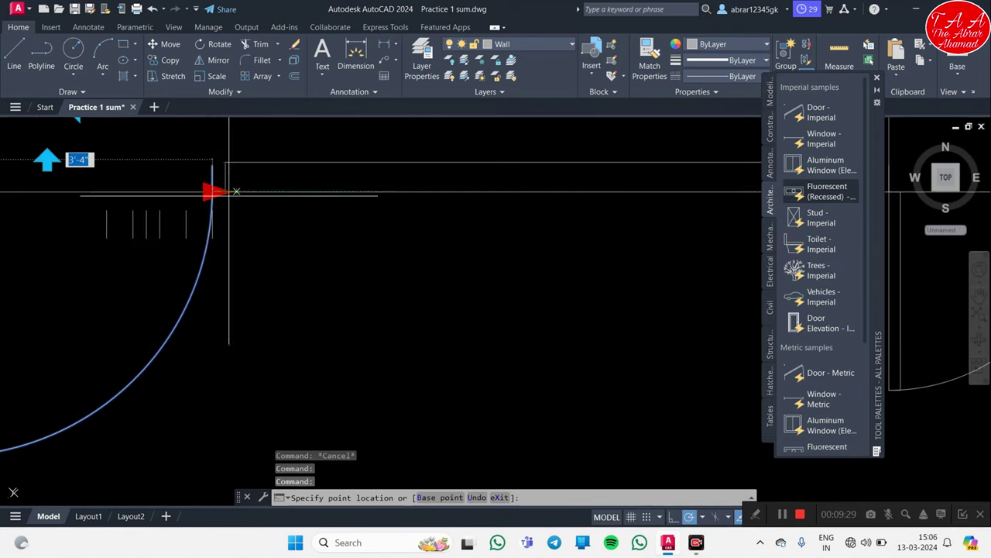
pyautogui.scroll(-3, 212, 192)
pyautogui.press('Escape')
pyautogui.moveTo(585, 263); pyautogui.dragTo(449, 259, button='middle')
# Step: Select the right-hand door block and try its grips, then deselect it
pyautogui.press('Escape')
pyautogui.click(399, 209)
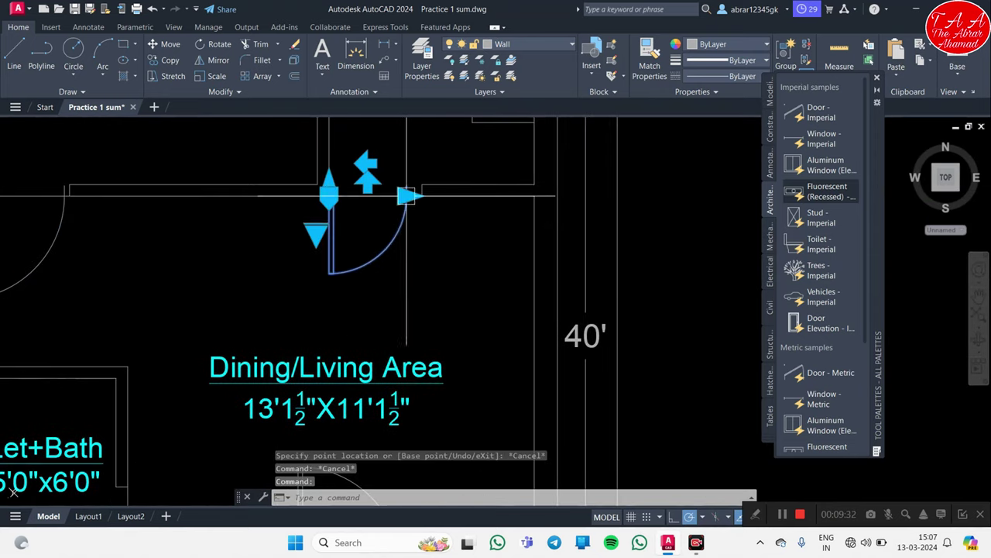
pyautogui.scroll(5, 404, 186)
pyautogui.click(404, 181)
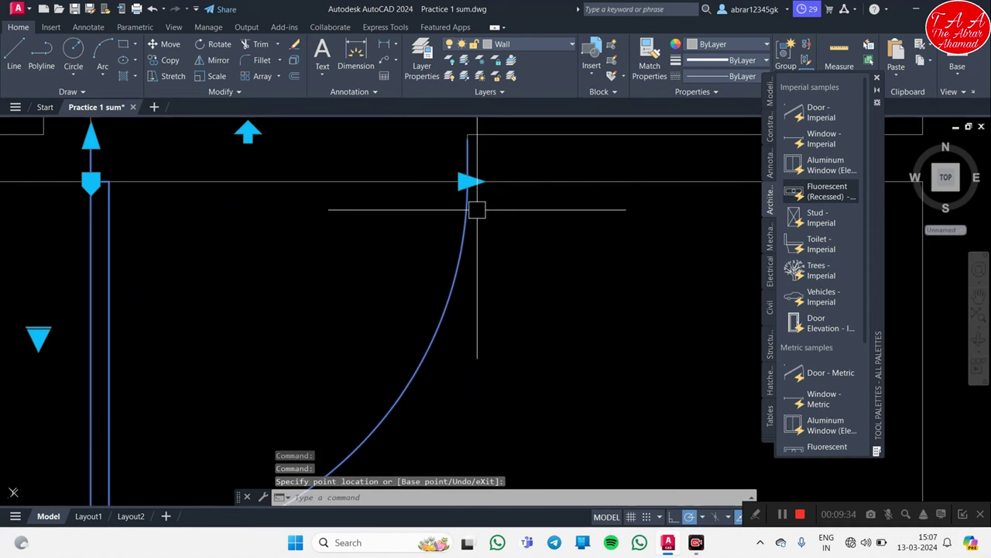
pyautogui.press('Escape')
pyautogui.scroll(-5, 496, 270)
pyautogui.scroll(5, 471, 276)
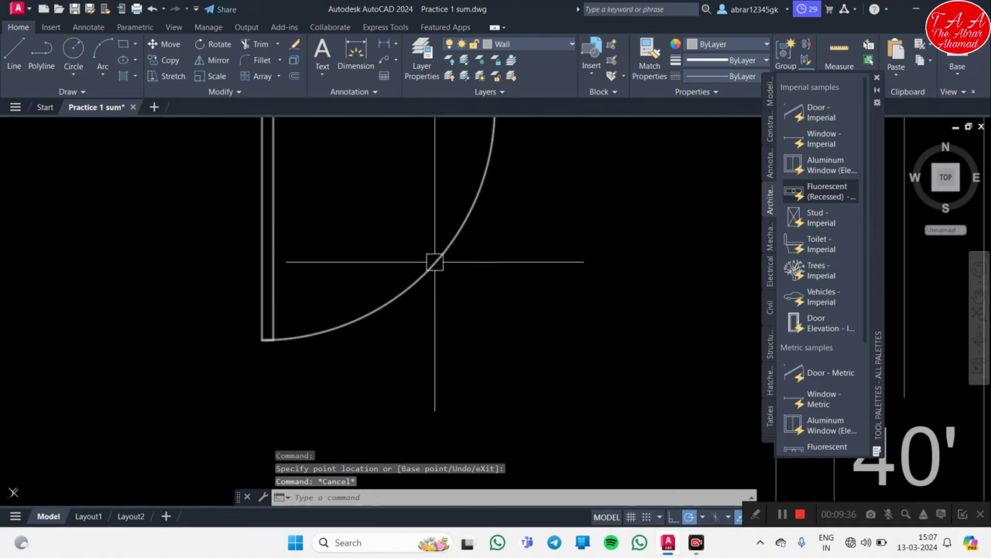
pyautogui.scroll(-4, 436, 261)
pyautogui.scroll(5, 475, 272)
pyautogui.click(460, 223)
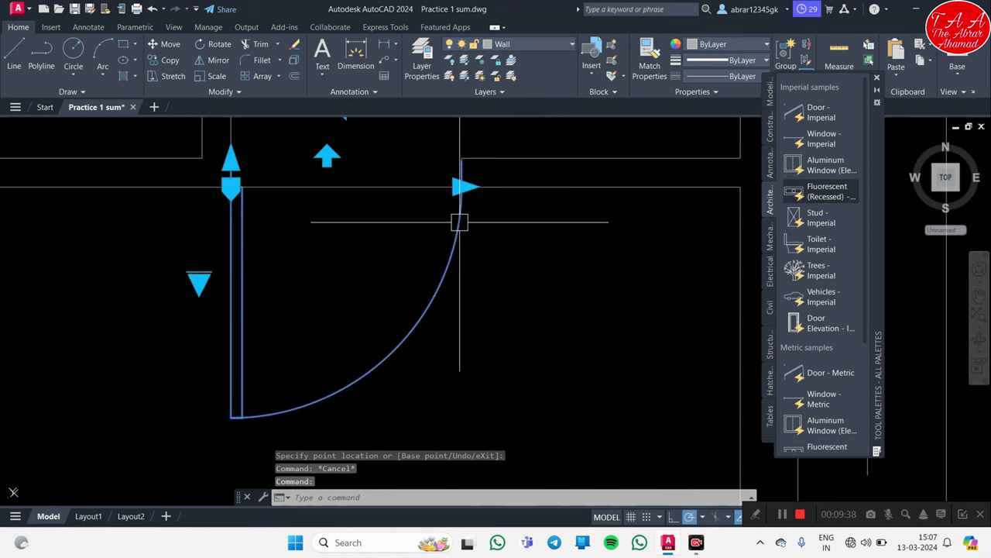
pyautogui.scroll(-3, 327, 155)
pyautogui.press('Escape')
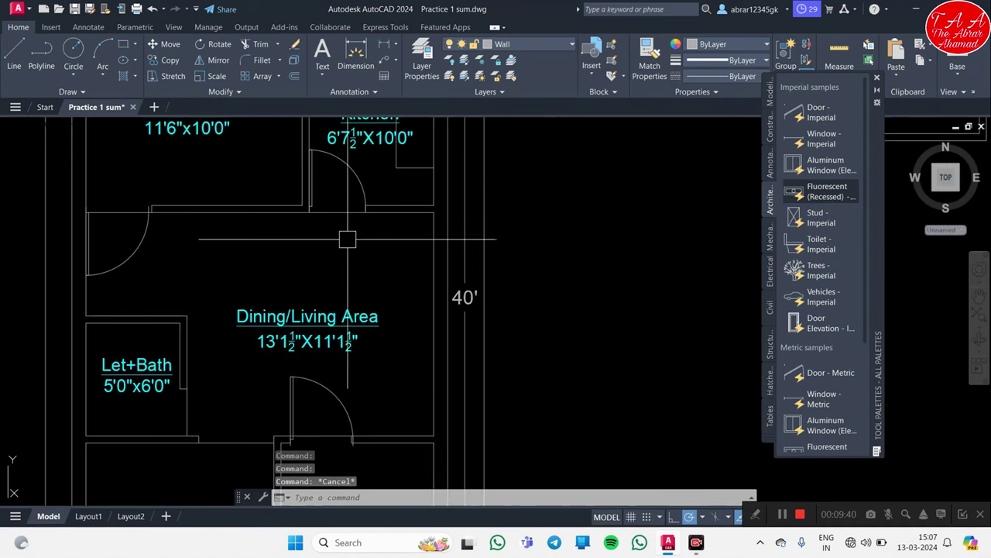
pyautogui.scroll(2, 328, 215)
pyautogui.scroll(2, 519, 319)
pyautogui.scroll(-2, 515, 306)
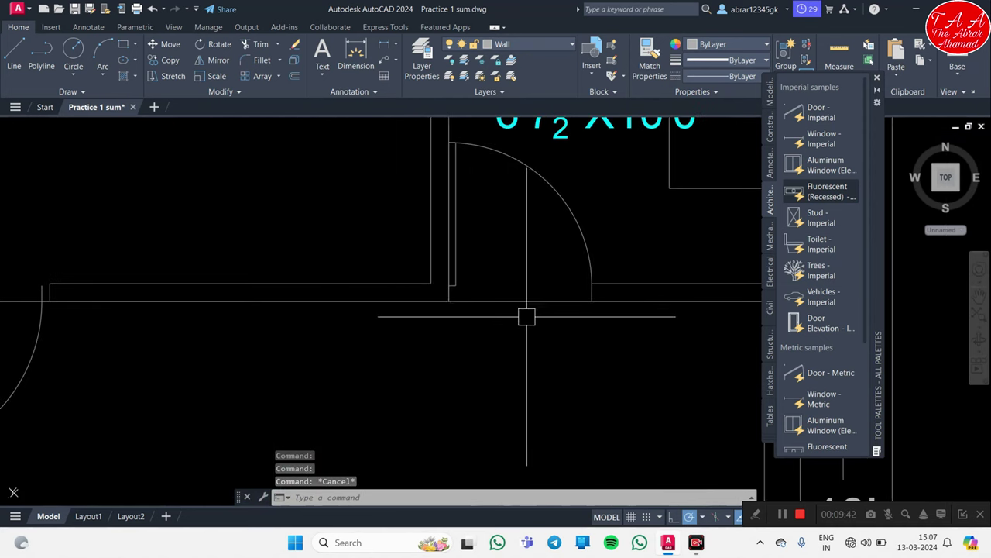
pyautogui.scroll(-2, 503, 306)
# Step: Flip the Bedroom/Dining wall door so it swings toward the Bedroom
pyautogui.moveTo(490, 285); pyautogui.dragTo(533, 206, button='middle')
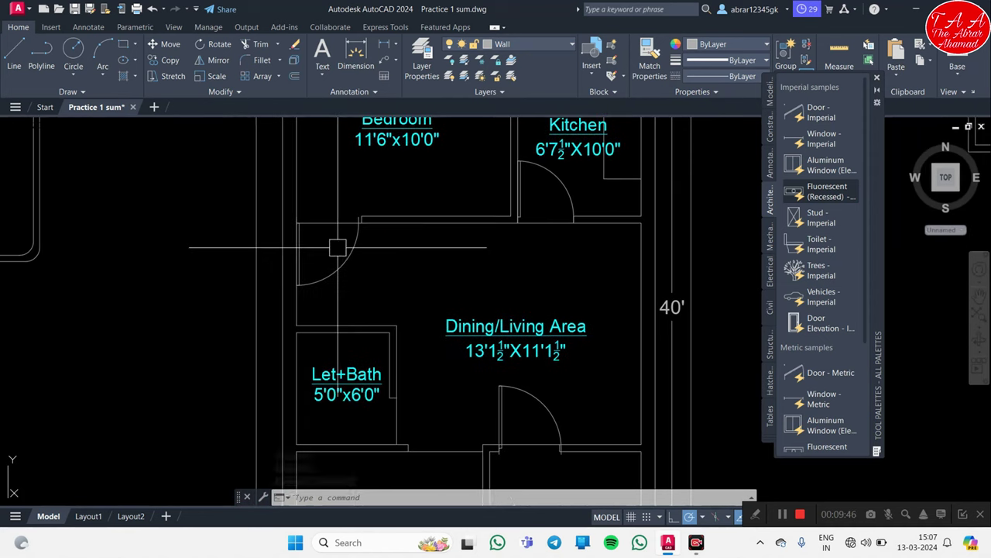
pyautogui.click(343, 246)
pyautogui.click(310, 267)
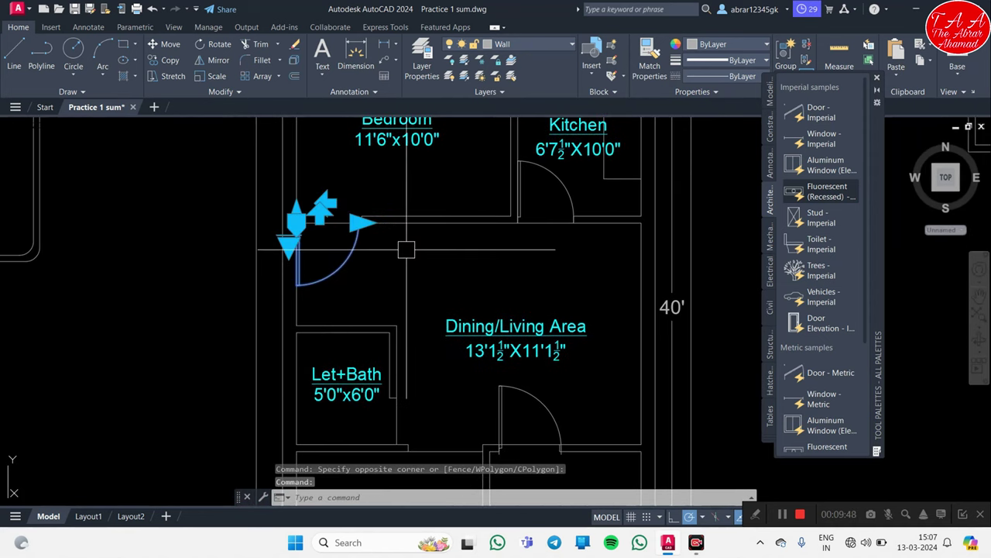
pyautogui.press('Escape')
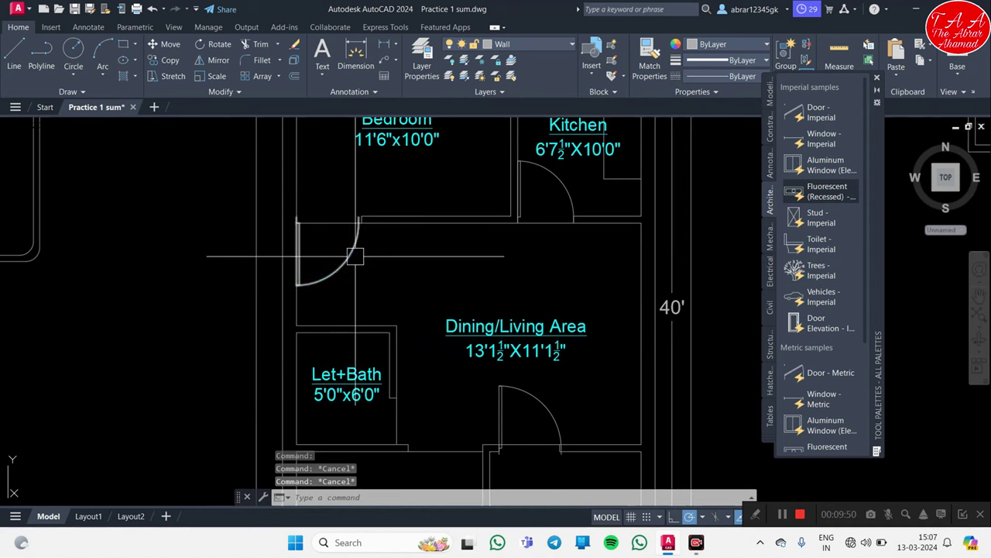
pyautogui.click(354, 256)
pyautogui.scroll(3, 326, 203)
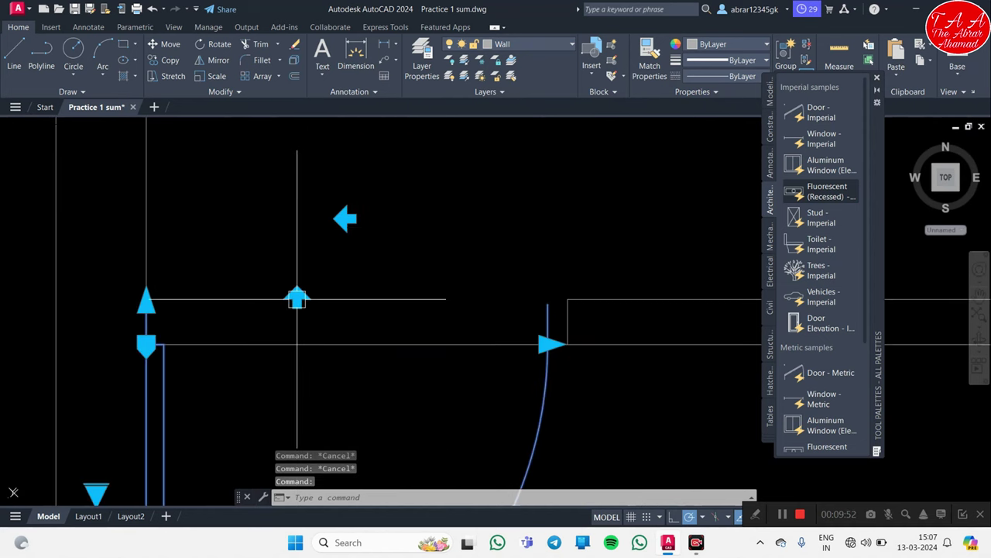
pyautogui.click(297, 298)
pyautogui.scroll(-3, 325, 286)
pyautogui.press('Escape')
pyautogui.scroll(3, 372, 303)
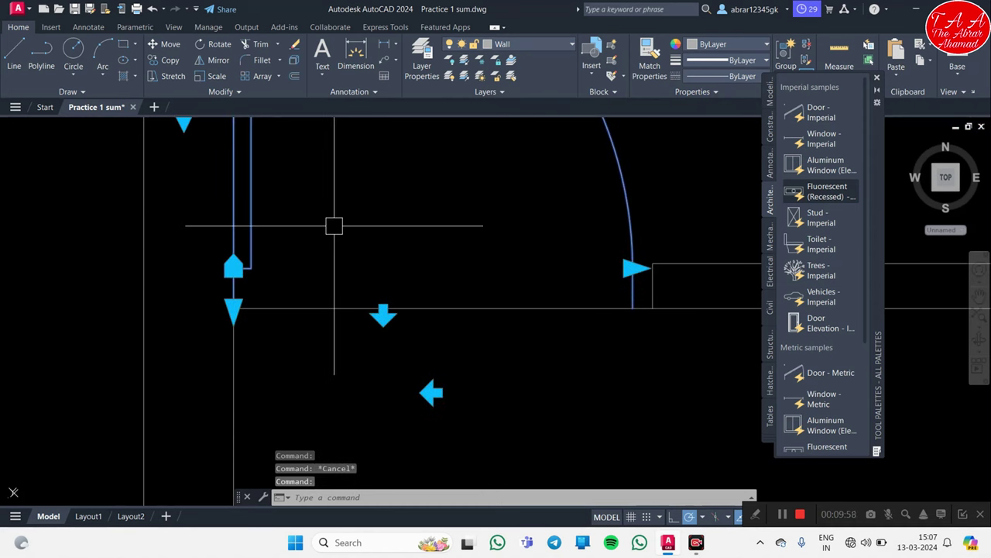
# Step: Start SCALE on the Bedroom door and pick its corner as the base point
pyautogui.write('SC')
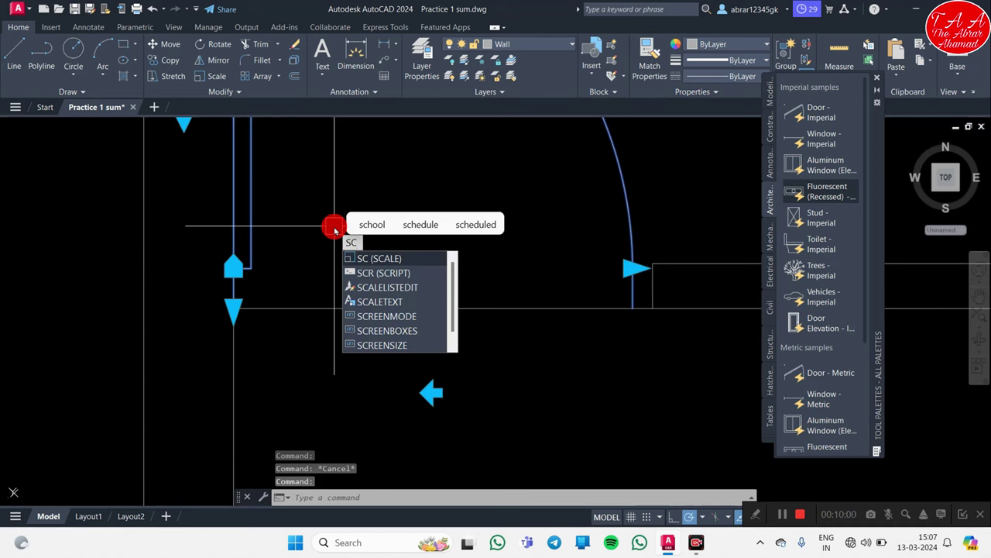
pyautogui.press('Return')
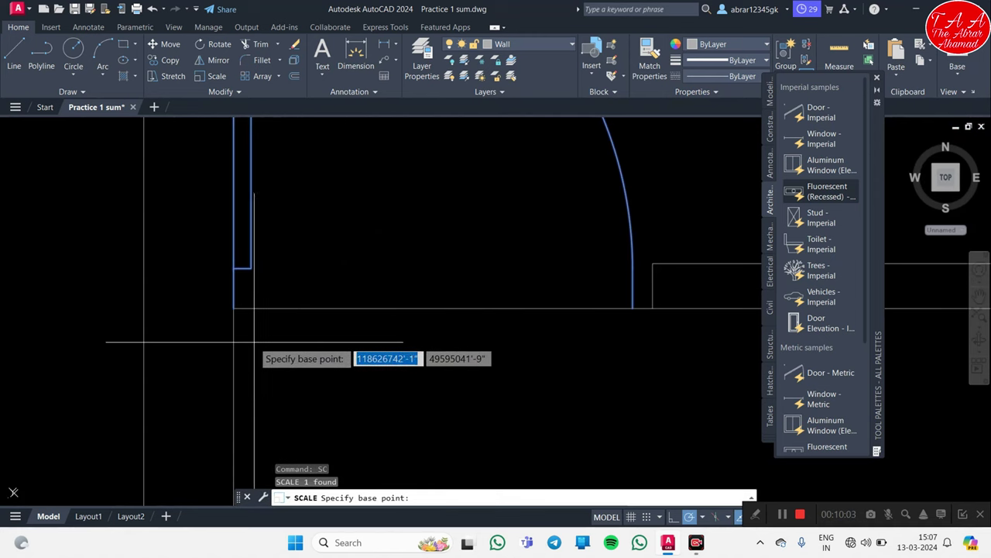
pyautogui.moveTo(518, 345); pyautogui.dragTo(443, 292, button='middle')
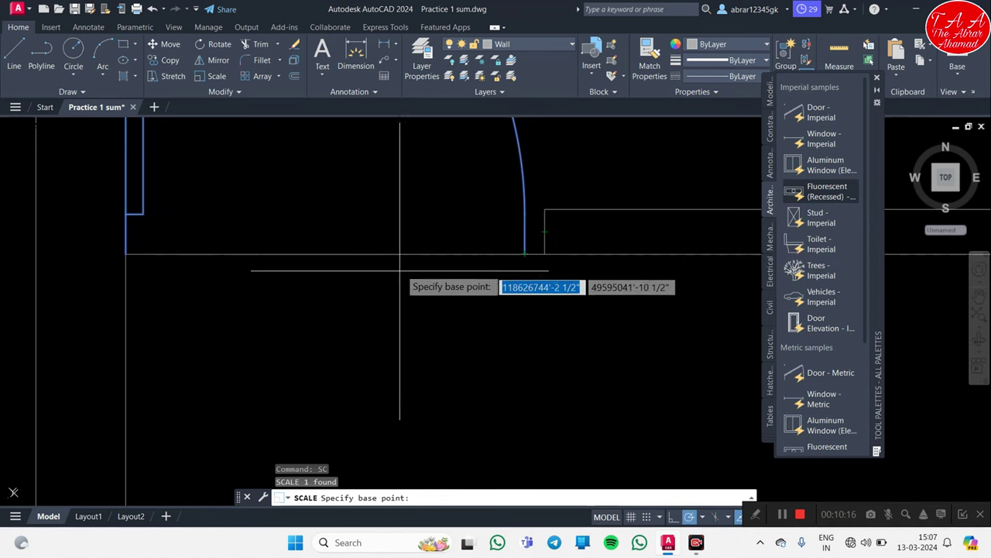
pyautogui.scroll(-2, 417, 270)
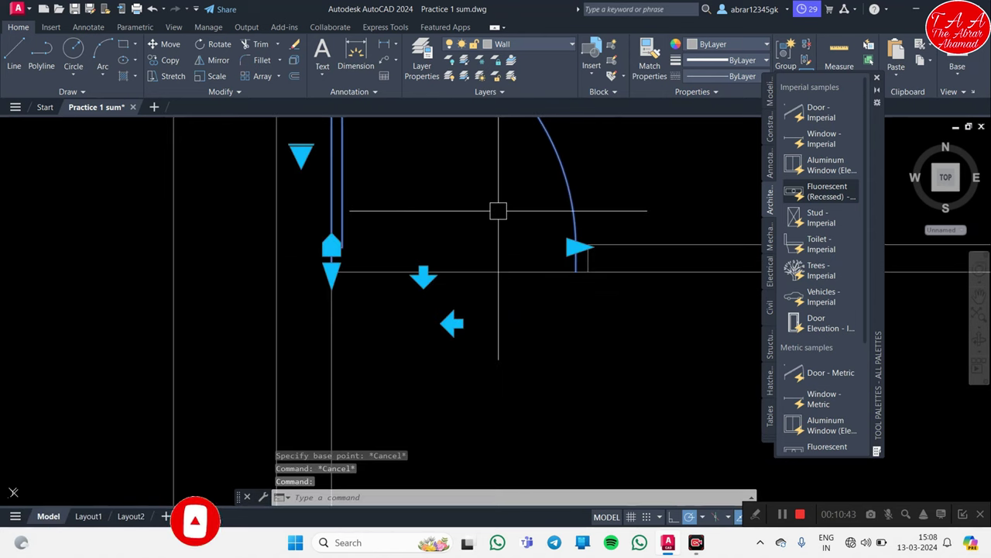
pyautogui.write('sc')
pyautogui.press('Return')
pyautogui.scroll(1, 542, 248)
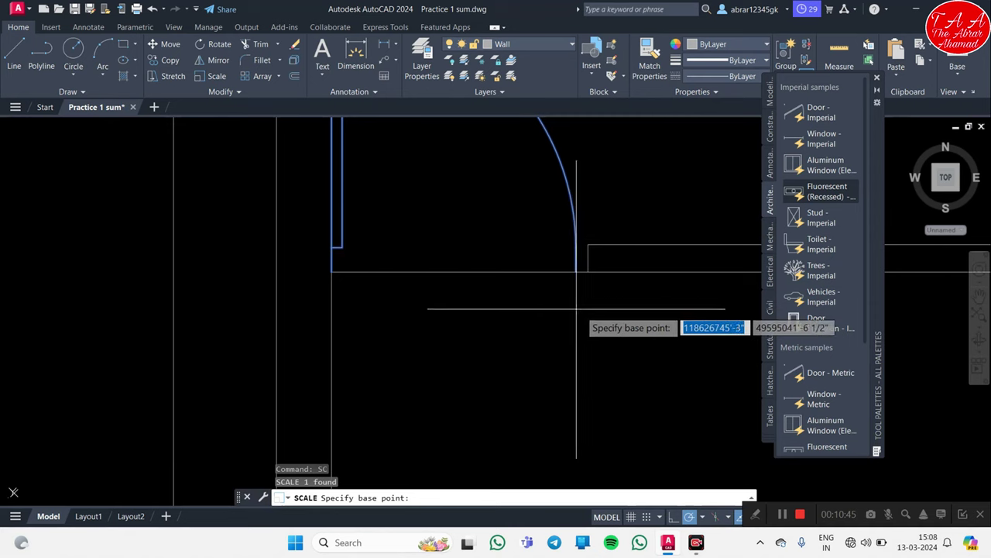
pyautogui.scroll(2, 580, 277)
pyautogui.scroll(2, 586, 256)
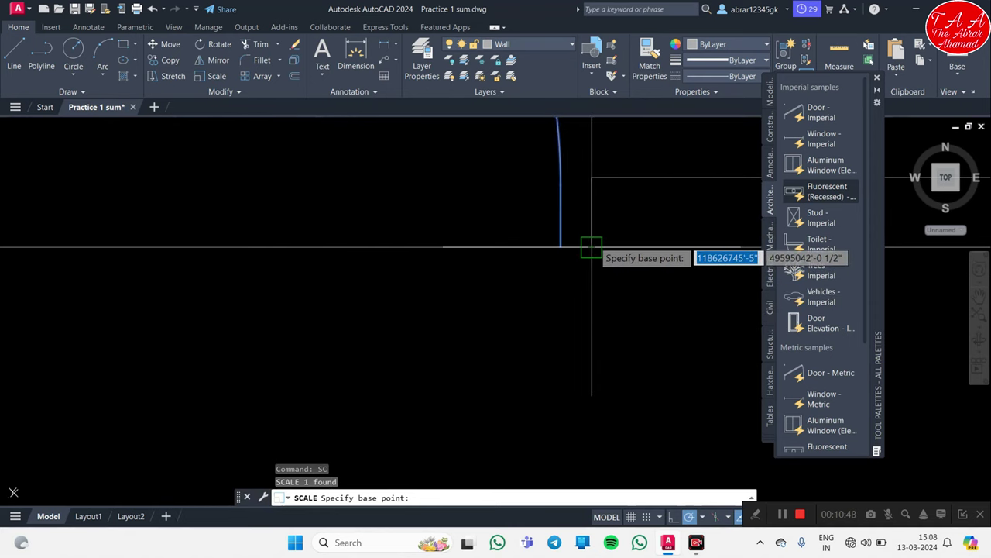
pyautogui.click(592, 248)
pyautogui.scroll(-3, 576, 265)
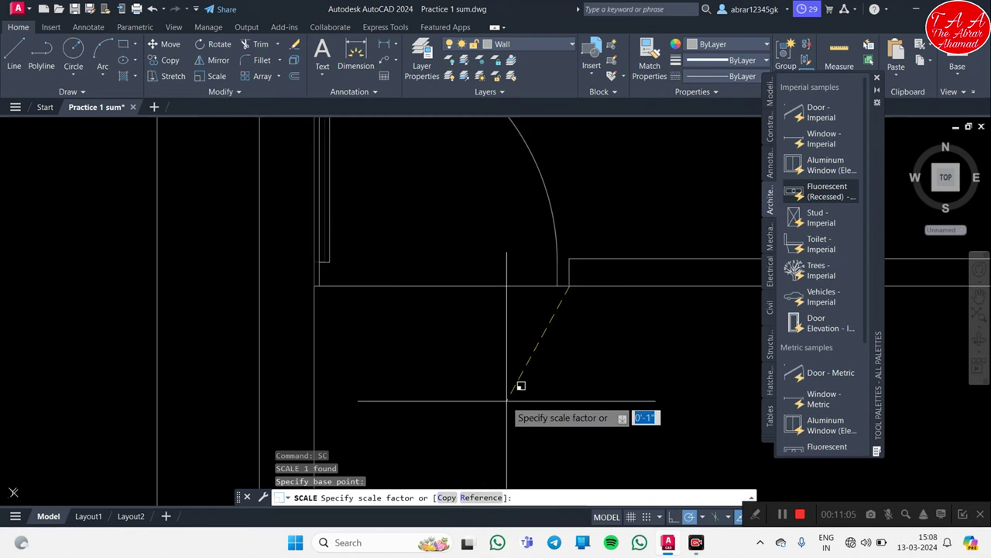
# Step: Scale the door by reference so its leaf spans the full wall opening
pyautogui.write('r')
pyautogui.press('Return')
pyautogui.scroll(2, 565, 292)
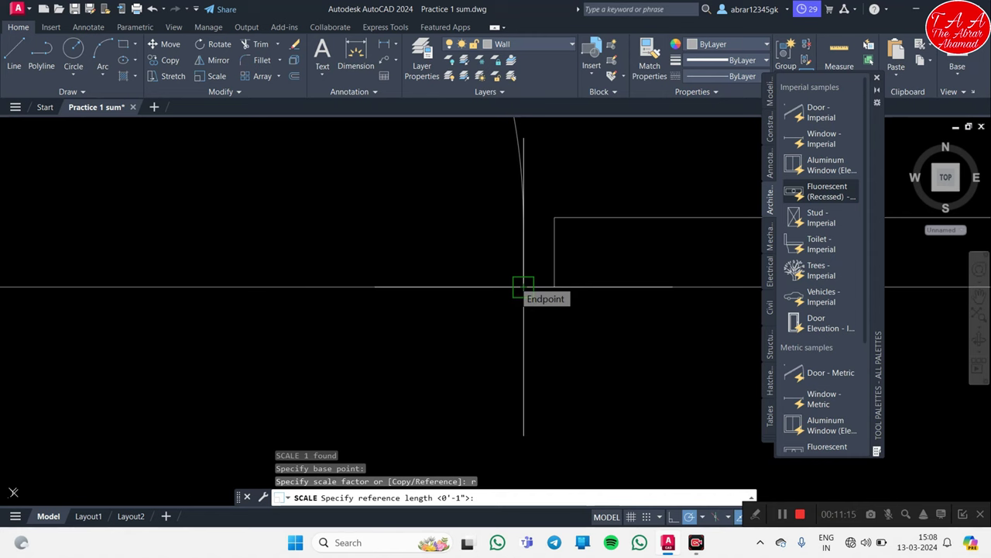
pyautogui.scroll(-2, 397, 337)
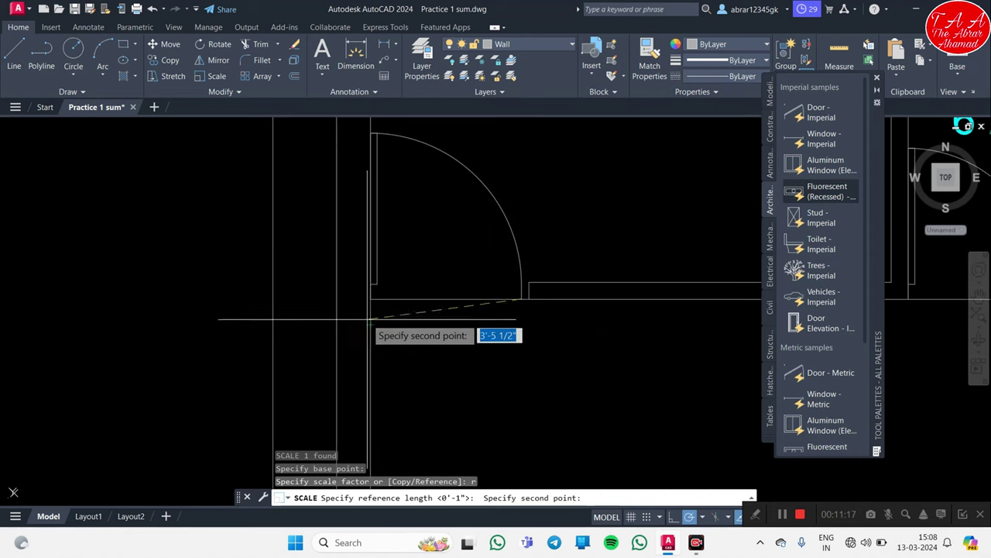
pyautogui.scroll(2, 372, 310)
pyautogui.click(368, 261)
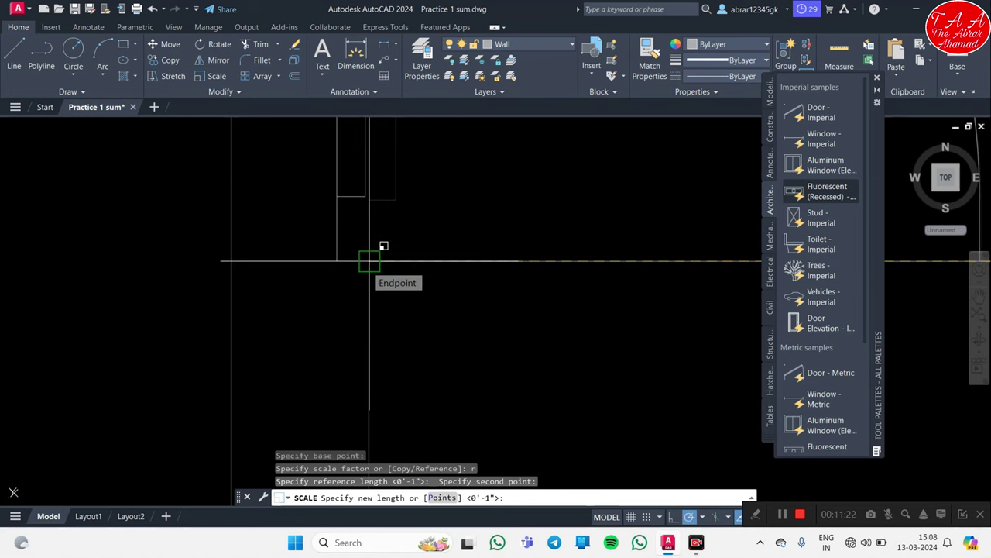
pyautogui.click(368, 261)
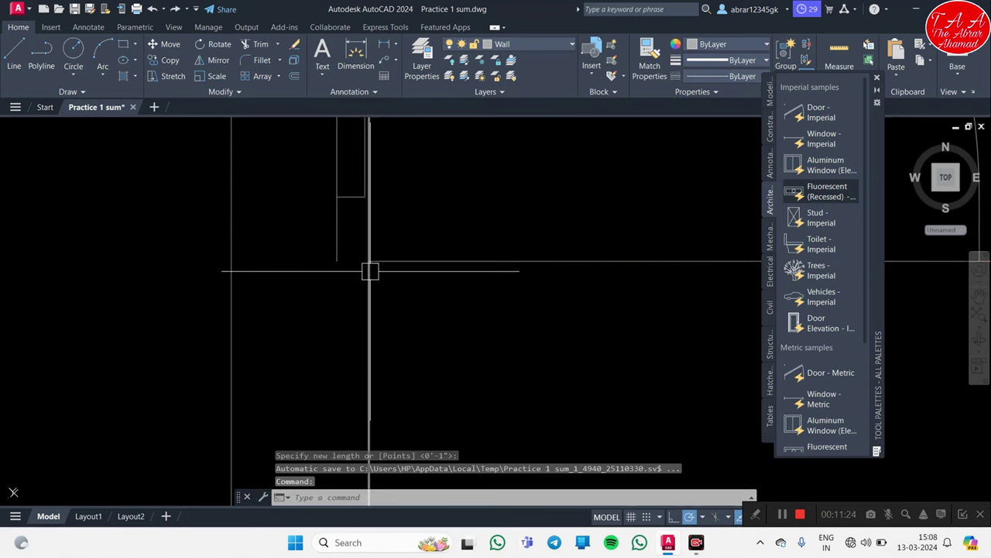
pyautogui.click(618, 240)
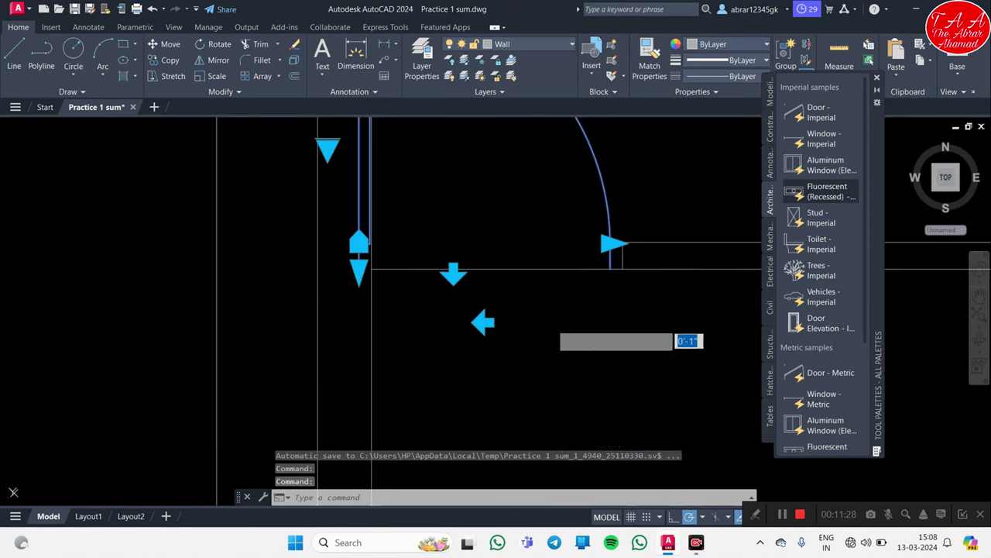
# Step: Move the door by its base corner to a new spot by the Guest Room wall
pyautogui.press('Return')
pyautogui.moveTo(553, 334); pyautogui.dragTo(108, 324, button='middle')
pyautogui.write('M')
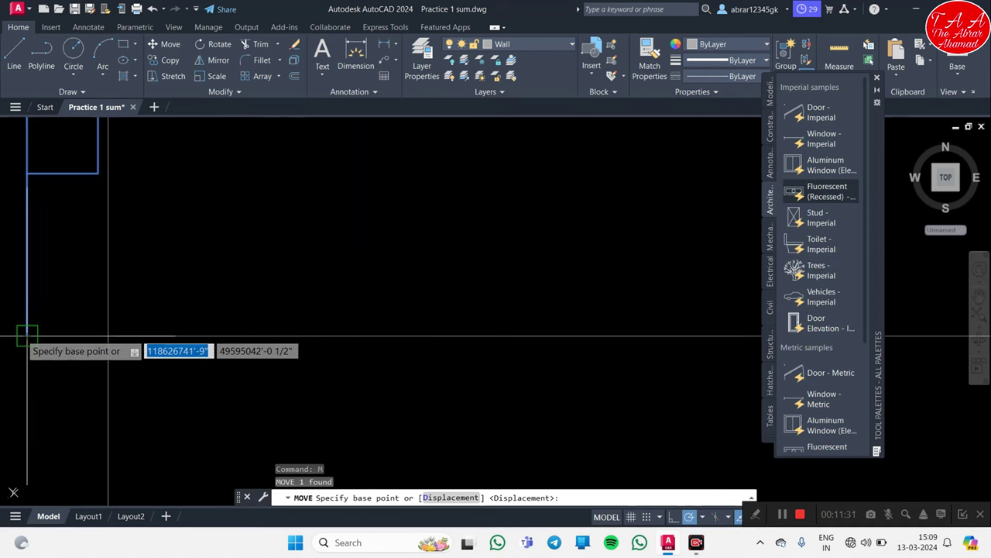
pyautogui.click(27, 335)
pyautogui.click(125, 322)
pyautogui.press('Escape')
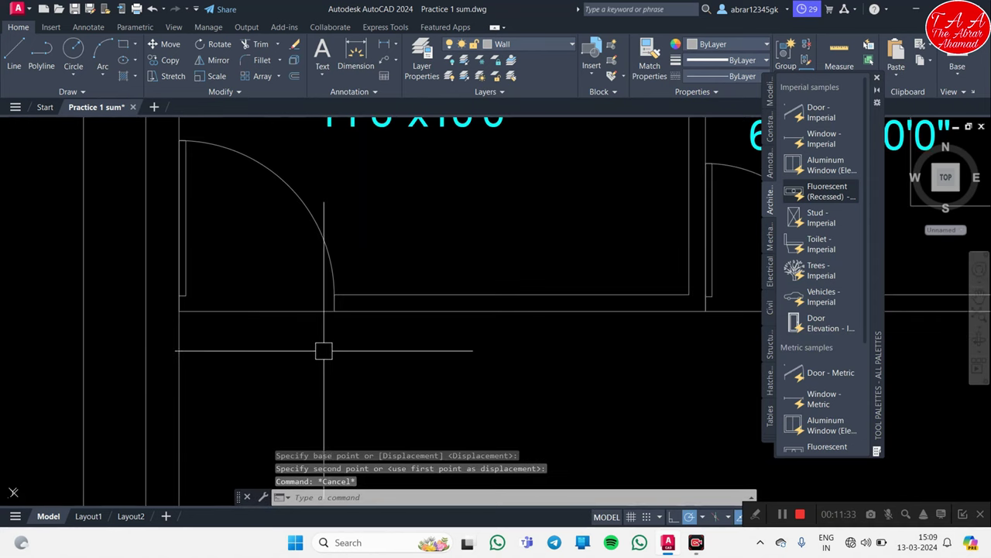
# Step: Rotate the door 90° about its hinge corner so the leaf lies horizontal
pyautogui.scroll(-3, 367, 290)
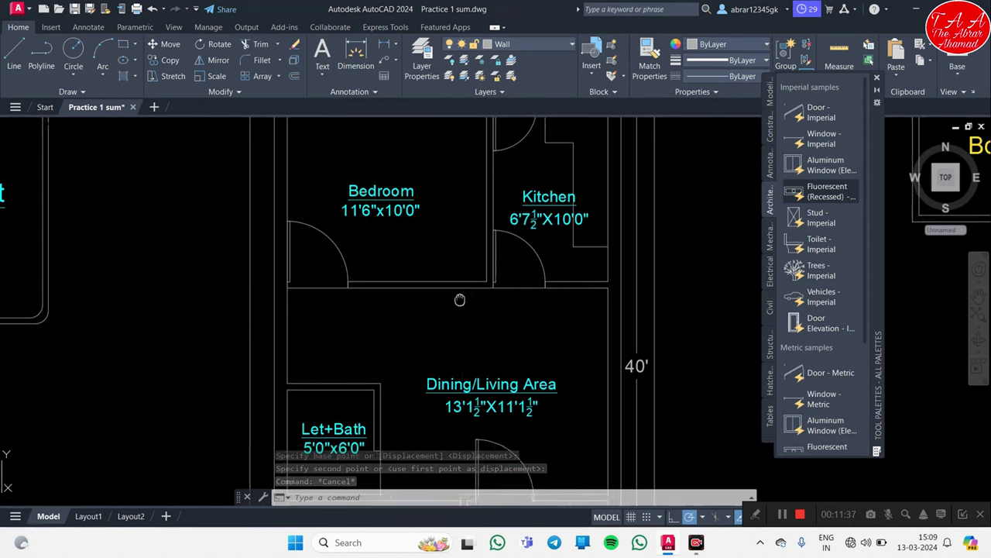
pyautogui.scroll(-2, 454, 310)
pyautogui.scroll(4, 464, 325)
pyautogui.moveTo(470, 299); pyautogui.dragTo(480, 307, button='middle')
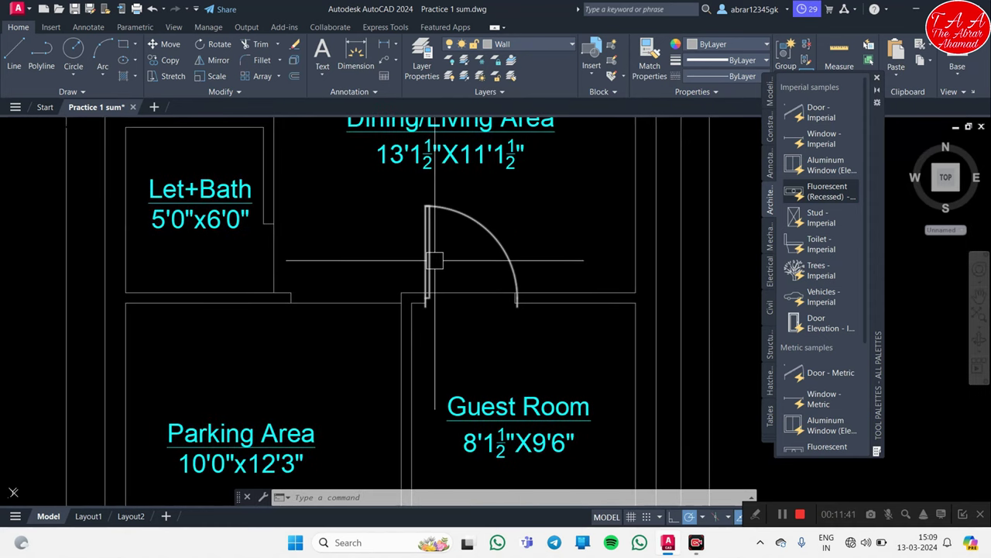
pyautogui.click(429, 254)
pyautogui.write('RO')
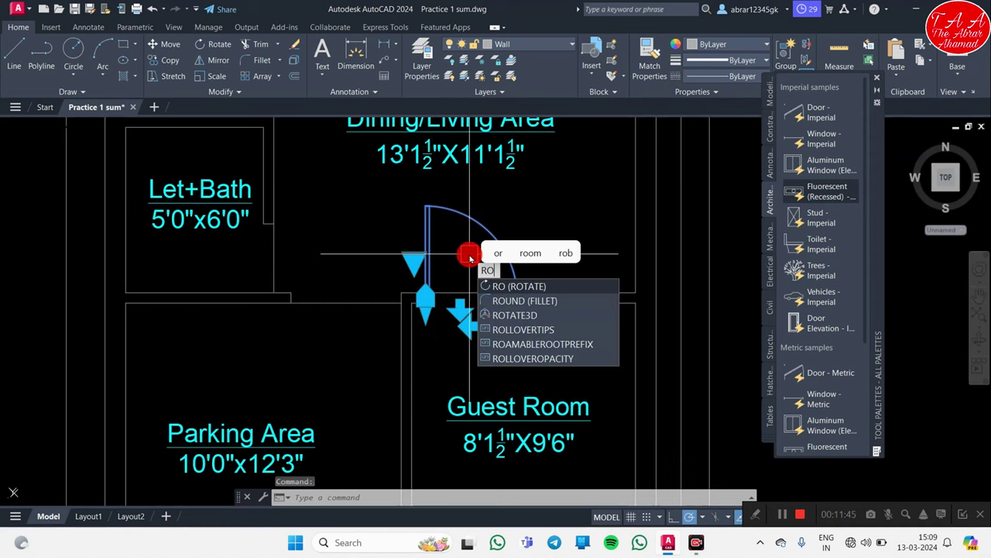
pyautogui.press('Return')
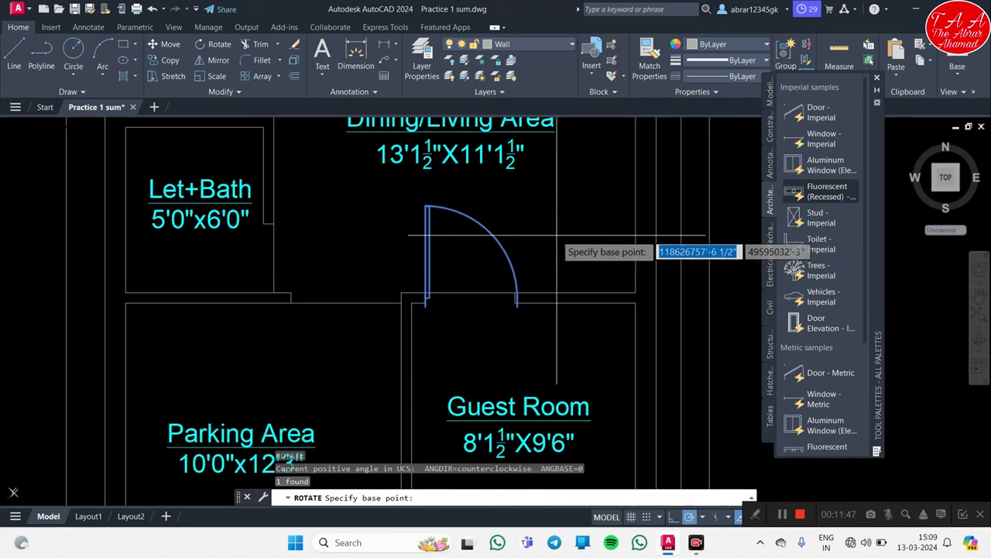
pyautogui.click(594, 236)
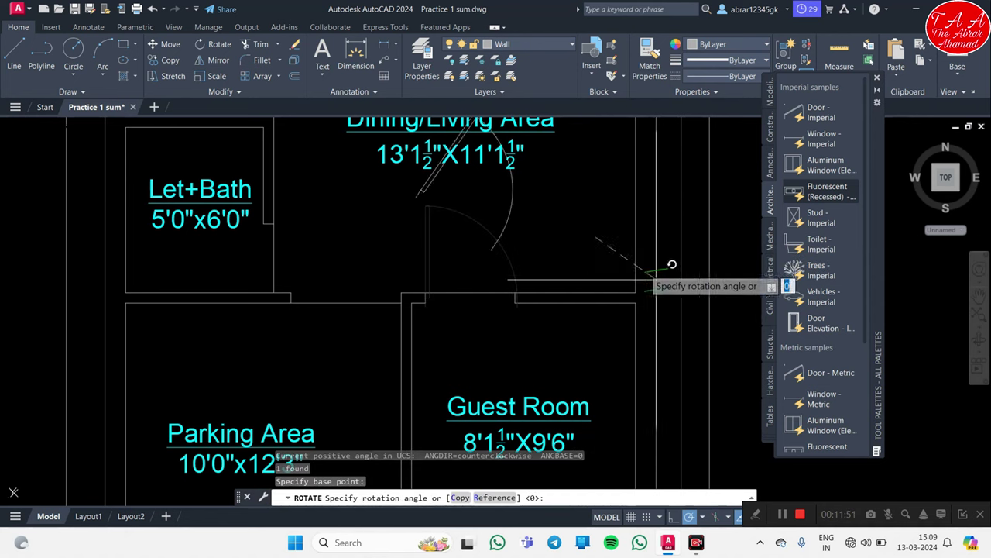
pyautogui.moveTo(553, 233); pyautogui.dragTo(321, 283, button='middle')
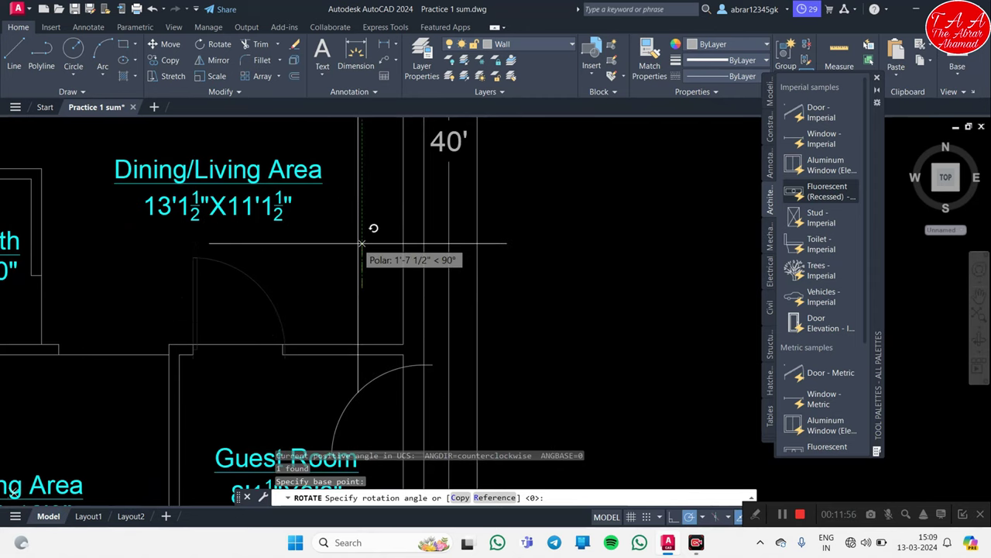
pyautogui.scroll(-2, 359, 243)
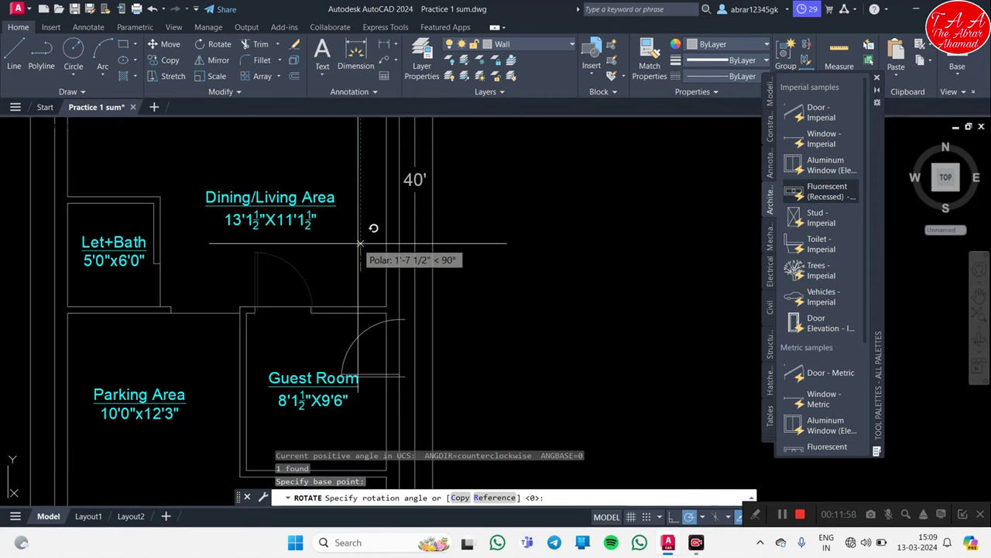
pyautogui.click(360, 243)
pyautogui.moveTo(378, 333); pyautogui.dragTo(503, 265, button='middle')
pyautogui.scroll(5, 476, 295)
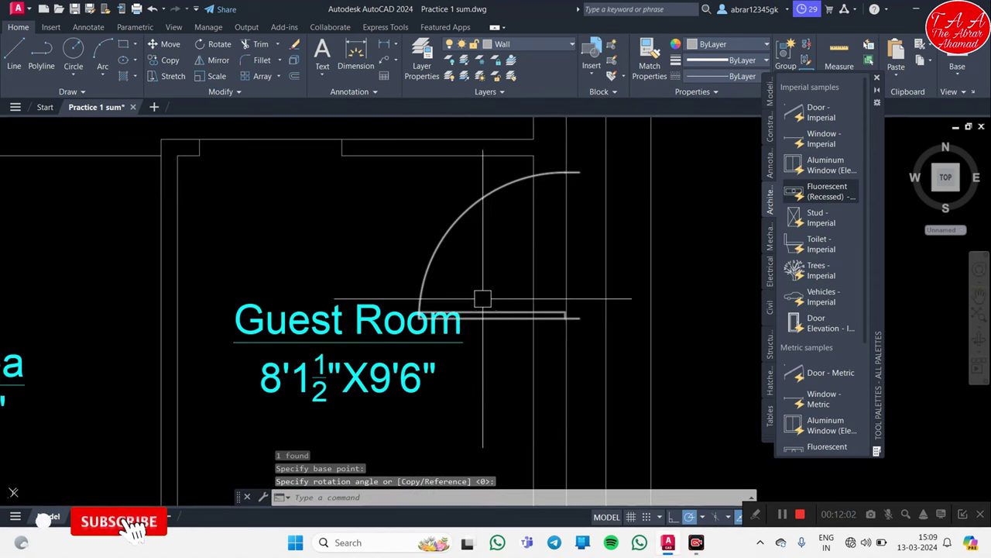
pyautogui.scroll(-3, 439, 254)
pyautogui.click(439, 255)
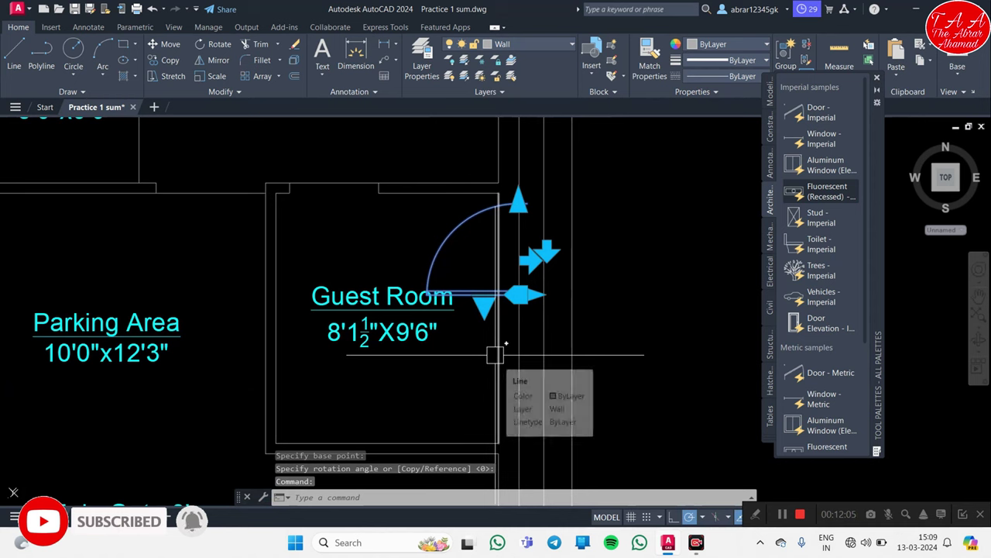
# Step: Move the door by its corner onto the Let+Bath wall corner
pyautogui.press('Escape')
pyautogui.write('m')
pyautogui.press('Return')
pyautogui.scroll(2, 533, 310)
pyautogui.scroll(2, 478, 251)
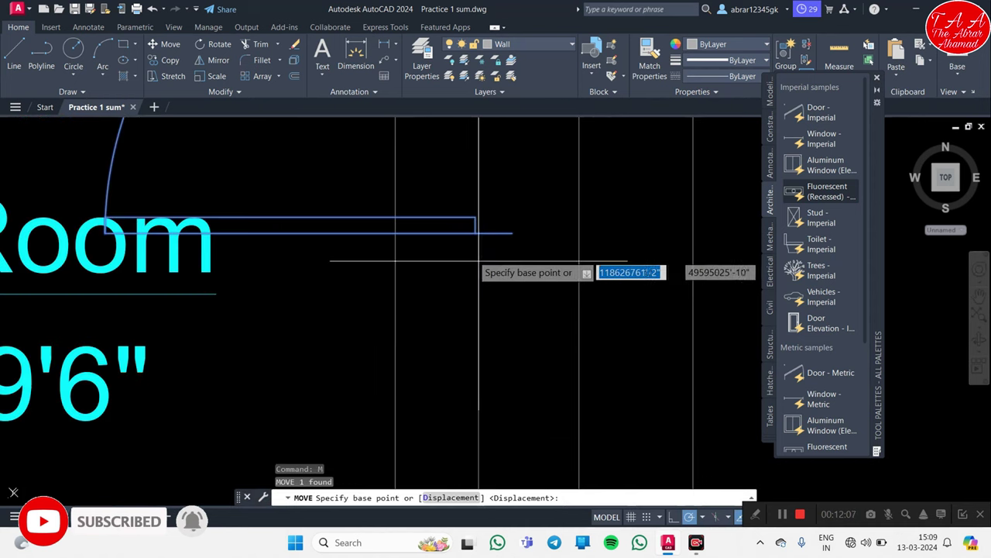
pyautogui.scroll(2, 476, 231)
pyautogui.click(476, 231)
pyautogui.scroll(-3, 501, 277)
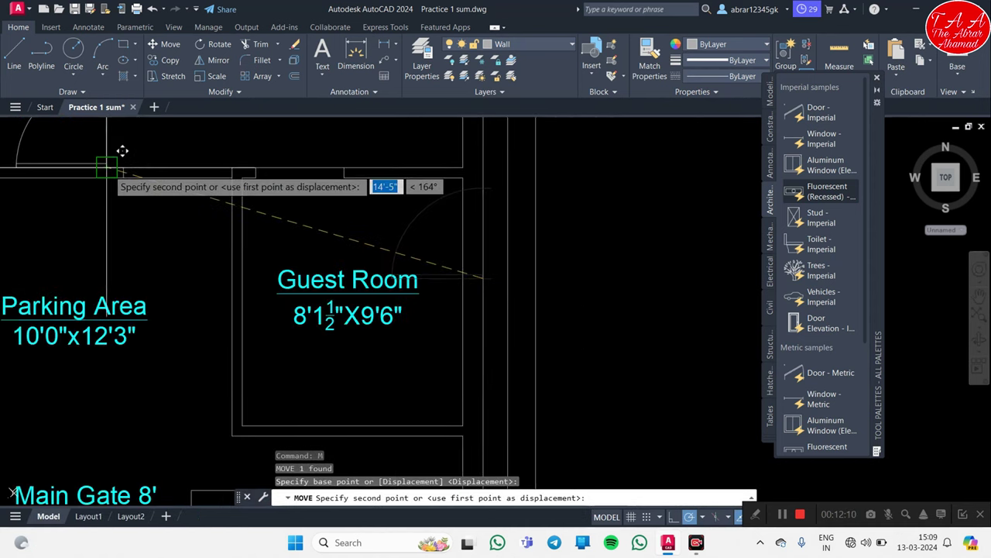
pyautogui.moveTo(265, 285)
pyautogui.mouseDown(button='middle')
pyautogui.moveTo(349, 289)
pyautogui.moveTo(482, 266)
pyautogui.mouseUp(button='middle')
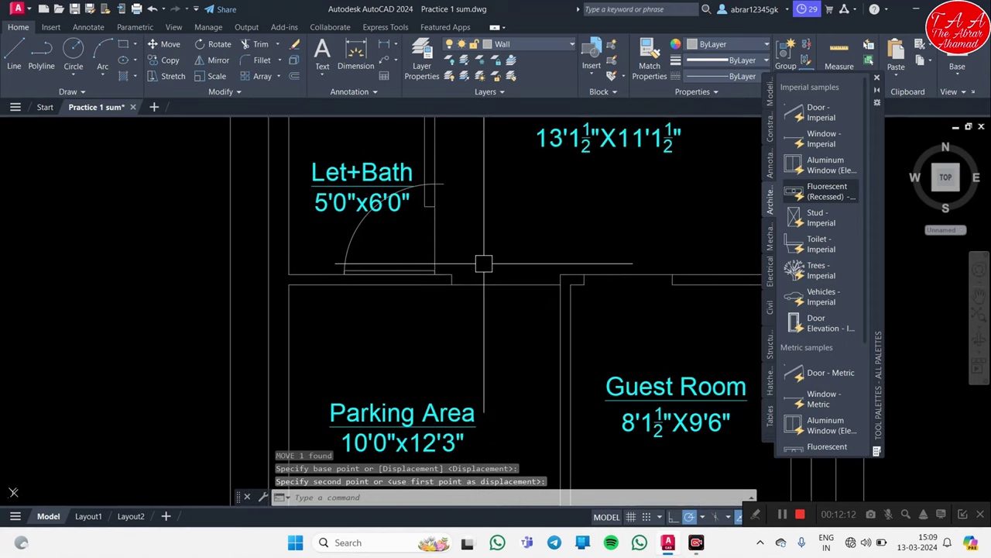
pyautogui.press('Escape')
pyautogui.press('Escape')
# Step: Try adjusting the Let+Bath door's top and end grips, then cancel both edits
pyautogui.scroll(5, 449, 232)
pyautogui.scroll(-3, 448, 224)
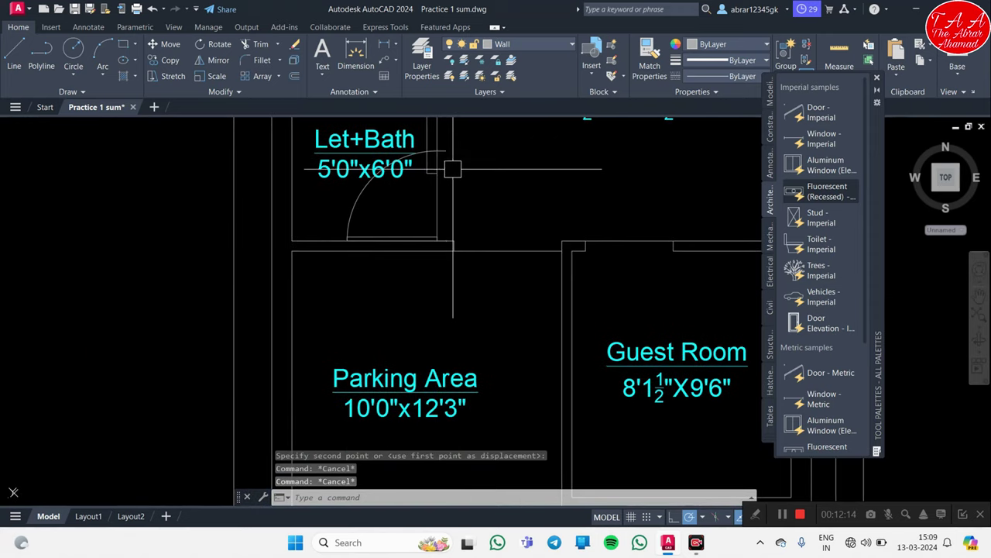
pyautogui.click(438, 150)
pyautogui.click(438, 149)
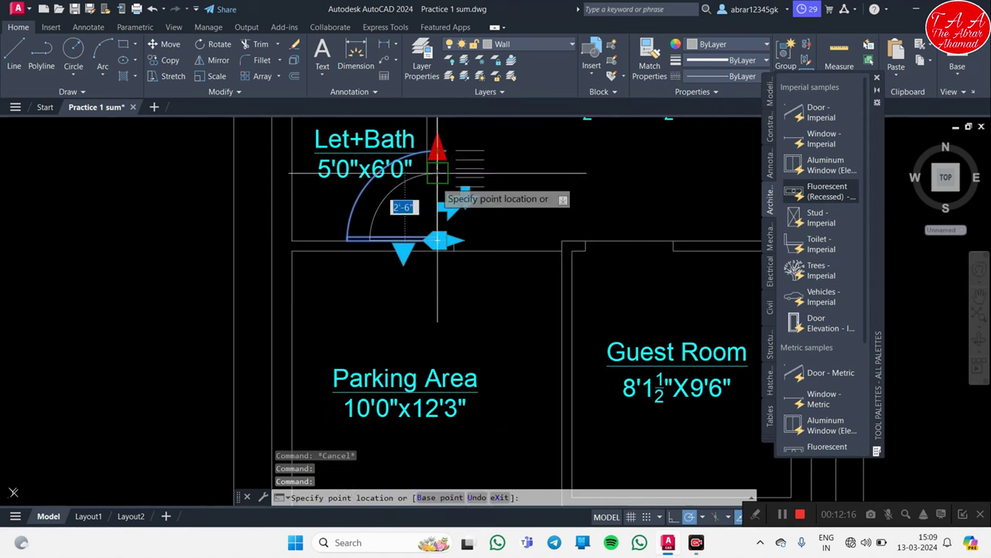
pyautogui.scroll(5, 436, 166)
pyautogui.scroll(-5, 474, 271)
pyautogui.press('Escape')
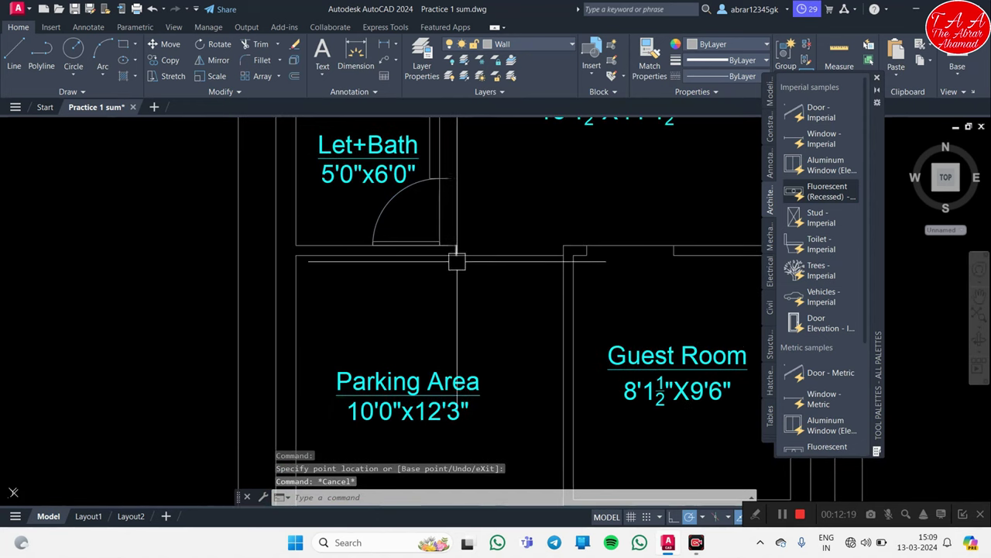
pyautogui.scroll(4, 447, 184)
pyautogui.click(445, 171)
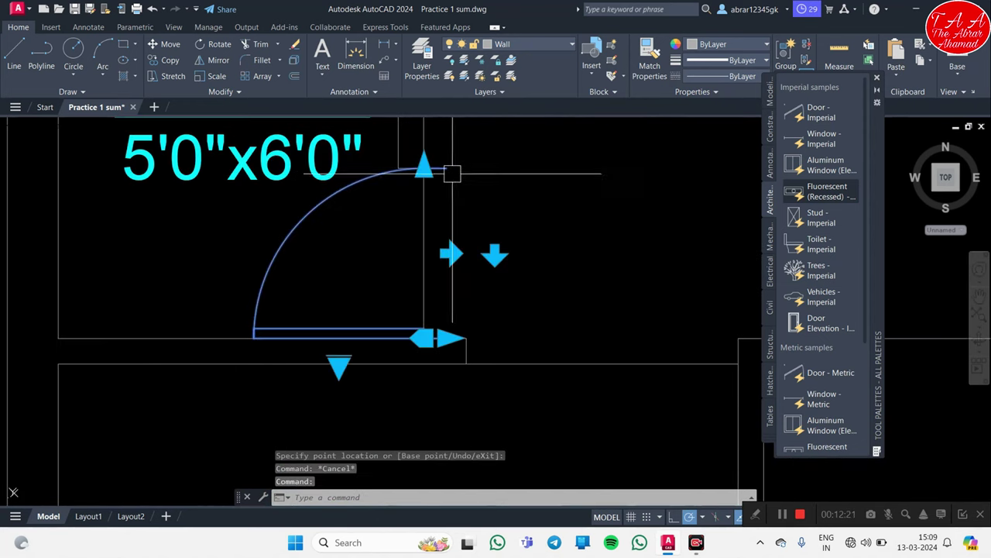
pyautogui.scroll(7, 483, 324)
pyautogui.click(401, 355)
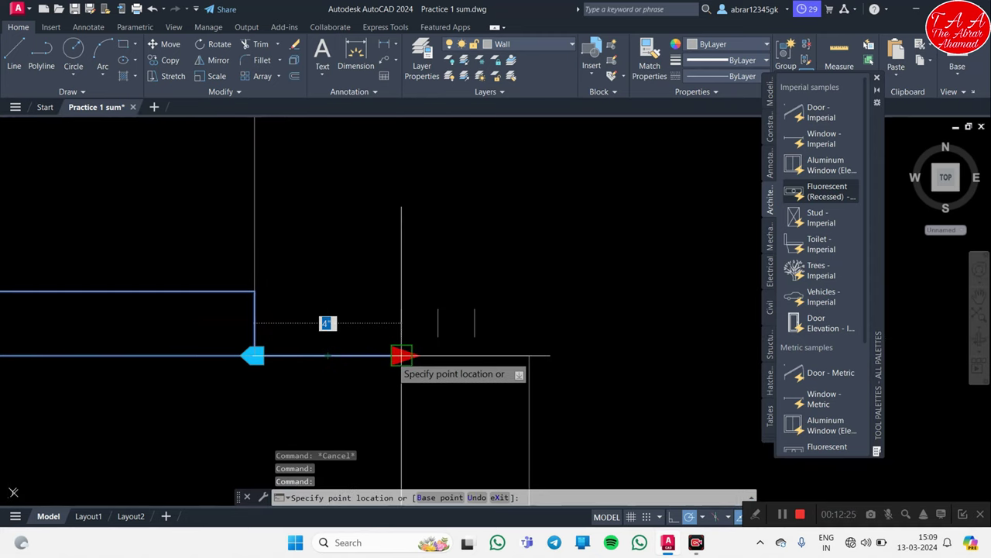
pyautogui.press('Escape')
# Step: Shift the Let+Bath door horizontally along the lower wall with a second move
pyautogui.moveTo(402, 355); pyautogui.dragTo(523, 310, button='middle')
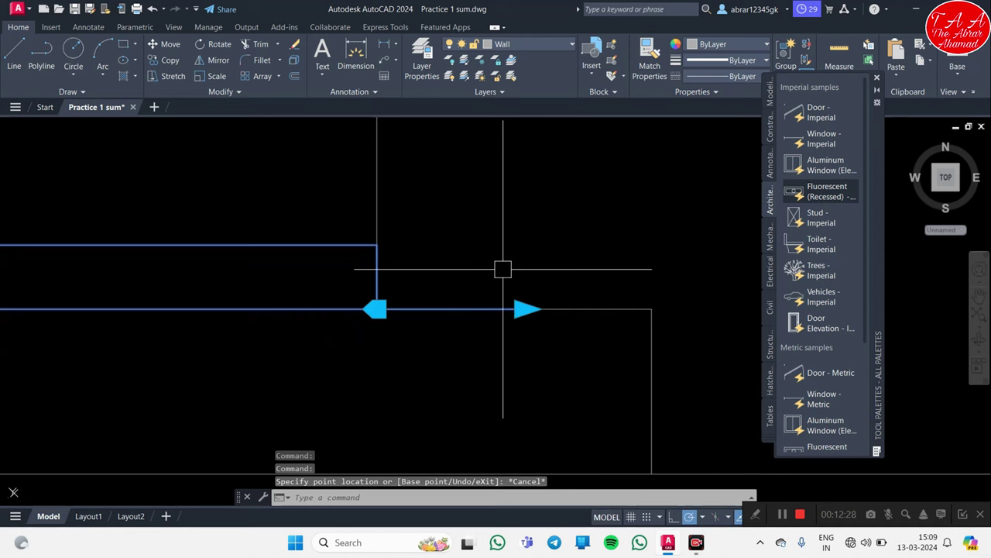
pyautogui.scroll(-3, 595, 212)
pyautogui.moveTo(617, 255)
pyautogui.mouseDown(button='middle')
pyautogui.moveTo(542, 427)
pyautogui.moveTo(528, 384)
pyautogui.mouseUp(button='middle')
pyautogui.write('m')
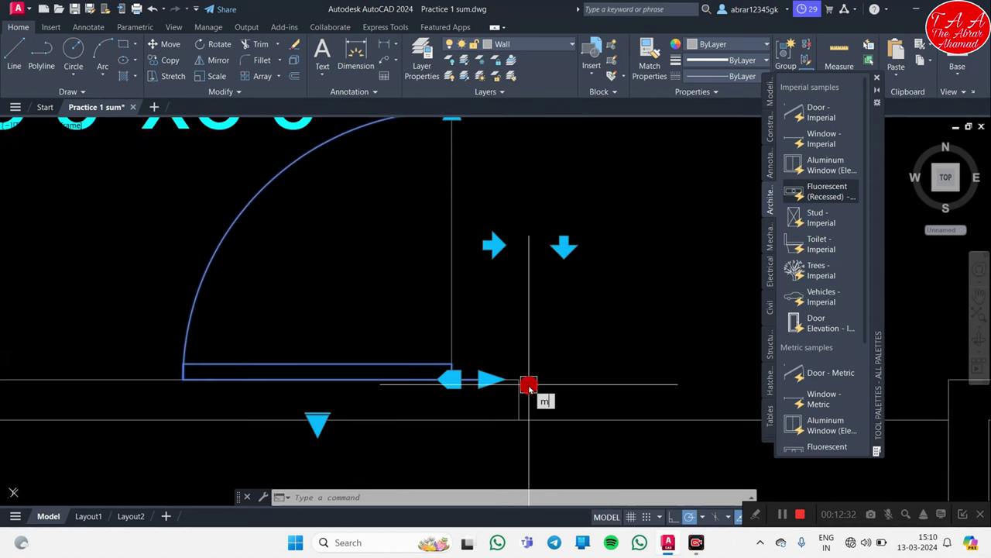
pyautogui.press('Return')
pyautogui.scroll(4, 517, 377)
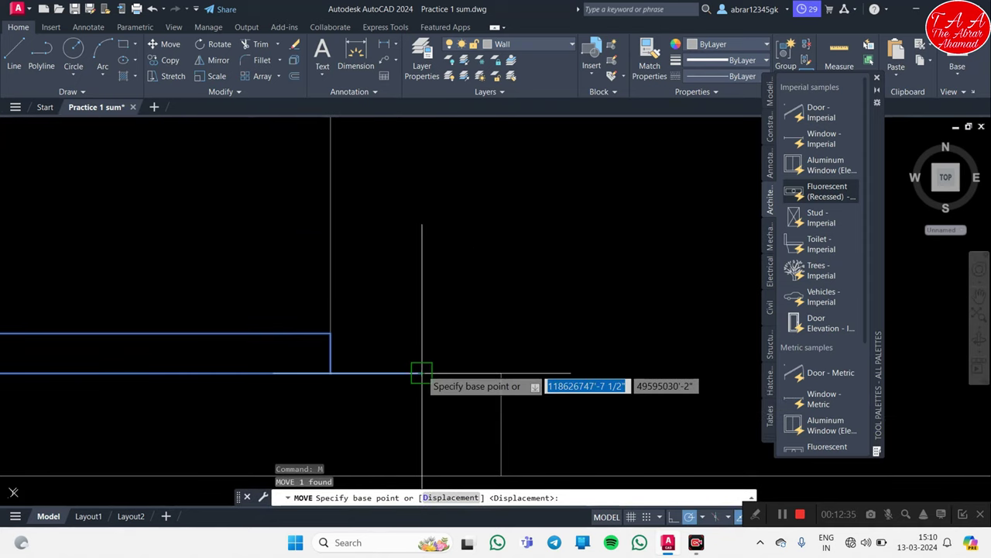
pyautogui.click(422, 374)
pyautogui.click(339, 374)
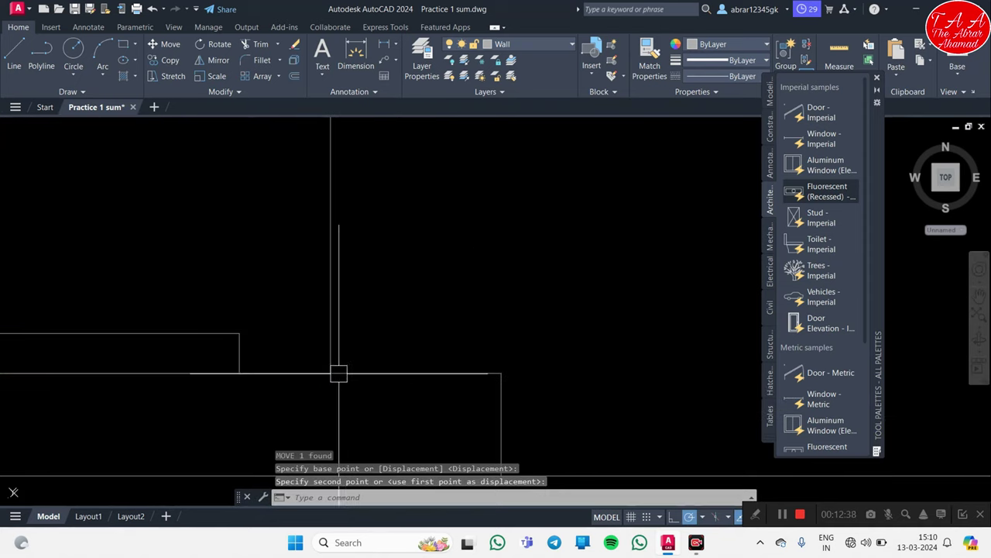
pyautogui.scroll(-3, 339, 373)
pyautogui.press('Escape')
pyautogui.press('Escape')
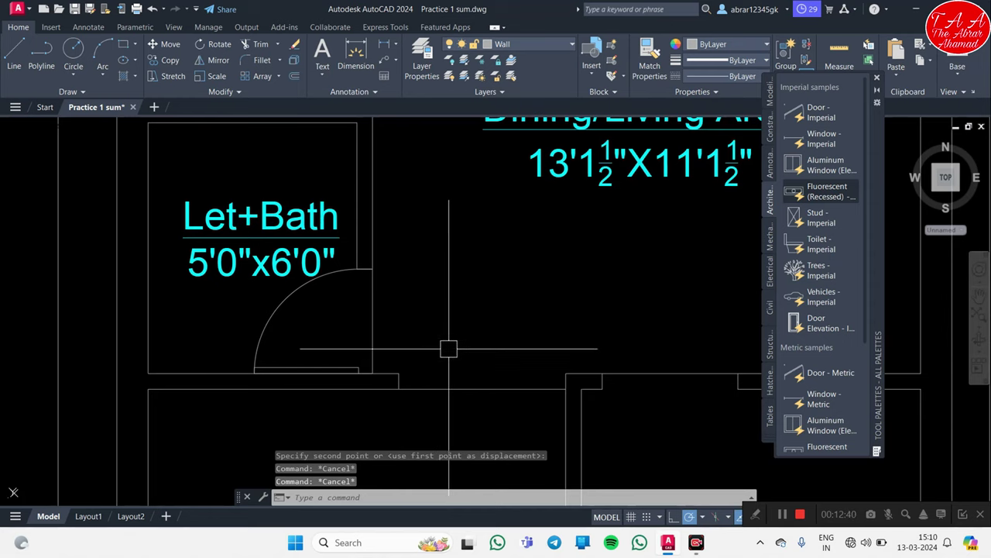
# Step: Start moving the Let+Bath room label, then cancel and leave it in place
pyautogui.scroll(-4, 449, 348)
pyautogui.scroll(3, 456, 334)
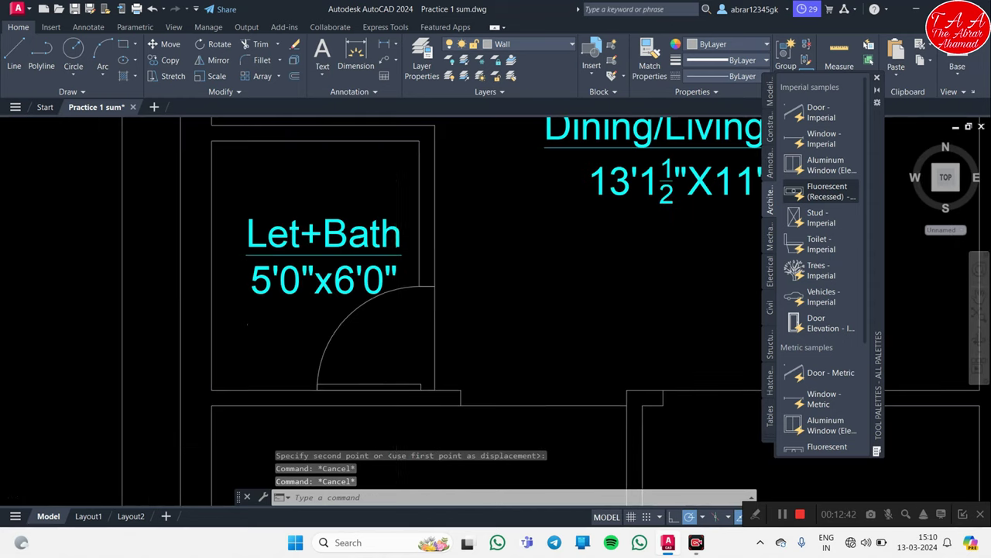
pyautogui.scroll(-2, 481, 232)
pyautogui.click(511, 155)
pyautogui.scroll(-4, 493, 294)
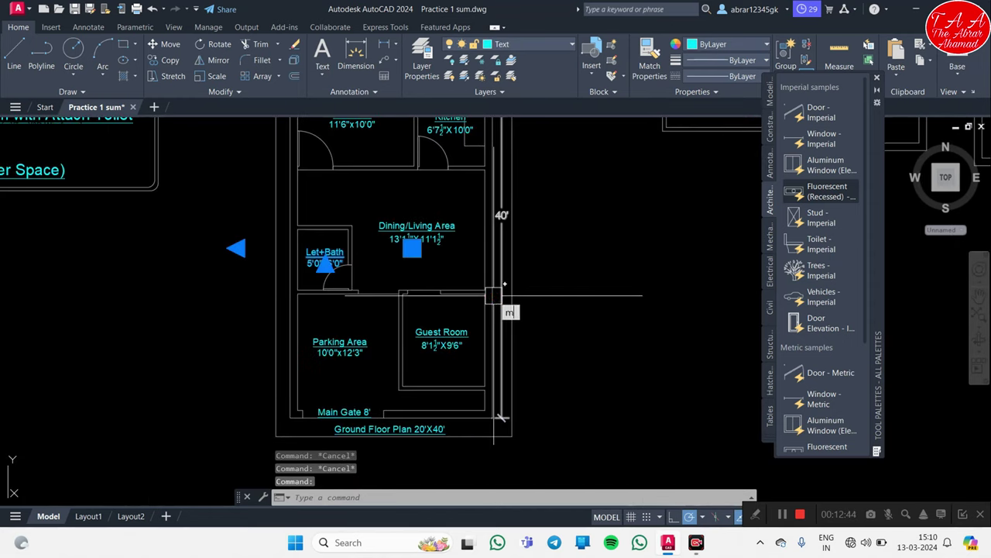
pyautogui.write('M')
pyautogui.press('Return')
pyautogui.scroll(4, 365, 278)
pyautogui.click(399, 251)
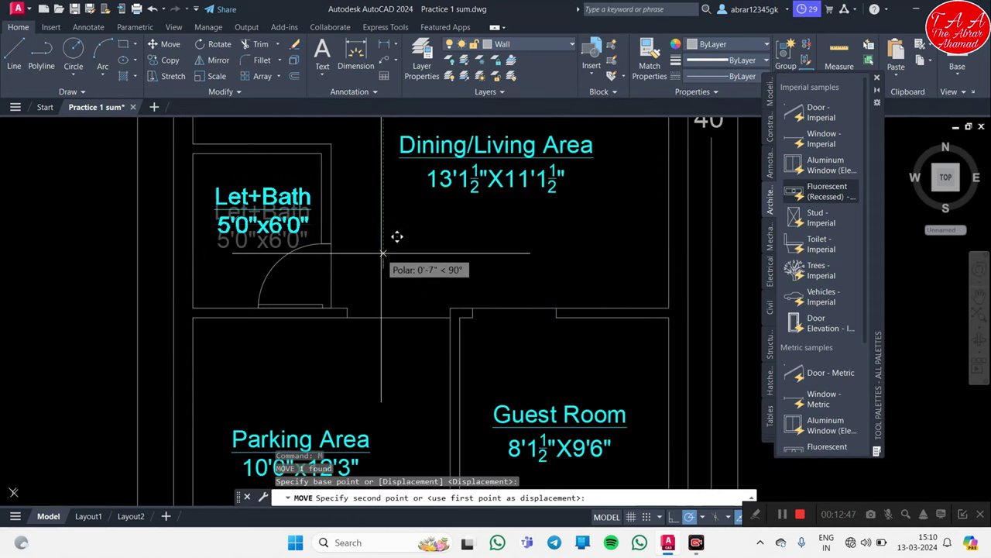
pyautogui.press('Escape')
pyautogui.scroll(-3, 383, 267)
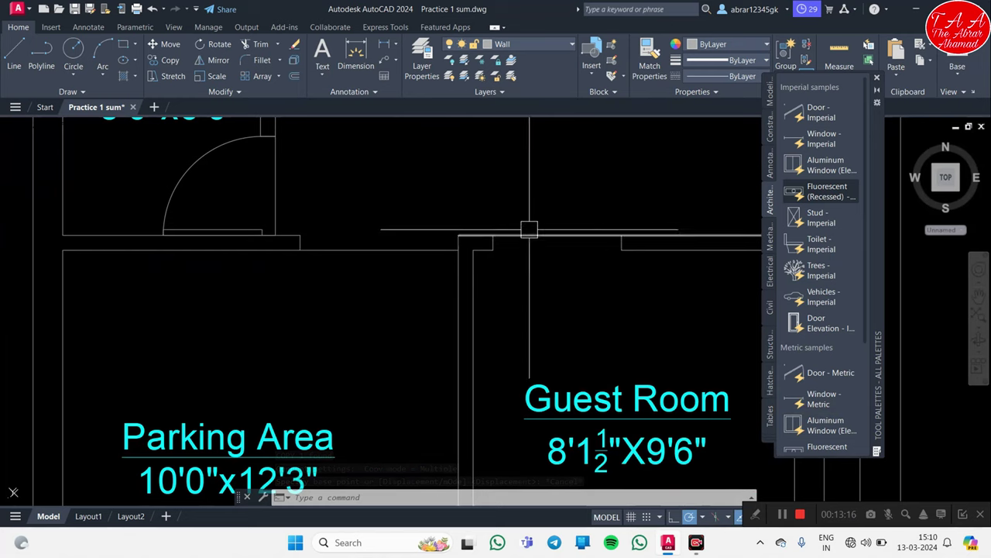
pyautogui.scroll(-2, 532, 228)
pyautogui.scroll(-2, 560, 253)
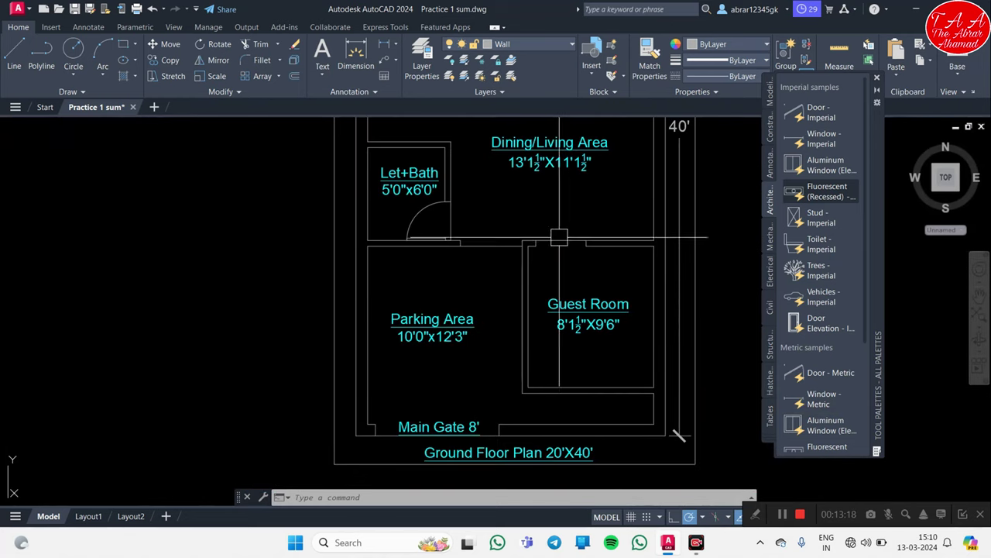
pyautogui.scroll(-2, 559, 237)
pyautogui.scroll(2, 543, 310)
# Step: Copy the Kitchen door with CO into empty space right of the 40' dimension
pyautogui.moveTo(582, 255); pyautogui.dragTo(553, 330, button='middle')
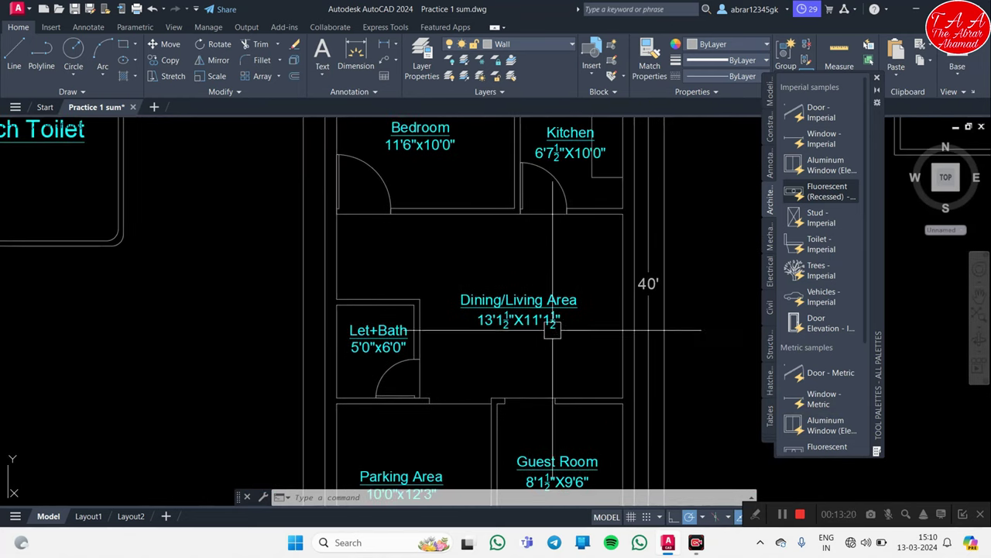
pyautogui.click(553, 196)
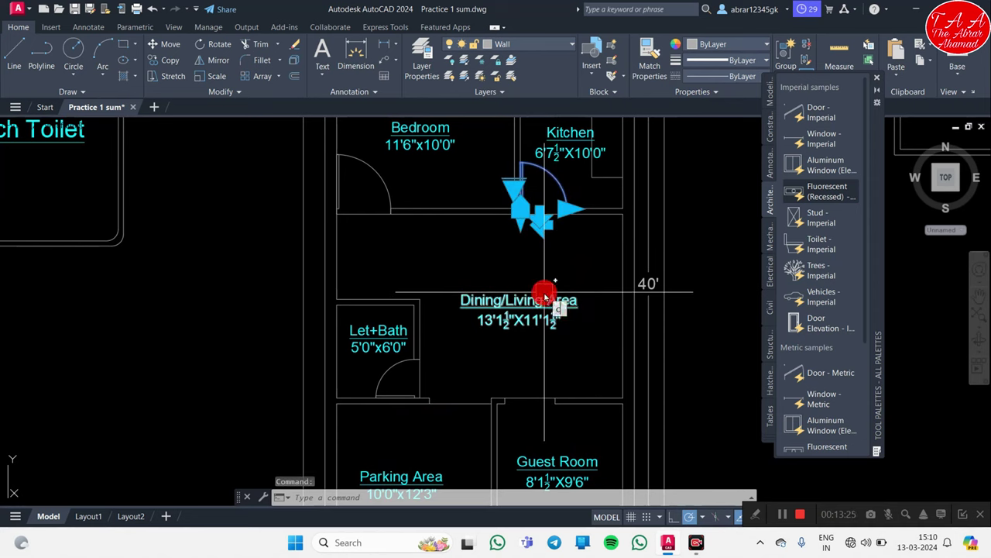
pyautogui.write('co')
pyautogui.press('Return')
pyautogui.click(544, 271)
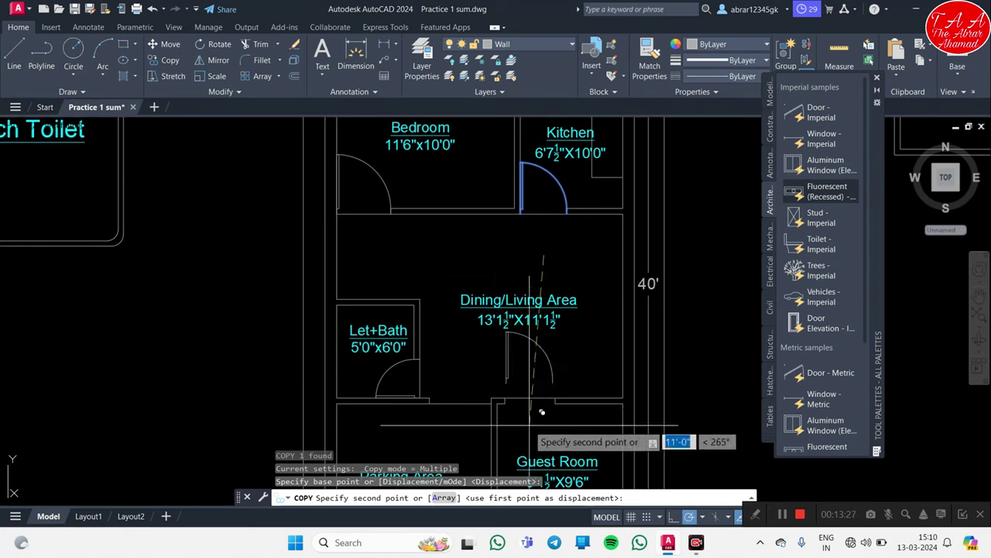
pyautogui.moveTo(532, 441); pyautogui.dragTo(470, 345, button='middle')
pyautogui.moveTo(612, 318); pyautogui.dragTo(387, 354, button='middle')
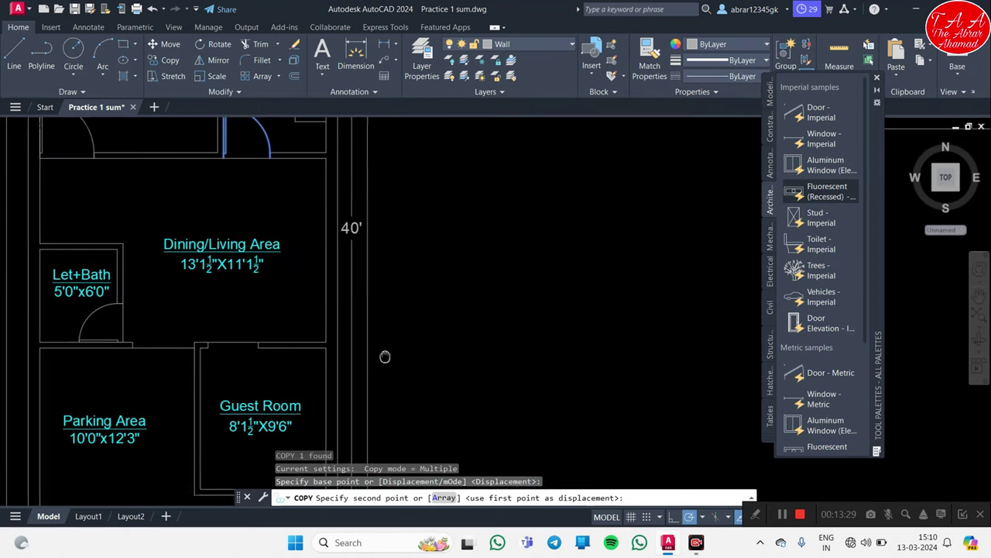
pyautogui.click(542, 302)
pyautogui.press('Escape')
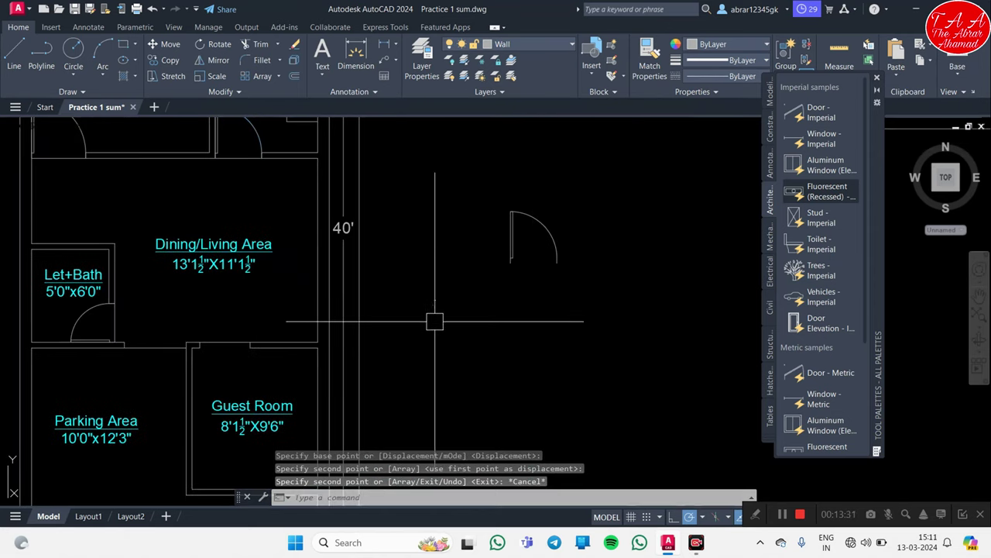
pyautogui.scroll(5, 255, 365)
pyautogui.press('Escape')
pyautogui.press('Escape')
pyautogui.press('Escape')
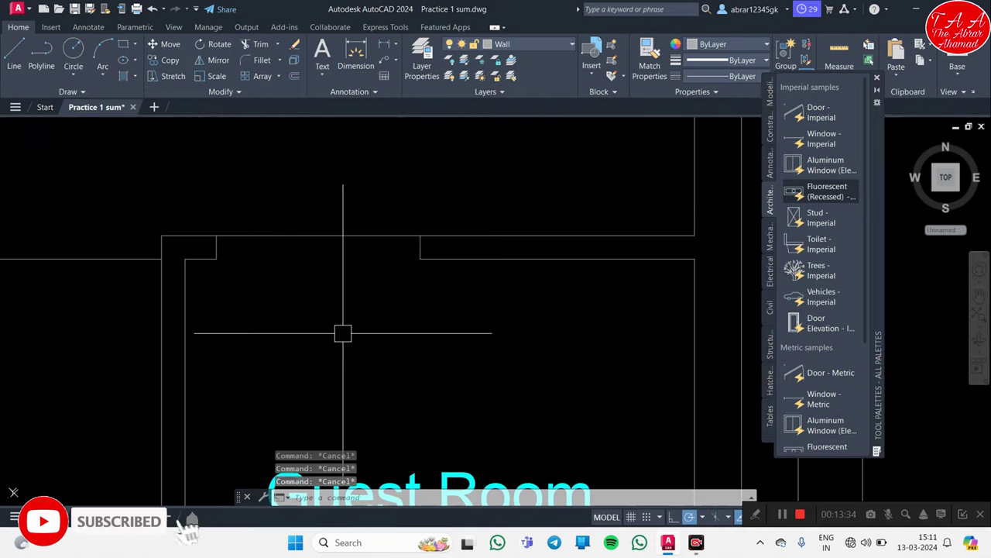
# Step: Measure the Guest Room wall opening with a distance check, then cancel
pyautogui.write('DIST')
pyautogui.press('Return')
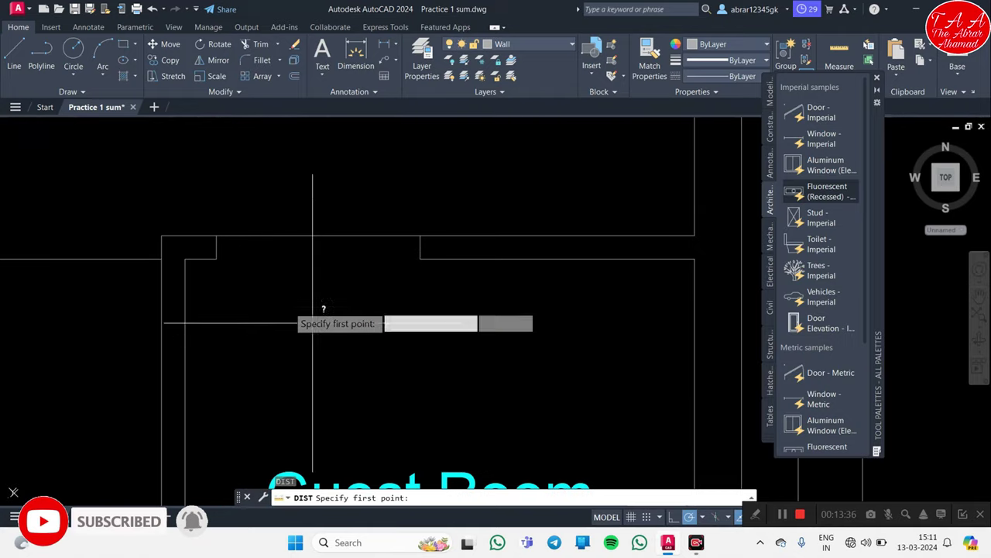
pyautogui.click(216, 235)
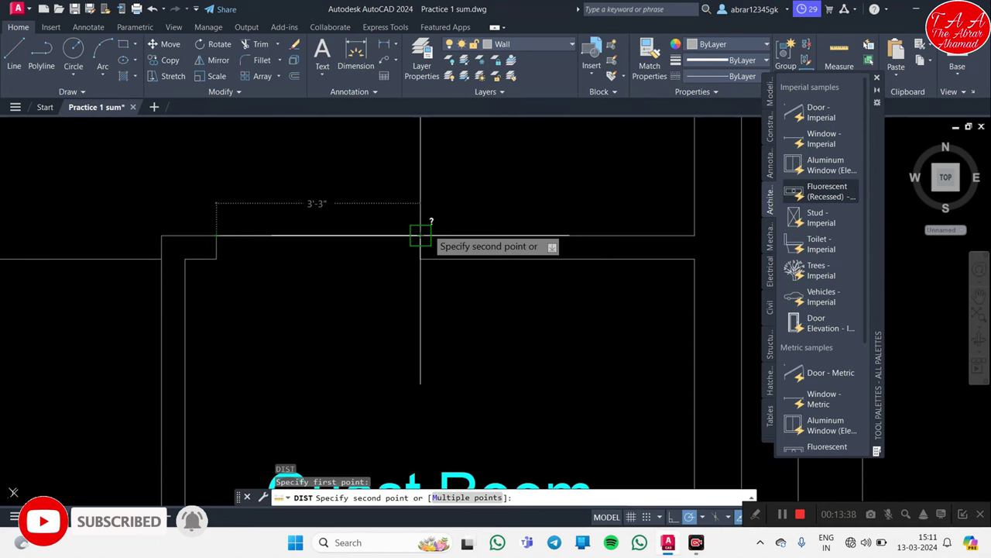
pyautogui.scroll(-3, 420, 235)
pyautogui.press('Escape')
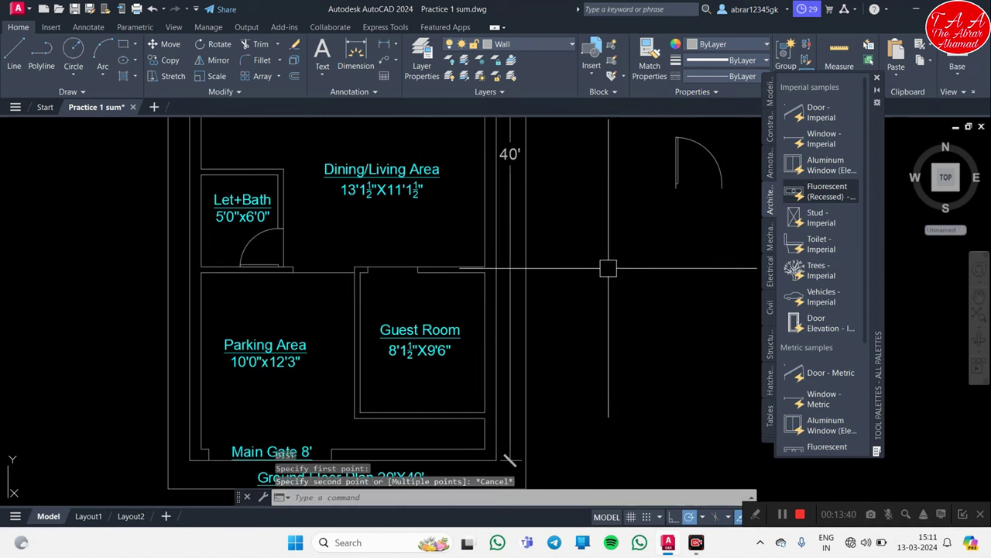
pyautogui.scroll(4, 604, 208)
# Step: Draw a 3'4" horizontal line from the copied door's lower-left corner
pyautogui.moveTo(518, 208); pyautogui.dragTo(538, 330, button='middle')
pyautogui.scroll(-3, 449, 283)
pyautogui.press('Escape')
pyautogui.press('Escape')
pyautogui.write('L')
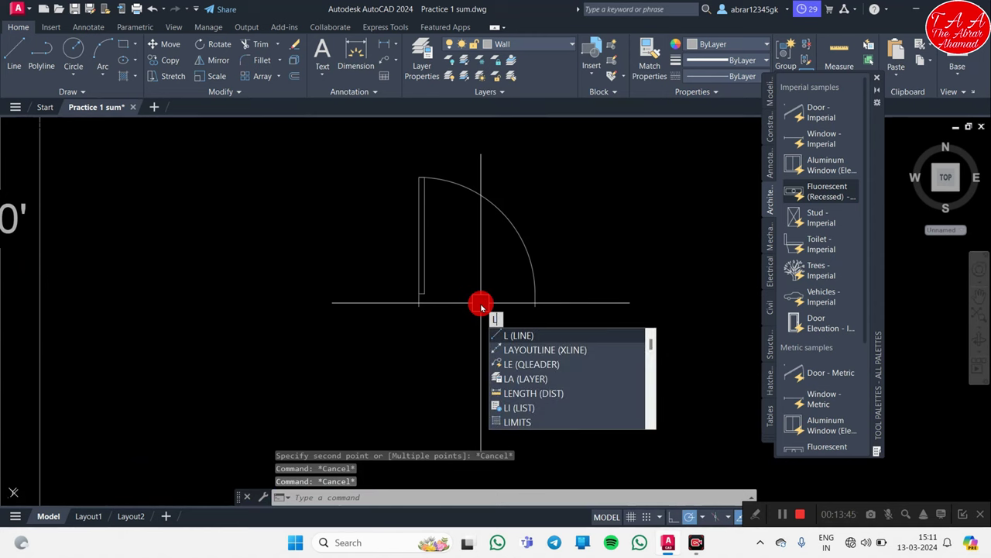
pyautogui.press('Return')
pyautogui.click(419, 330)
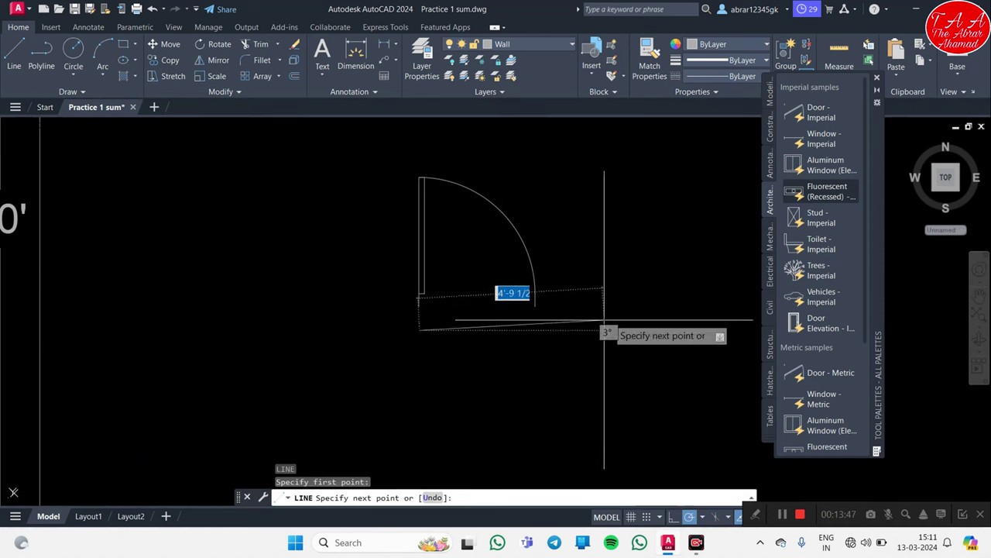
pyautogui.write("3'4")
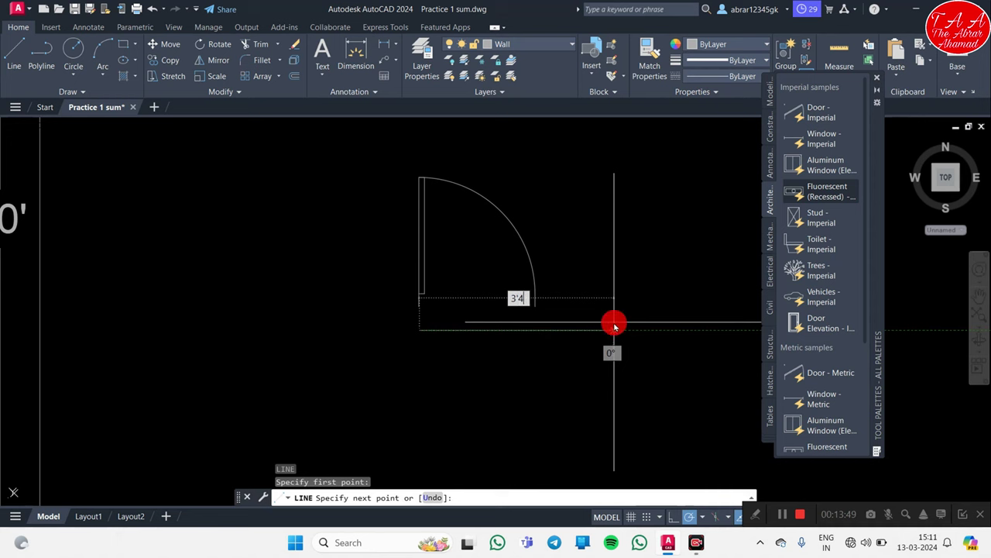
pyautogui.write('"')
pyautogui.press('Return')
pyautogui.press('Escape')
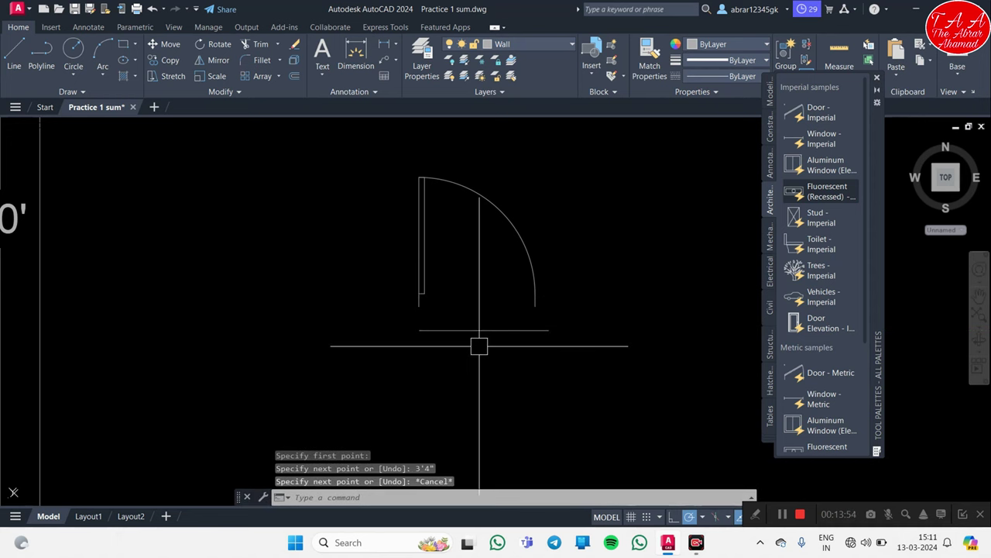
pyautogui.write('dli')
# Step: Dimension the line under the copied door, then erase the misplaced dimension
pyautogui.press('Return')
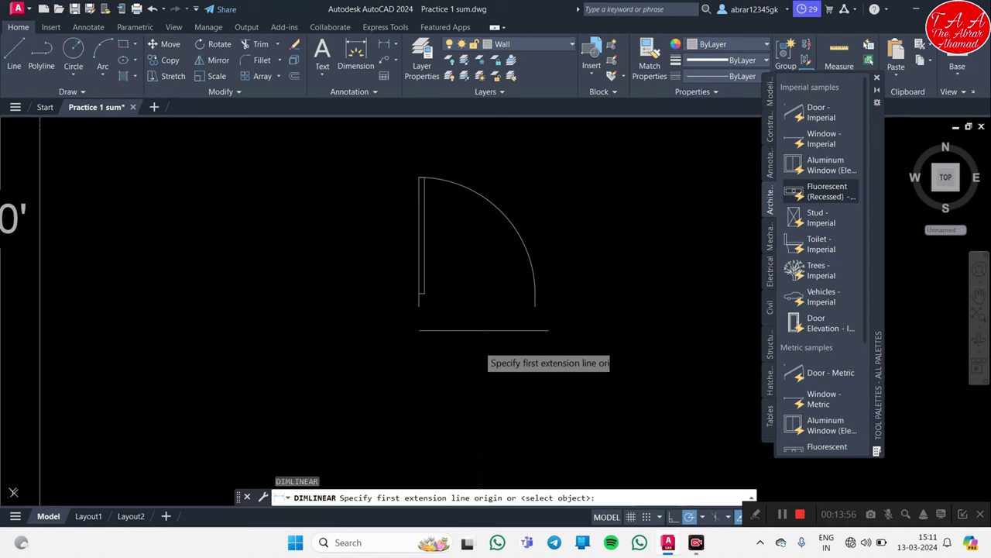
pyautogui.press('Return')
pyautogui.click(480, 332)
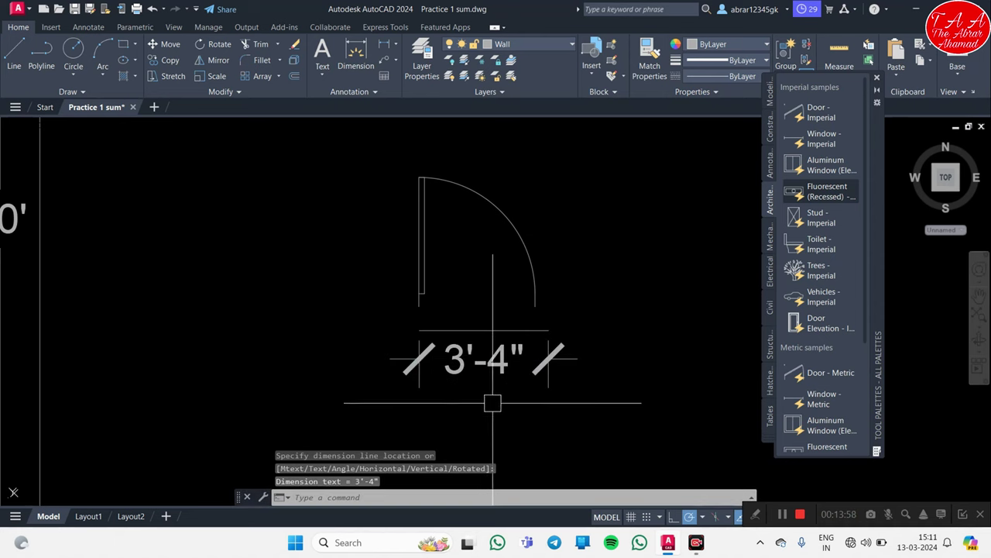
pyautogui.click(499, 380)
pyautogui.click(499, 381)
pyautogui.write('e')
pyautogui.press('Return')
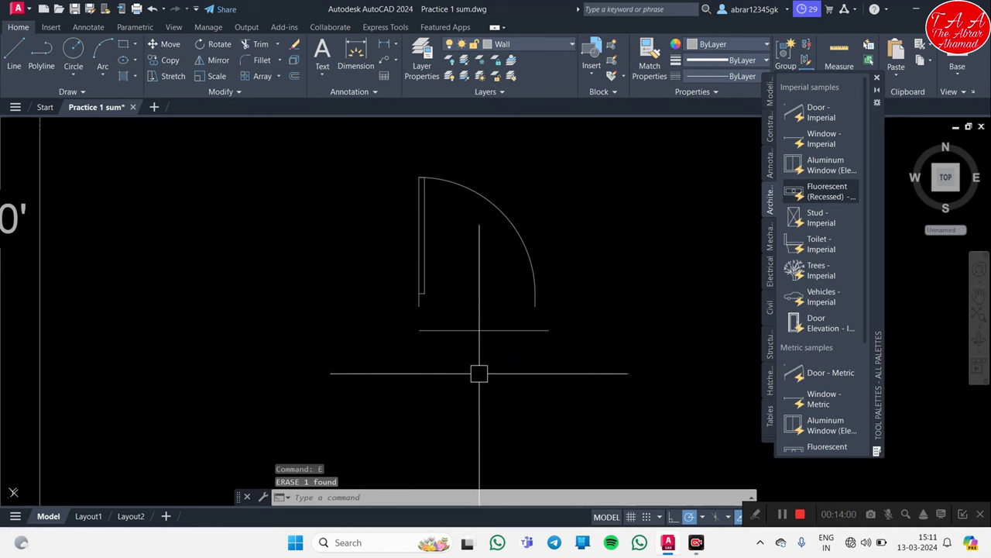
pyautogui.click(465, 331)
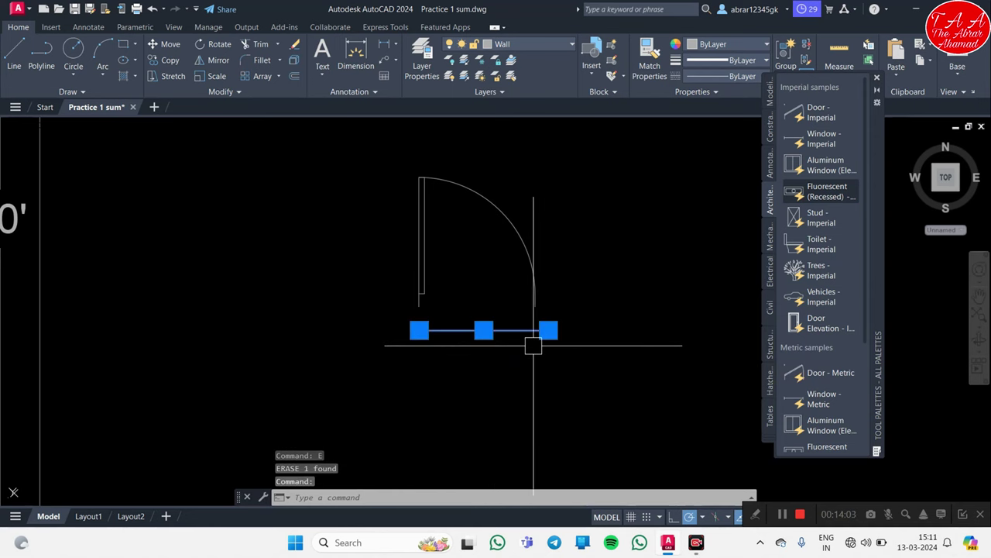
pyautogui.scroll(3, 548, 335)
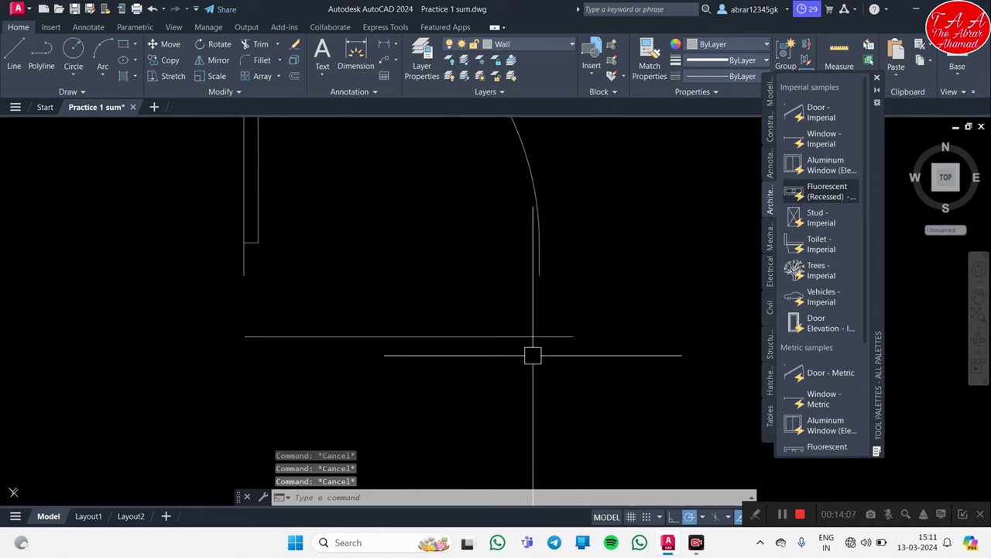
# Step: Add a 3'-4" linear dimension below the line under the copied door
pyautogui.write('dli')
pyautogui.press('Return')
pyautogui.press('Return')
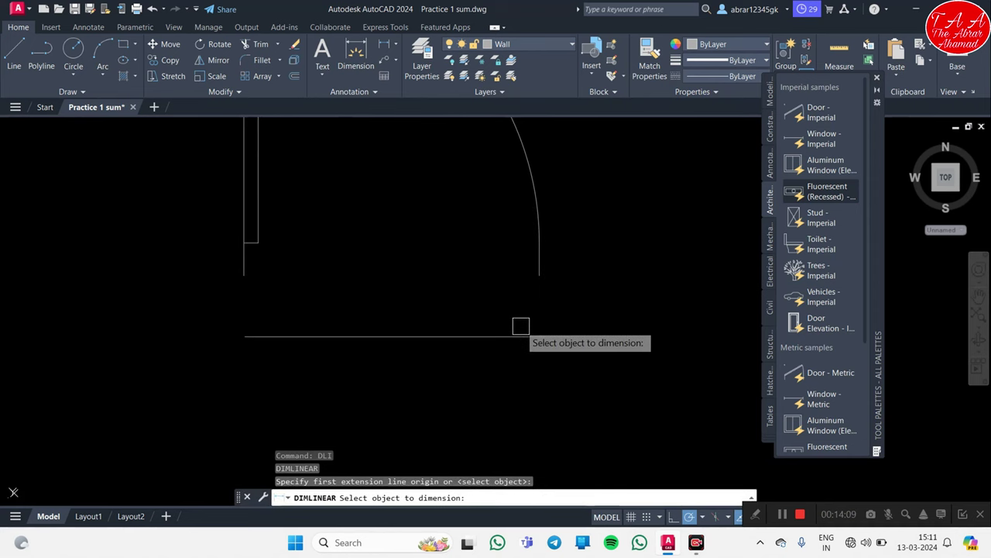
pyautogui.click(517, 335)
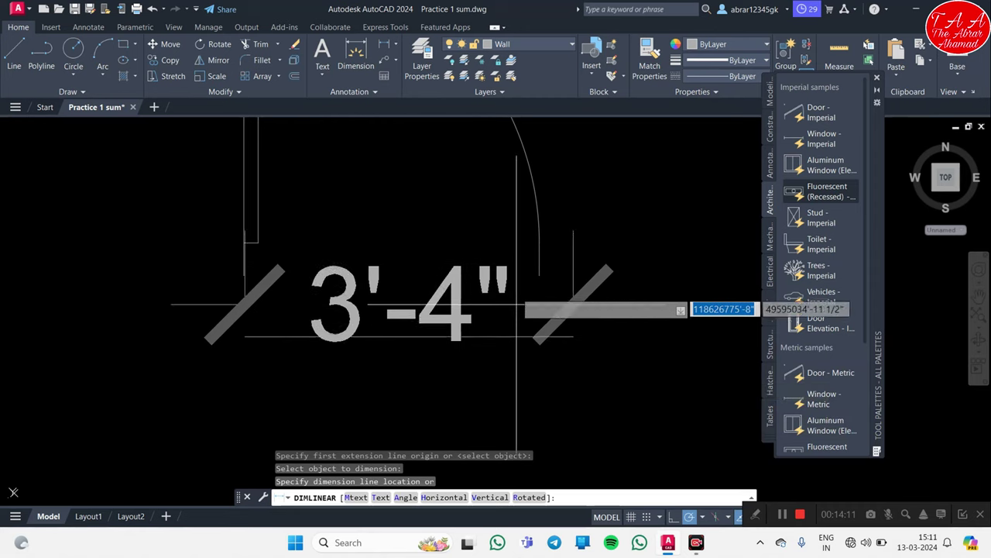
pyautogui.moveTo(524, 428); pyautogui.dragTo(518, 306, button='middle')
pyautogui.click(523, 342)
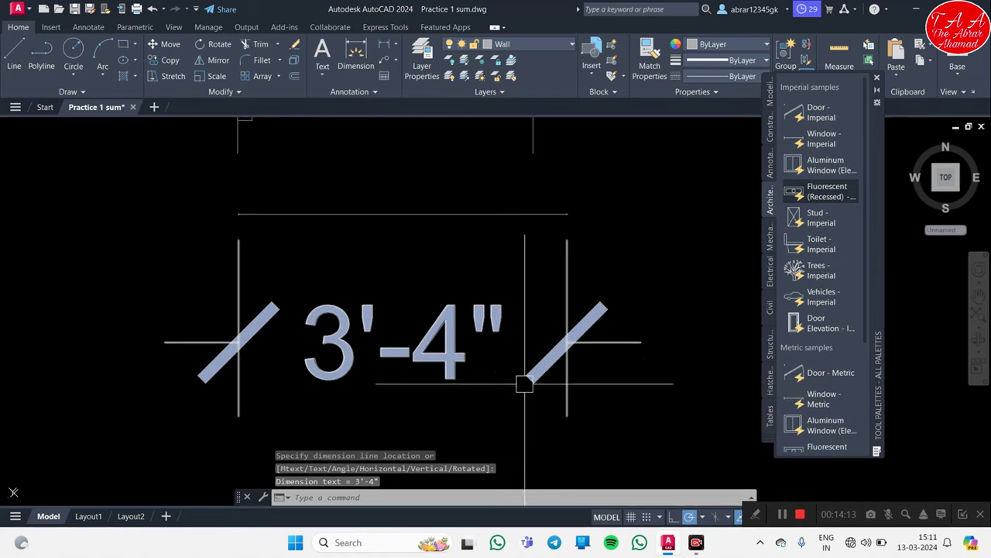
pyautogui.press('Escape')
pyautogui.press('Escape')
pyautogui.scroll(-2, 509, 271)
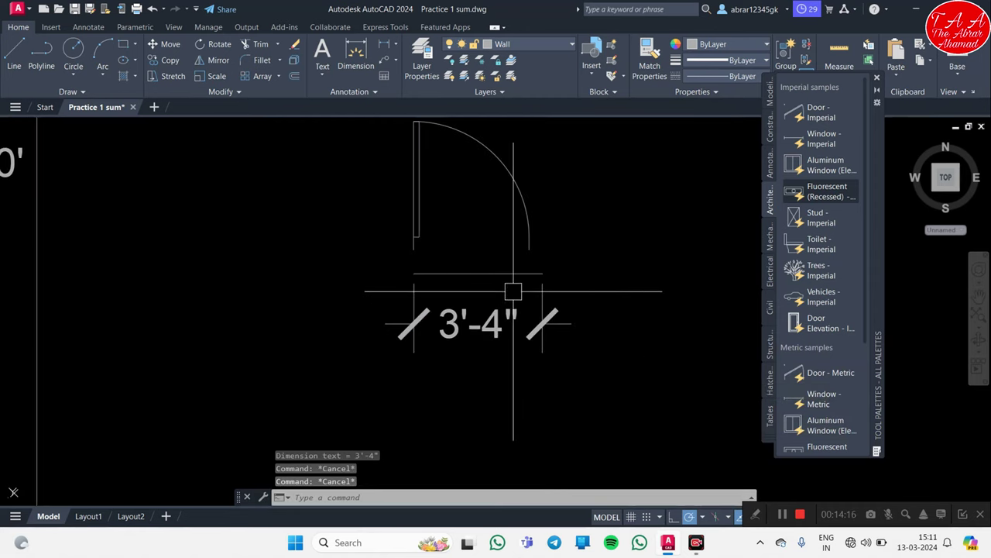
pyautogui.scroll(-2, 426, 281)
pyautogui.moveTo(427, 281)
pyautogui.mouseDown(button='middle')
pyautogui.moveTo(240, 339)
pyautogui.moveTo(375, 295)
pyautogui.mouseUp(button='middle')
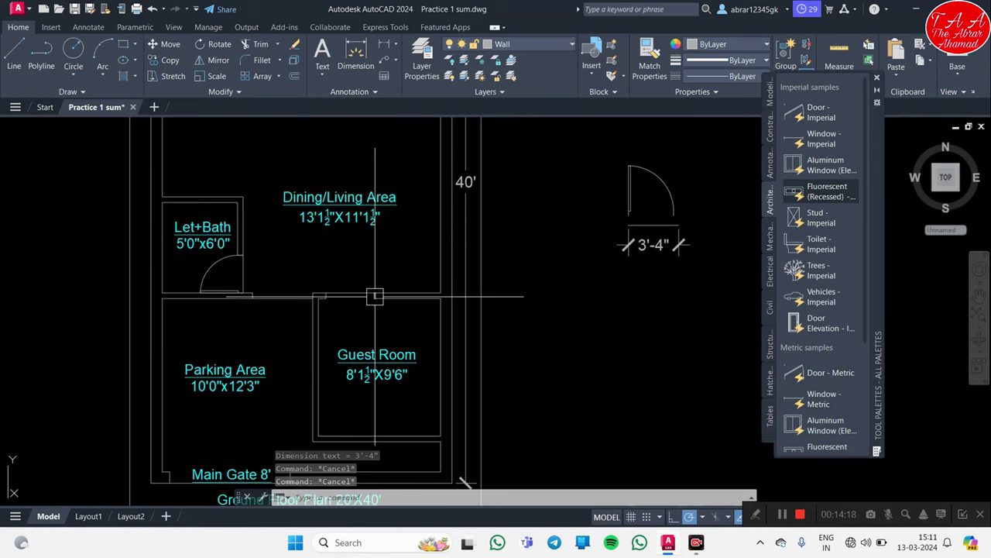
# Step: Dimension the Guest Room wall opening corner to corner at 3'-3"
pyautogui.press('Return')
pyautogui.scroll(3, 371, 290)
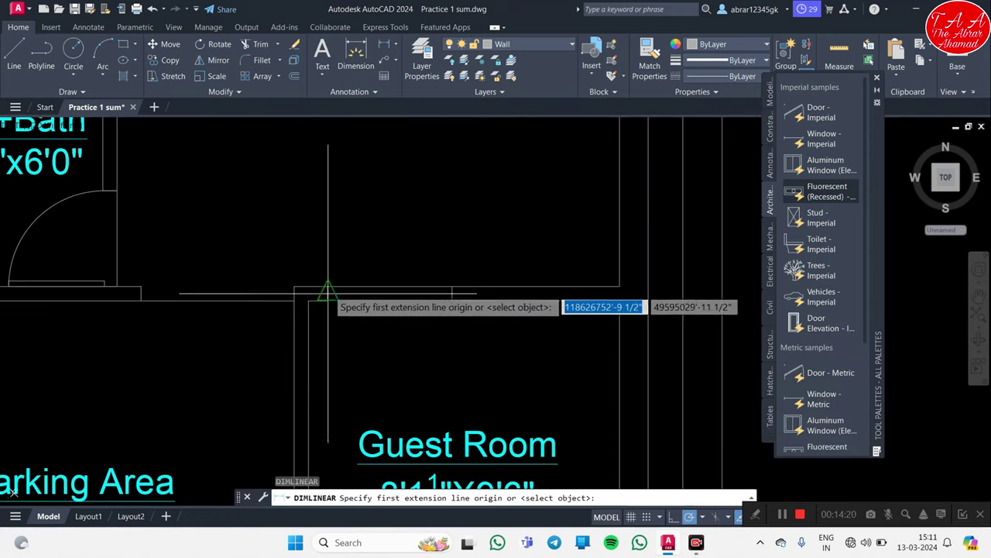
pyautogui.click(328, 288)
pyautogui.click(435, 288)
pyautogui.click(387, 194)
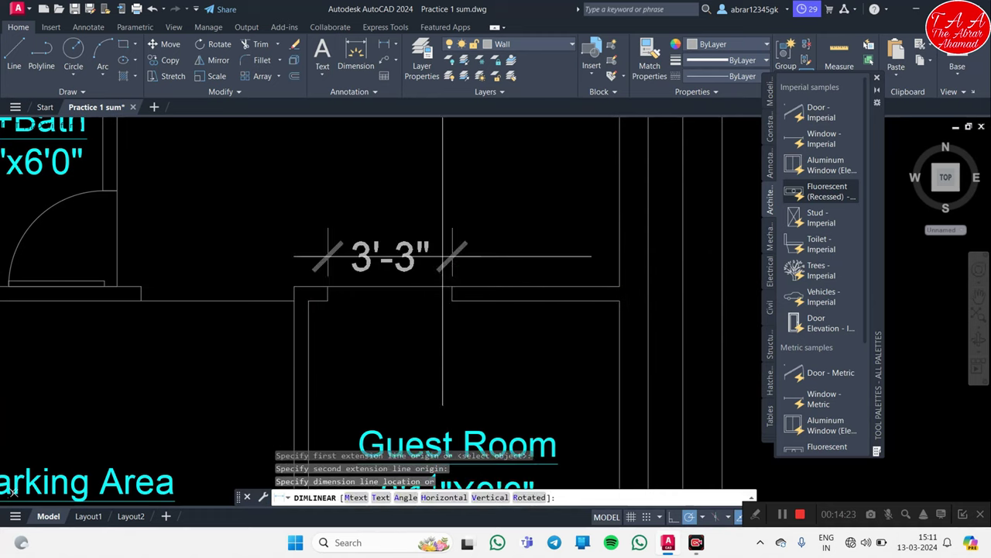
pyautogui.scroll(-3, 553, 328)
pyautogui.moveTo(553, 328); pyautogui.dragTo(400, 338, button='middle')
pyautogui.scroll(3, 532, 274)
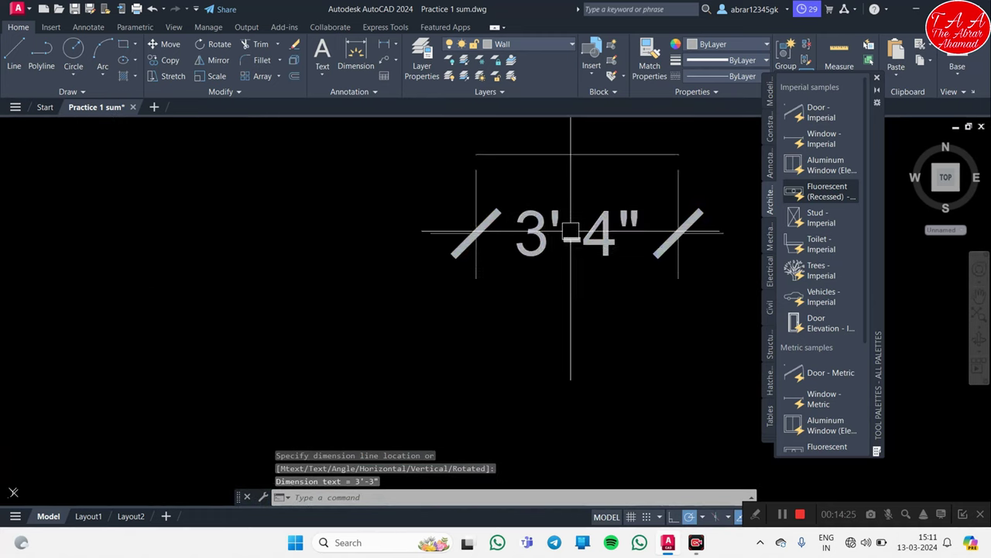
pyautogui.moveTo(554, 228); pyautogui.dragTo(474, 377, button='middle')
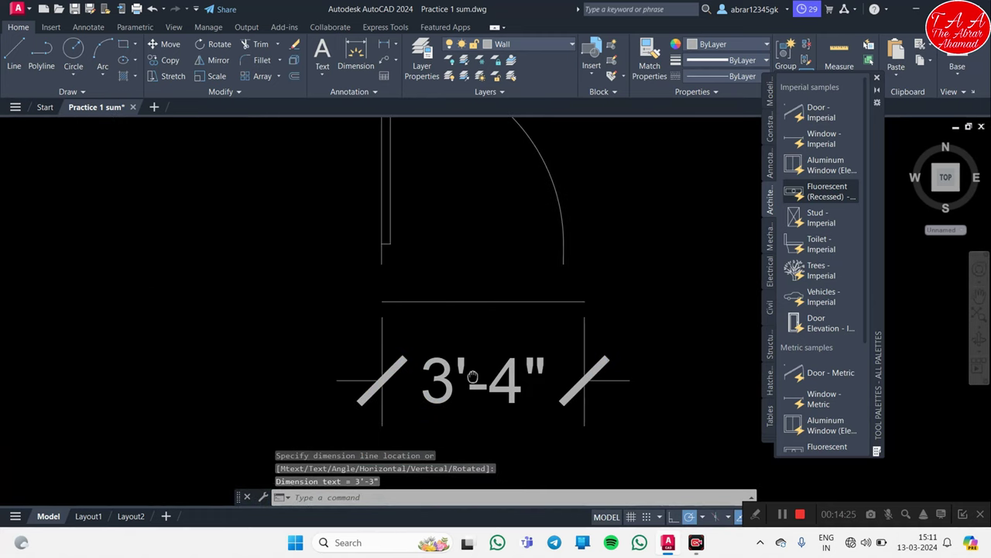
pyautogui.click(604, 443)
# Step: Stretch the door copy's base line and dimension 1" shorter, to 3'-3"
pyautogui.click(572, 263)
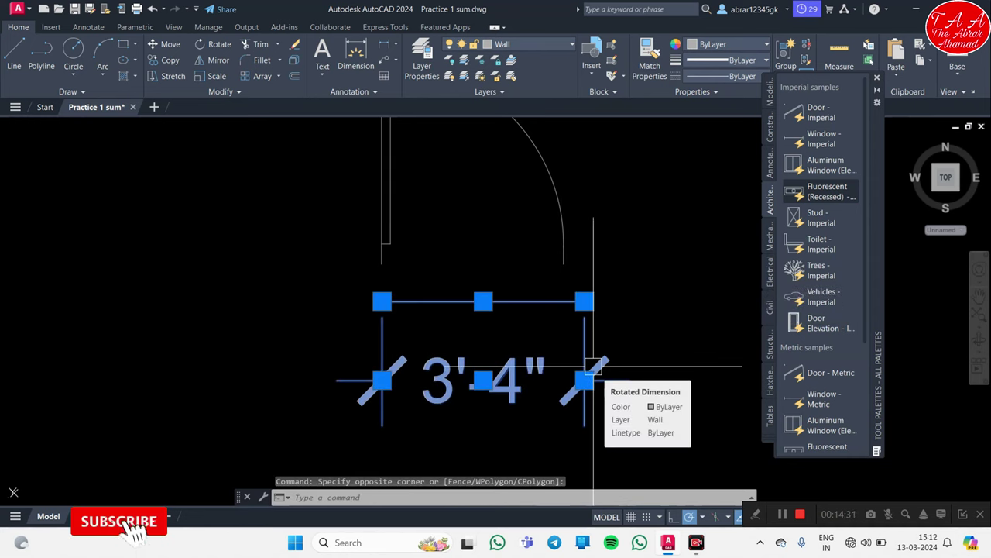
pyautogui.write('s')
pyautogui.press('Return')
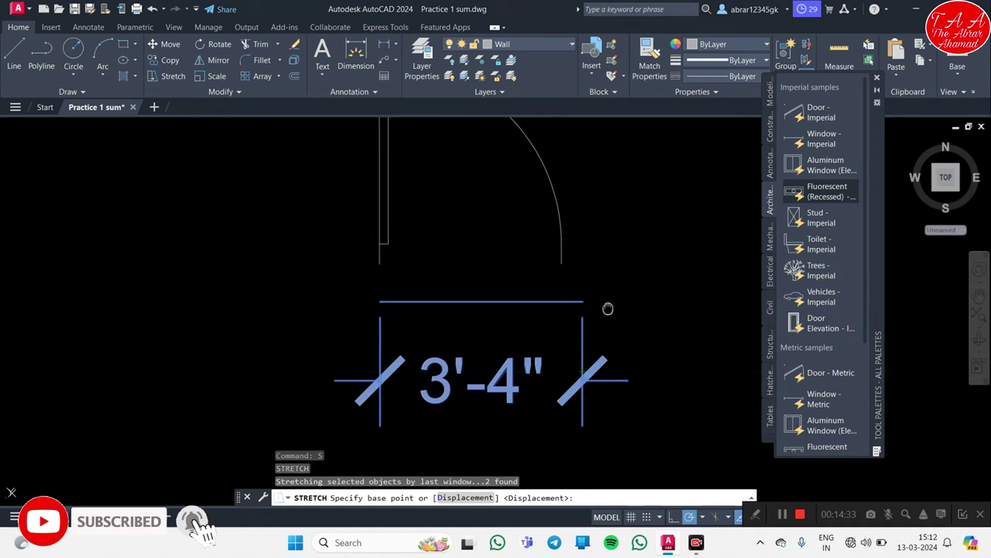
pyautogui.moveTo(611, 307); pyautogui.dragTo(564, 317, button='middle')
pyautogui.click(611, 306)
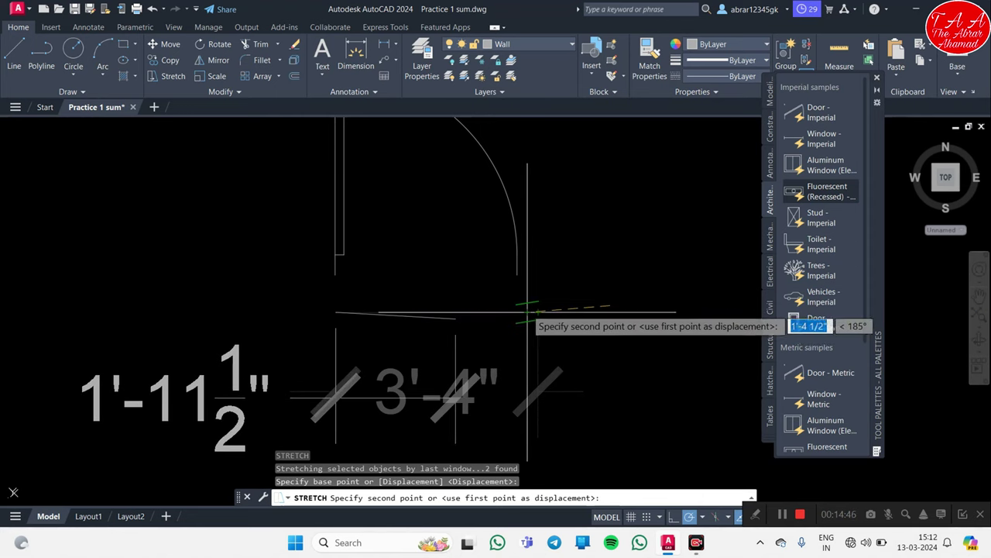
pyautogui.write('11')
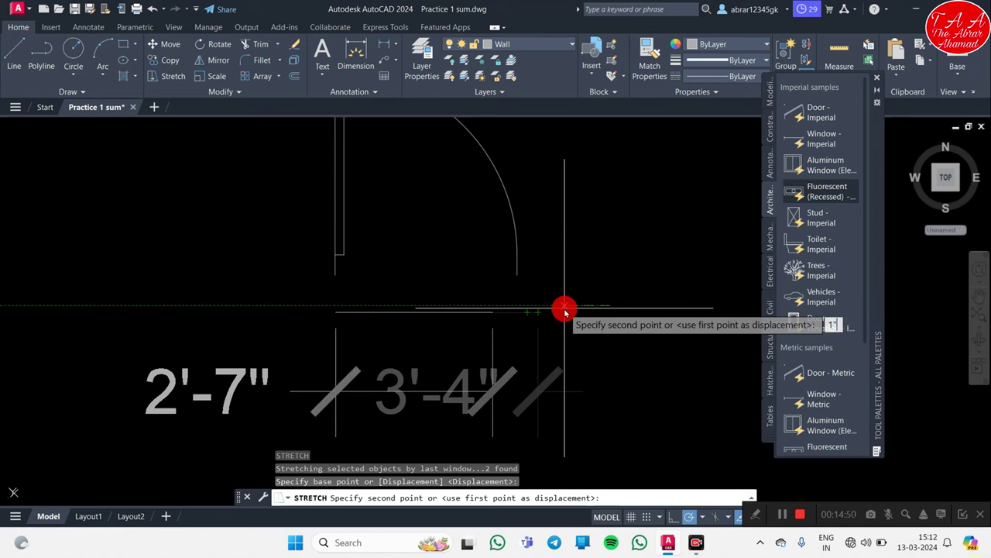
pyautogui.press('Return')
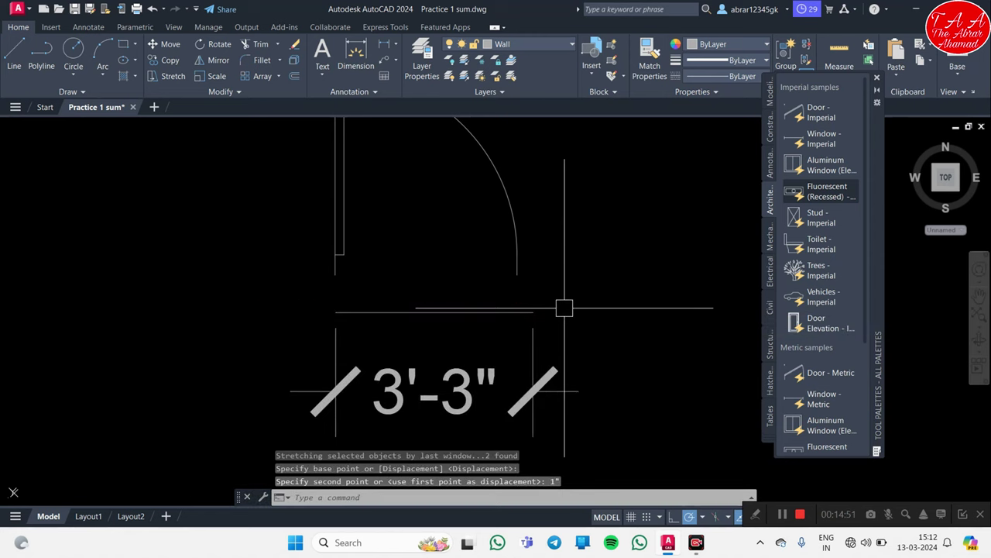
pyautogui.moveTo(595, 362); pyautogui.dragTo(580, 272, button='middle')
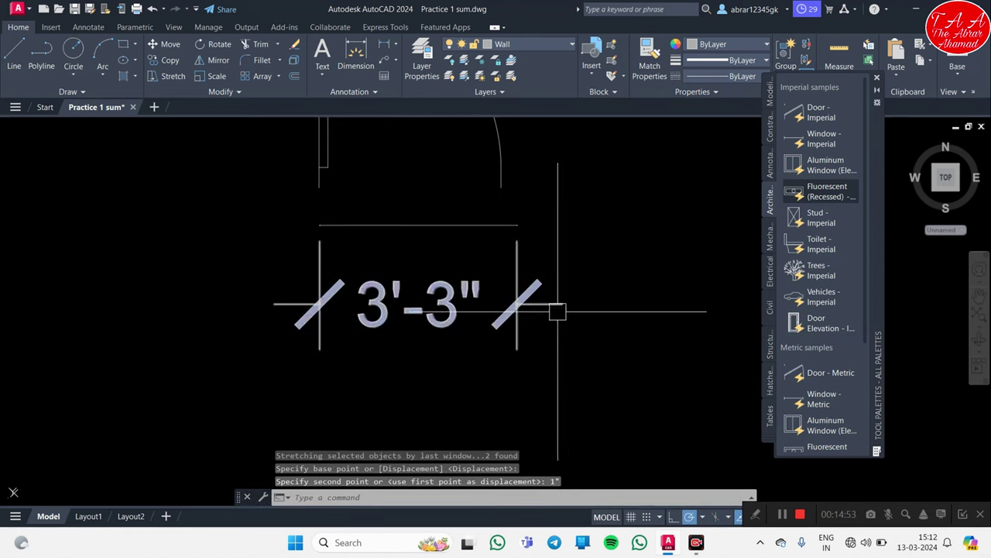
# Step: Window-select the 3'-3" dimension and erase it
pyautogui.click(548, 360)
pyautogui.click(455, 310)
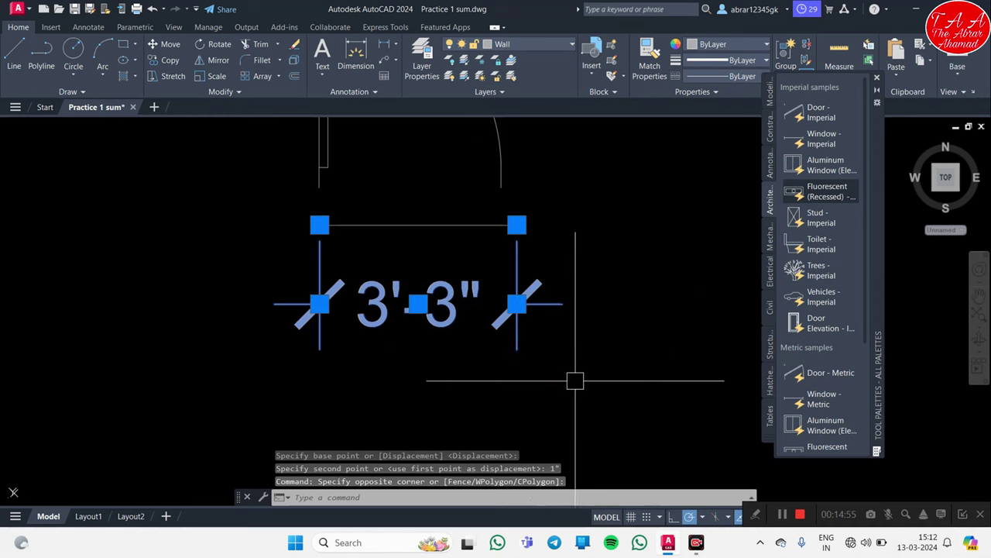
pyautogui.write('e')
pyautogui.press('Return')
pyautogui.moveTo(521, 349); pyautogui.dragTo(531, 372, button='middle')
pyautogui.press('Escape')
pyautogui.press('Escape')
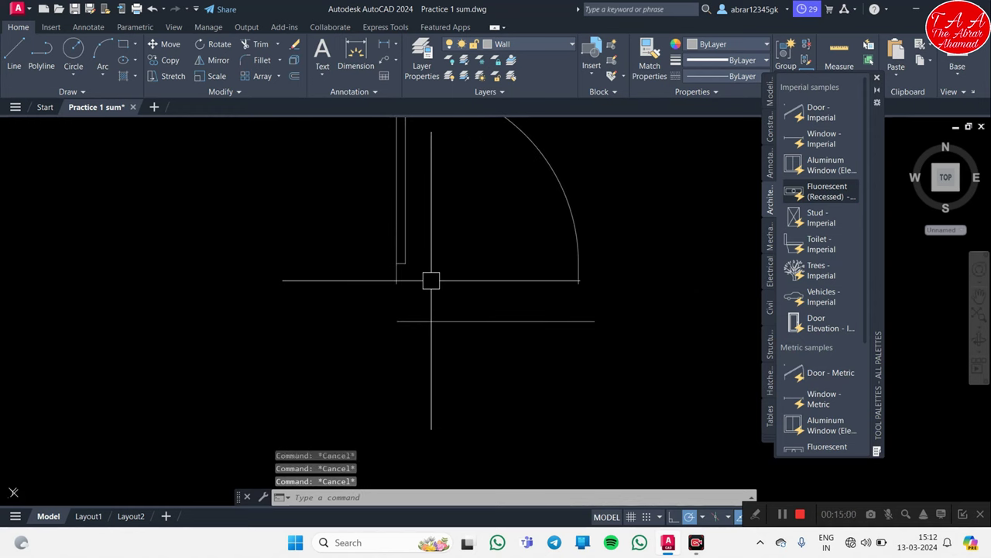
# Step: Start resizing the door block, then cancel the command
pyautogui.write('c')
pyautogui.press('Return')
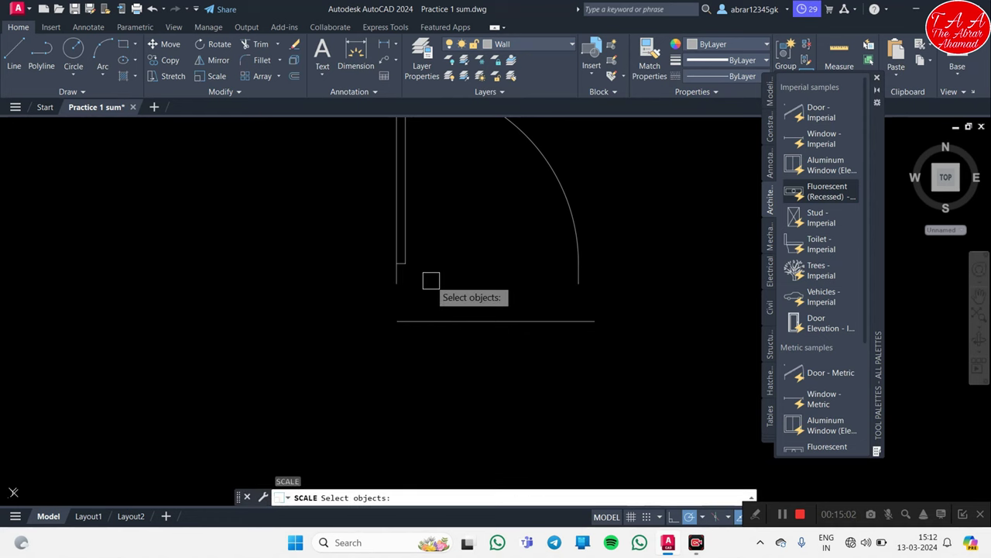
pyautogui.click(401, 206)
pyautogui.press('Return')
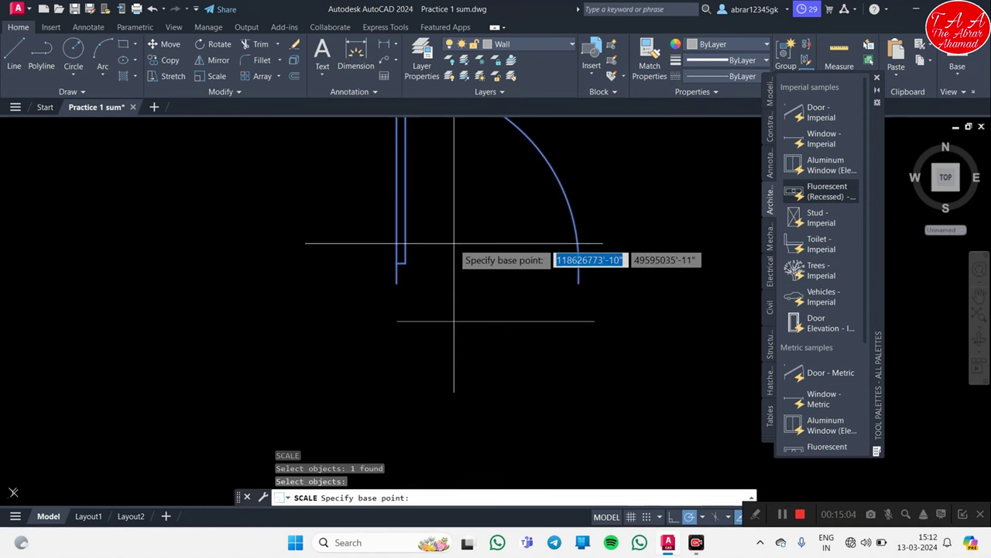
pyautogui.press('Escape')
pyautogui.press('Escape')
# Step: Scale the door copy by reference so its leaf reaches the base line's end point
pyautogui.click(398, 239)
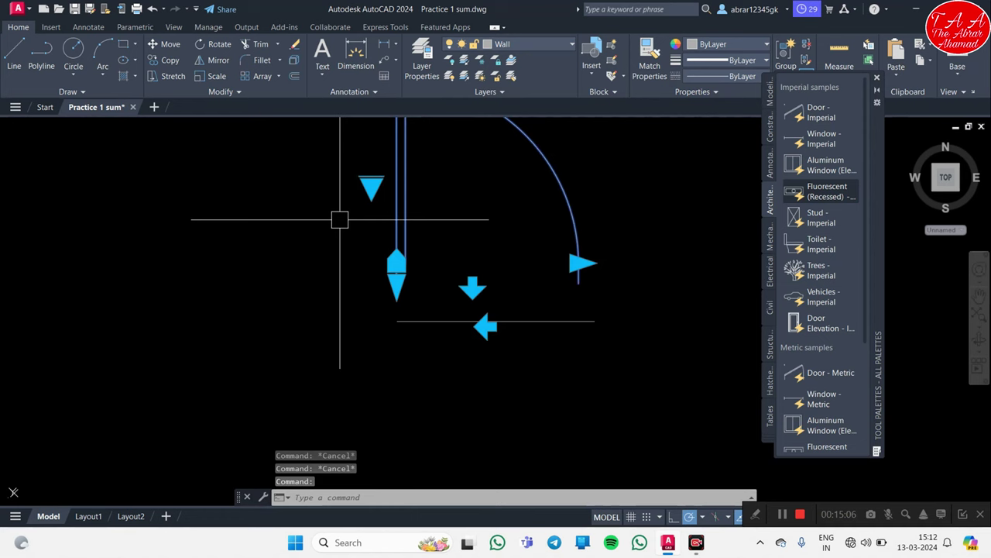
pyautogui.write('sc')
pyautogui.press('Return')
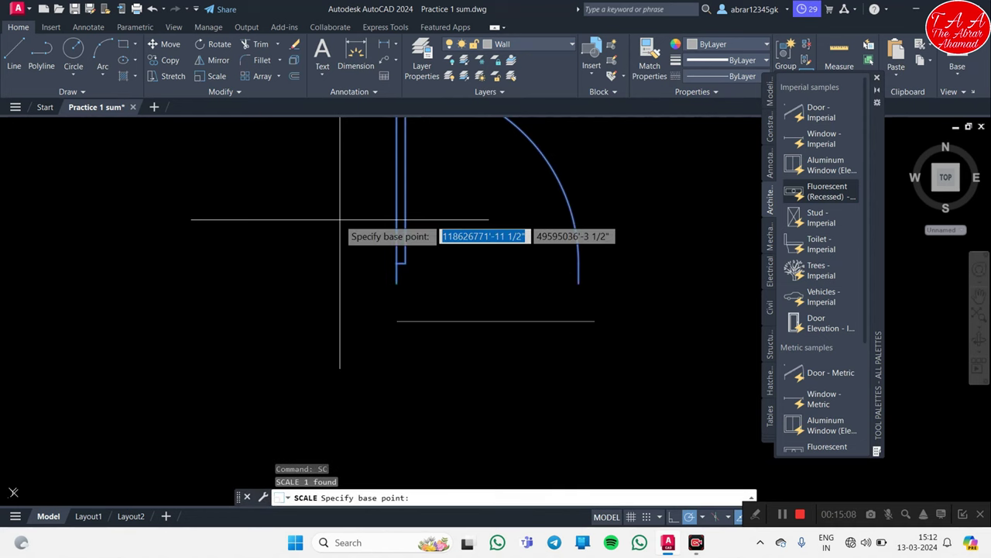
pyautogui.click(397, 320)
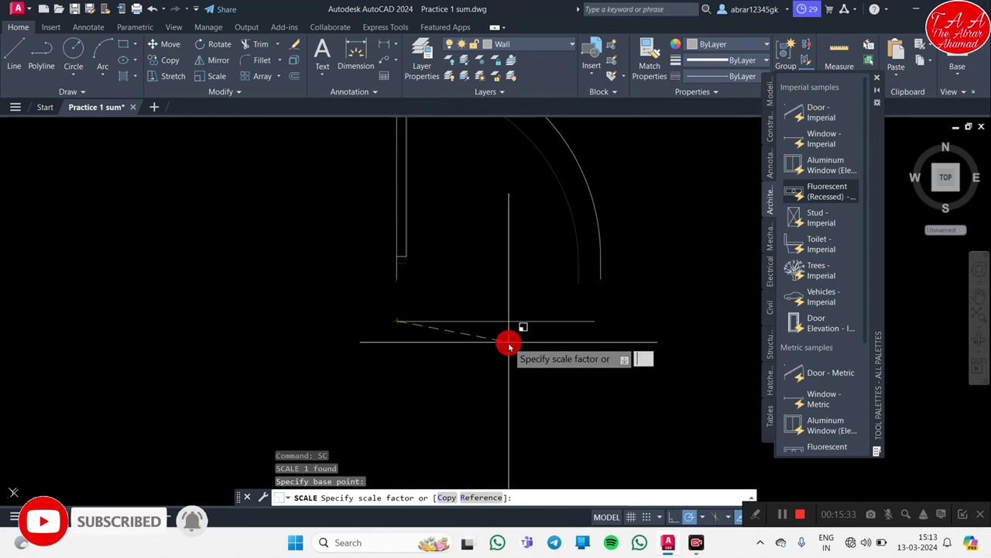
pyautogui.write('r')
pyautogui.press('Return')
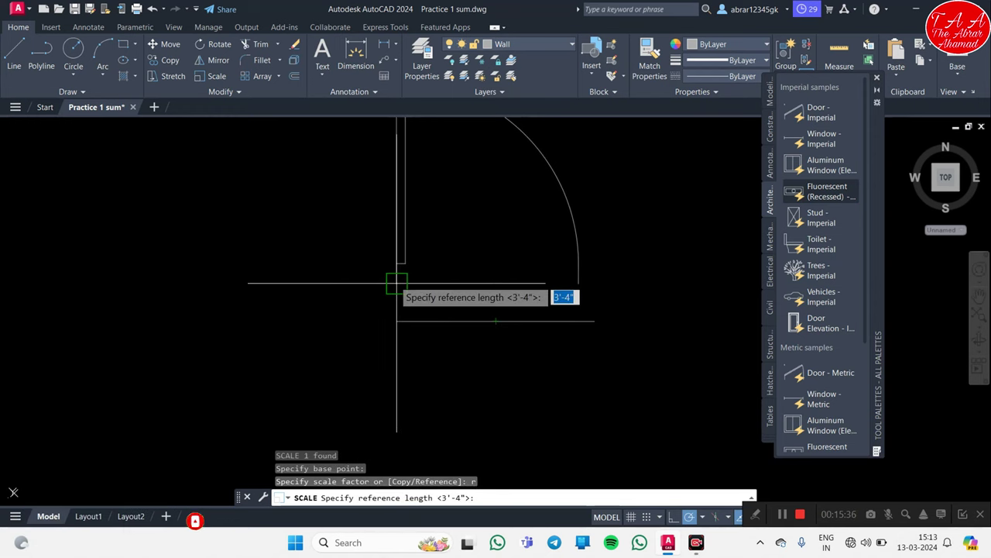
pyautogui.click(396, 280)
pyautogui.click(577, 282)
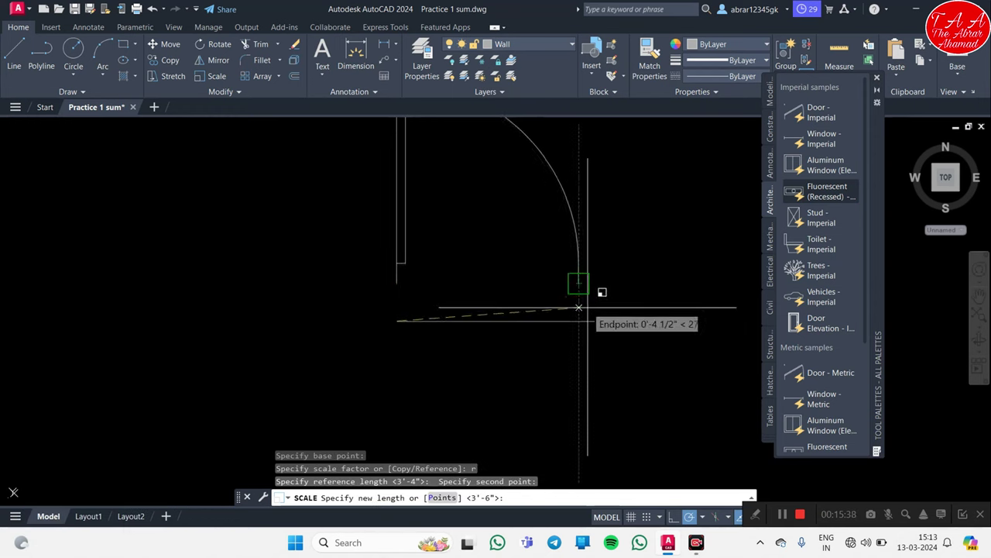
pyautogui.click(593, 319)
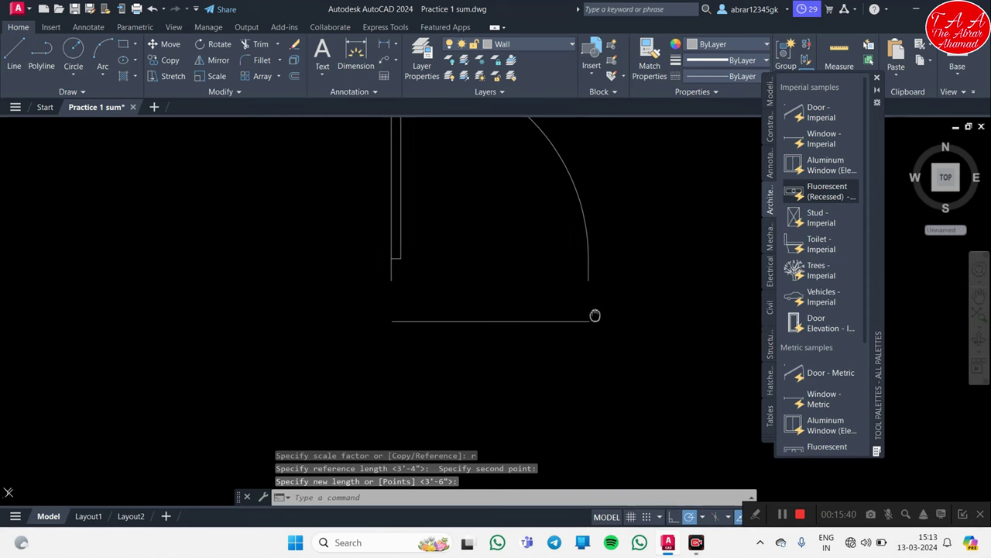
pyautogui.scroll(-2, 576, 306)
pyautogui.scroll(3, 568, 300)
pyautogui.moveTo(568, 299); pyautogui.dragTo(523, 342, button='middle')
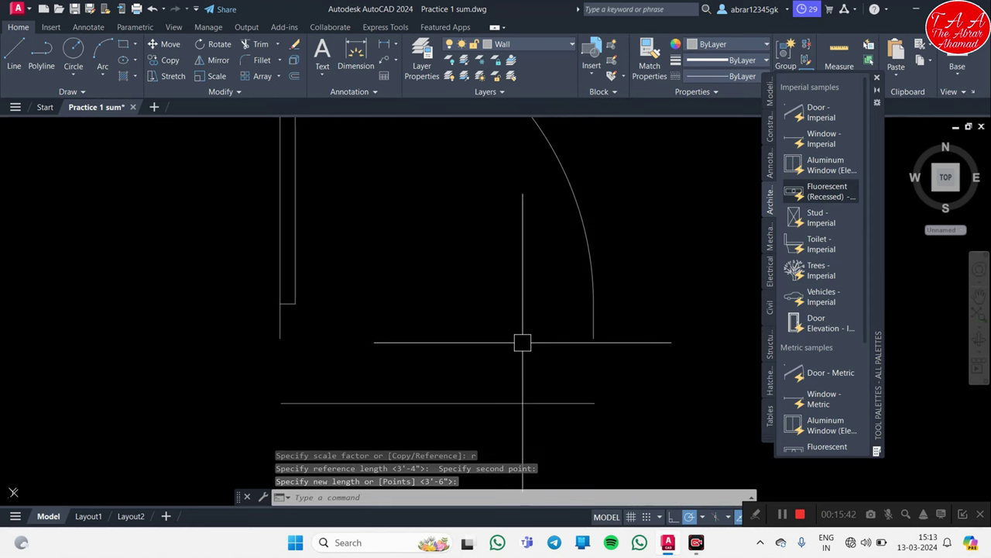
pyautogui.press('Escape')
# Step: Start measuring, then start moving the door block, and cancel both commands
pyautogui.press('Return')
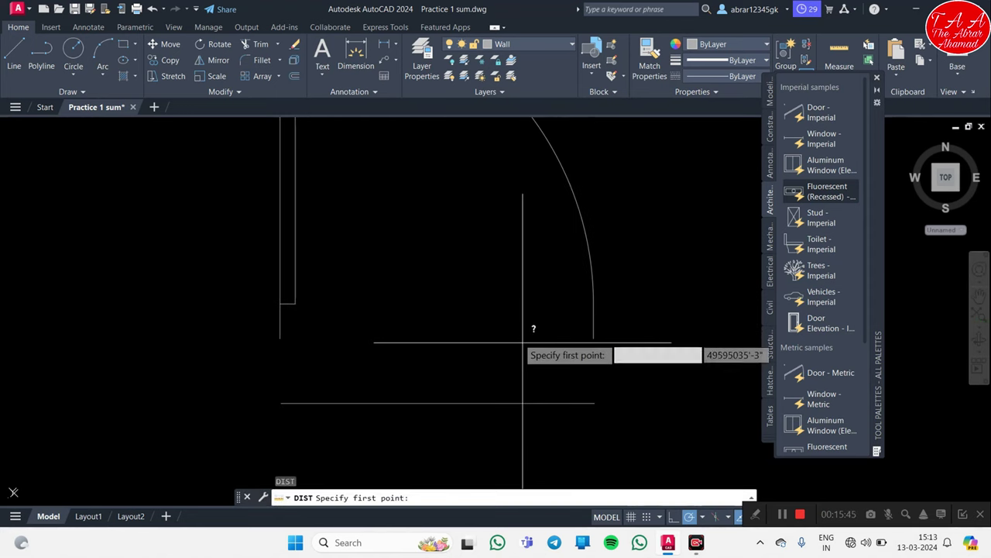
pyautogui.click(281, 339)
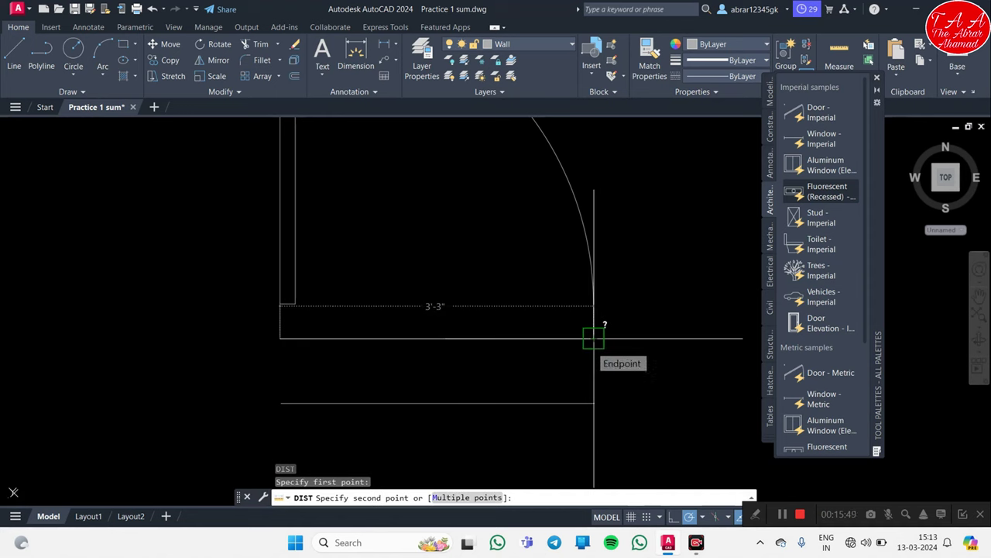
pyautogui.press('Escape')
pyautogui.click(602, 328)
pyautogui.click(574, 320)
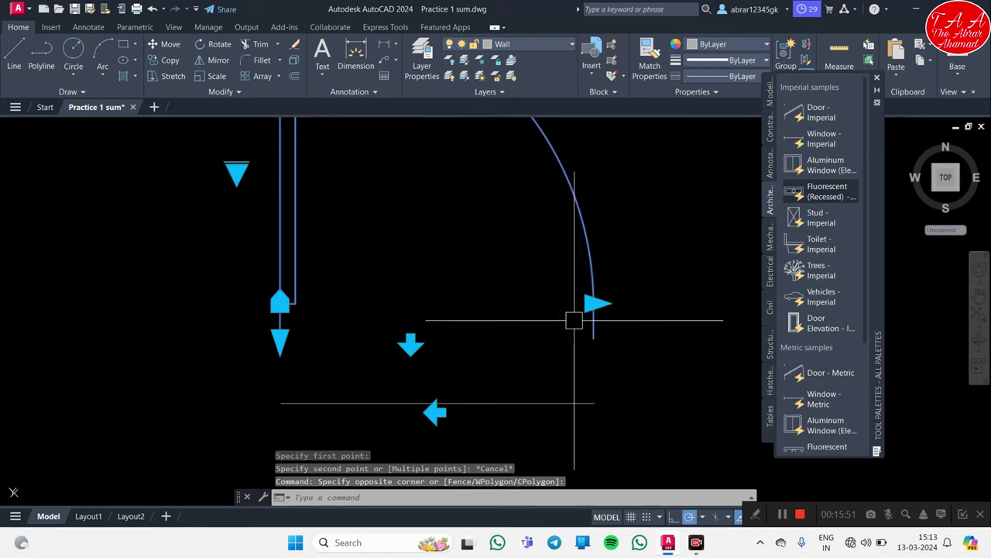
pyautogui.write('m')
pyautogui.press('Return')
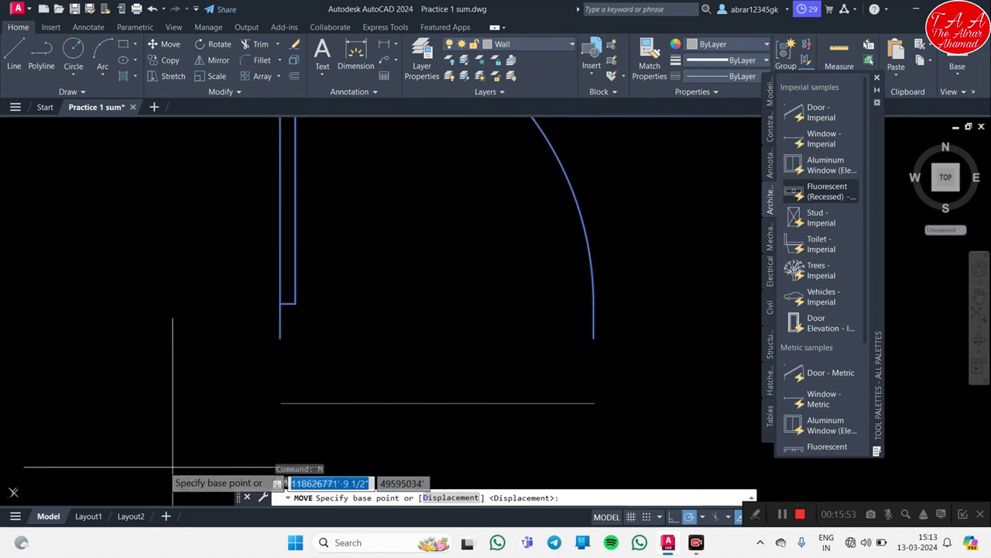
pyautogui.click(279, 306)
pyautogui.scroll(-5, 295, 289)
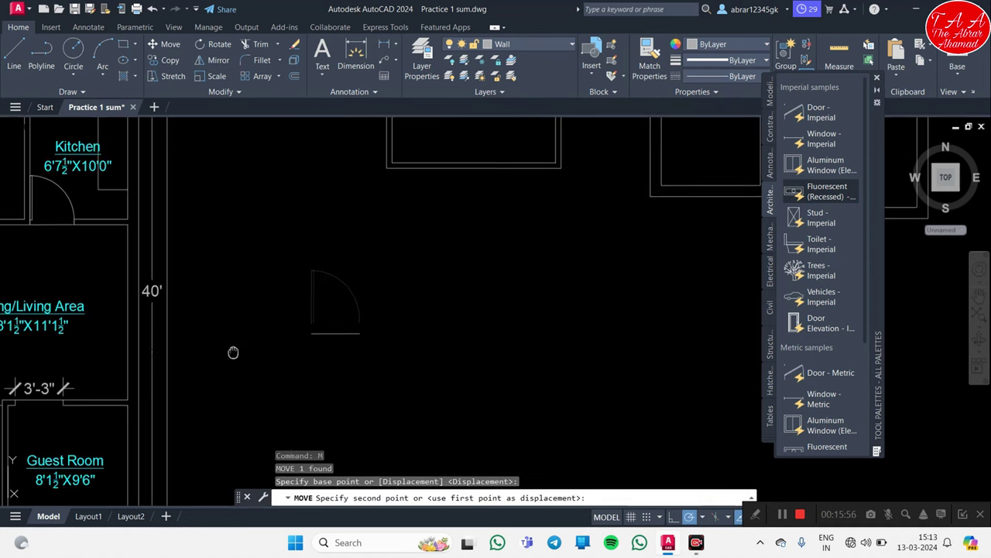
pyautogui.moveTo(232, 350); pyautogui.dragTo(446, 209, button='middle')
pyautogui.scroll(5, 275, 205)
pyautogui.scroll(2, 259, 223)
pyautogui.press('Escape')
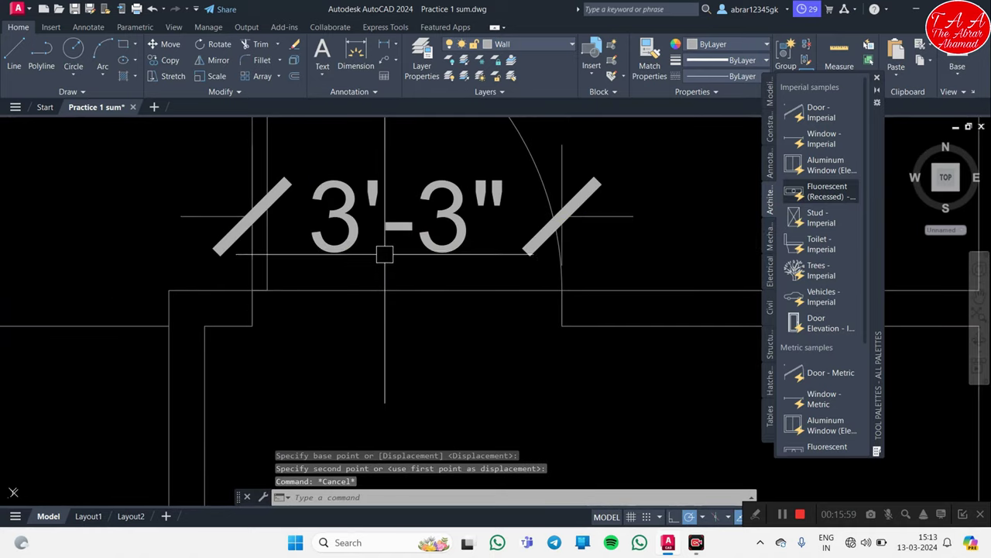
# Step: Erase the 3'-3" dimension and flip the door to the other side of the wall
pyautogui.click(376, 221)
pyautogui.press('Return')
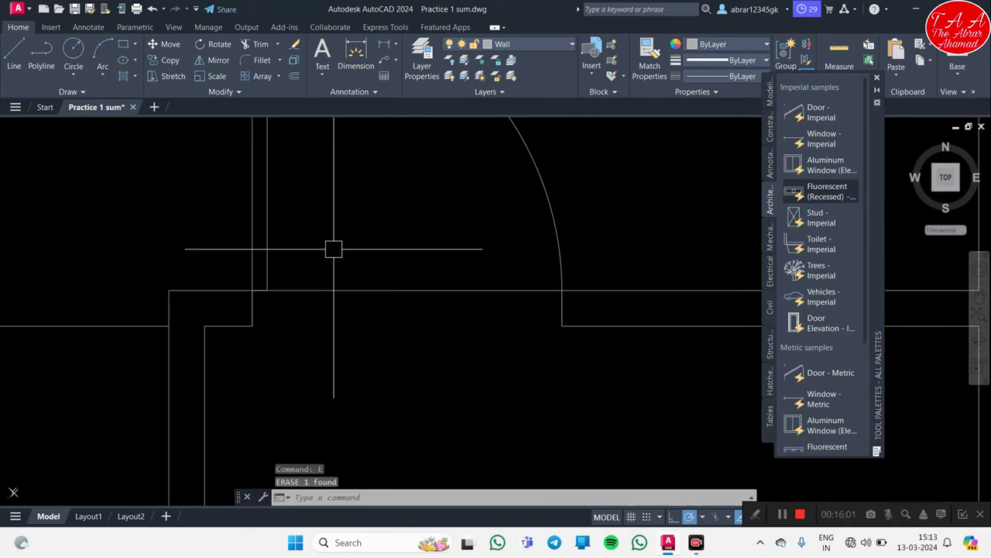
pyautogui.click(356, 286)
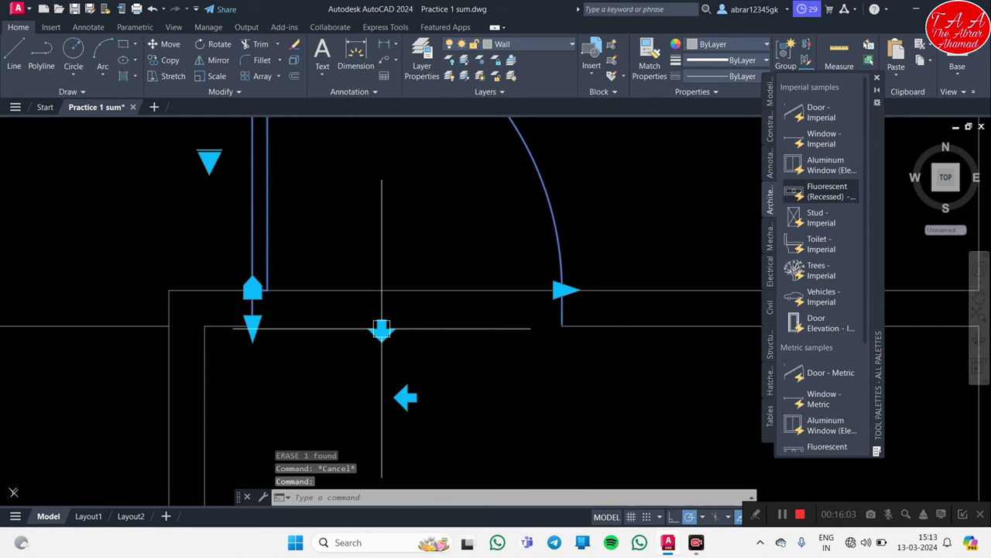
pyautogui.click(382, 329)
pyautogui.moveTo(442, 379); pyautogui.dragTo(450, 326, button='middle')
pyautogui.press('Escape')
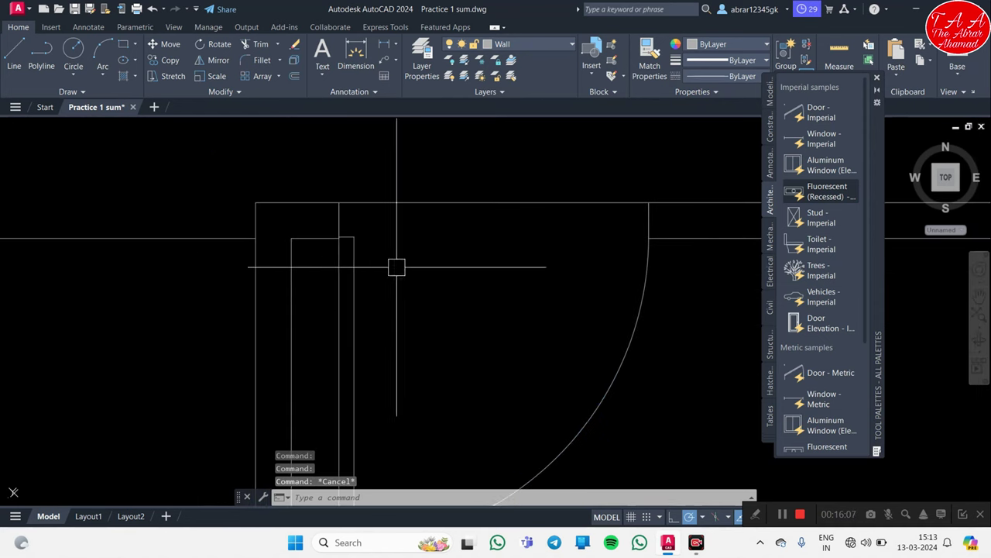
# Step: Move the wall line down from its corner to the lower position
pyautogui.scroll(5, 394, 266)
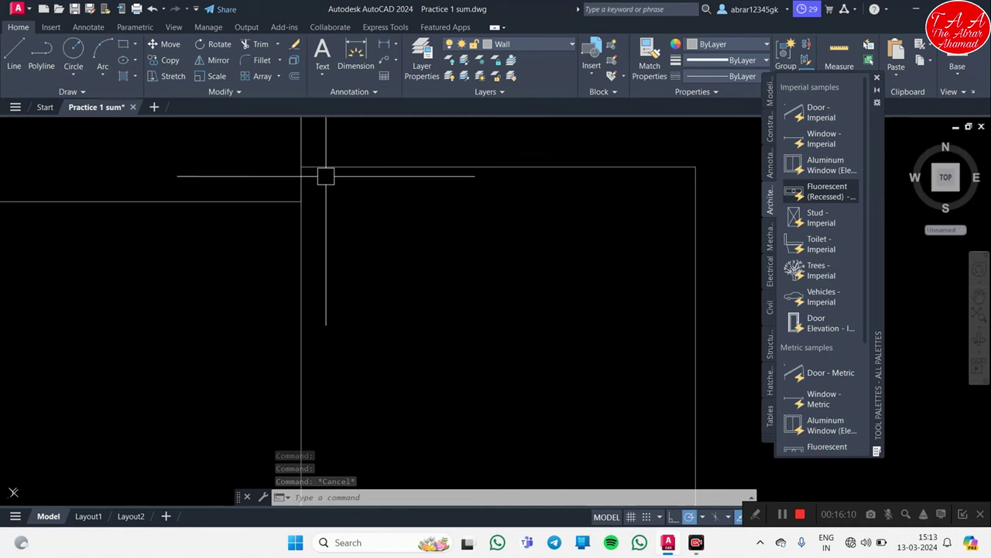
pyautogui.scroll(-2, 341, 194)
pyautogui.click(346, 181)
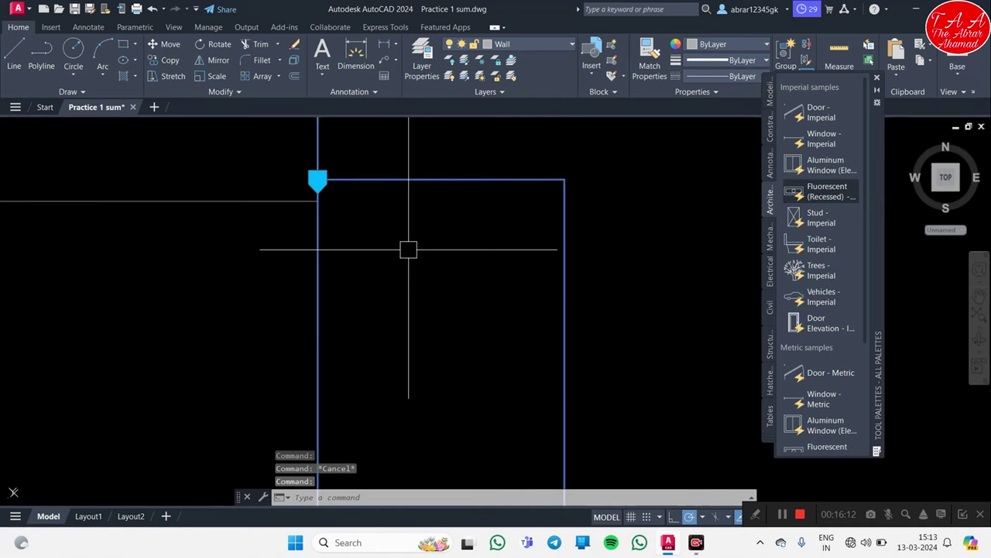
pyautogui.write('M')
pyautogui.press('Return')
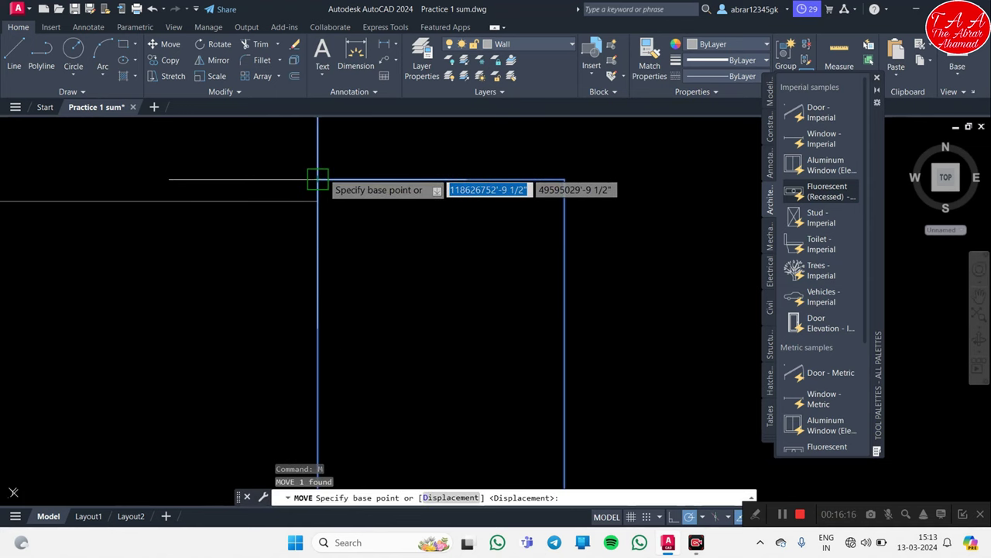
pyautogui.click(318, 179)
pyautogui.click(318, 196)
# Step: Pan and zoom out to check the Guest Room door and bring the Kitchen into view
pyautogui.scroll(-2, 363, 275)
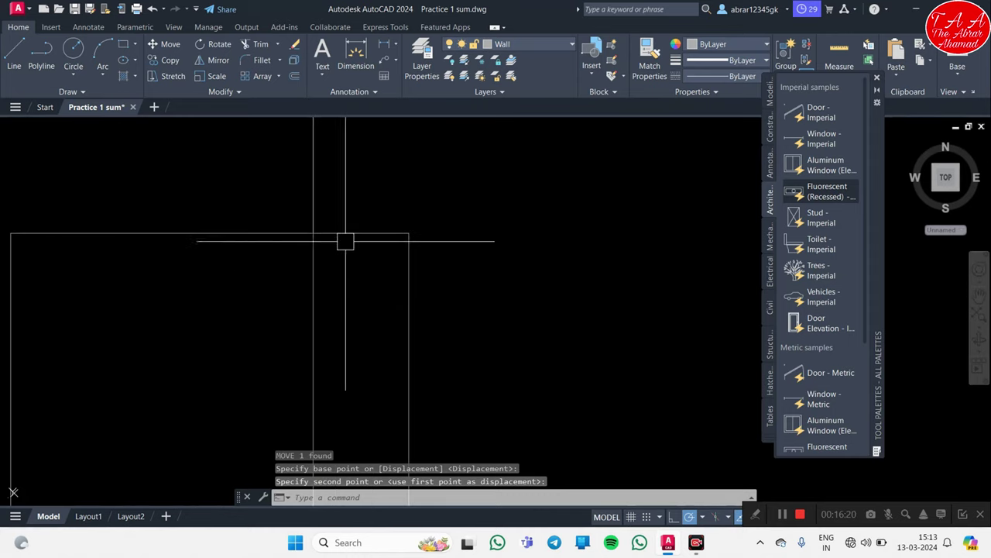
pyautogui.scroll(3, 365, 275)
pyautogui.moveTo(537, 321); pyautogui.dragTo(502, 288, button='middle')
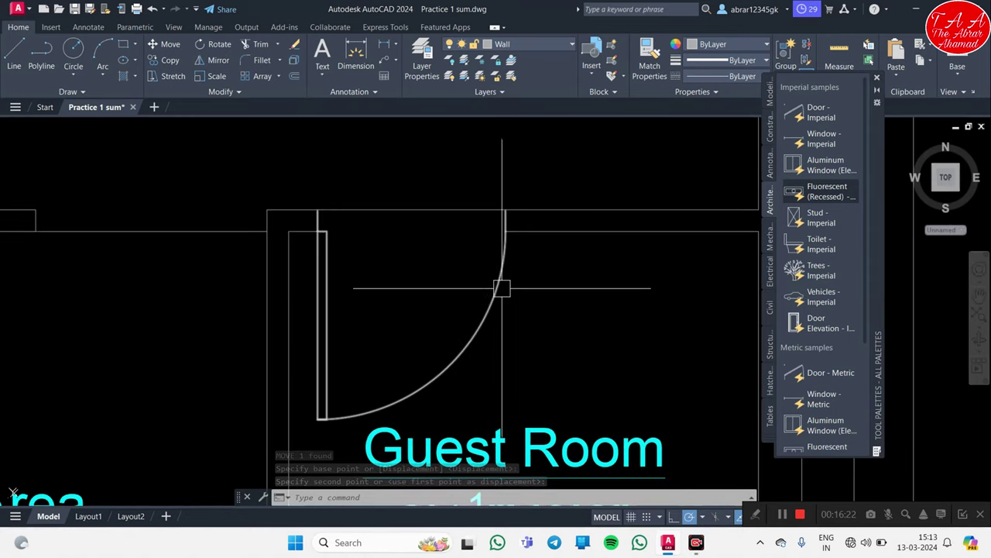
pyautogui.scroll(2, 504, 245)
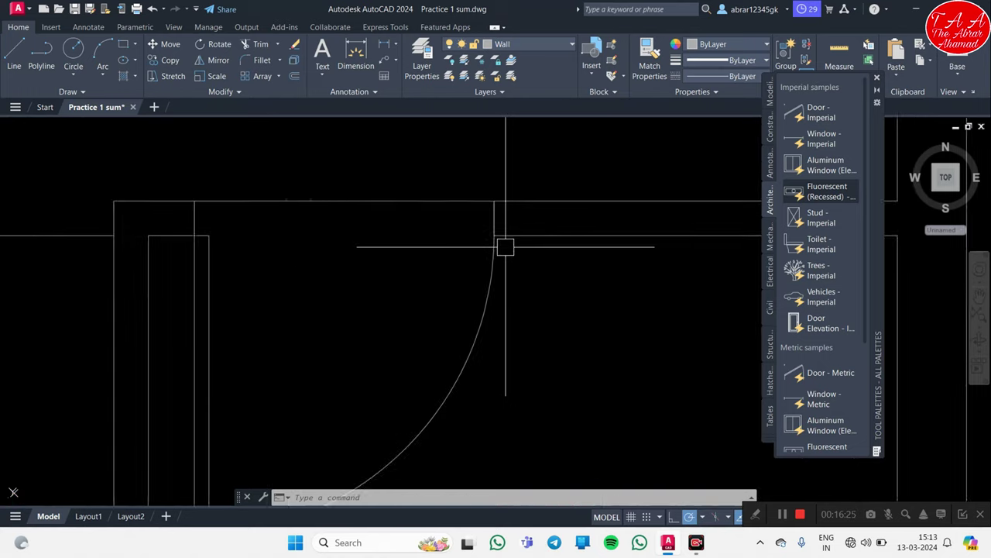
pyautogui.scroll(-6, 502, 287)
pyautogui.scroll(-2, 501, 287)
pyautogui.scroll(-2, 481, 271)
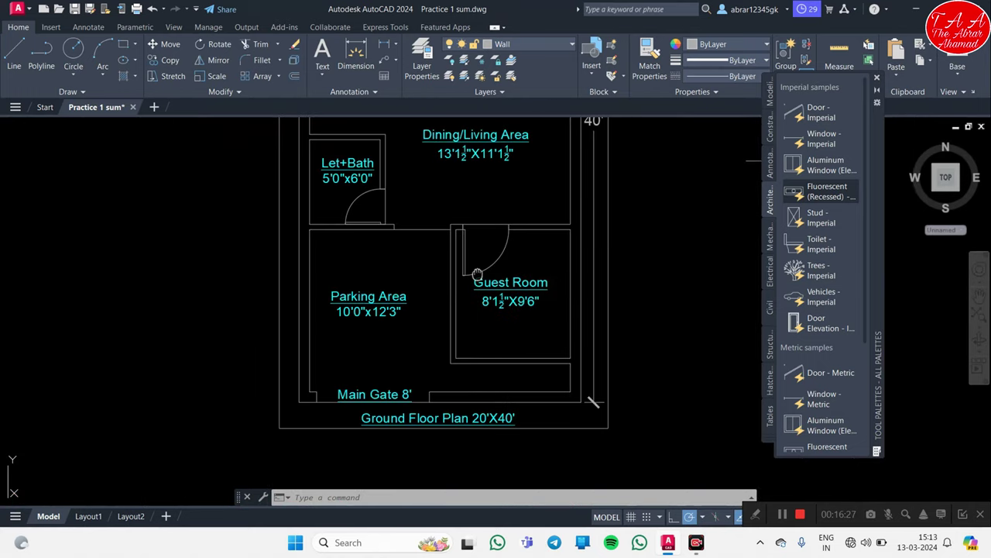
pyautogui.moveTo(477, 274); pyautogui.dragTo(551, 324, button='middle')
pyautogui.moveTo(470, 192); pyautogui.dragTo(462, 272, button='middle')
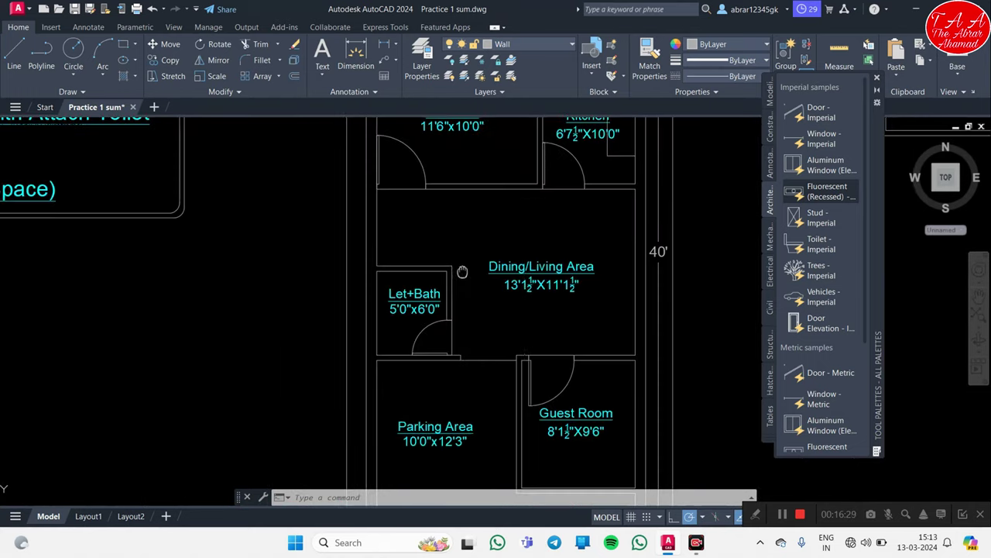
# Step: Copy the Kitchen door into the new wall opening with CO
pyautogui.click(557, 174)
pyautogui.write('co')
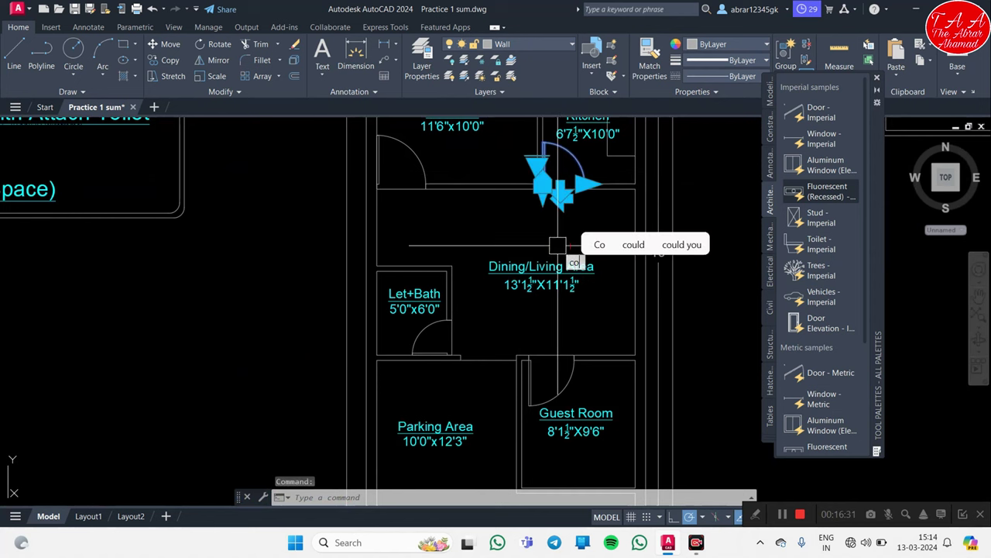
pyautogui.press('Return')
pyautogui.click(558, 225)
pyautogui.moveTo(558, 225); pyautogui.dragTo(547, 152, button='middle')
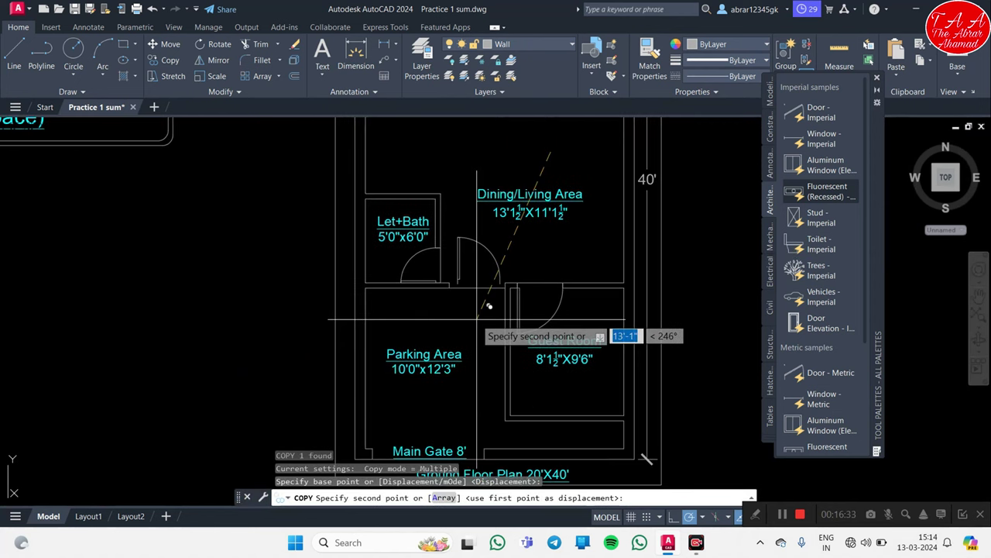
pyautogui.click(457, 295)
pyautogui.press('Escape')
pyautogui.scroll(5, 458, 295)
# Step: Move the door below Let+Bath to a new position
pyautogui.click(468, 269)
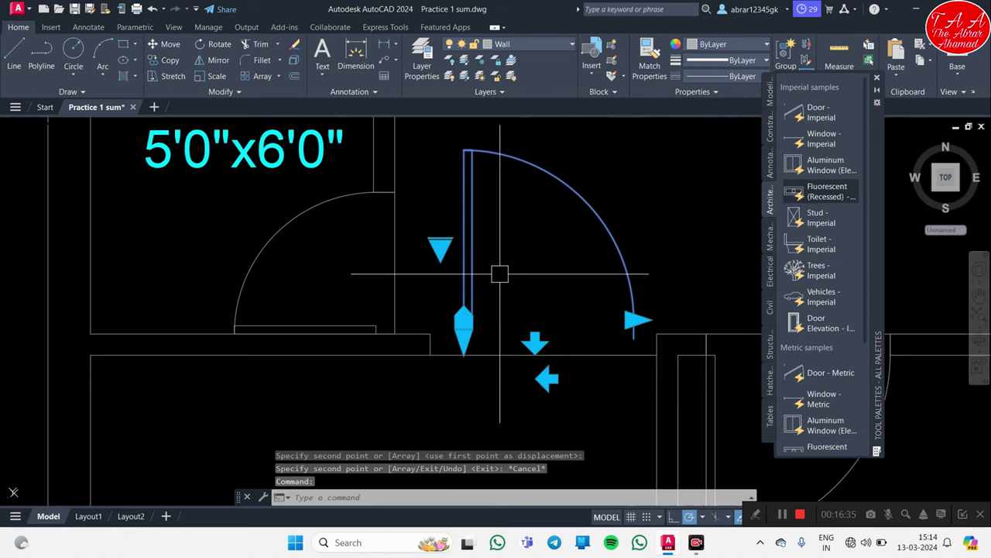
pyautogui.write('m')
pyautogui.press('Return')
pyautogui.moveTo(377, 349); pyautogui.dragTo(608, 166, button='middle')
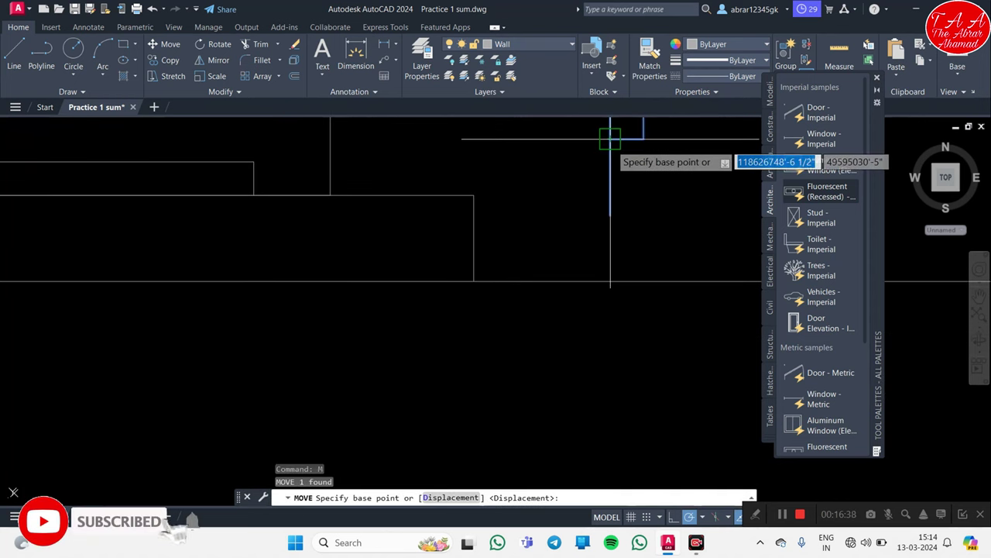
pyautogui.click(610, 140)
pyautogui.click(488, 195)
pyautogui.scroll(3, 486, 277)
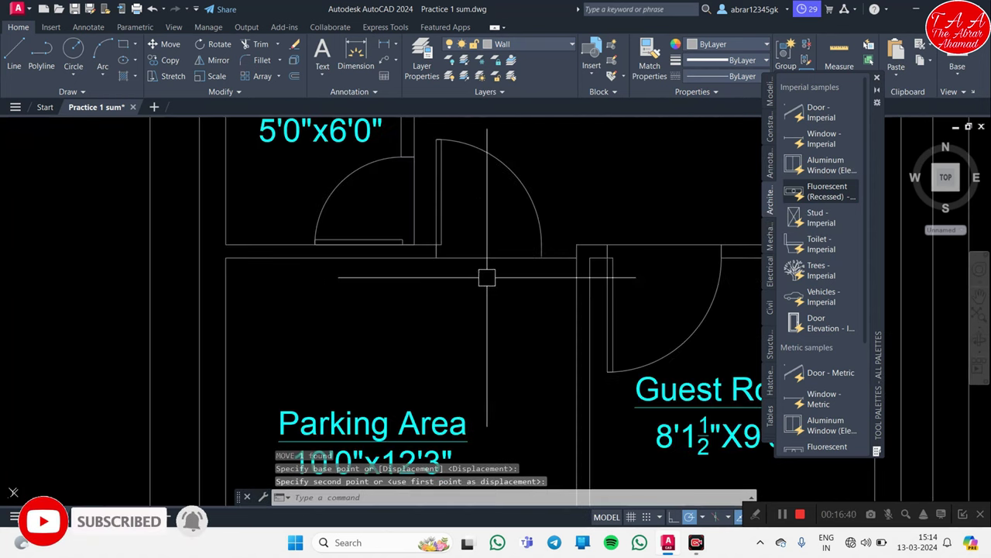
pyautogui.moveTo(486, 277); pyautogui.dragTo(372, 318, button='middle')
pyautogui.press('Escape')
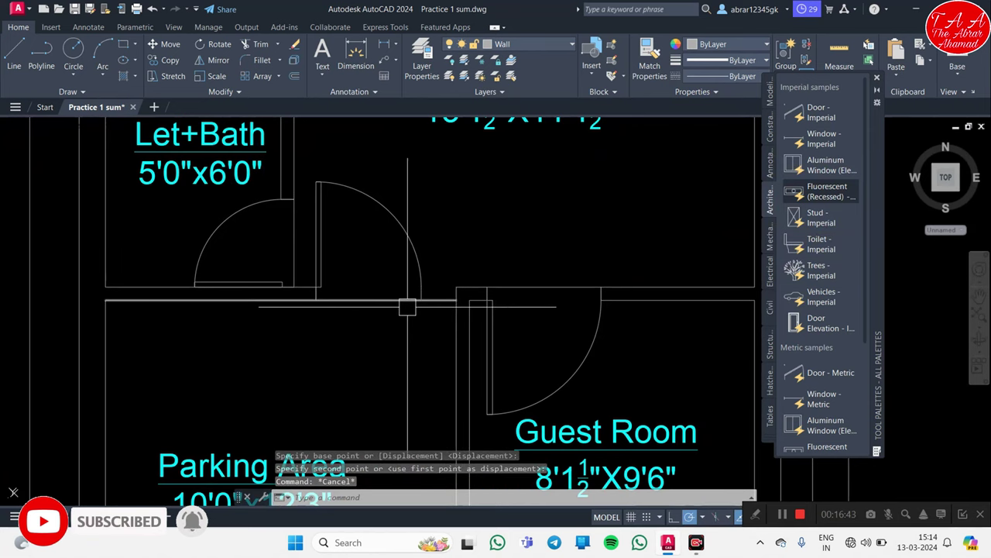
pyautogui.scroll(3, 408, 306)
pyautogui.press('Escape')
pyautogui.press('Escape')
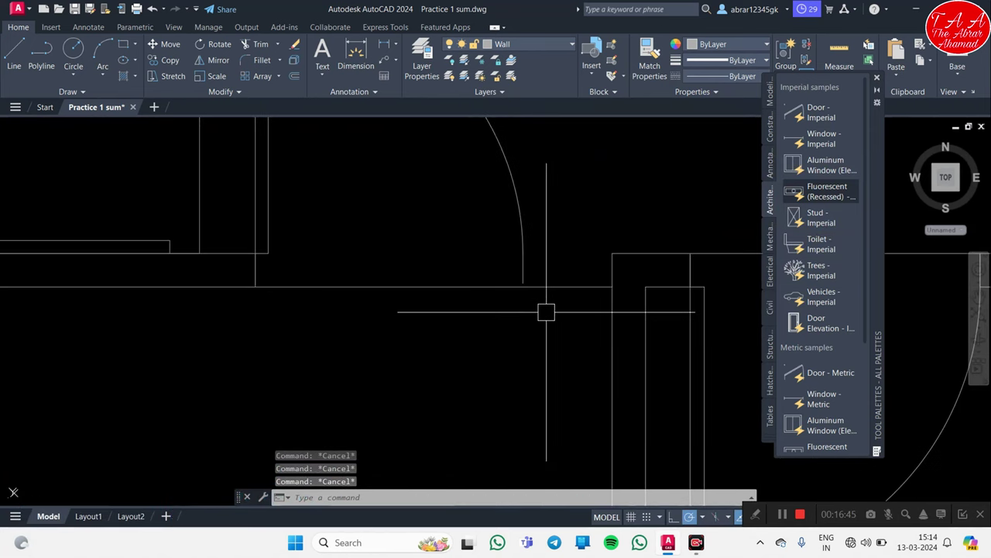
pyautogui.write('o')
# Step: Measure the 4' opening with a linear dimension, then cancel without placing it
pyautogui.press('Return')
pyautogui.press('Escape')
pyautogui.press('Return')
pyautogui.press('Escape')
pyautogui.write('d')
pyautogui.click(547, 313)
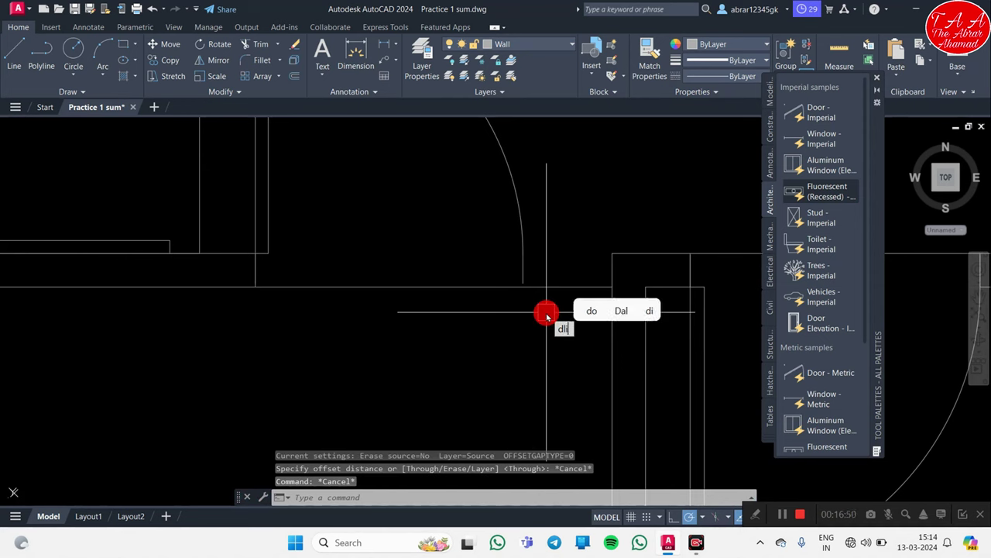
pyautogui.press('Return')
pyautogui.click(257, 287)
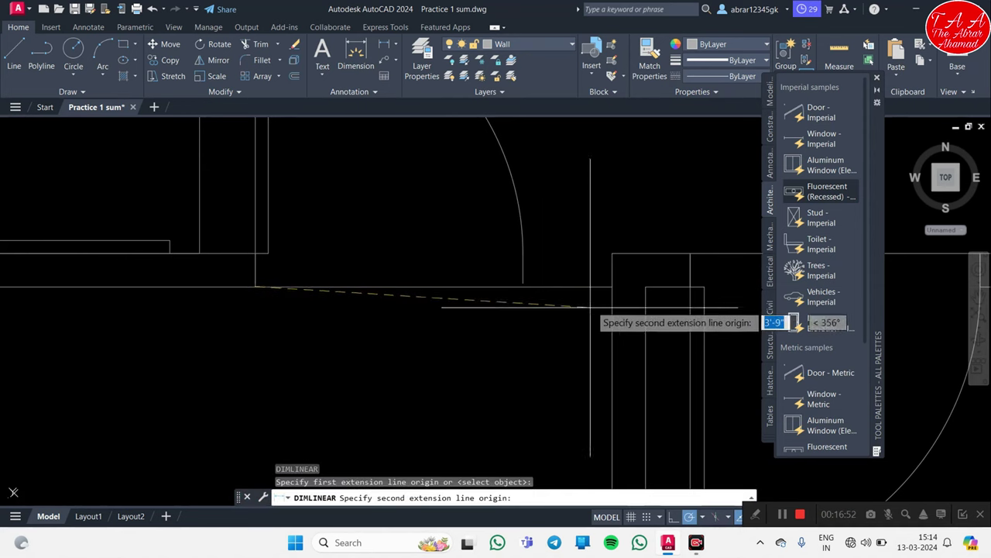
pyautogui.click(611, 286)
pyautogui.scroll(-5, 579, 333)
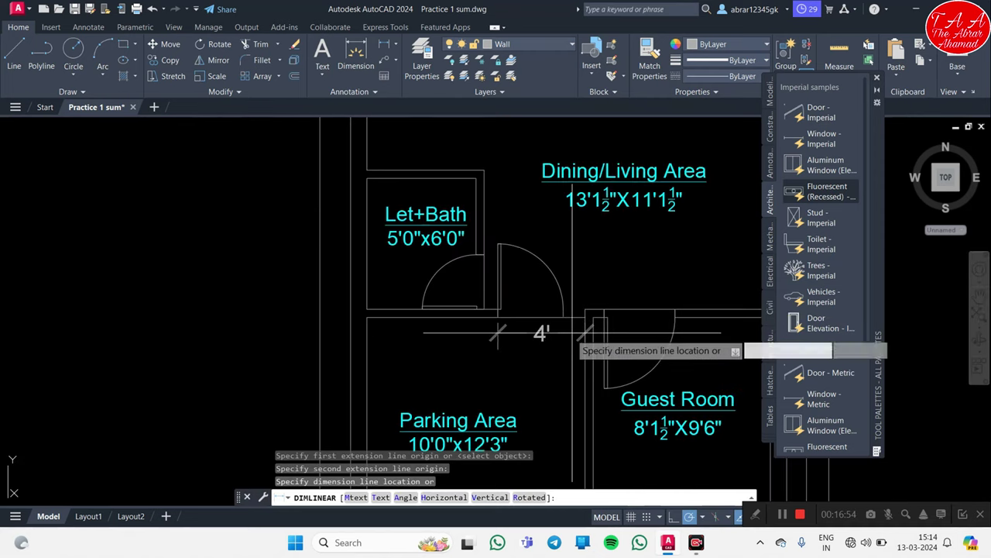
pyautogui.moveTo(573, 337); pyautogui.dragTo(539, 301, button='middle')
pyautogui.press('Escape')
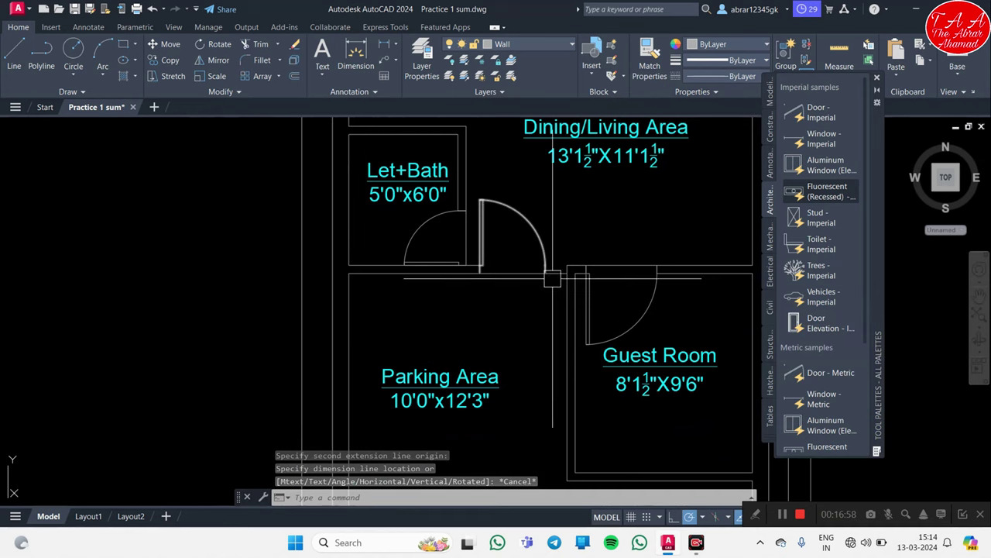
# Step: Set a 2' offset distance, then try reshaping the door and cancel
pyautogui.moveTo(539, 301); pyautogui.dragTo(497, 281, button='middle')
pyautogui.scroll(3, 499, 227)
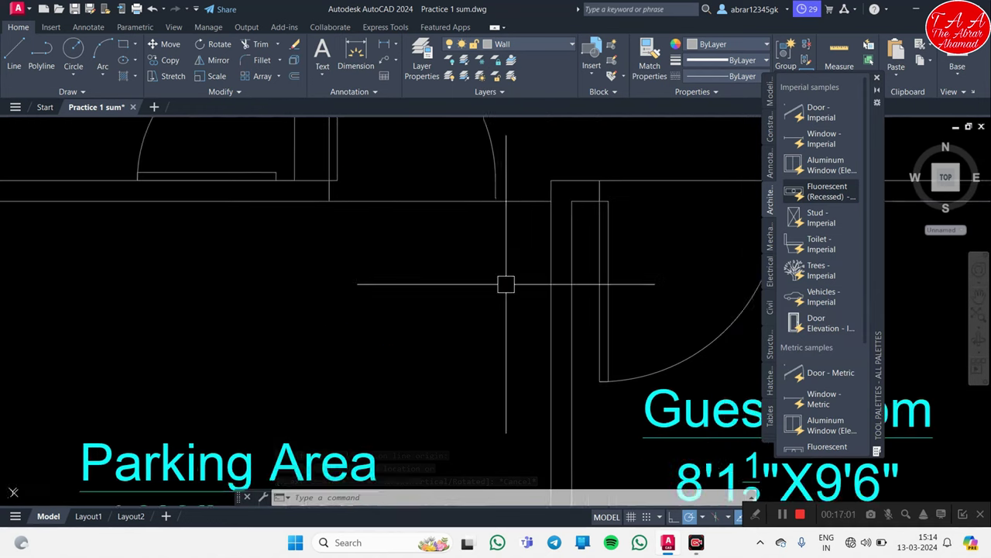
pyautogui.scroll(2, 506, 284)
pyautogui.press('Escape')
pyautogui.press('Escape')
pyautogui.write('o')
pyautogui.press('Return')
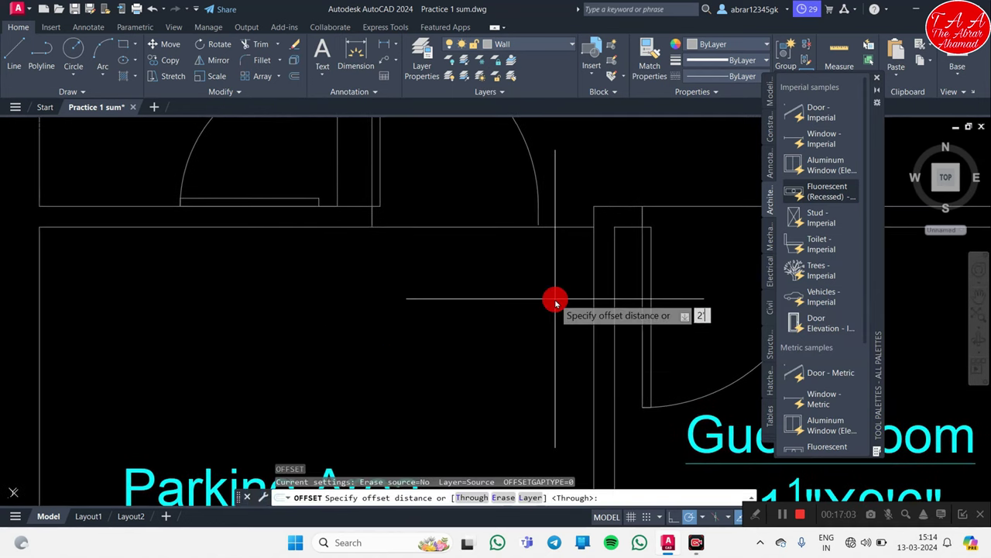
pyautogui.write("2'")
pyautogui.press('Return')
pyautogui.press('Return')
pyautogui.click(532, 178)
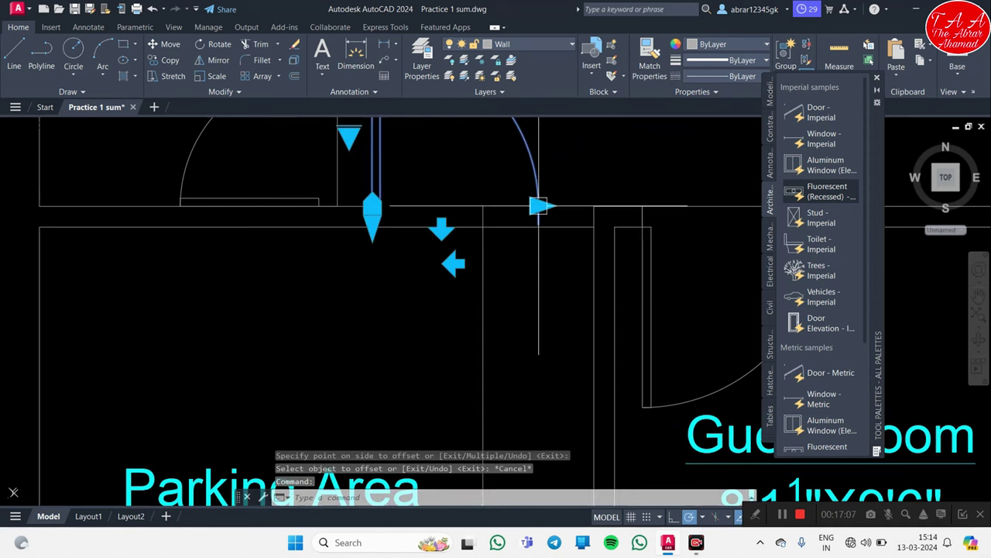
pyautogui.click(536, 206)
pyautogui.press('Escape')
# Step: Erase the stray vertical line near the doorway
pyautogui.click(483, 295)
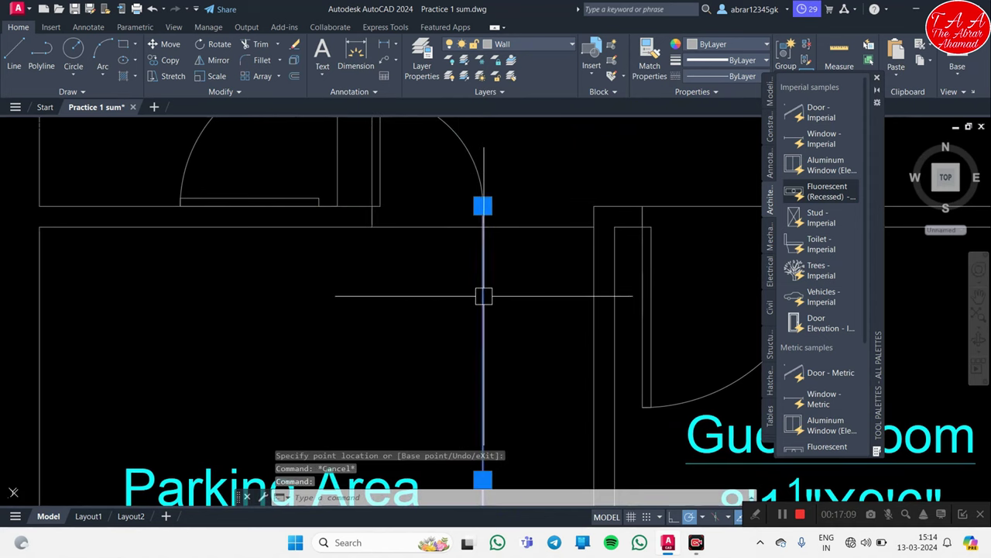
pyautogui.write('e')
pyautogui.press('Return')
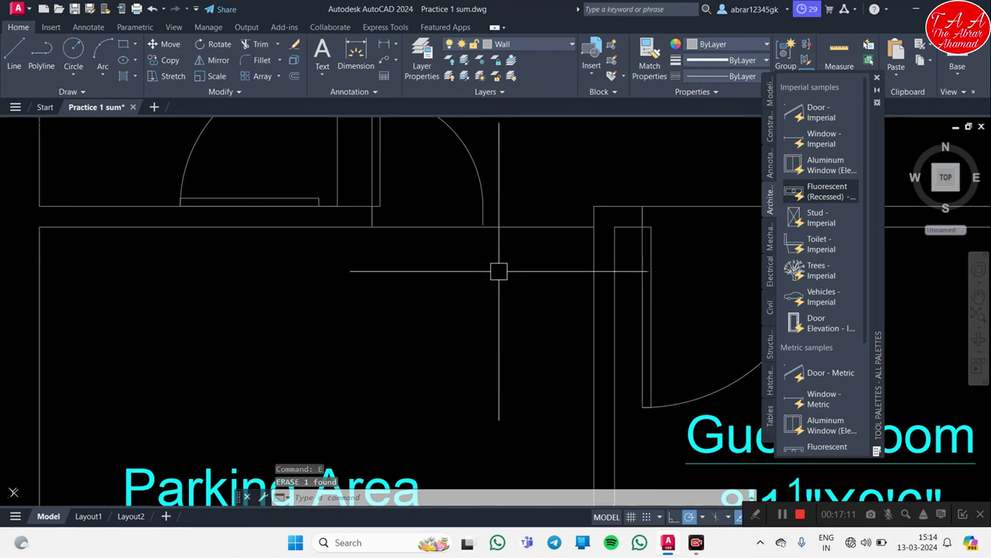
pyautogui.moveTo(508, 291); pyautogui.dragTo(515, 345, button='middle')
# Step: Grip-stretch the door's swing smaller so it fills half the doorway
pyautogui.click(487, 259)
pyautogui.click(488, 259)
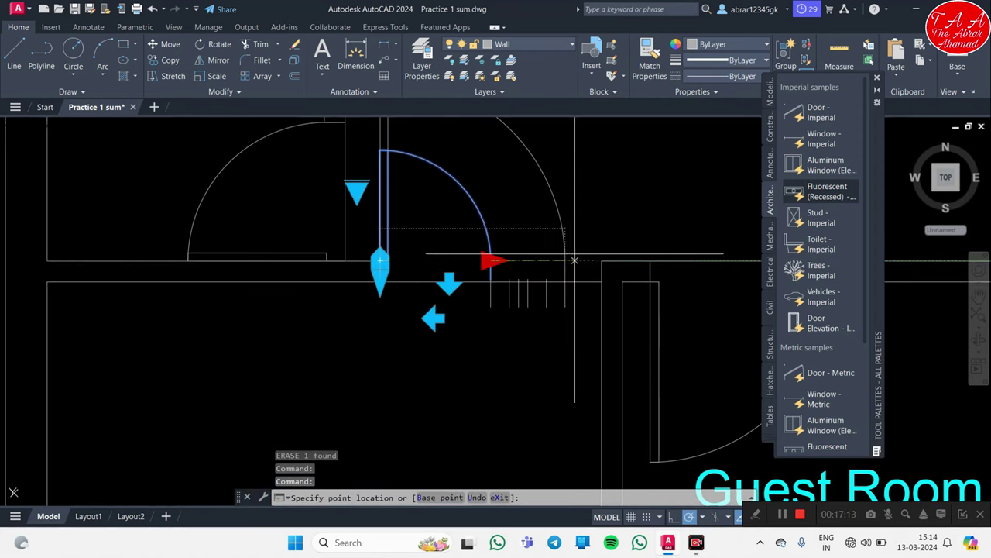
pyautogui.press('Escape')
pyautogui.click(558, 247)
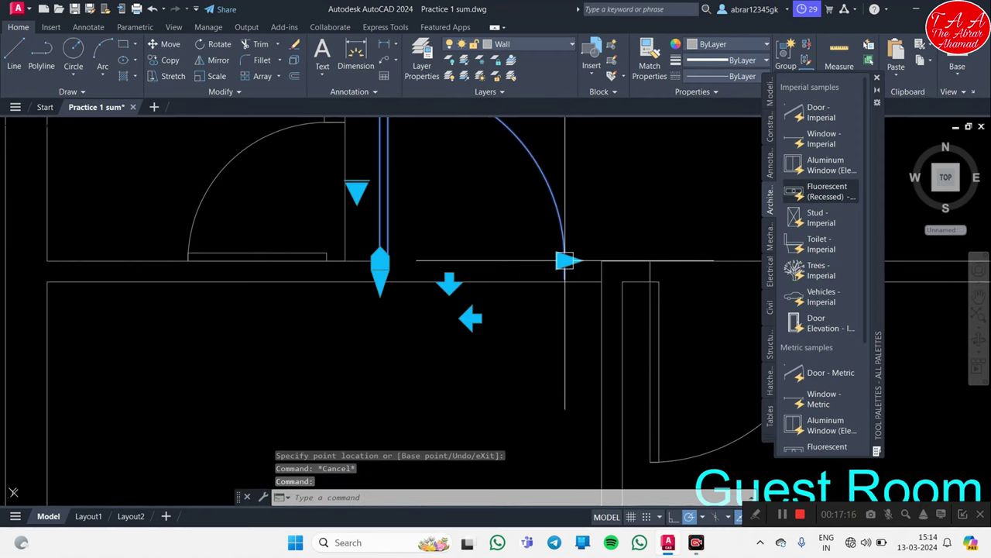
pyautogui.click(566, 262)
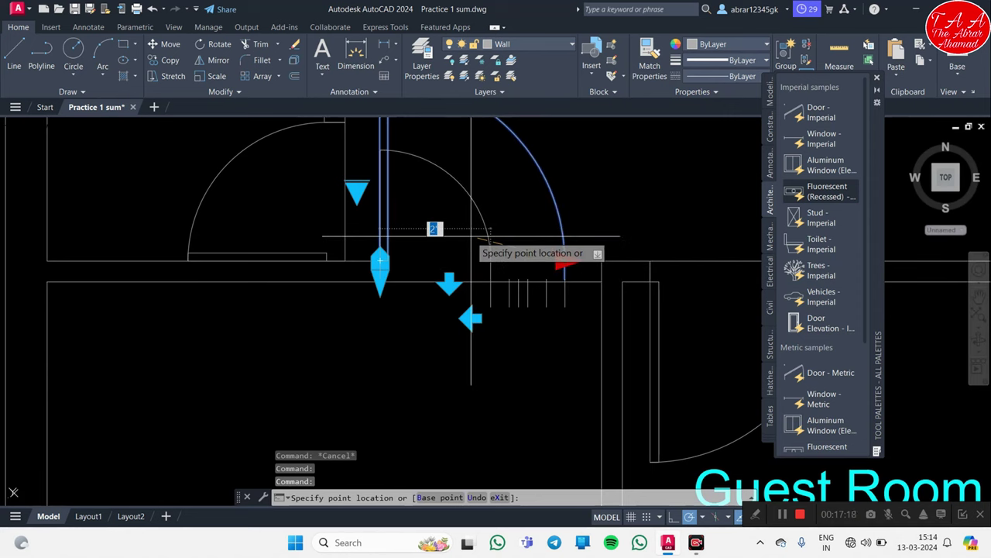
pyautogui.click(471, 236)
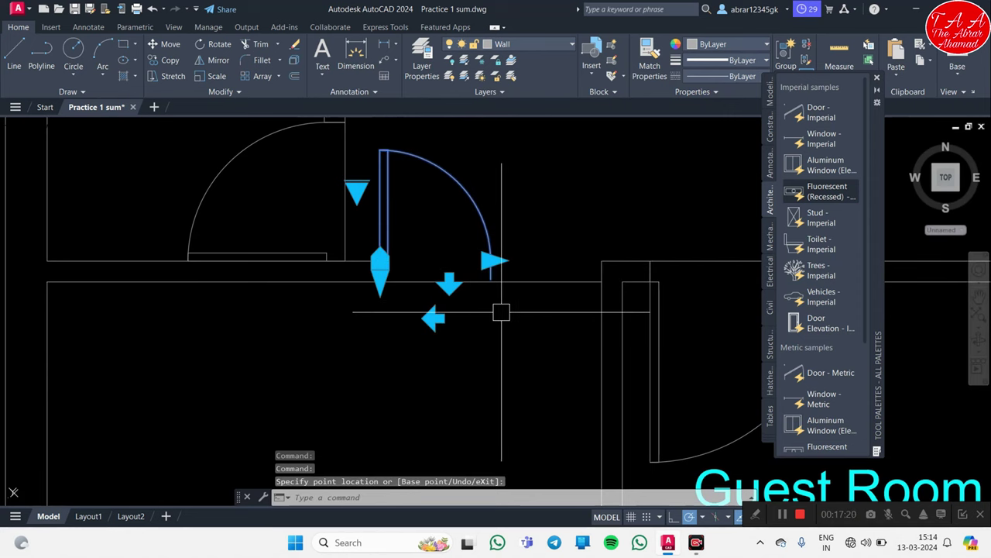
pyautogui.press('Escape')
pyautogui.write('m')
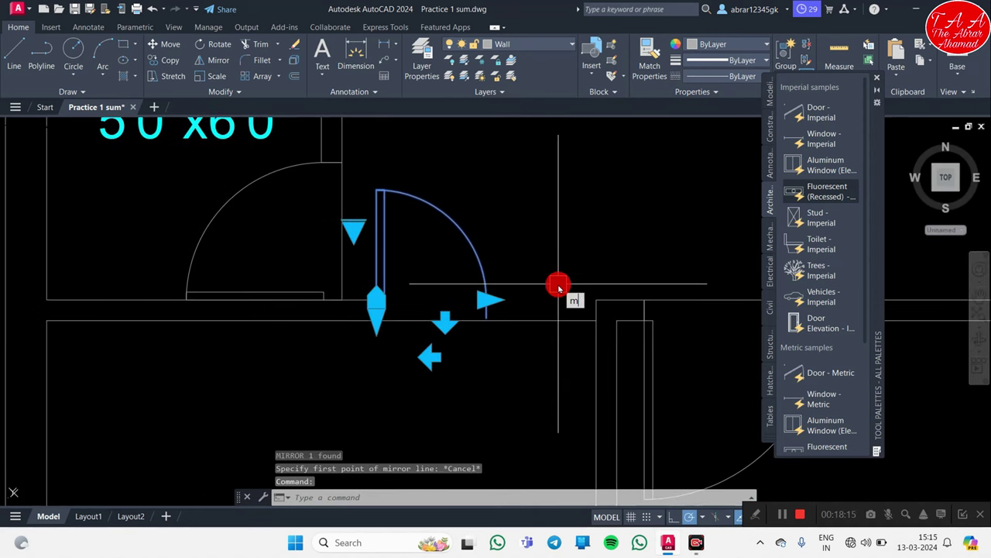
# Step: Mirror the door about a vertical line from its arc end, forming a double door
pyautogui.write('i')
pyautogui.press('Return')
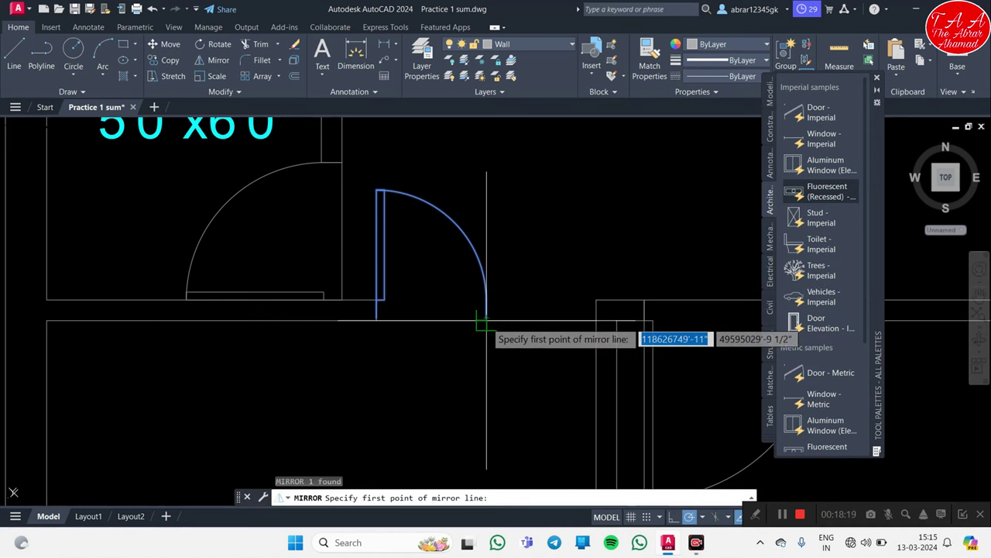
pyautogui.scroll(3, 481, 318)
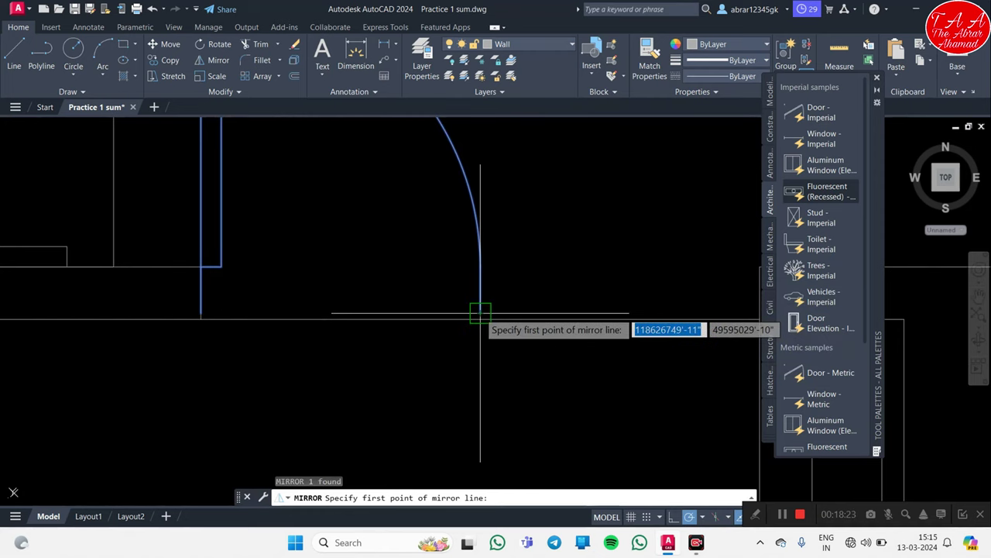
pyautogui.scroll(-4, 480, 318)
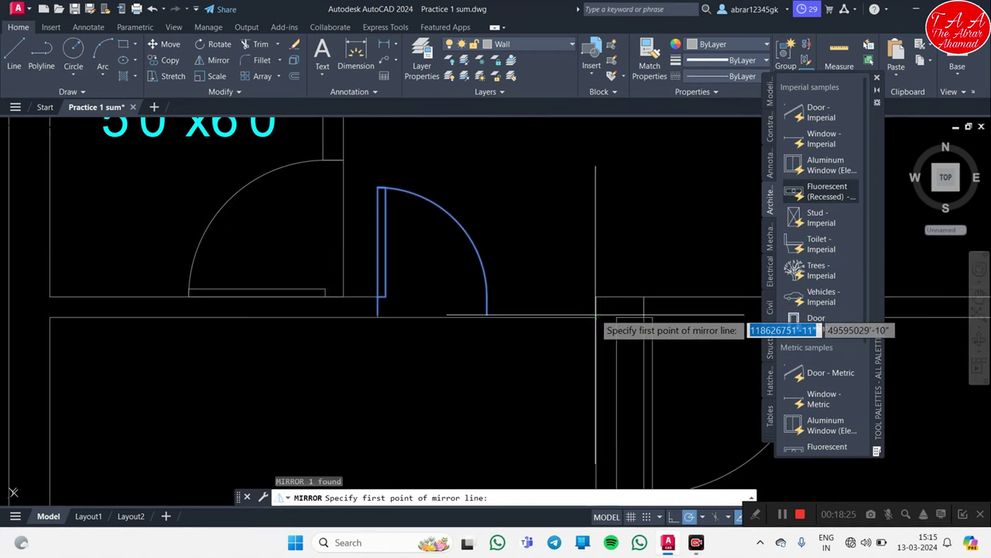
pyautogui.scroll(5, 488, 322)
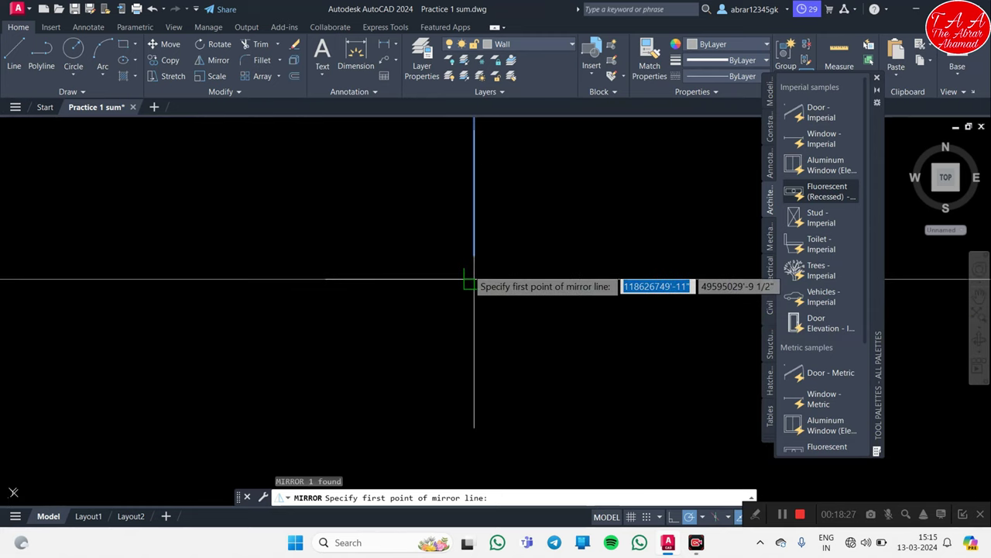
pyautogui.scroll(-2, 472, 259)
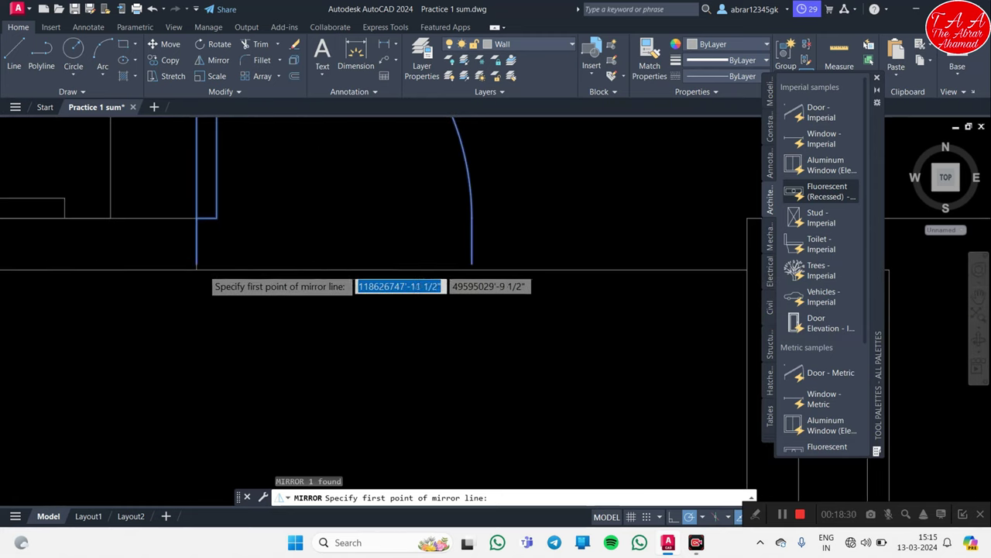
pyautogui.scroll(-3, 245, 305)
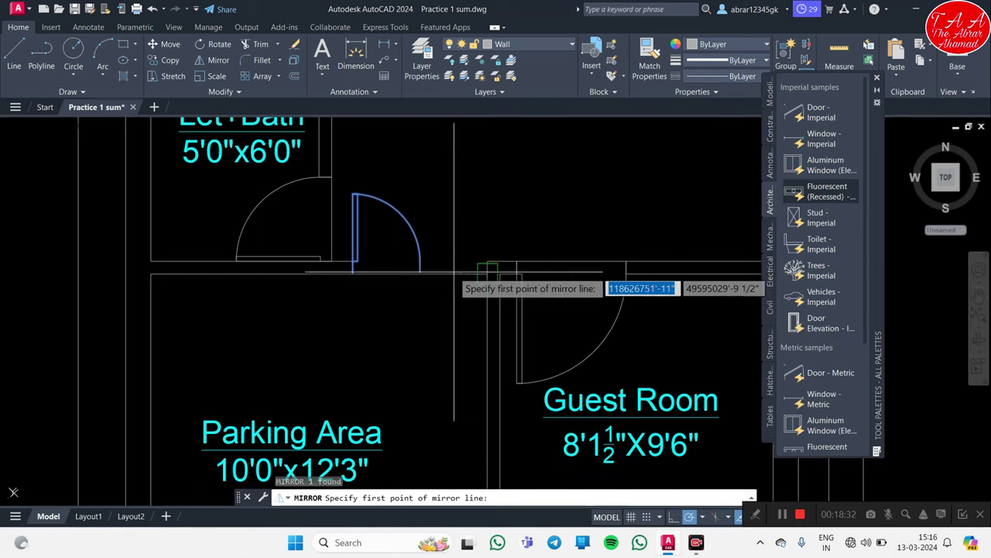
pyautogui.scroll(3, 329, 274)
pyautogui.click(310, 273)
pyautogui.scroll(-3, 310, 272)
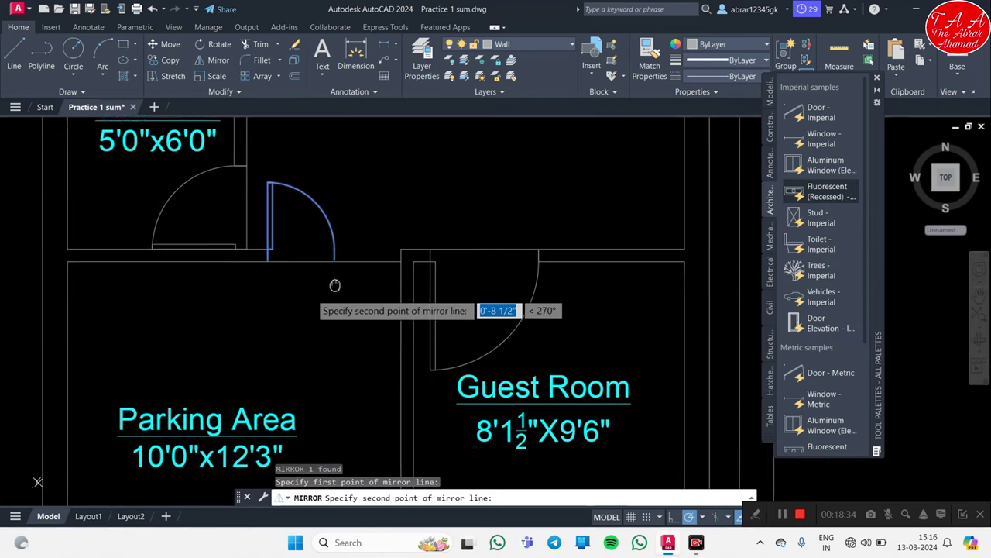
pyautogui.scroll(-1, 336, 283)
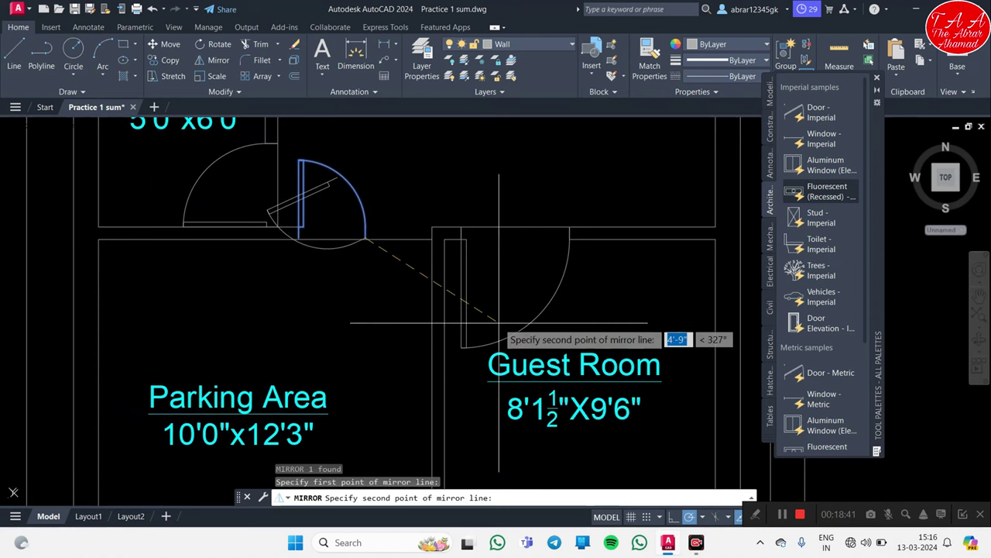
pyautogui.click(365, 345)
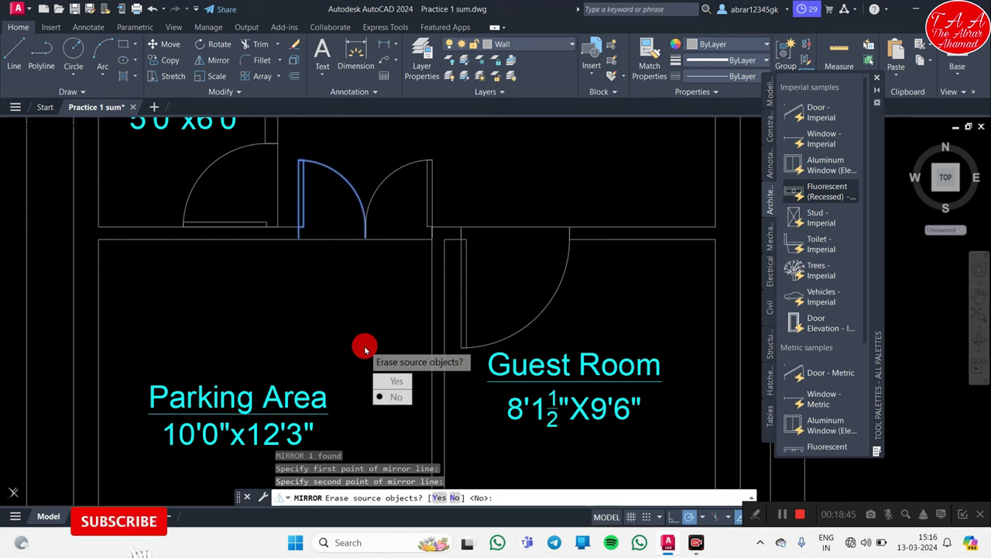
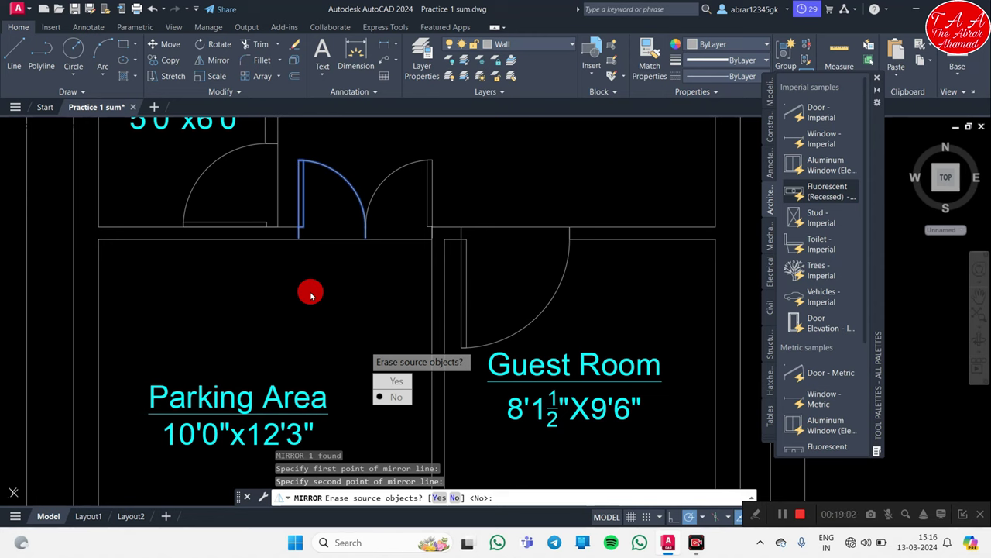
# Step: Answer No to keep the original door leaf, completing the mirrored double door
pyautogui.press('Return')
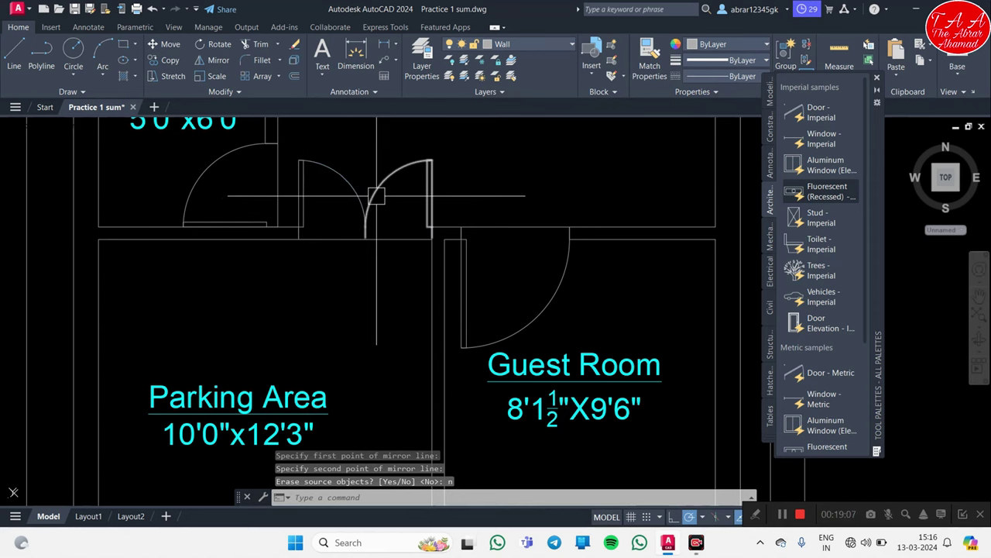
pyautogui.scroll(-3, 316, 159)
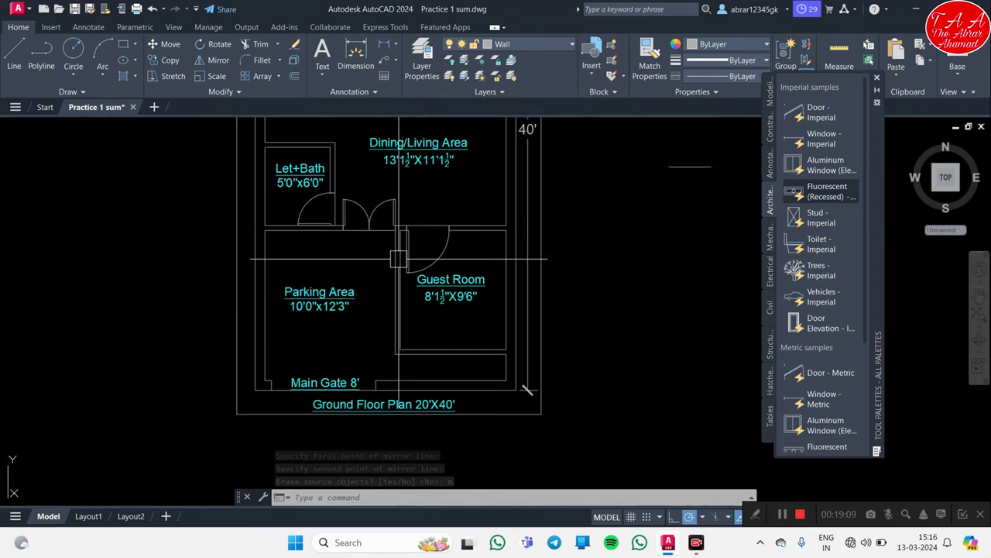
pyautogui.moveTo(316, 160); pyautogui.dragTo(383, 202, button='middle')
pyautogui.scroll(1, 459, 372)
pyautogui.scroll(1, 460, 372)
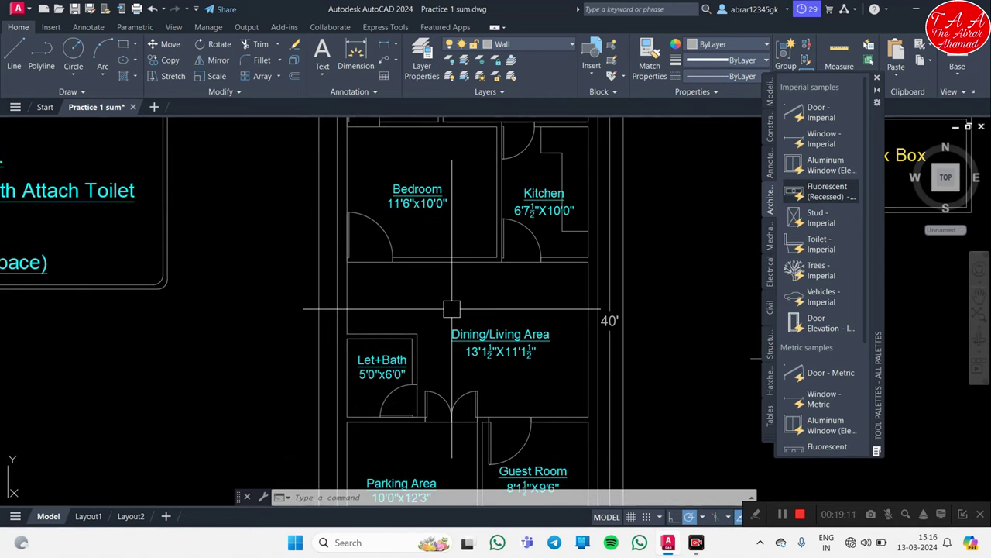
pyautogui.scroll(-5, 449, 303)
pyautogui.scroll(2, 452, 261)
pyautogui.scroll(3, 434, 284)
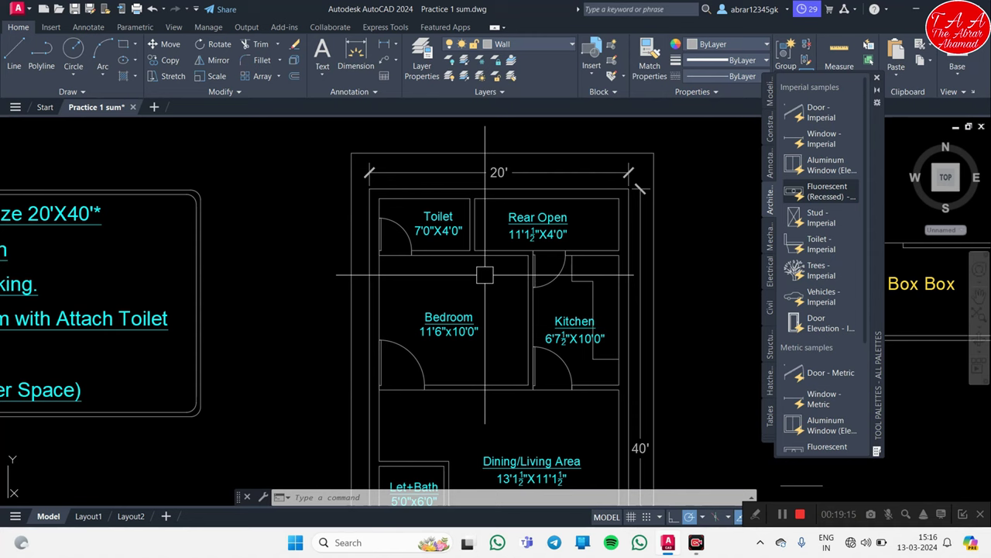
pyautogui.scroll(5, 497, 289)
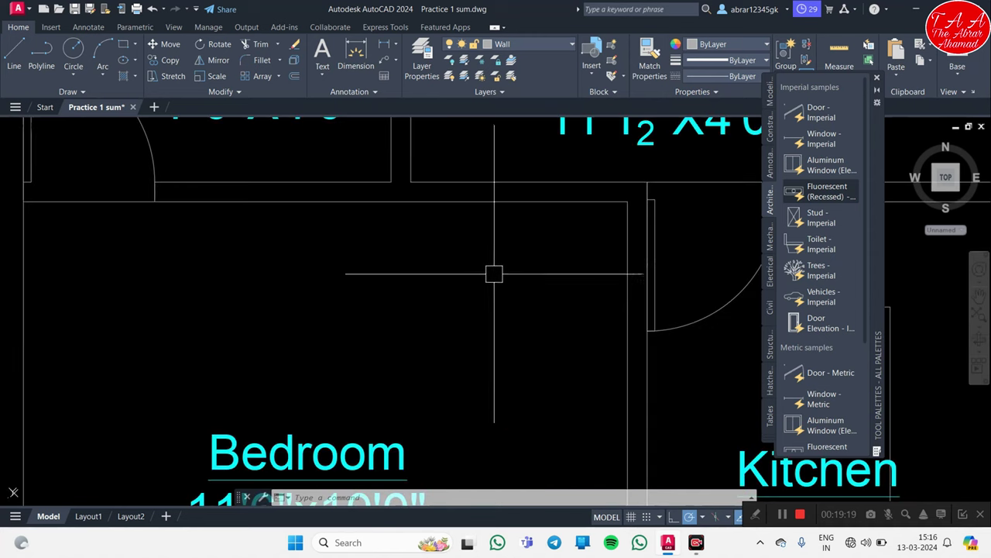
pyautogui.moveTo(493, 272); pyautogui.dragTo(428, 404, button='middle')
pyautogui.scroll(-2, 420, 305)
pyautogui.scroll(-5, 411, 317)
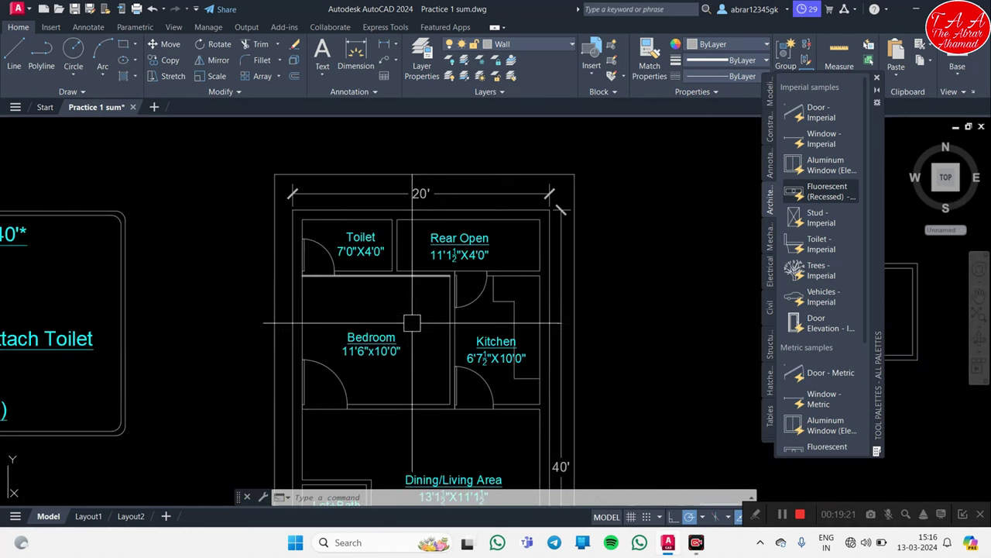
pyautogui.scroll(6, 420, 289)
pyautogui.scroll(-4, 410, 217)
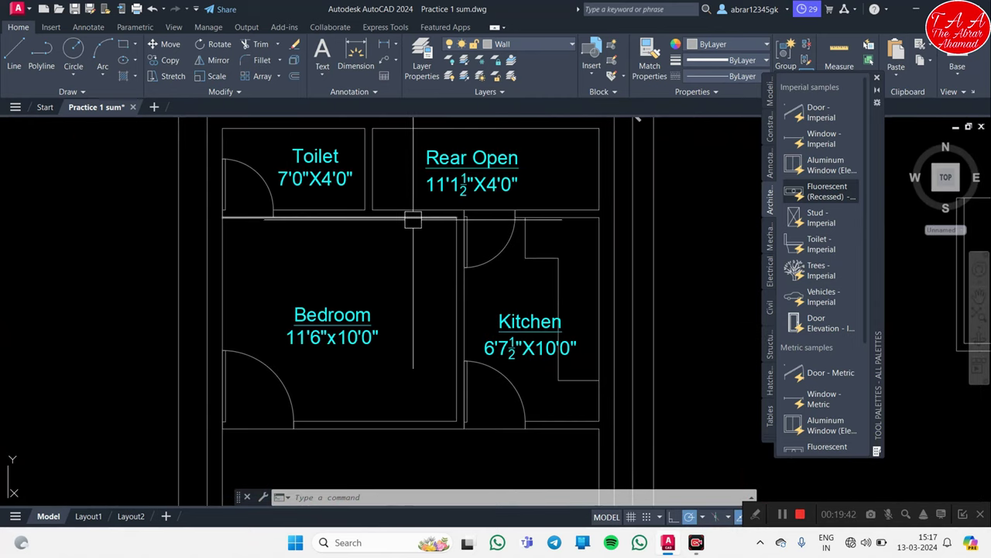
pyautogui.scroll(-2, 481, 326)
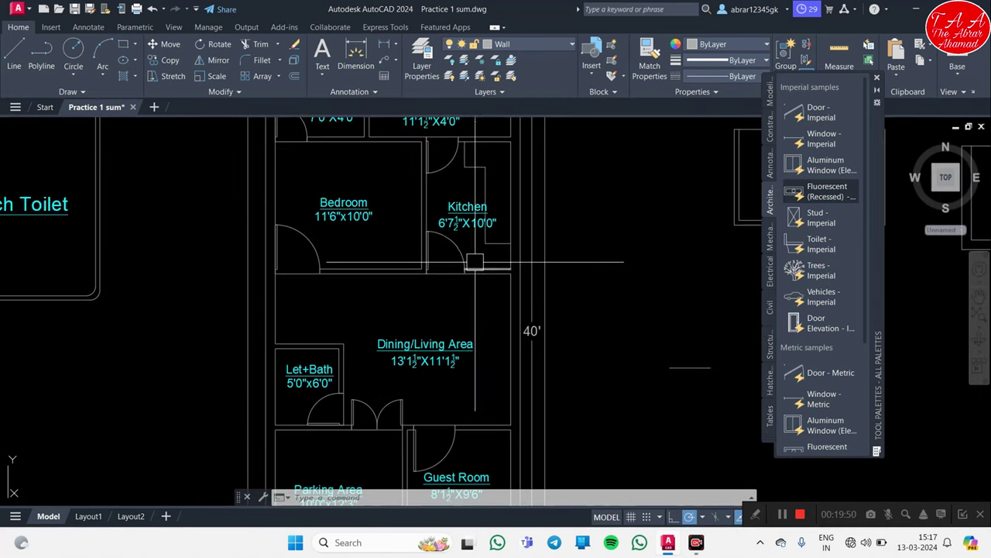
pyautogui.scroll(-1, 471, 272)
pyautogui.scroll(5, 476, 224)
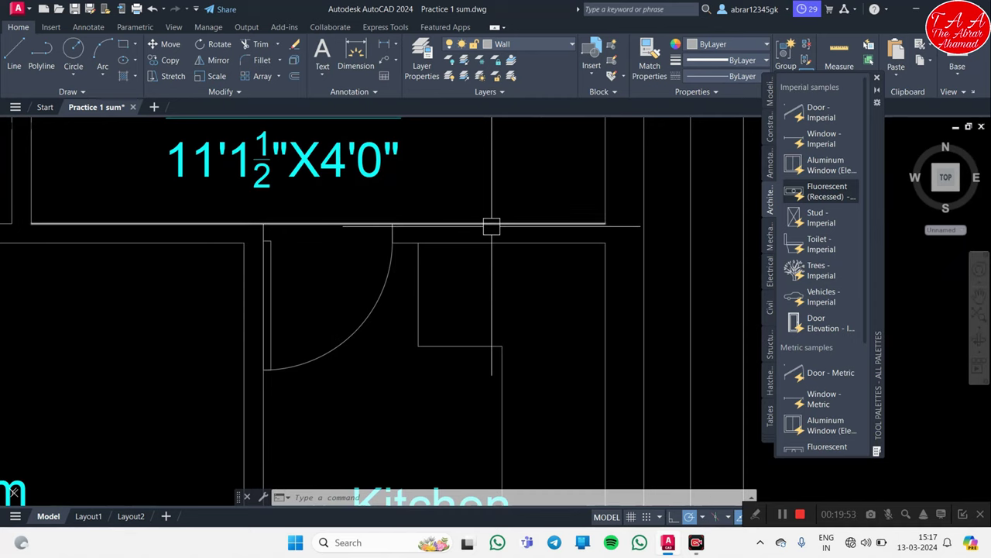
pyautogui.scroll(-3, 493, 229)
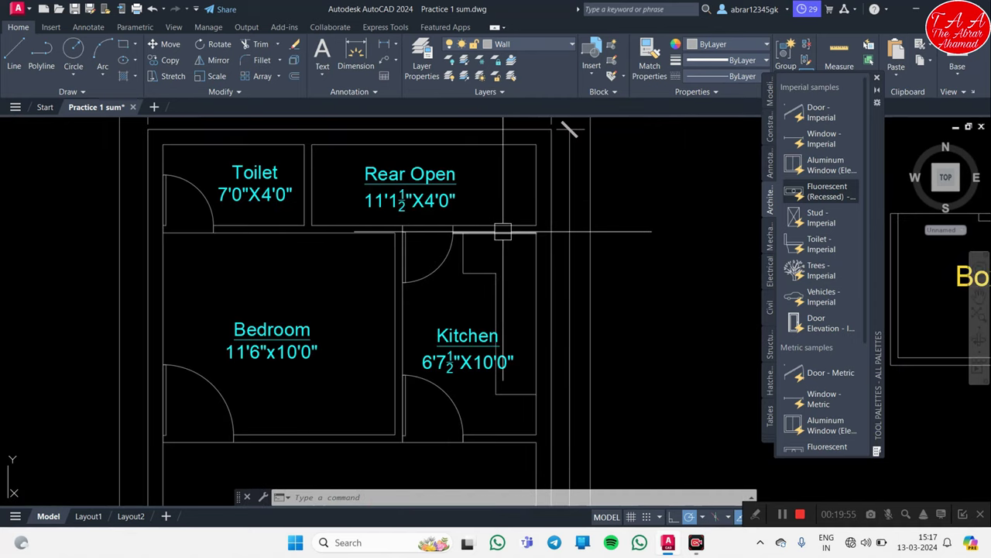
pyautogui.moveTo(508, 244); pyautogui.dragTo(511, 128, button='middle')
pyautogui.moveTo(504, 354); pyautogui.dragTo(516, 283, button='middle')
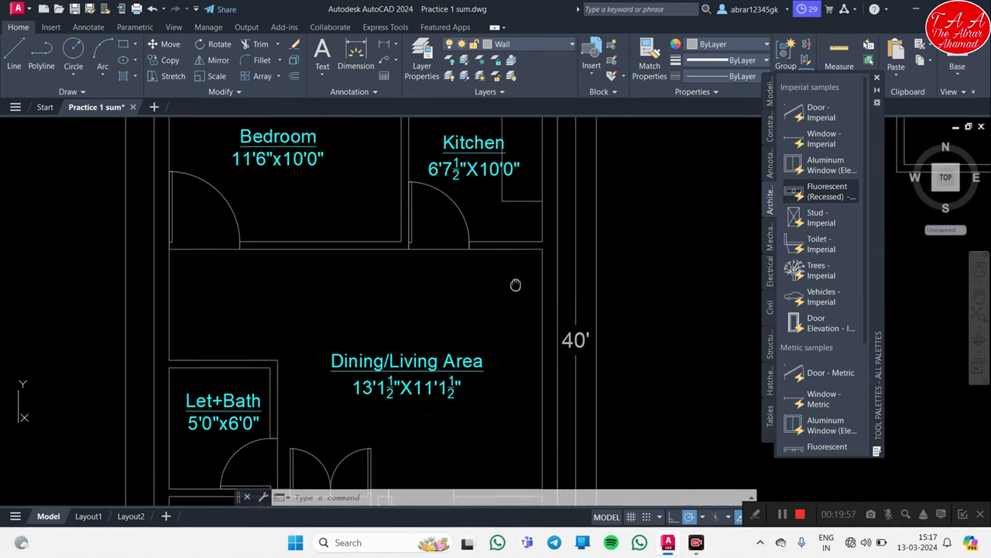
pyautogui.scroll(-4, 509, 398)
pyautogui.scroll(5, 491, 289)
pyautogui.scroll(-2, 354, 328)
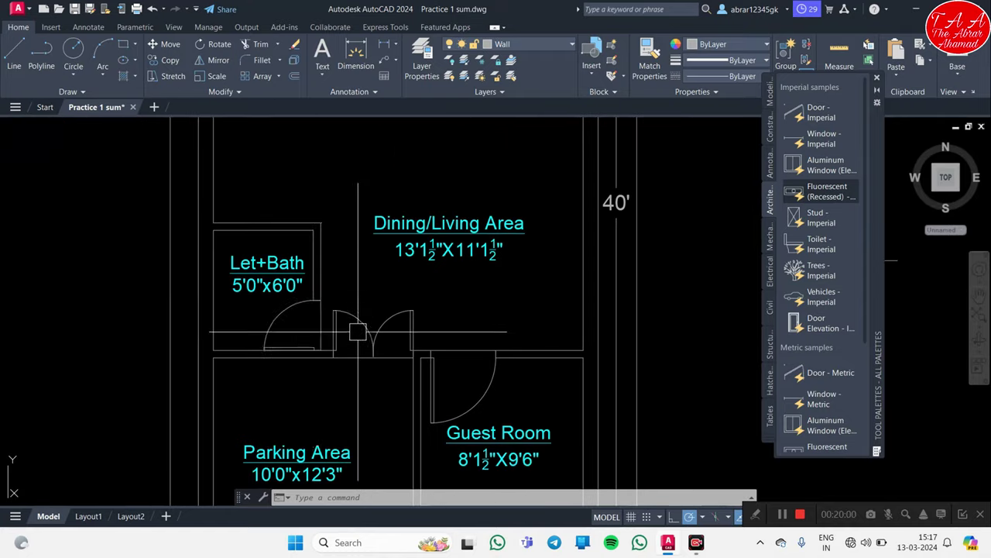
pyautogui.scroll(-2, 396, 225)
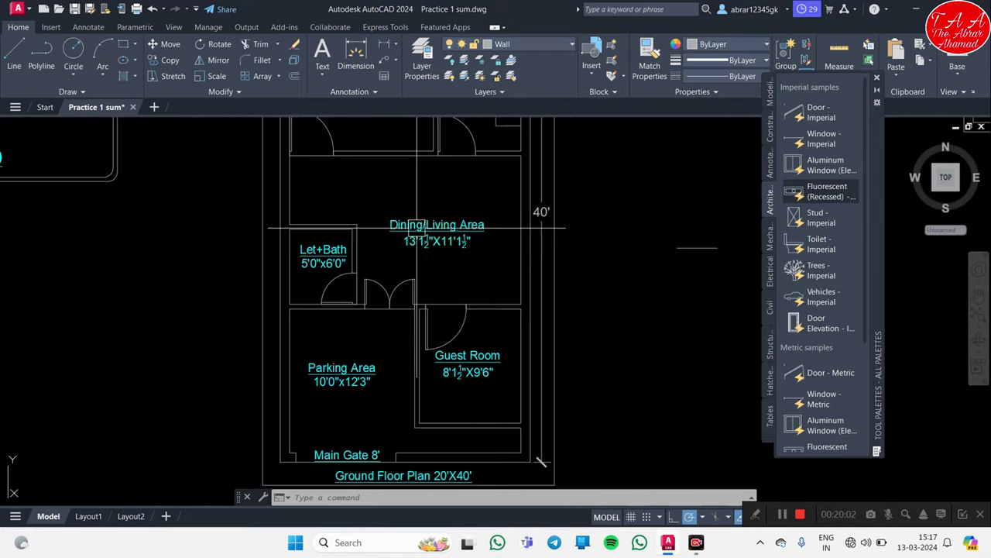
pyautogui.scroll(2, 416, 230)
pyautogui.moveTo(398, 256); pyautogui.dragTo(412, 202, button='middle')
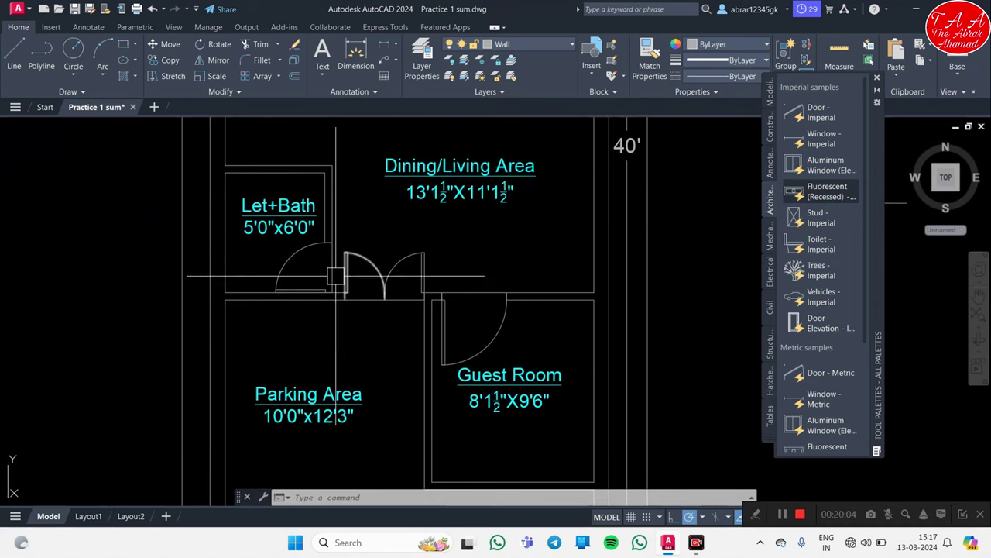
pyautogui.moveTo(508, 359); pyautogui.dragTo(453, 261, button='middle')
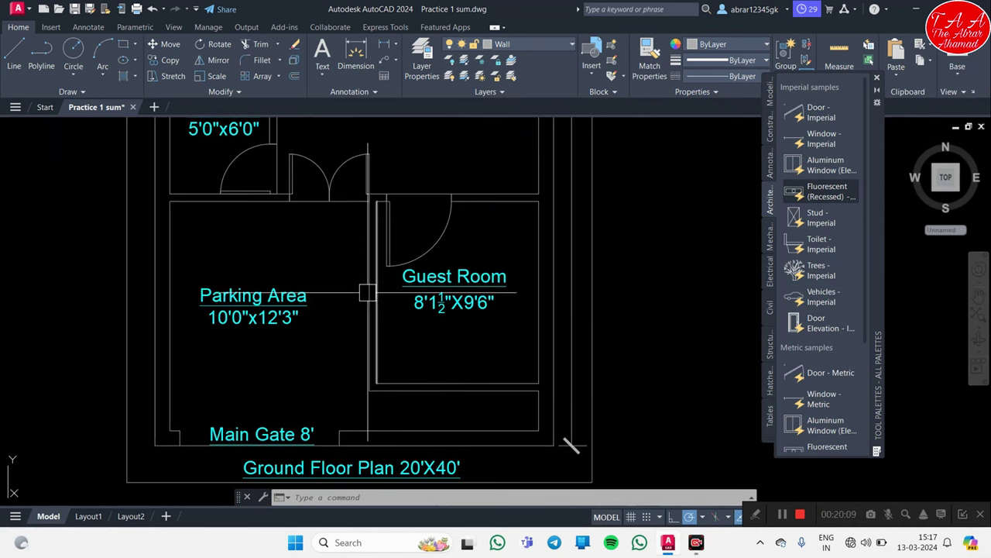
pyautogui.moveTo(452, 402); pyautogui.dragTo(429, 327, button='middle')
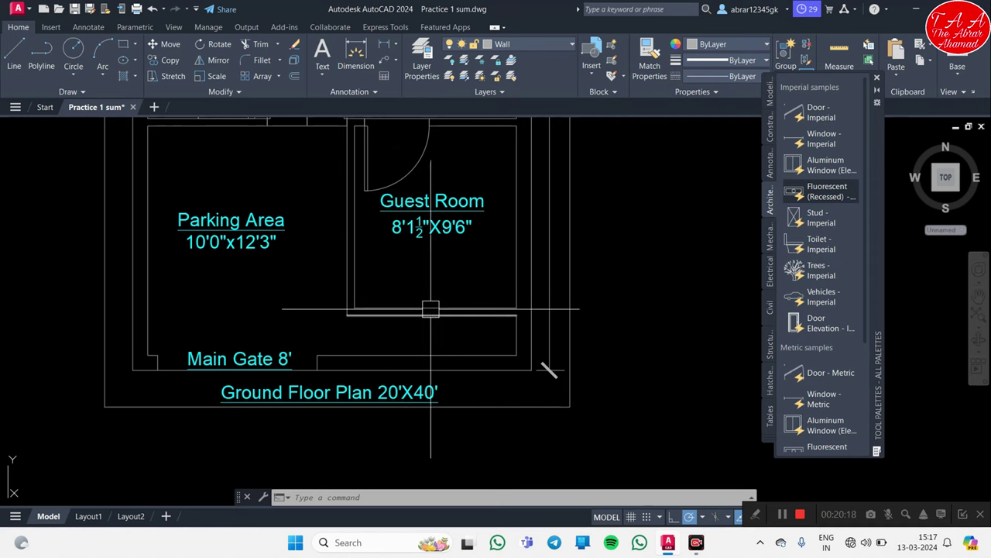
pyautogui.moveTo(354, 214); pyautogui.dragTo(375, 267, button='middle')
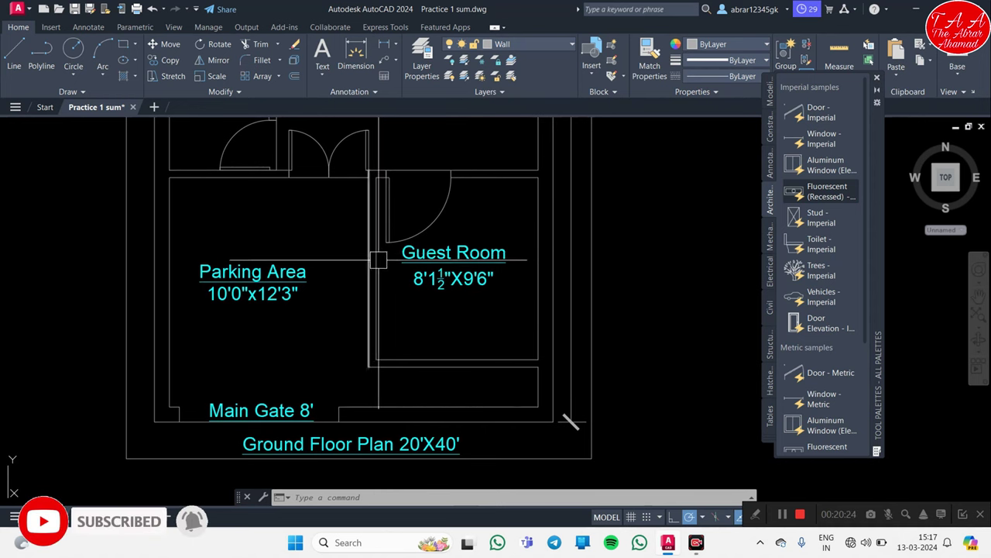
pyautogui.moveTo(404, 275); pyautogui.dragTo(498, 360, button='middle')
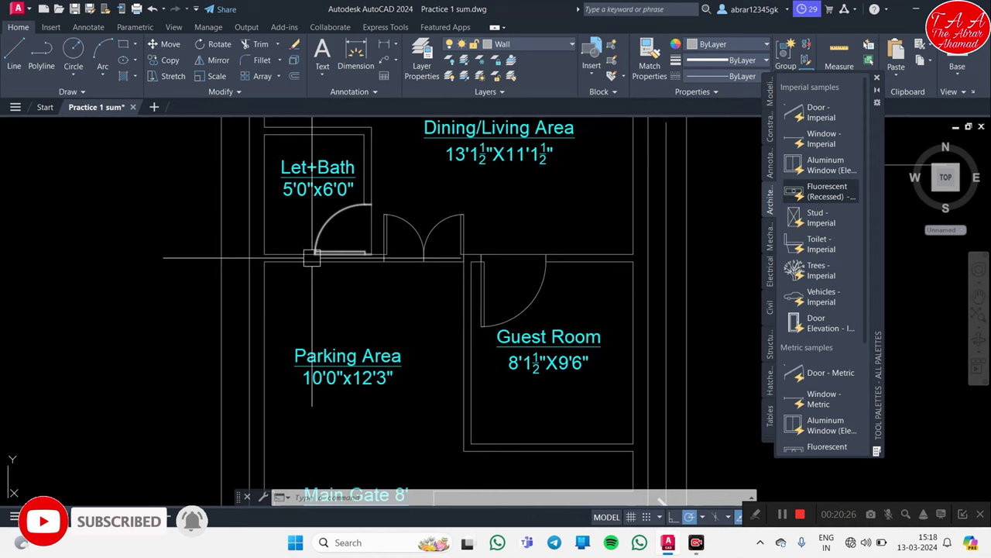
pyautogui.moveTo(444, 201); pyautogui.dragTo(456, 327, button='middle')
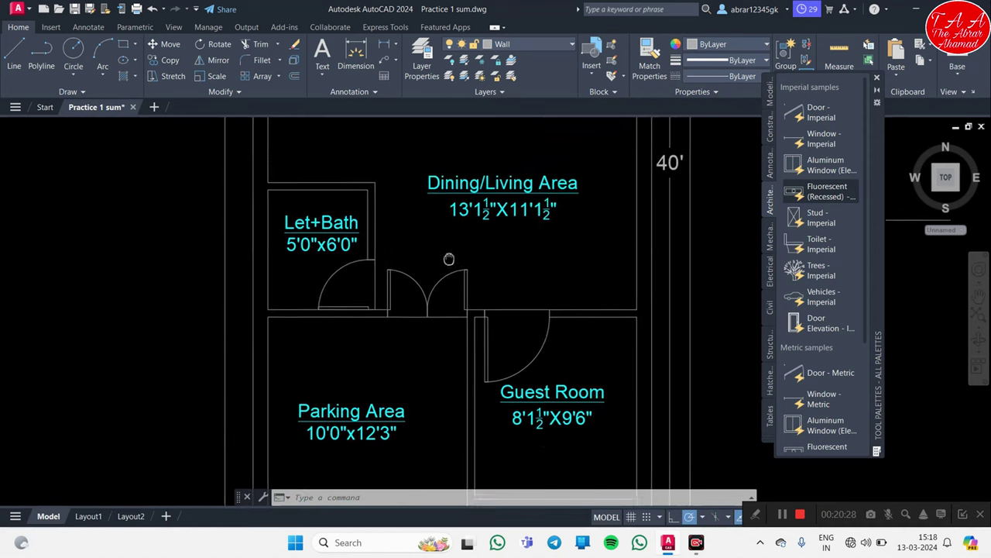
pyautogui.moveTo(416, 219); pyautogui.dragTo(413, 343, button='middle')
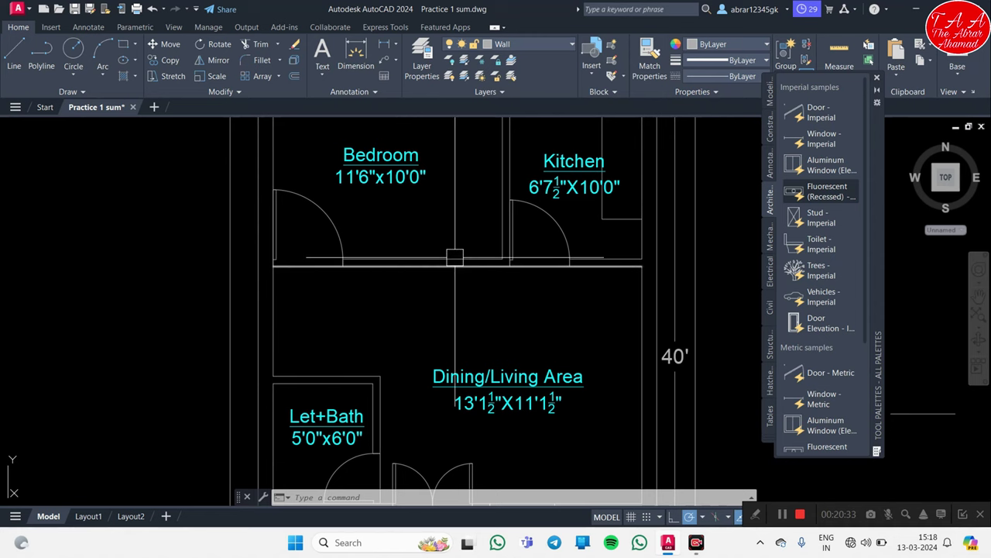
pyautogui.moveTo(441, 250); pyautogui.dragTo(453, 420, button='middle')
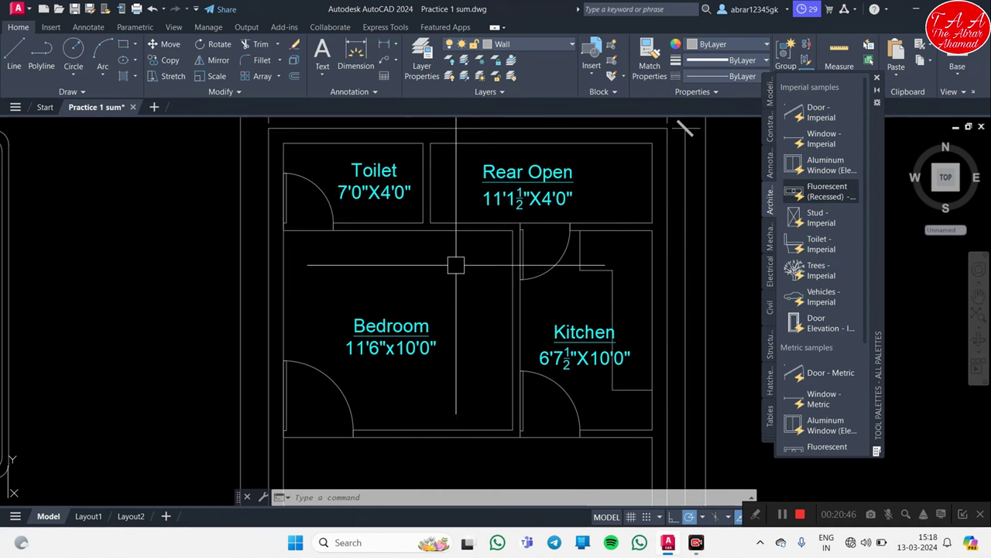
pyautogui.scroll(4, 455, 265)
pyautogui.scroll(2, 421, 168)
pyautogui.scroll(-1, 438, 191)
pyautogui.scroll(-1, 436, 223)
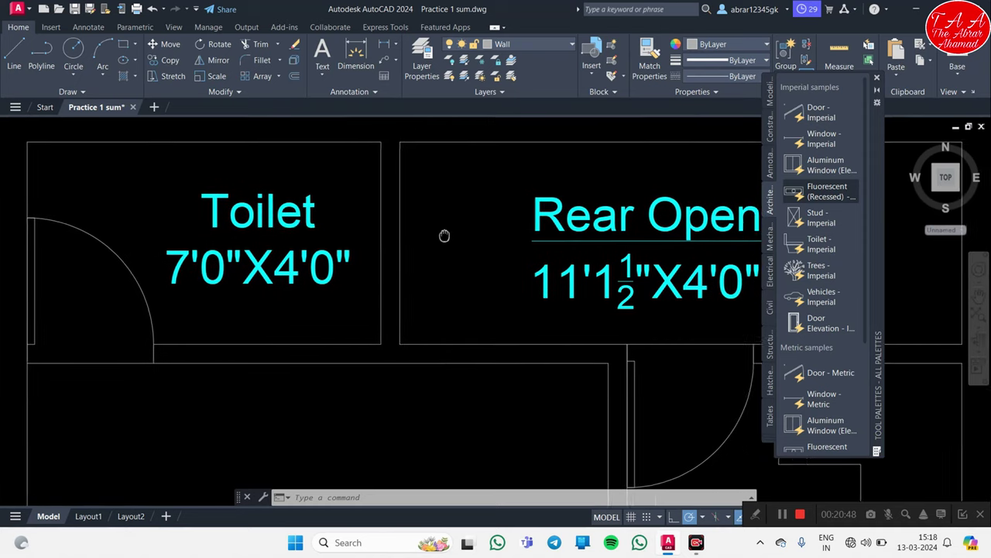
pyautogui.moveTo(444, 235); pyautogui.dragTo(434, 228, button='middle')
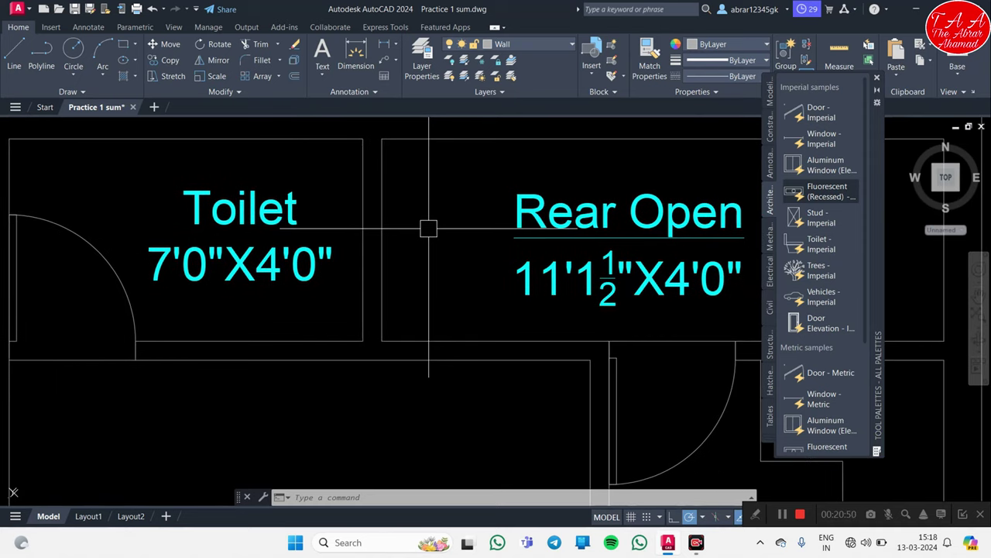
pyautogui.click(824, 213)
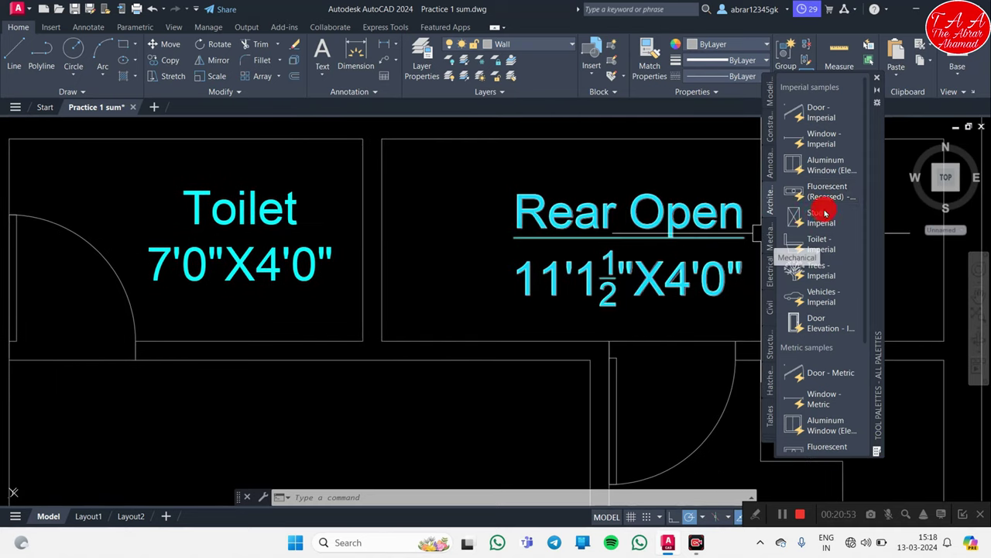
pyautogui.click(821, 143)
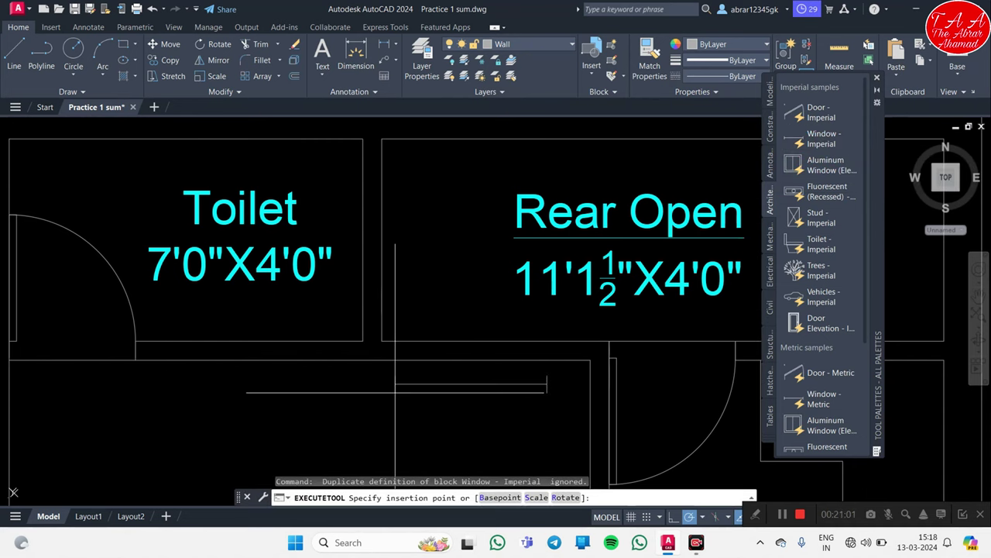
pyautogui.moveTo(395, 385); pyautogui.dragTo(426, 208, button='middle')
pyautogui.press('Escape')
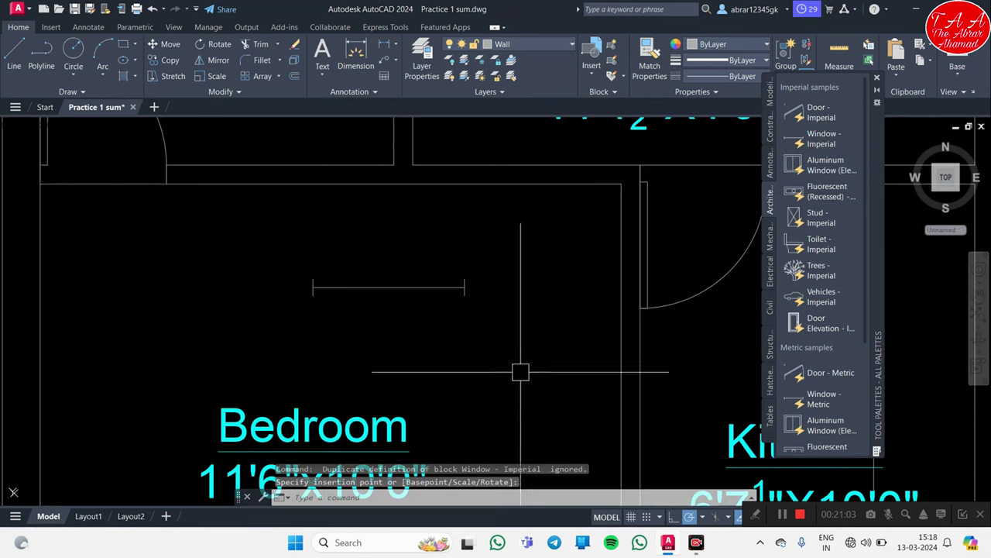
pyautogui.click(402, 291)
pyautogui.scroll(4, 344, 316)
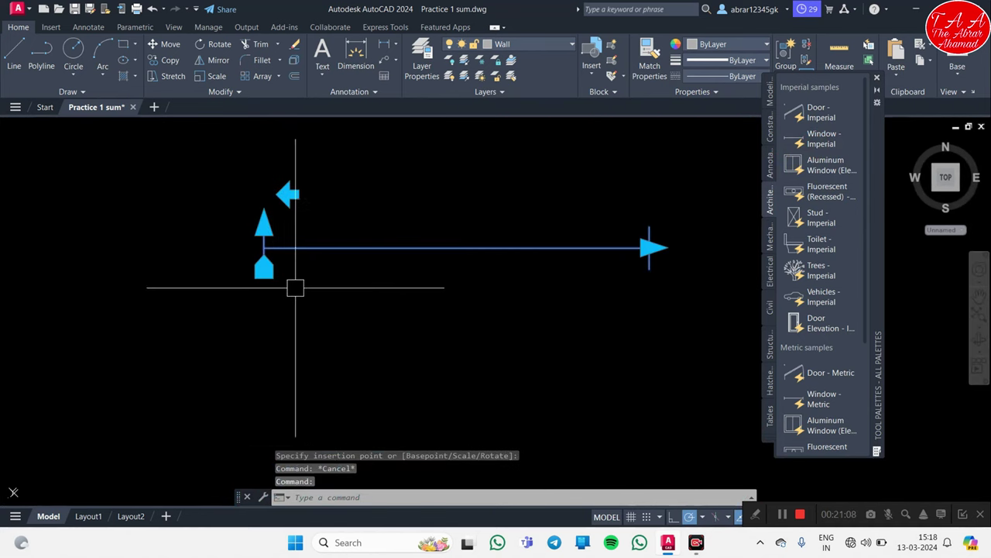
pyautogui.click(650, 247)
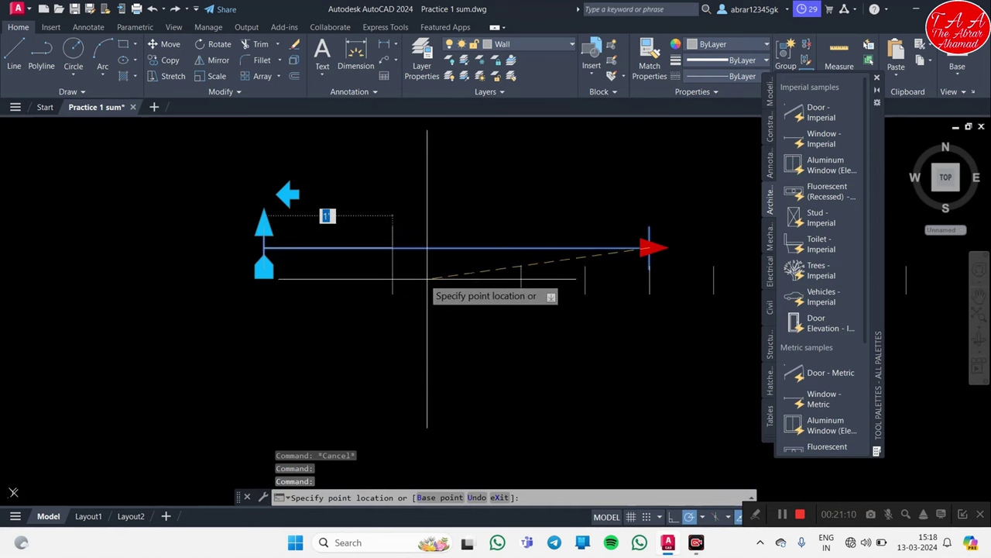
pyautogui.click(281, 188)
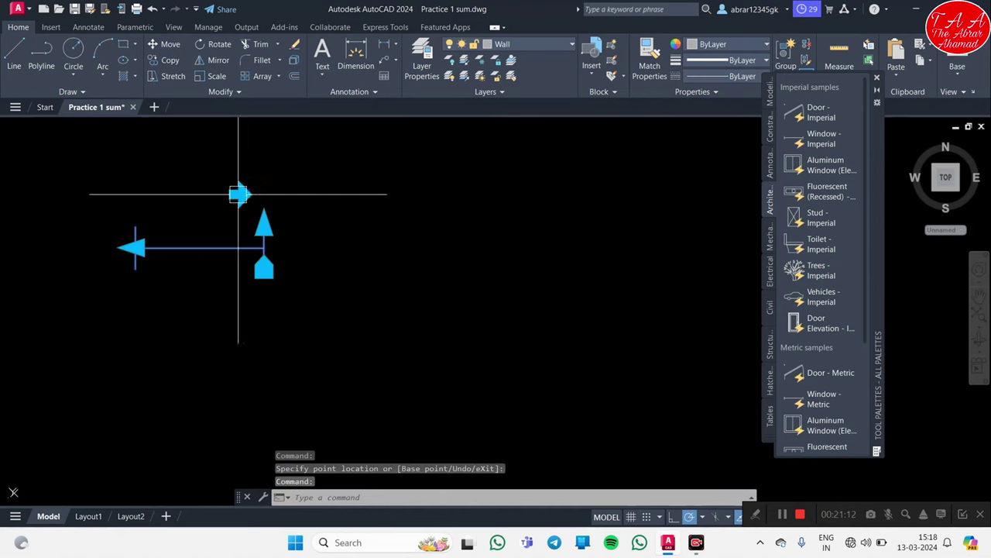
pyautogui.click(238, 195)
pyautogui.click(264, 223)
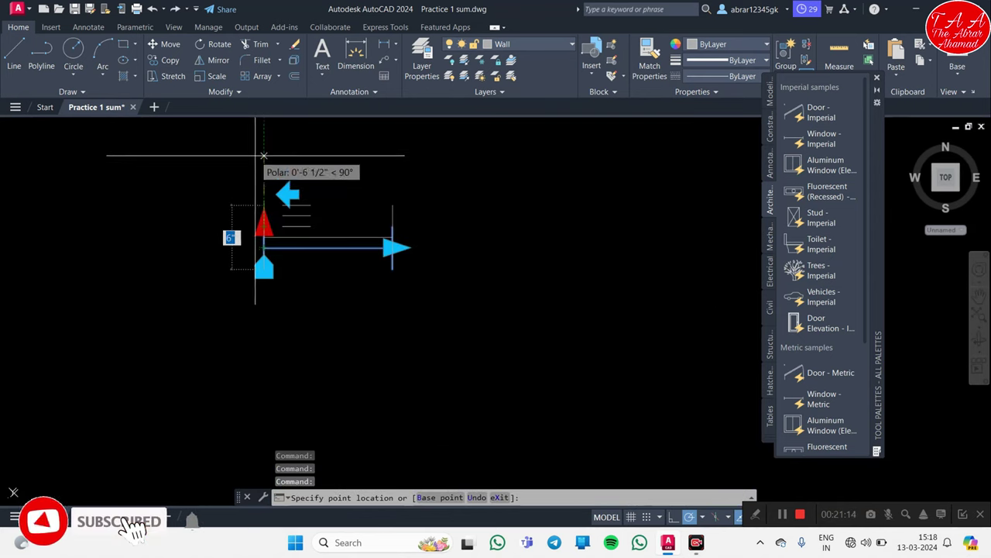
pyautogui.press('Escape')
pyautogui.click(338, 299)
pyautogui.click(222, 194)
pyautogui.press('Return')
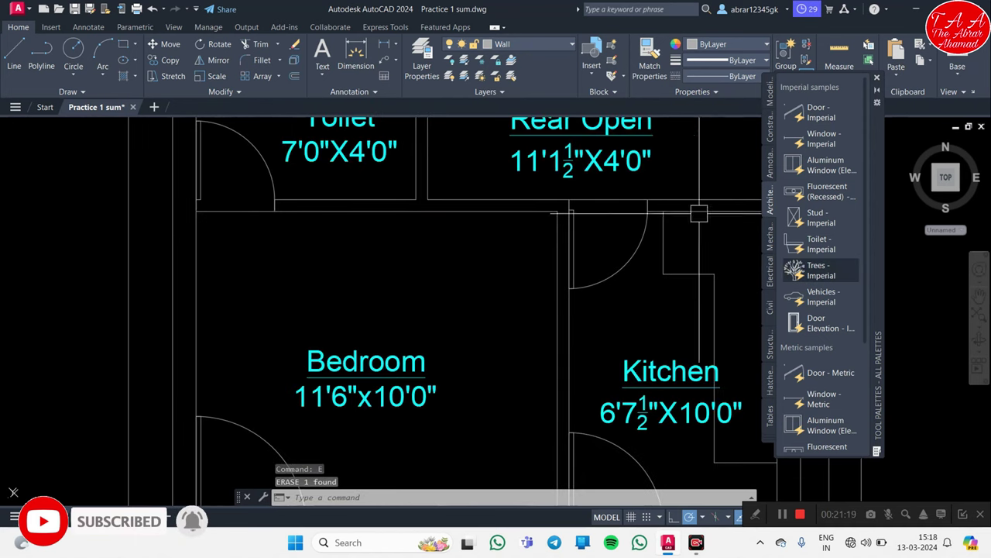
pyautogui.scroll(2, 585, 308)
pyautogui.click(821, 165)
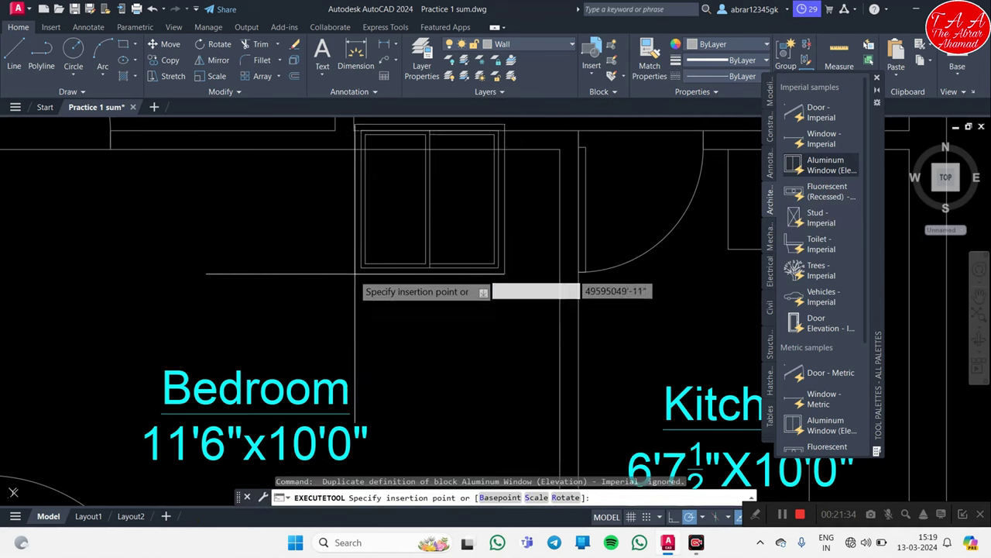
pyautogui.click(353, 345)
pyautogui.press('Escape')
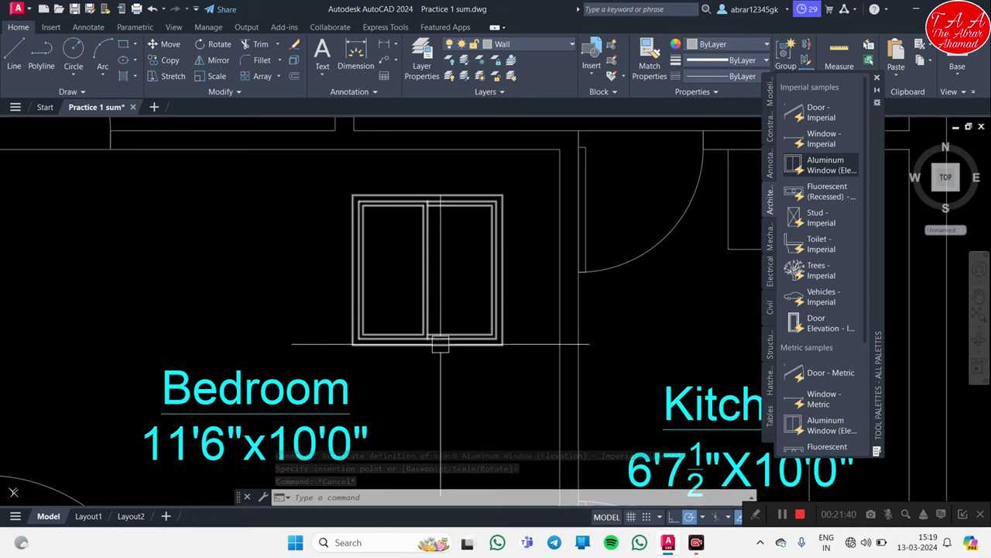
pyautogui.click(446, 345)
pyautogui.click(503, 345)
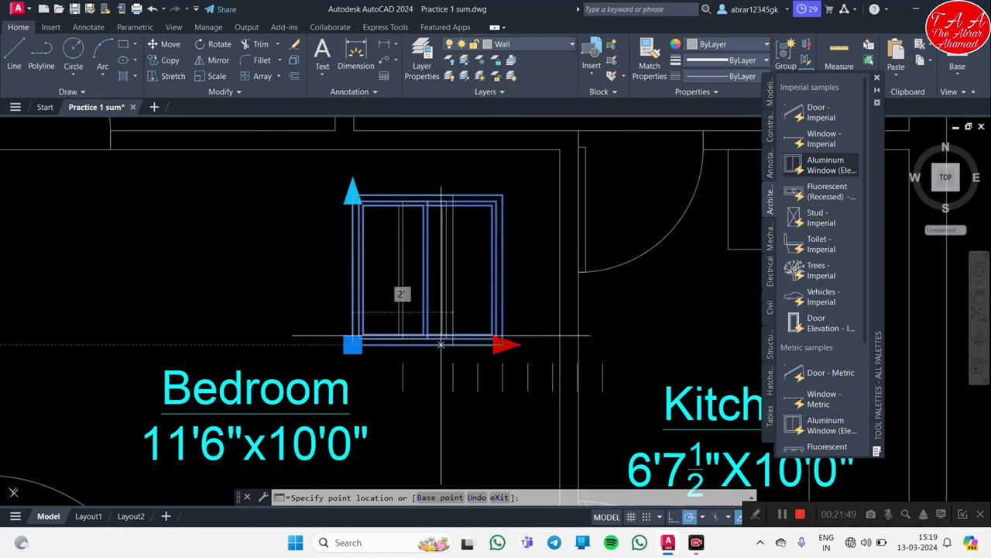
pyautogui.press('Escape')
pyautogui.click(352, 192)
pyautogui.moveTo(349, 151); pyautogui.dragTo(345, 248, button='middle')
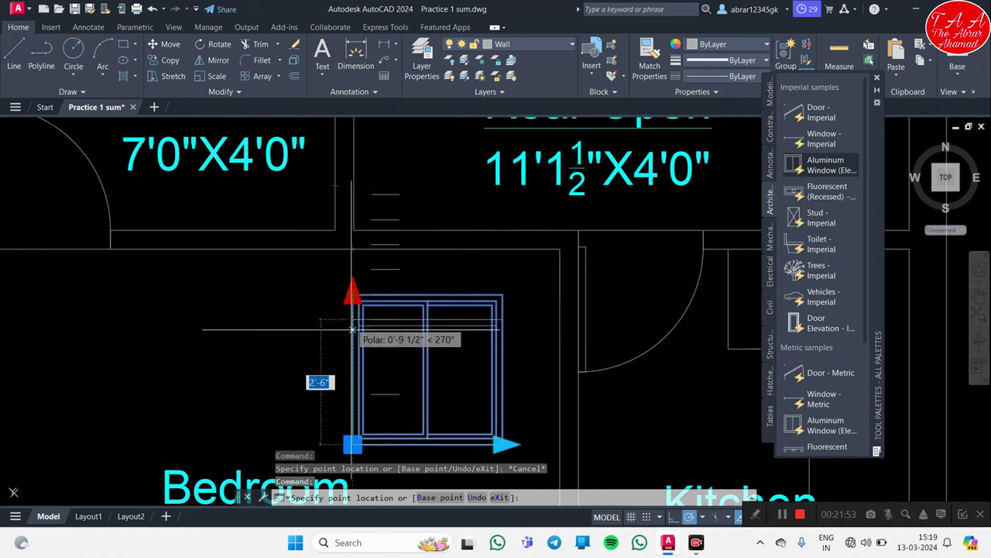
pyautogui.press('Escape')
pyautogui.scroll(-4, 357, 320)
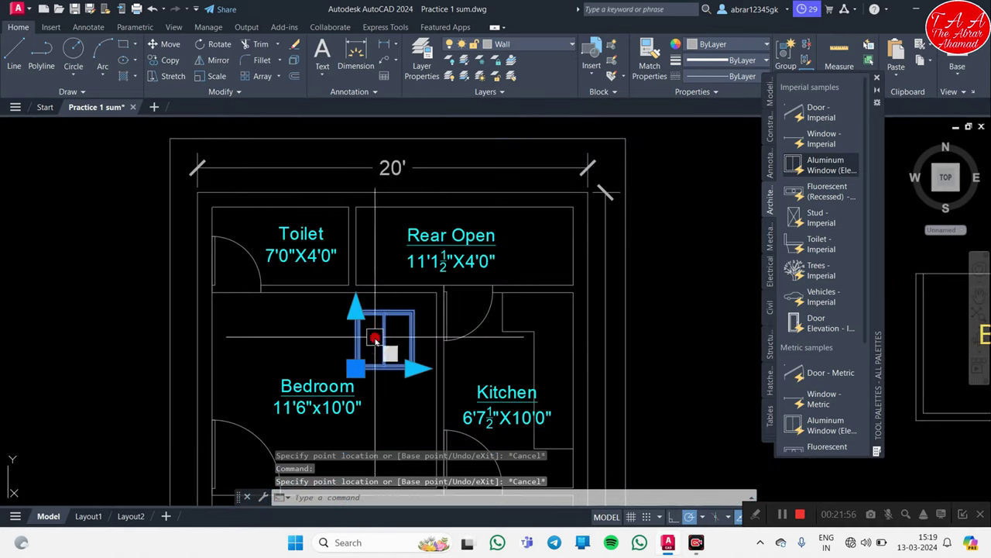
pyautogui.write('e')
pyautogui.press('Return')
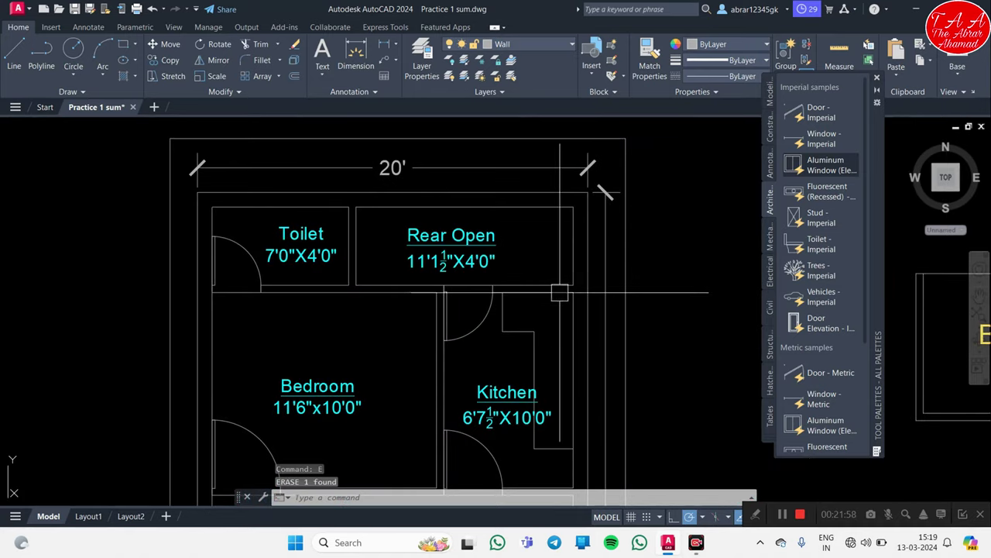
# Step: Insert a Toilet - Imperial block into the plan and select it
pyautogui.click(814, 242)
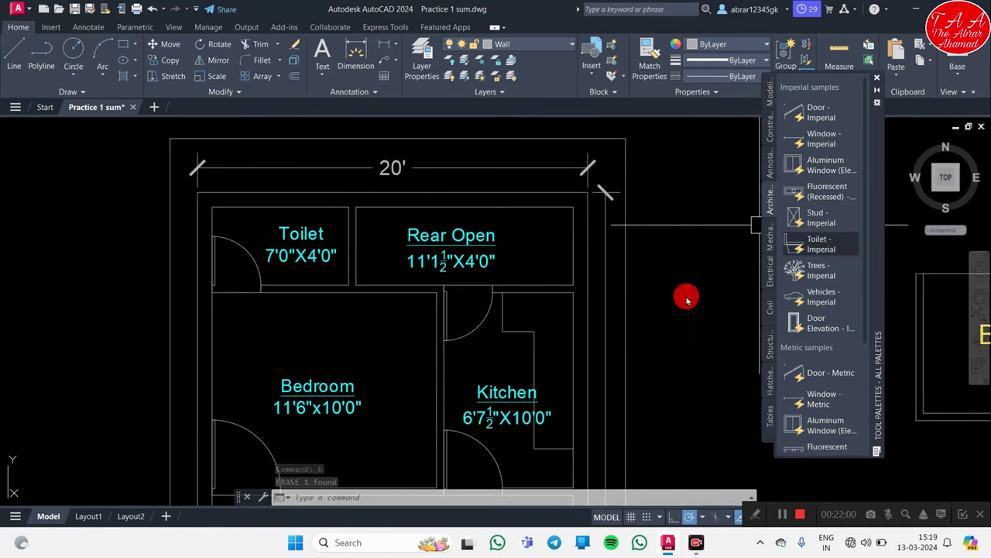
pyautogui.click(347, 336)
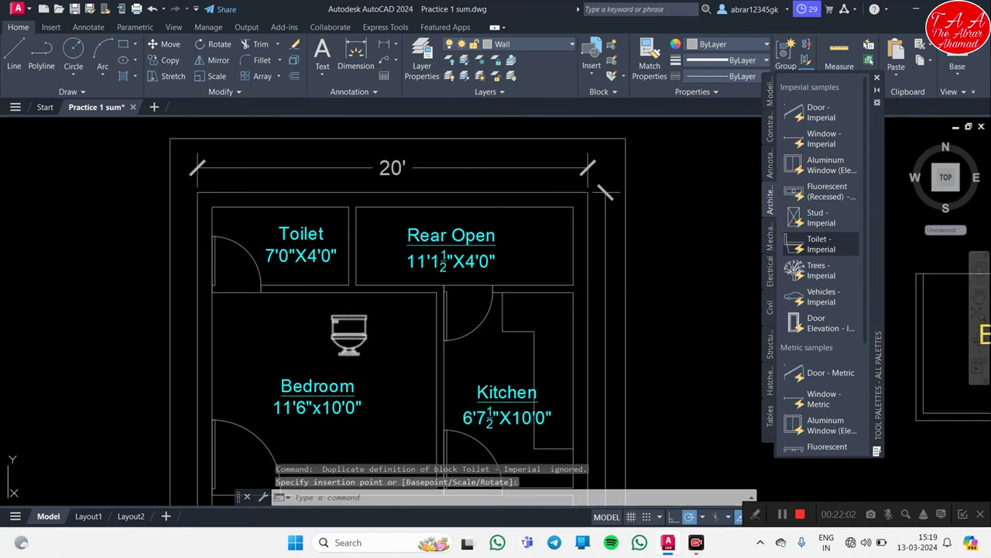
pyautogui.scroll(2, 347, 336)
pyautogui.click(347, 310)
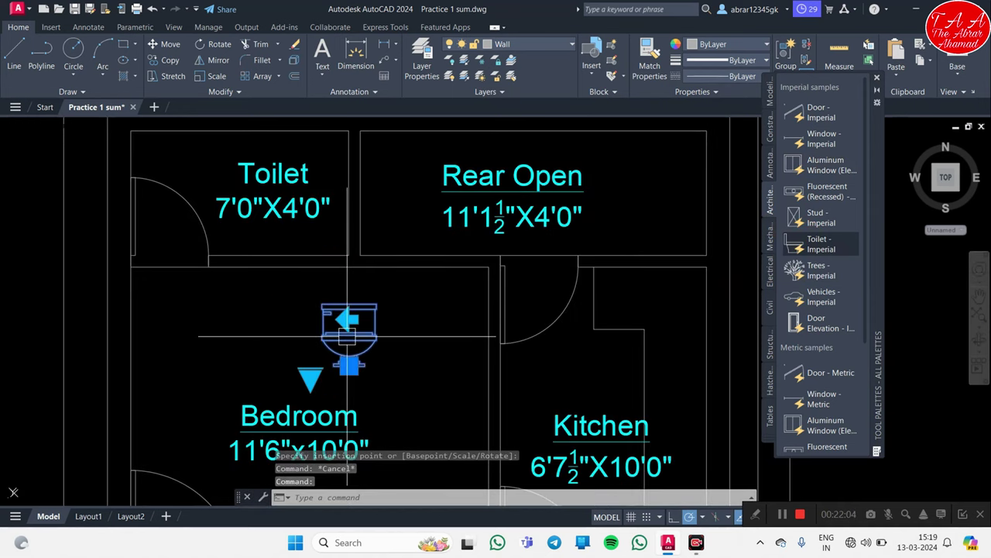
pyautogui.scroll(2, 346, 307)
# Step: Move the toilet to a new spot with the M command
pyautogui.write('m')
pyautogui.press('Return')
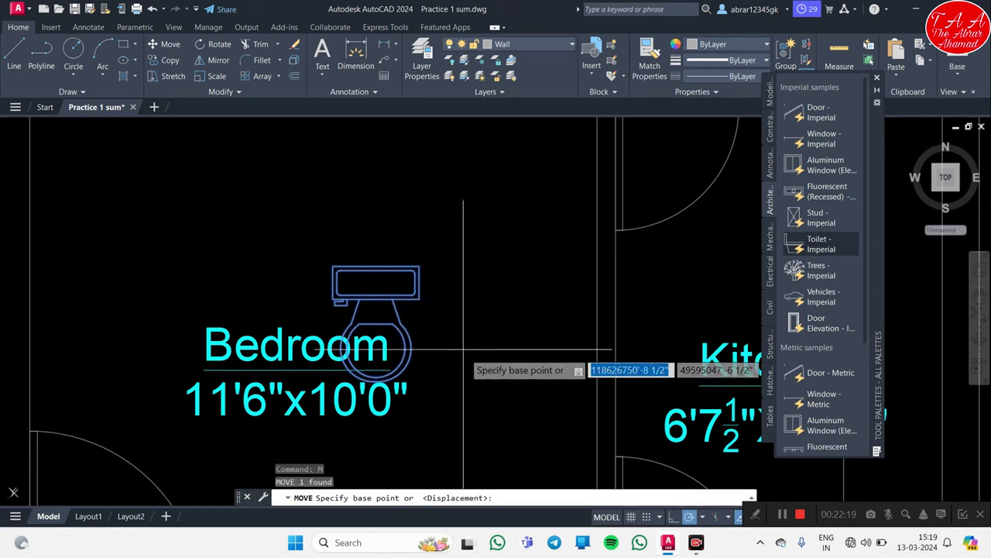
pyautogui.click(474, 358)
pyautogui.click(520, 249)
pyautogui.press('Escape')
pyautogui.press('Escape')
pyautogui.moveTo(436, 272); pyautogui.dragTo(437, 325, button='middle')
# Step: Cycle the toilet's view variants, ending on Elongated (Plan)
pyautogui.click(368, 231)
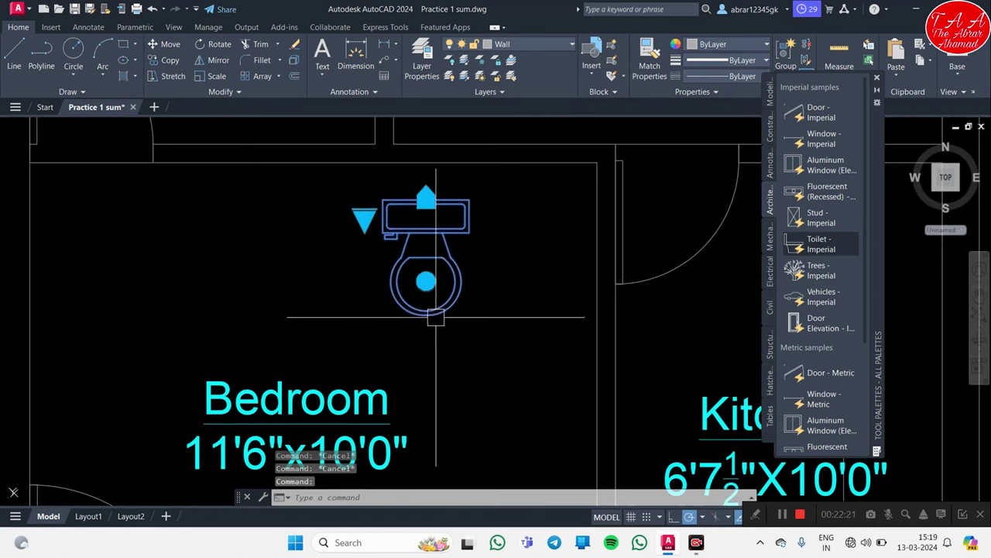
pyautogui.click(365, 219)
pyautogui.click(389, 294)
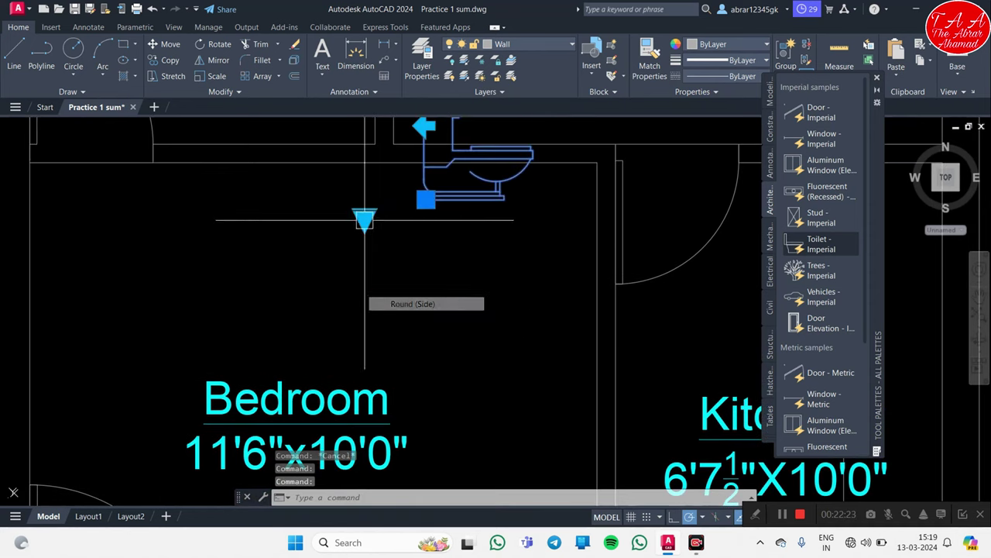
pyautogui.moveTo(383, 231); pyautogui.dragTo(365, 334, button='middle')
pyautogui.click(347, 321)
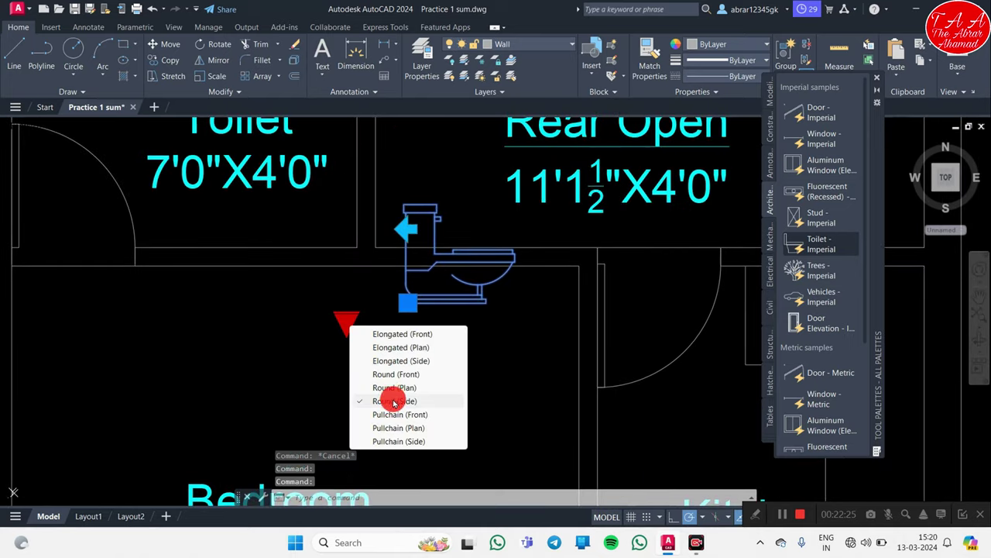
pyautogui.click(402, 415)
pyautogui.click(346, 322)
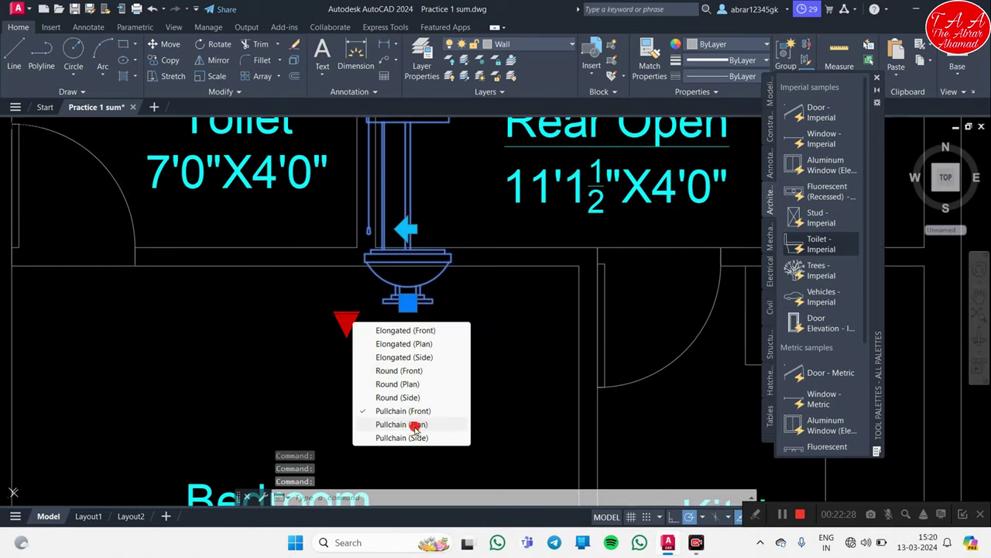
pyautogui.click(416, 425)
pyautogui.click(346, 322)
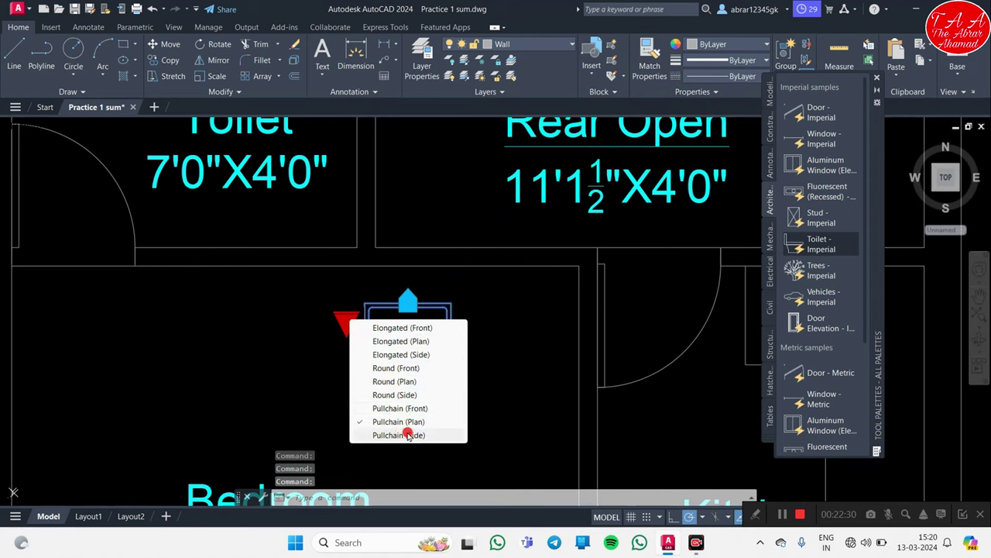
pyautogui.click(409, 435)
pyautogui.click(346, 321)
pyautogui.click(402, 327)
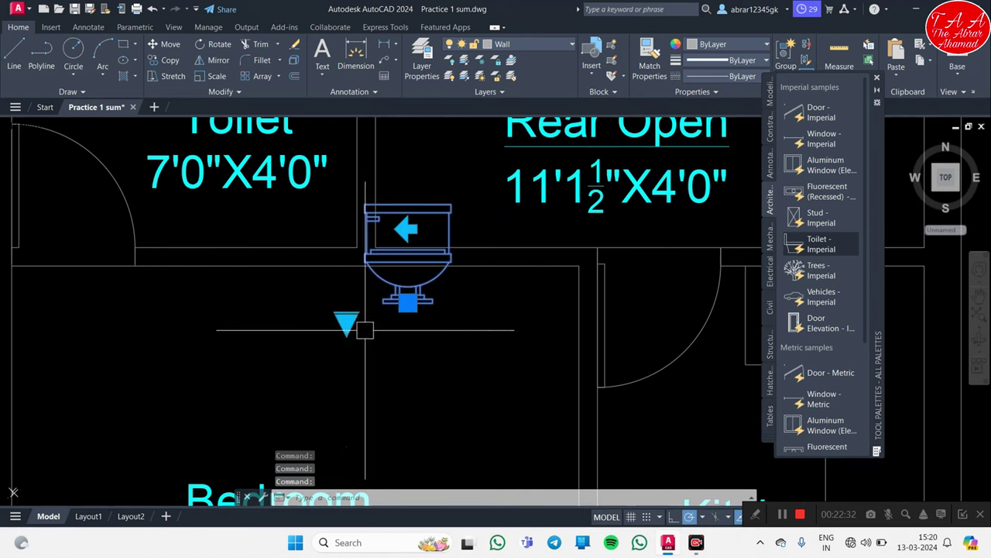
pyautogui.click(346, 321)
pyautogui.click(394, 346)
pyautogui.press('Escape')
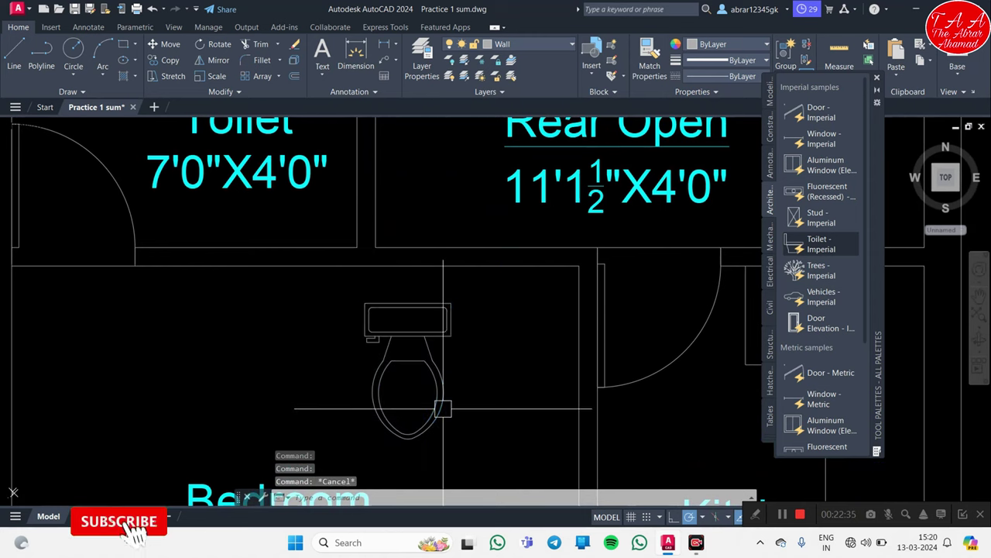
# Step: Zoom out and reselect the toilet block, then clear the selection
pyautogui.scroll(-1, 443, 409)
pyautogui.scroll(-1, 412, 326)
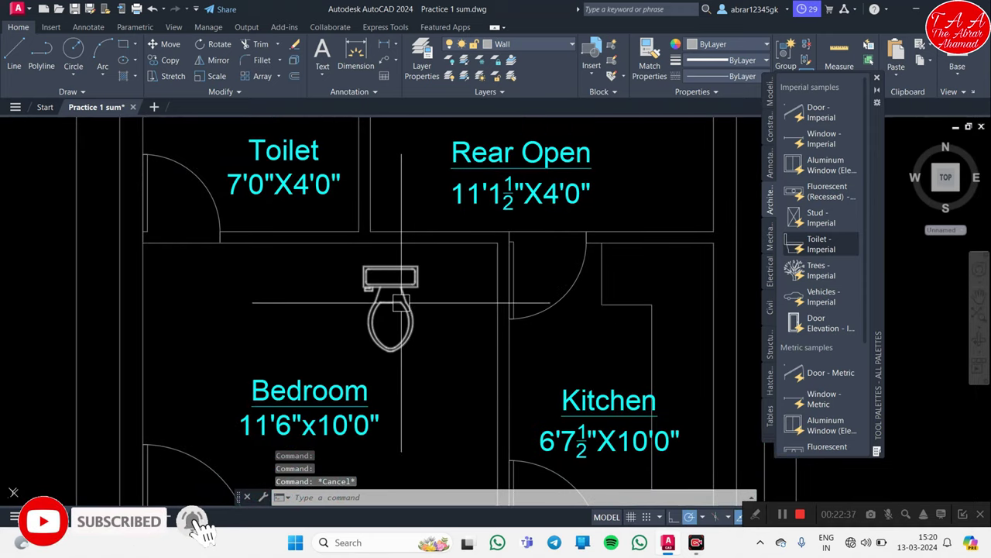
pyautogui.click(394, 325)
pyautogui.click(419, 328)
pyautogui.press('Escape')
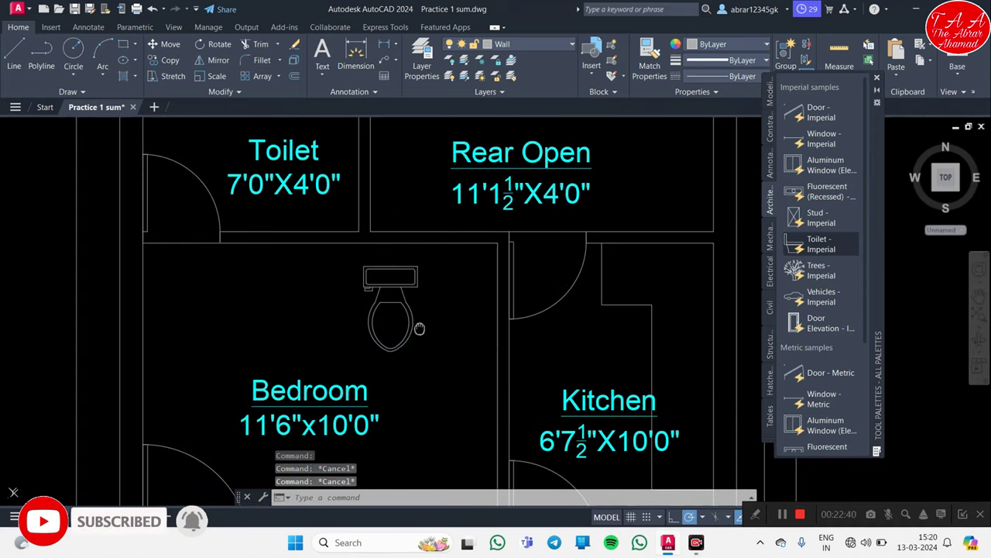
pyautogui.scroll(-1, 419, 329)
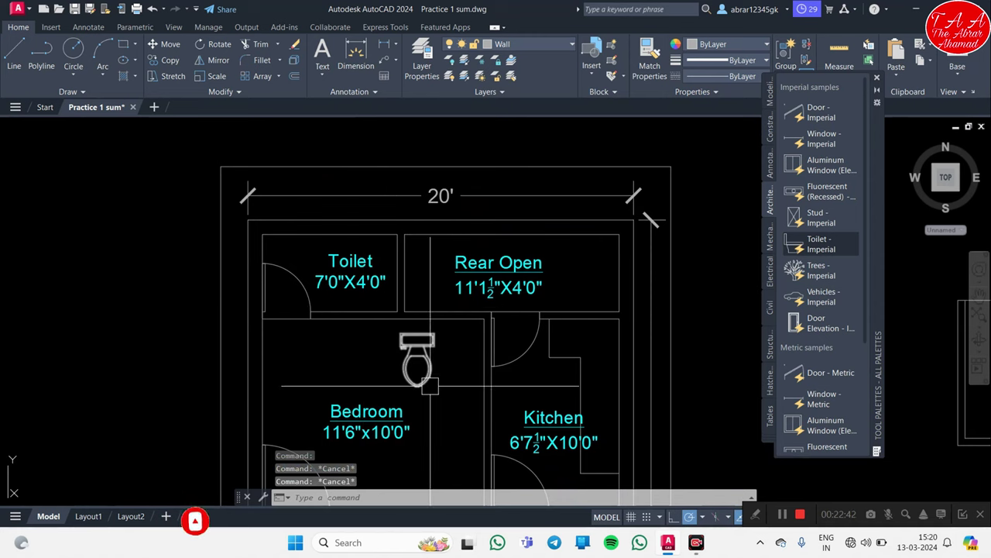
pyautogui.click(417, 362)
pyautogui.press('Escape')
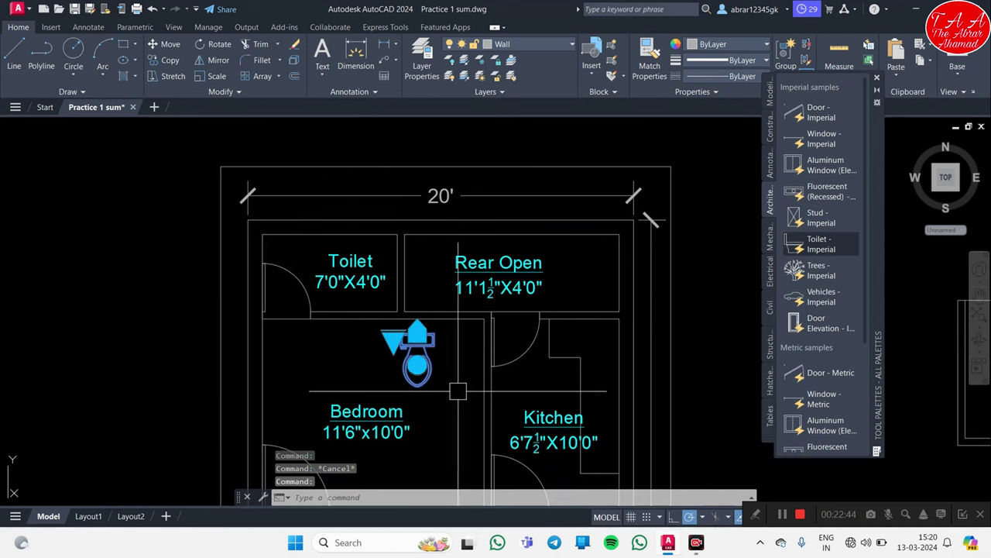
pyautogui.write('m')
# Step: Move the toilet inside the Toilet room
pyautogui.press('Return')
pyautogui.click(418, 329)
pyautogui.scroll(5, 418, 330)
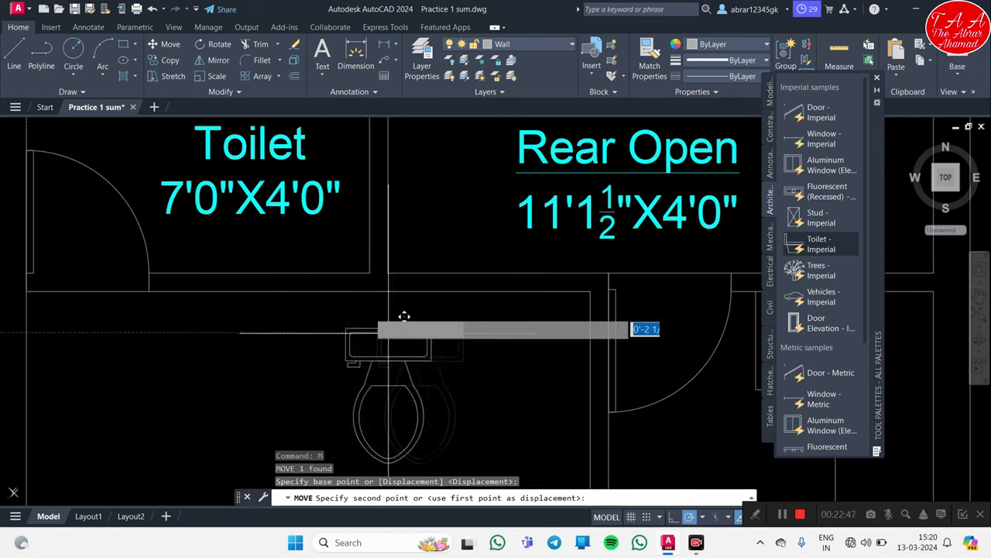
pyautogui.scroll(-1, 405, 317)
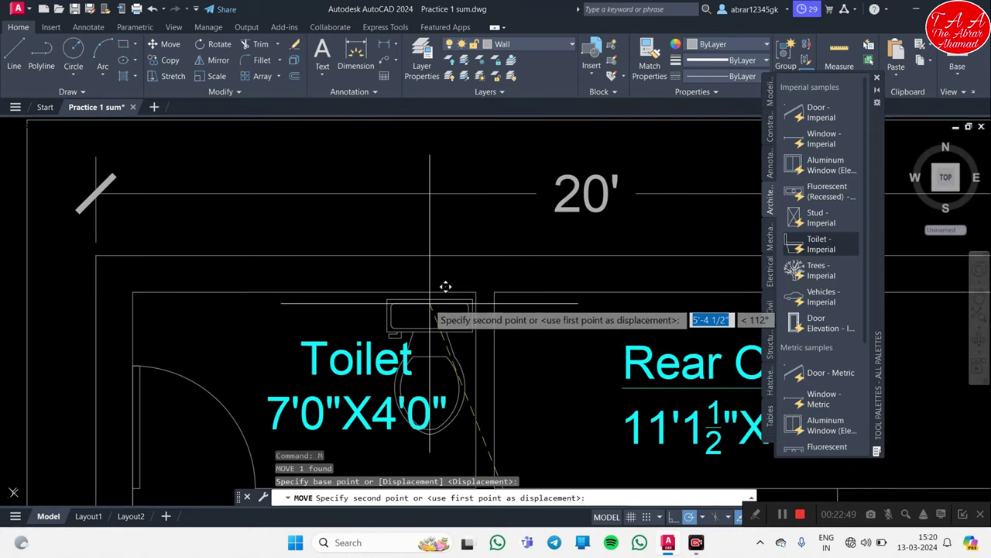
pyautogui.click(479, 322)
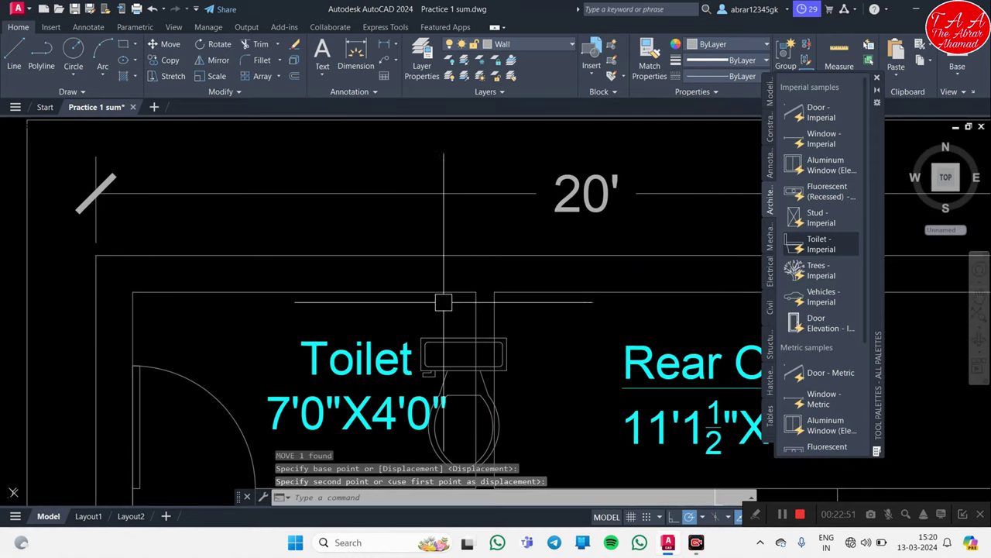
pyautogui.scroll(-3, 462, 327)
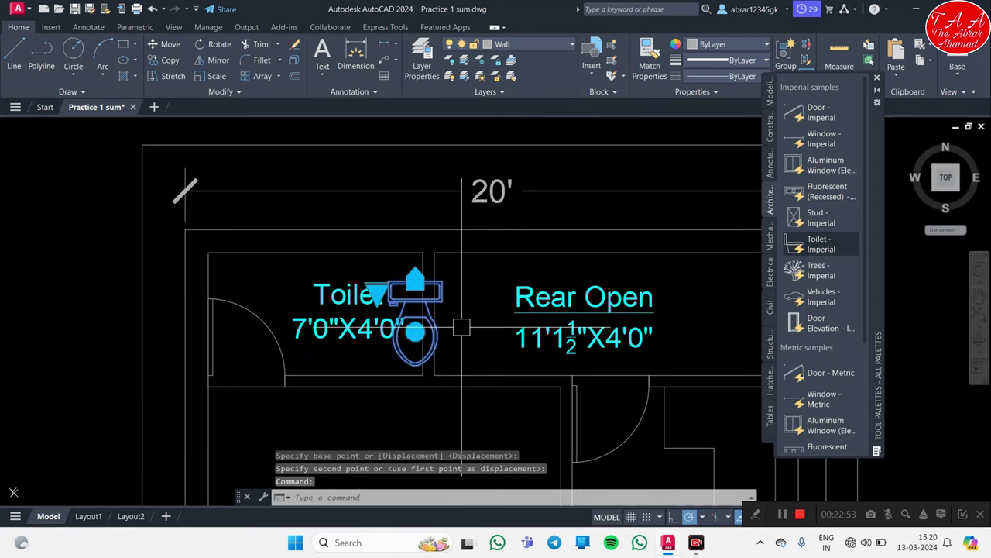
# Step: Start another move of the toilet, then cancel it
pyautogui.write('m')
pyautogui.press('Return')
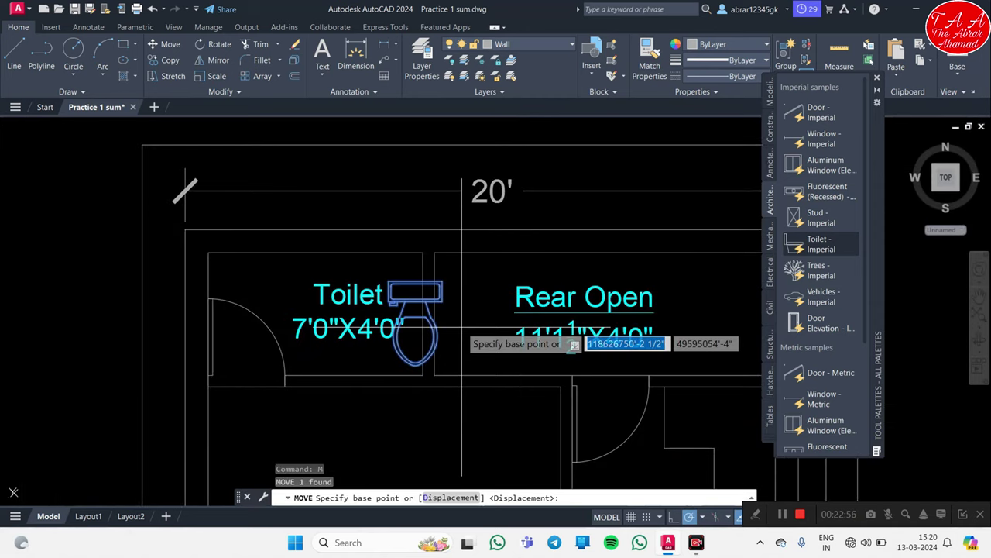
pyautogui.moveTo(514, 352); pyautogui.dragTo(383, 326, button='middle')
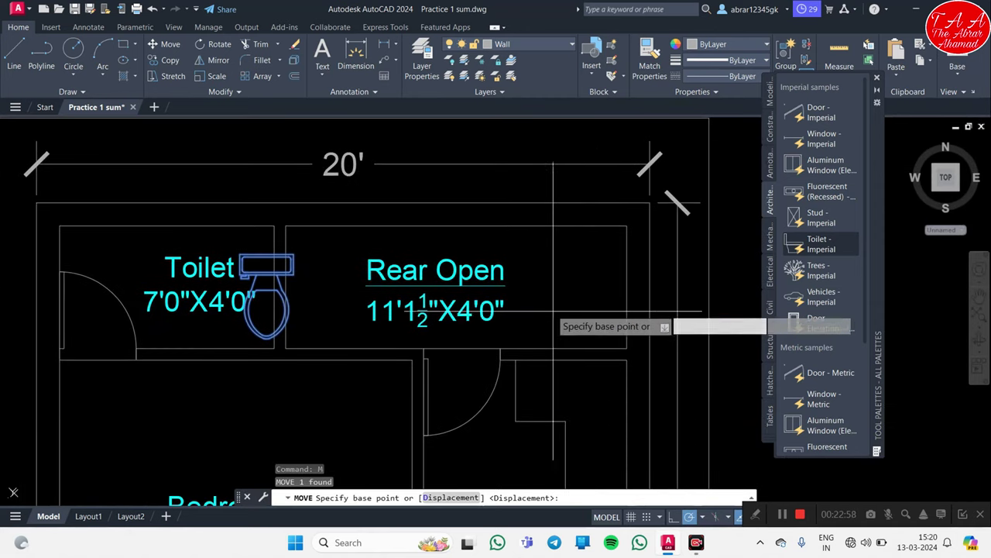
pyautogui.scroll(-3, 554, 310)
pyautogui.moveTo(571, 322); pyautogui.dragTo(447, 246, button='middle')
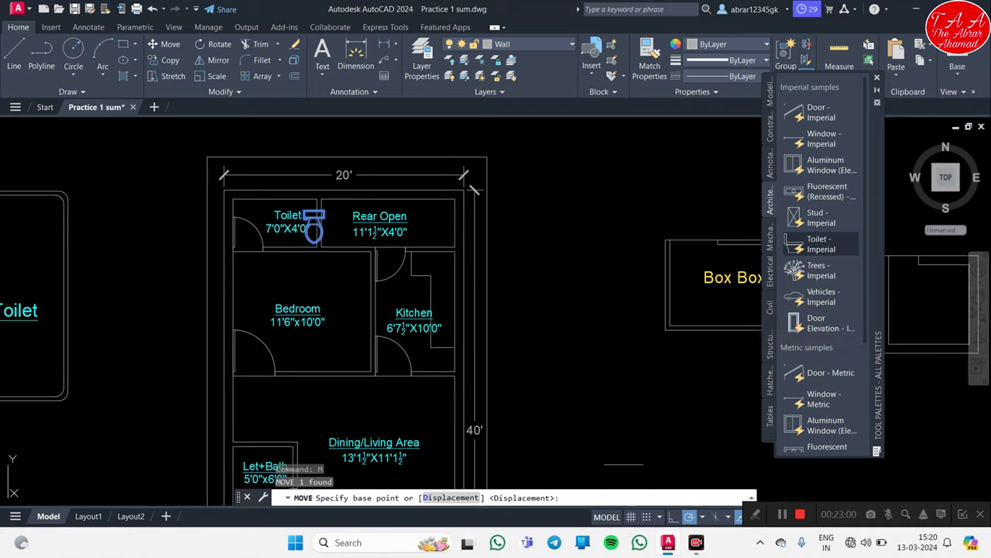
pyautogui.click(586, 320)
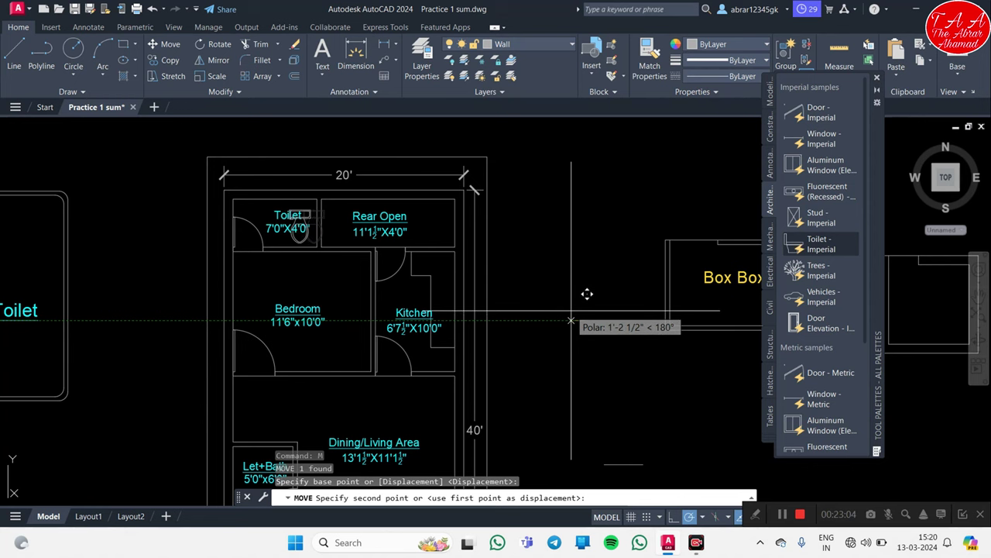
pyautogui.press('Escape')
# Step: Cancel a further toilet move and pan down to the Guest Room and Parking Area
pyautogui.scroll(6, 277, 209)
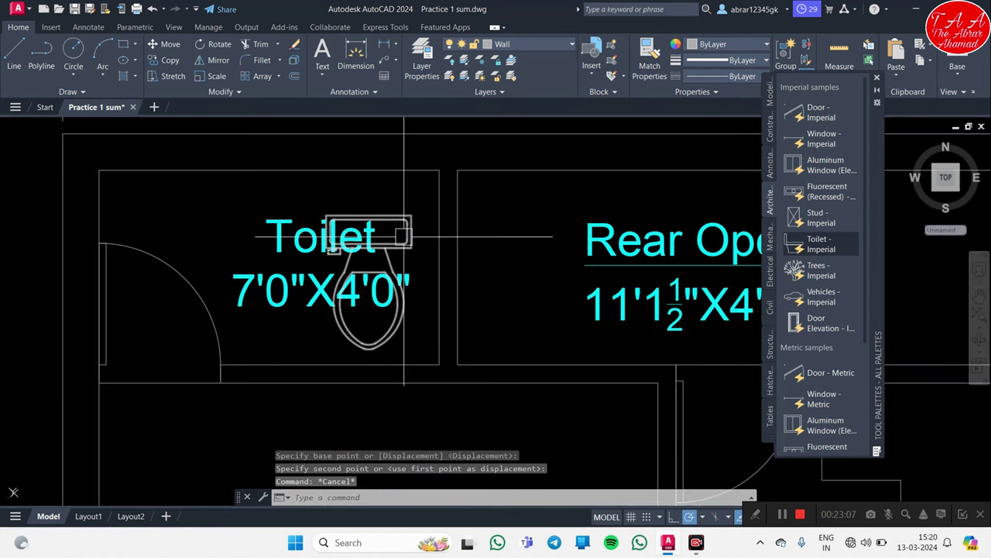
pyautogui.click(401, 209)
pyautogui.press('Return')
pyautogui.click(401, 209)
pyautogui.scroll(-6, 514, 232)
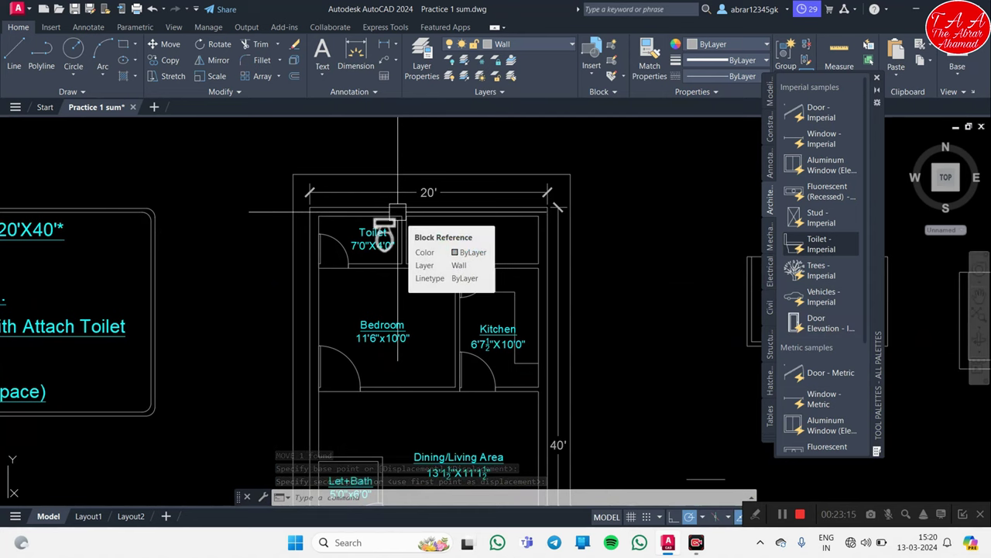
pyautogui.press('Escape')
pyautogui.moveTo(399, 209); pyautogui.dragTo(394, 151, button='middle')
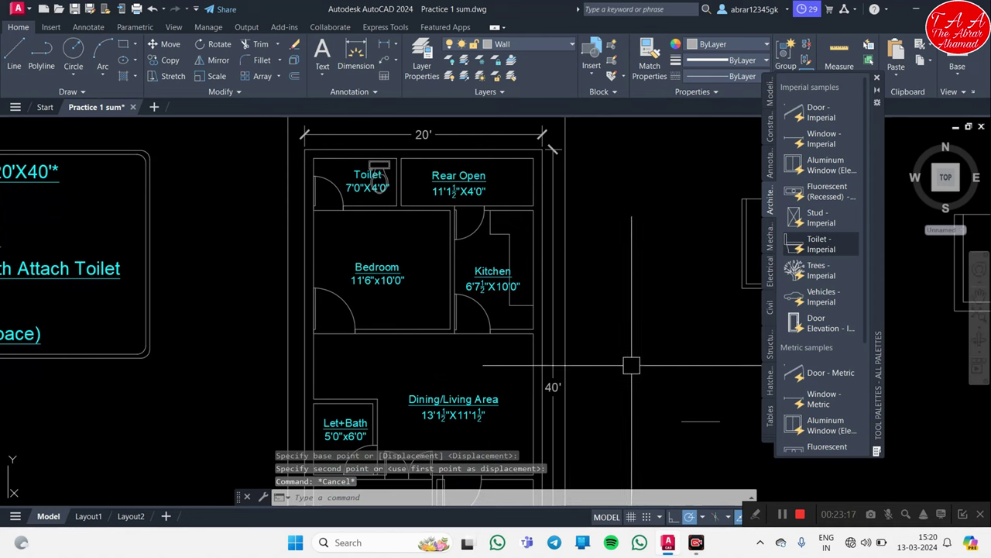
pyautogui.moveTo(382, 177); pyautogui.dragTo(418, 140, button='middle')
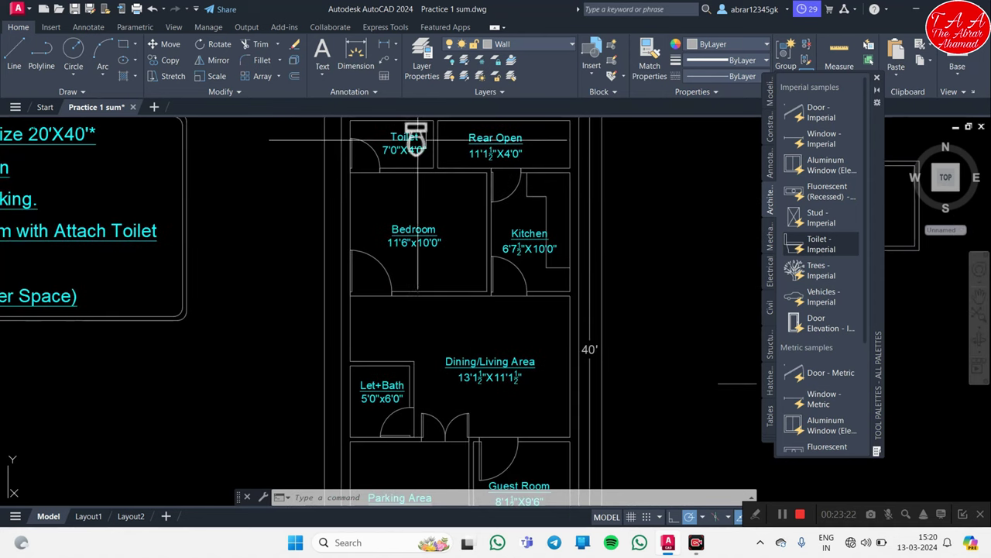
pyautogui.click(815, 278)
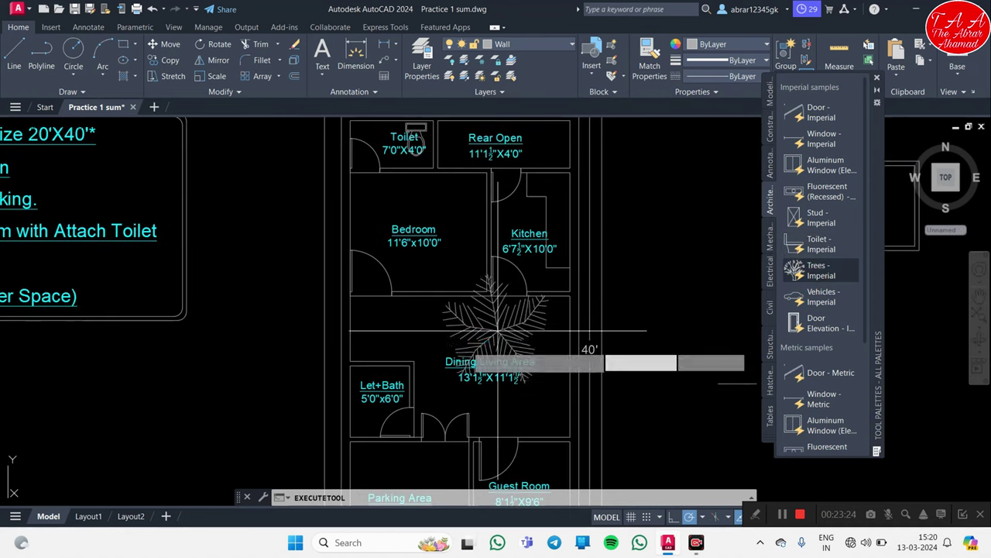
pyautogui.moveTo(342, 350); pyautogui.dragTo(434, 267, button='middle')
pyautogui.press('Escape')
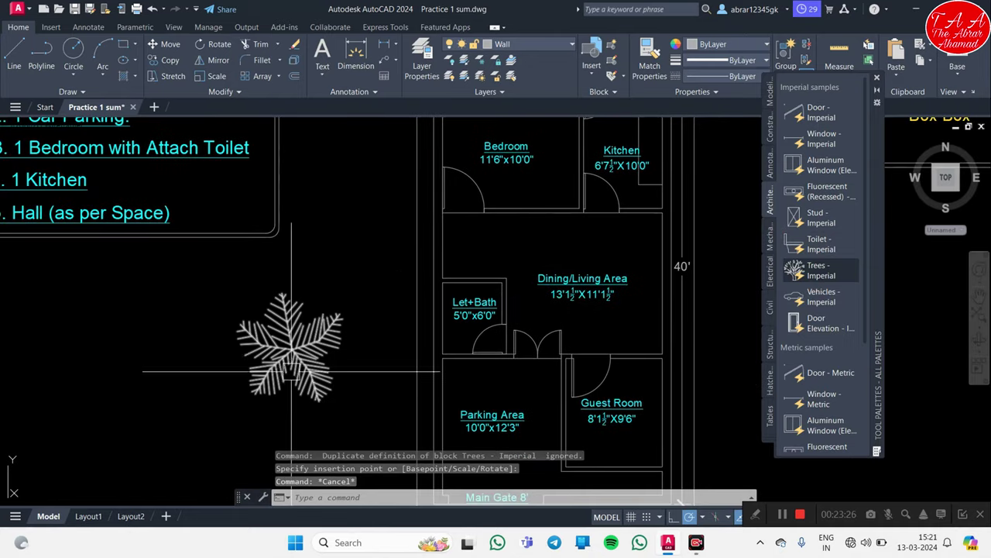
pyautogui.press('Escape')
pyautogui.click(298, 366)
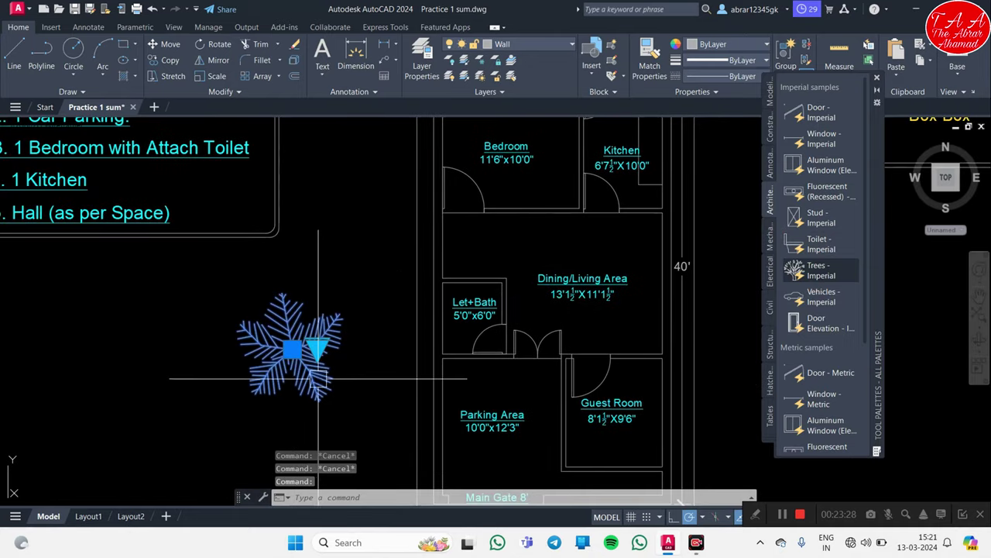
pyautogui.click(317, 350)
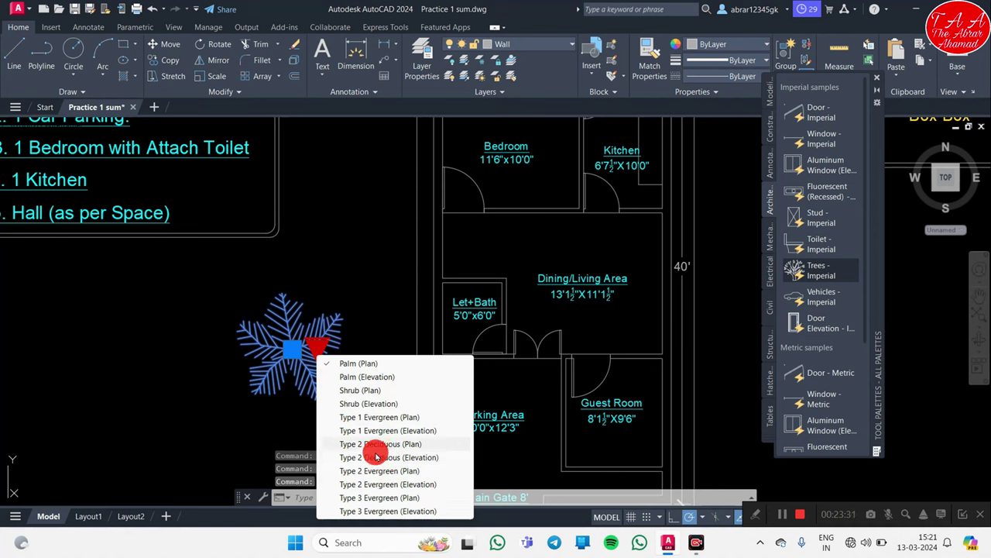
pyautogui.click(376, 391)
pyautogui.click(317, 349)
pyautogui.click(384, 439)
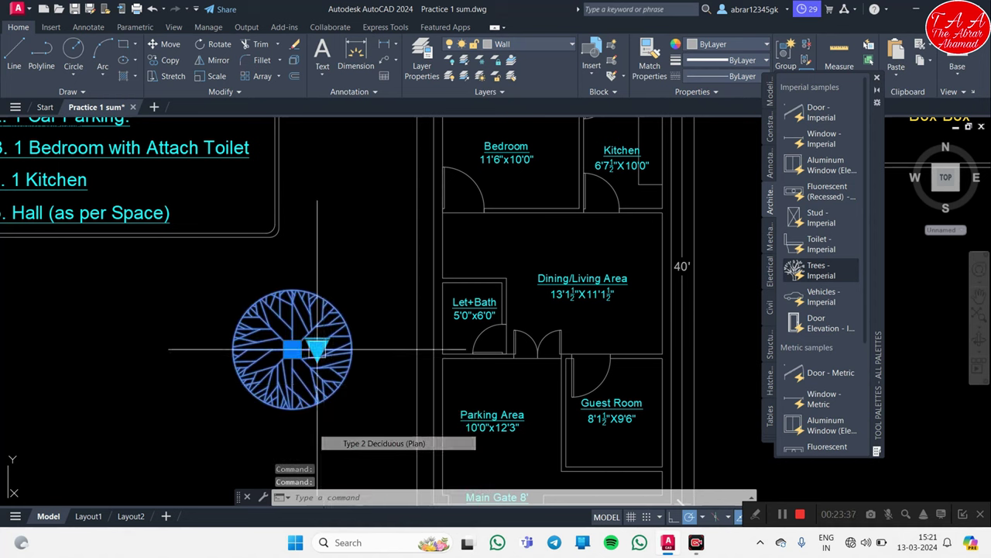
pyautogui.click(317, 349)
pyautogui.click(372, 468)
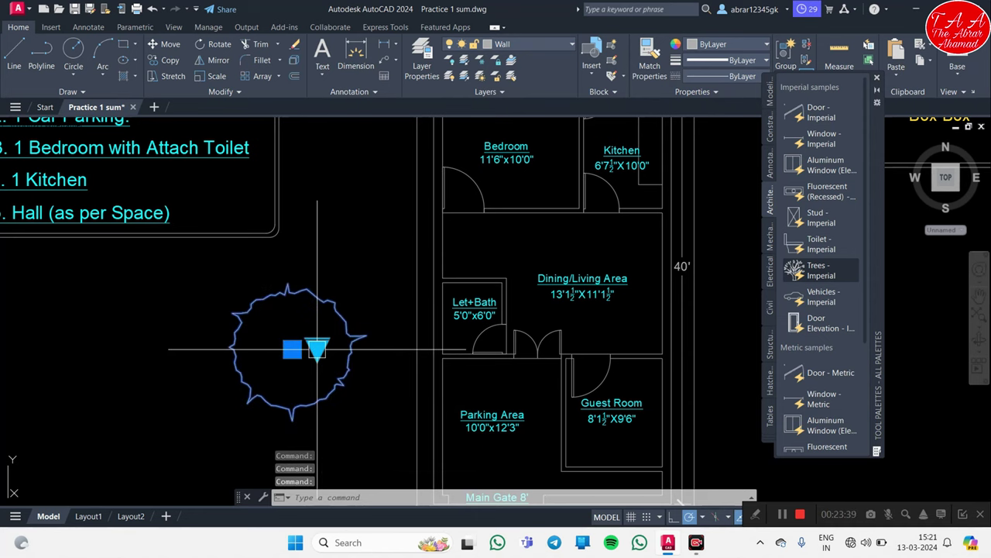
pyautogui.click(317, 349)
pyautogui.click(372, 492)
pyautogui.click(317, 349)
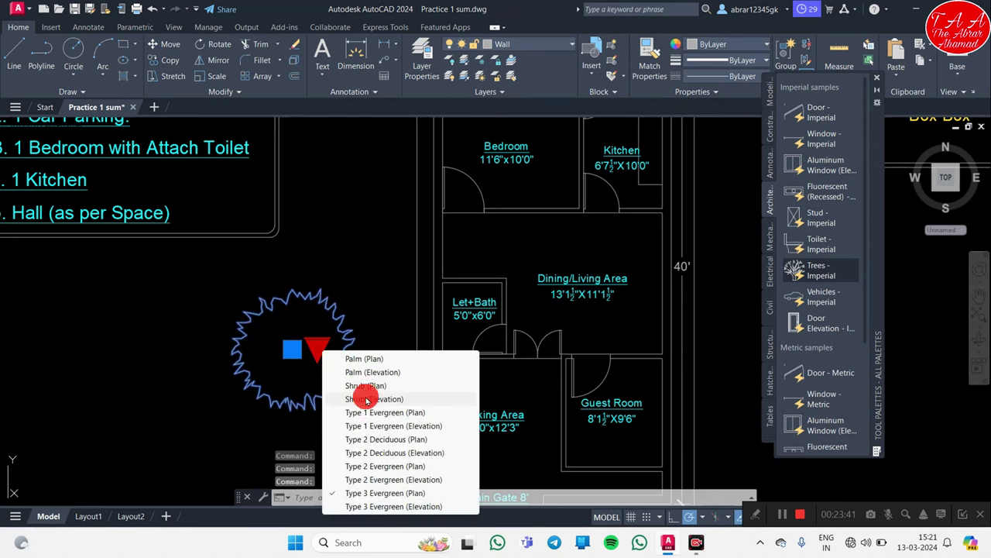
pyautogui.click(372, 401)
pyautogui.click(317, 347)
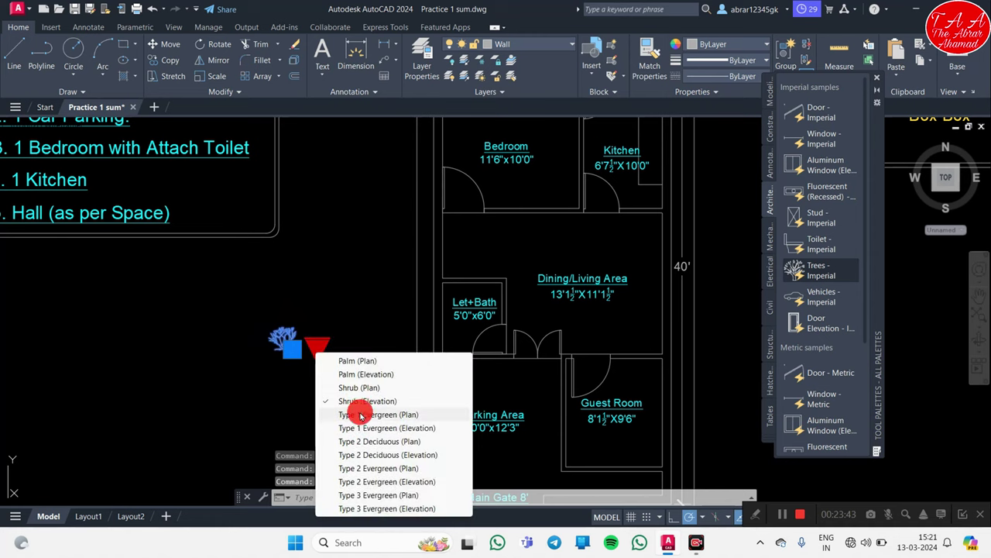
pyautogui.click(362, 428)
pyautogui.click(317, 348)
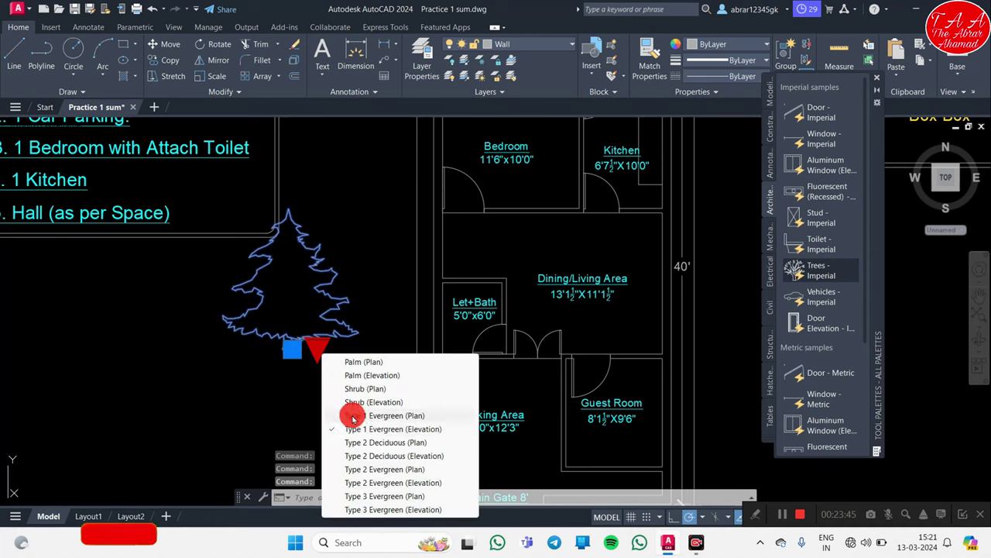
pyautogui.click(369, 447)
pyautogui.click(317, 347)
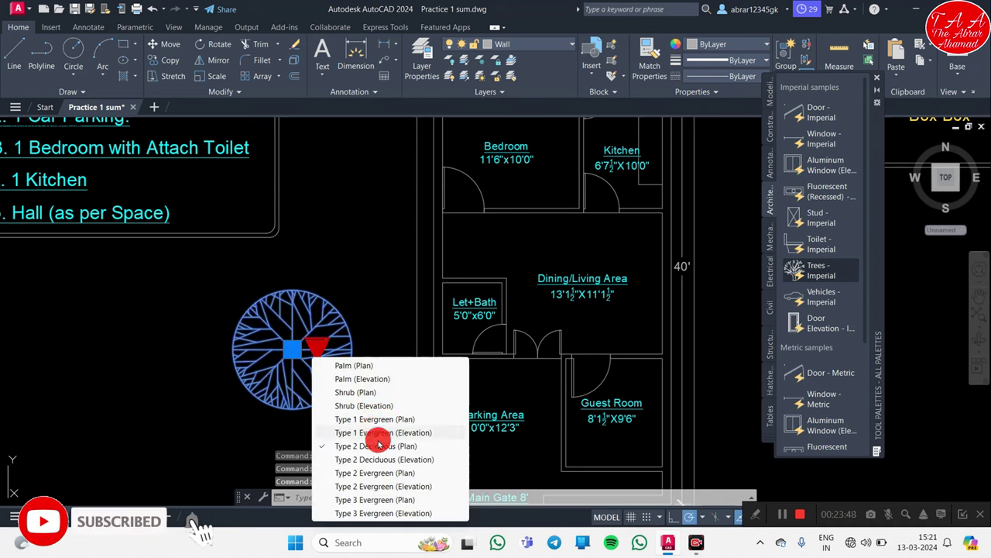
pyautogui.click(380, 465)
pyautogui.press('Escape')
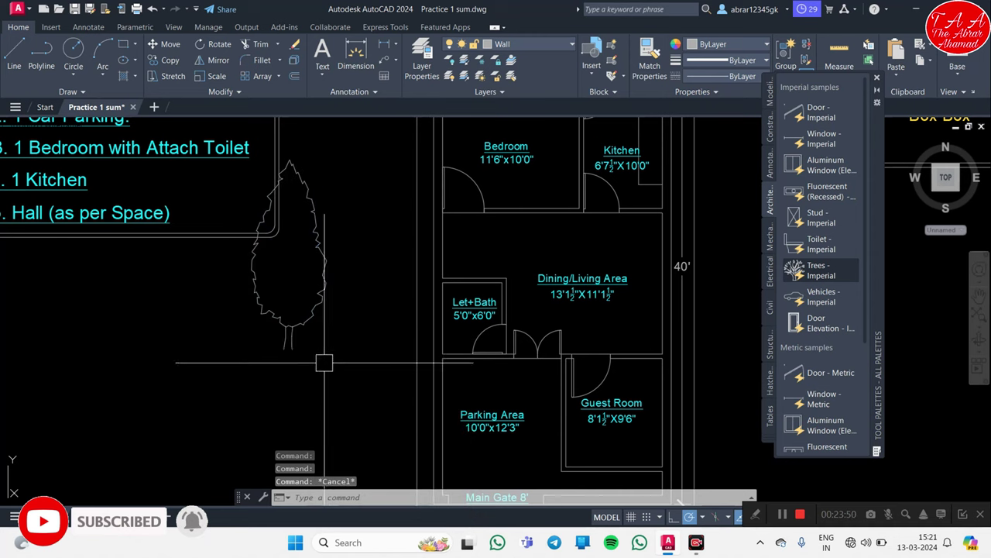
pyautogui.click(304, 331)
pyautogui.write('m')
pyautogui.press('Return')
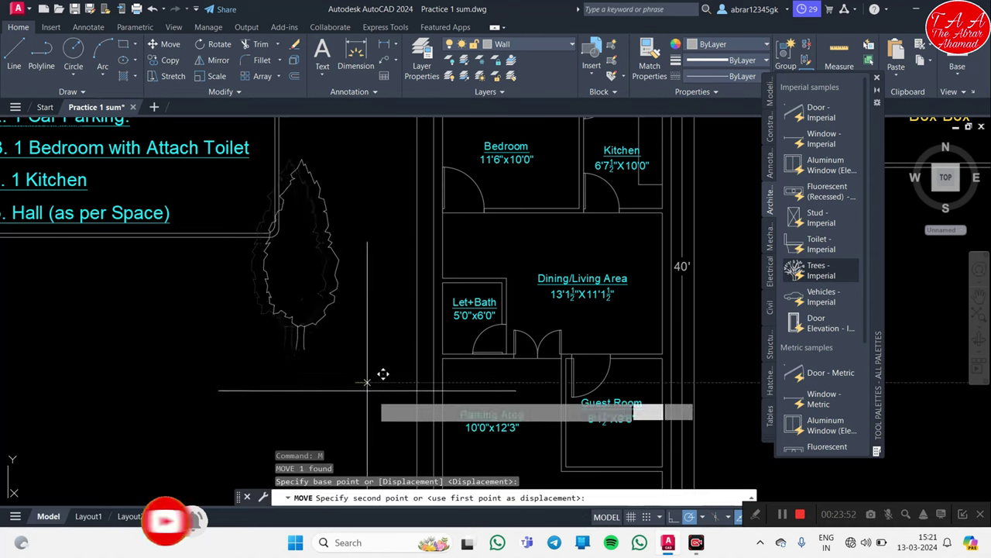
pyautogui.click(352, 348)
pyautogui.moveTo(386, 377); pyautogui.dragTo(378, 331, button='middle')
pyautogui.click(378, 331)
pyautogui.write('E')
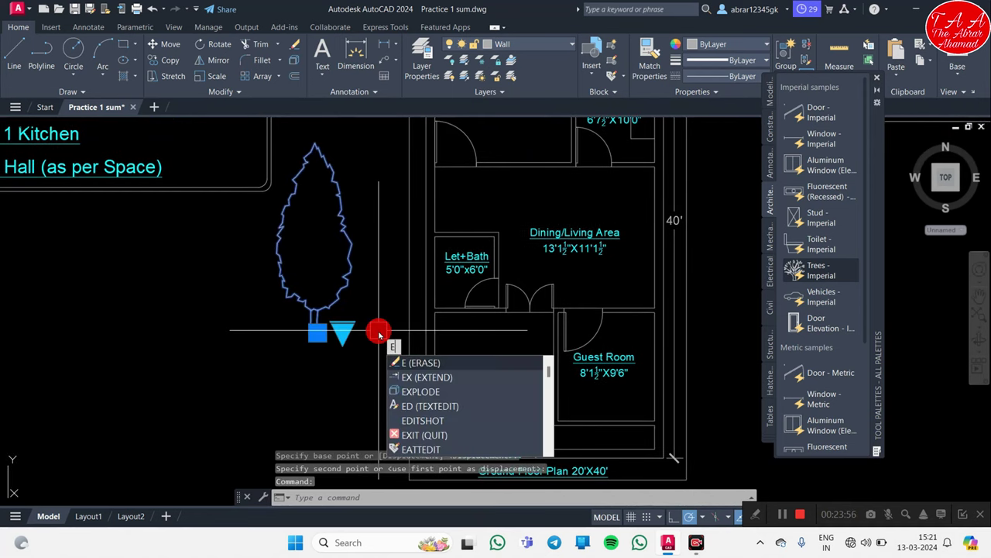
pyautogui.press('Return')
pyautogui.scroll(-2, 399, 323)
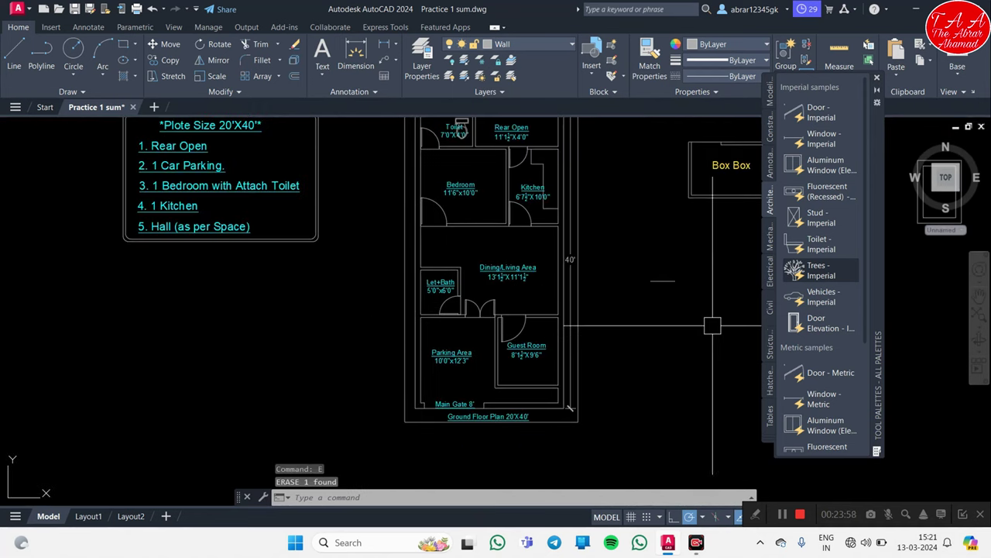
pyautogui.press('Escape')
pyautogui.press('Escape')
pyautogui.scroll(6, 566, 409)
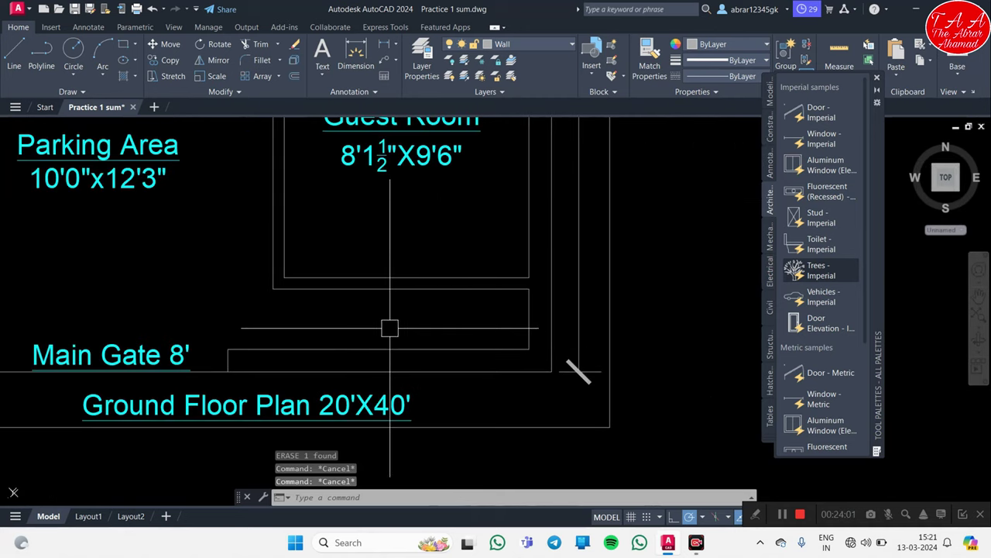
pyautogui.click(820, 292)
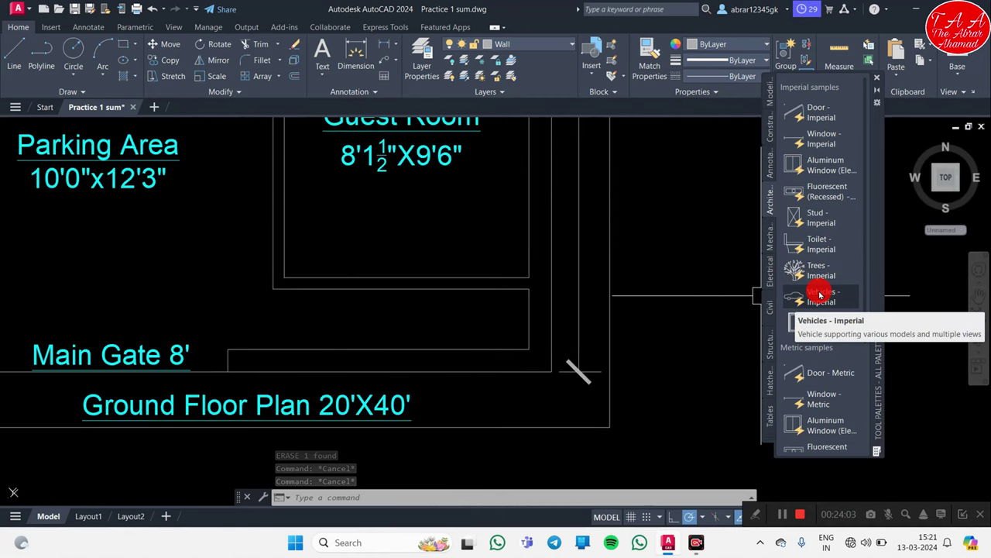
pyautogui.click(817, 270)
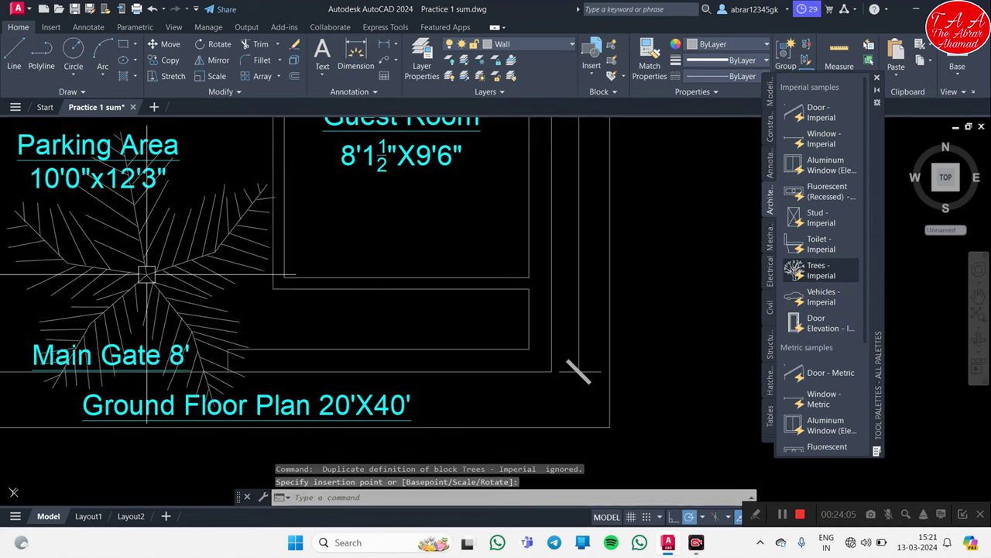
pyautogui.click(147, 274)
pyautogui.click(206, 274)
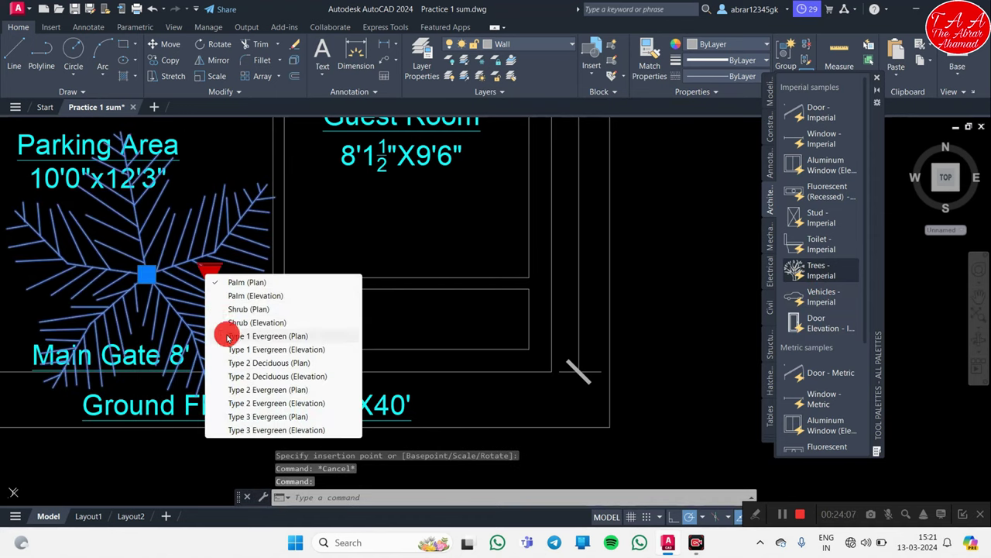
pyautogui.click(251, 379)
pyautogui.scroll(-4, 230, 299)
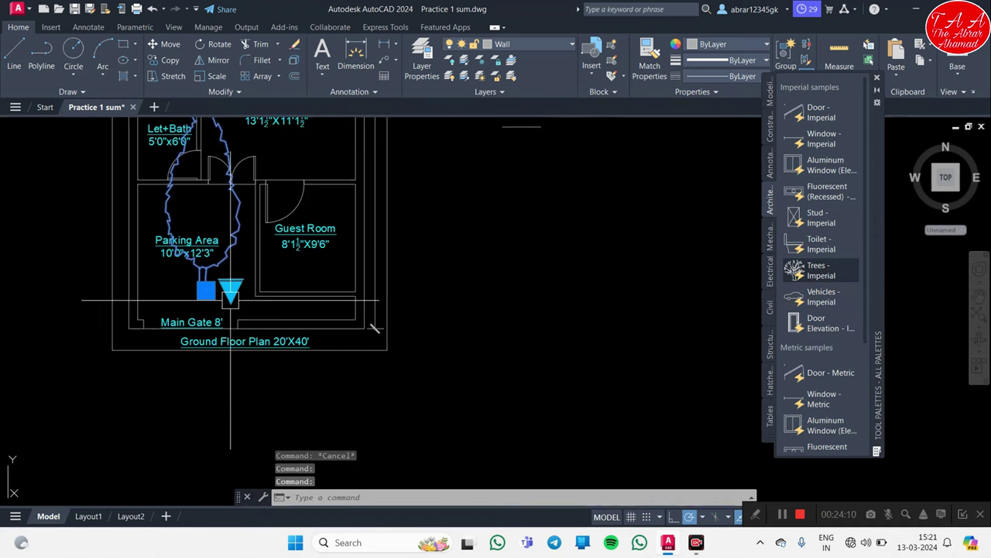
pyautogui.write('e')
pyautogui.press('Return')
# Step: Place a Vehicles - Imperial car right of the plan, shown as Sports Car (Top)
pyautogui.click(829, 296)
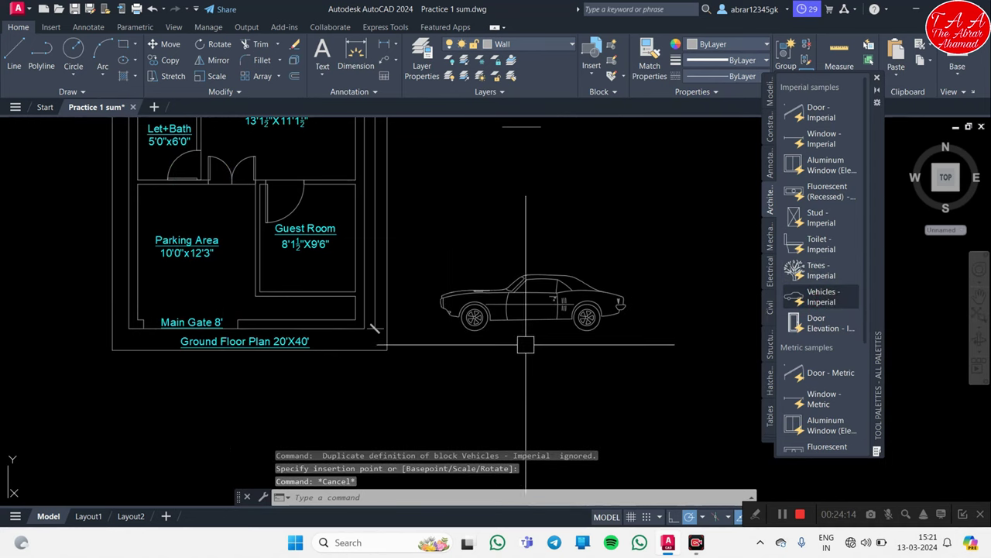
pyautogui.click(439, 329)
pyautogui.click(430, 338)
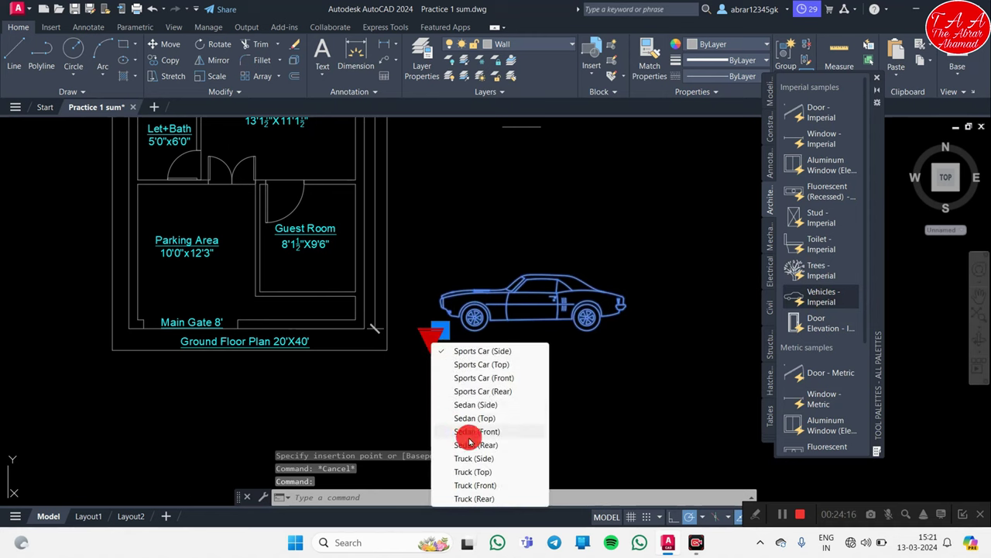
pyautogui.click(486, 419)
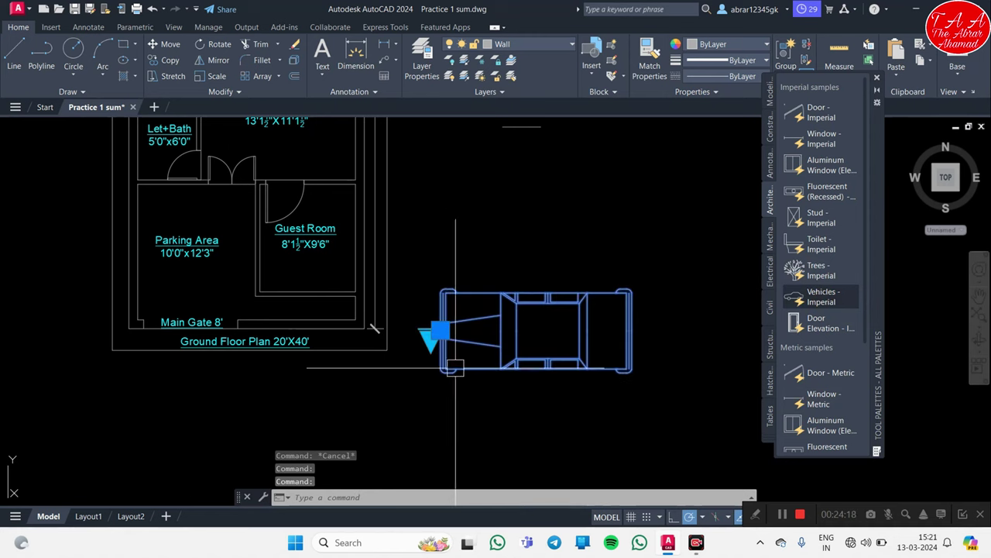
pyautogui.click(431, 347)
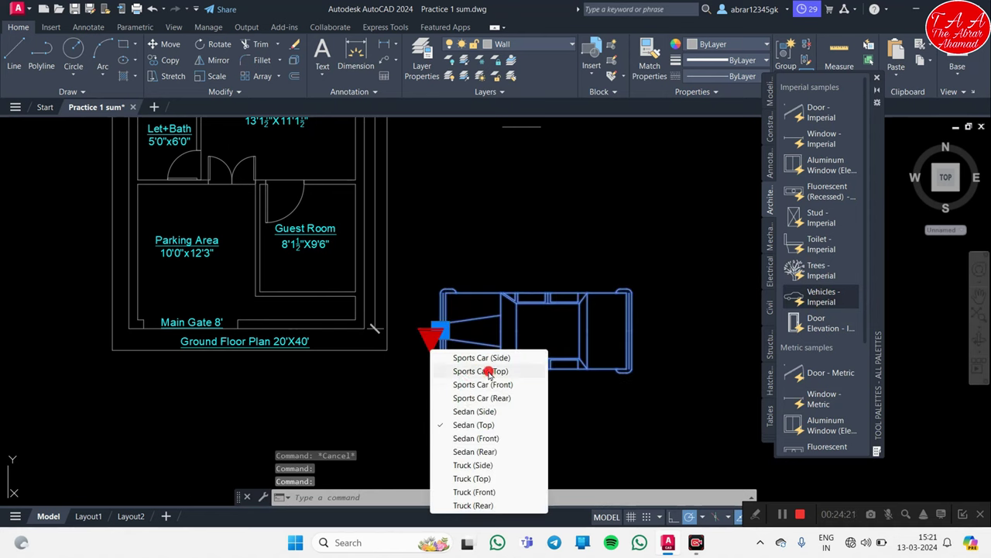
pyautogui.click(480, 371)
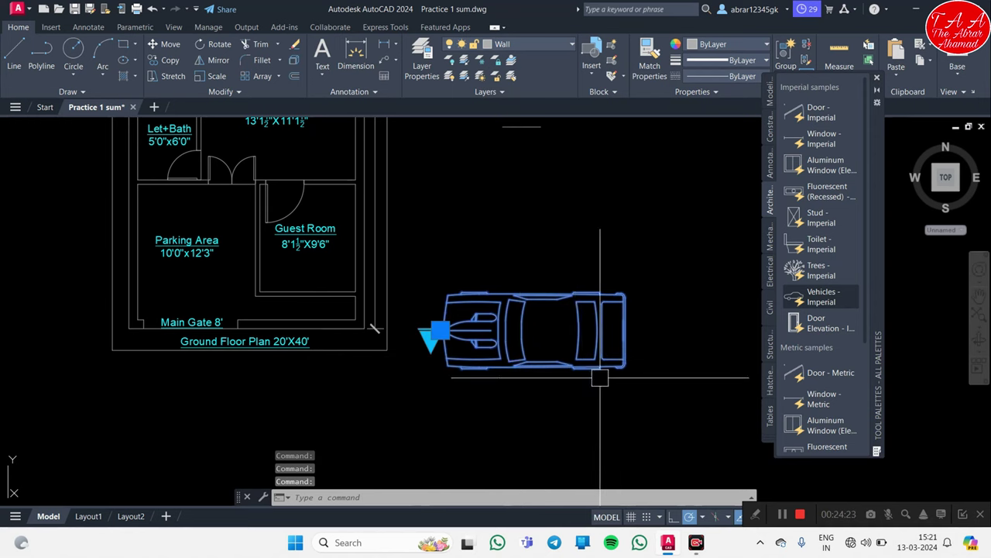
pyautogui.press('Escape')
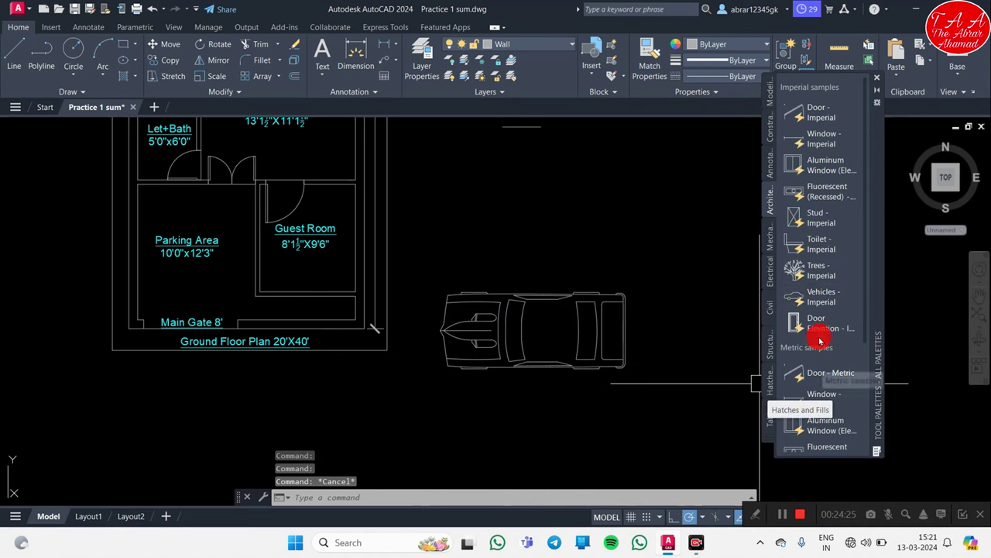
# Step: Place a door elevation block beside the car, then delete it
pyautogui.click(820, 322)
pyautogui.moveTo(654, 401); pyautogui.dragTo(537, 343, button='middle')
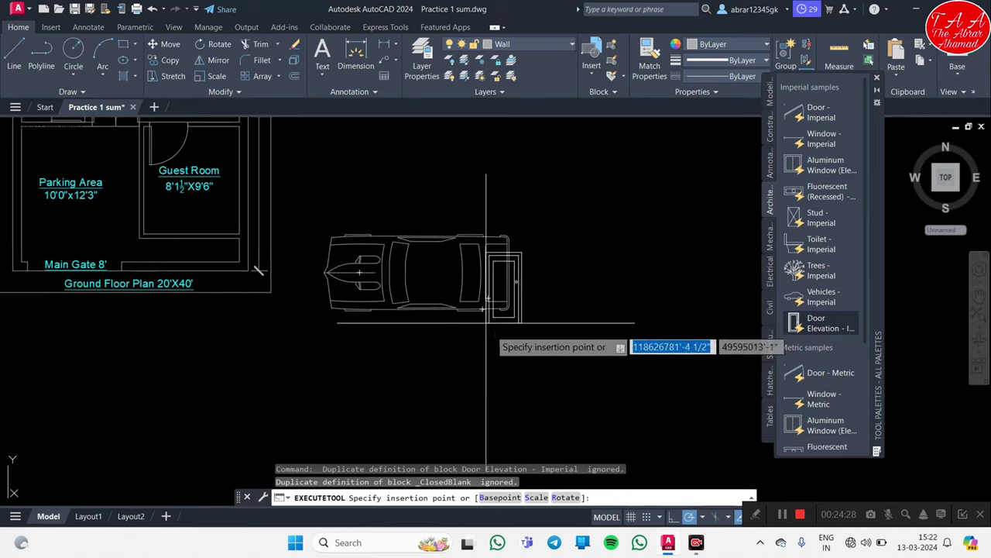
pyautogui.scroll(5, 589, 308)
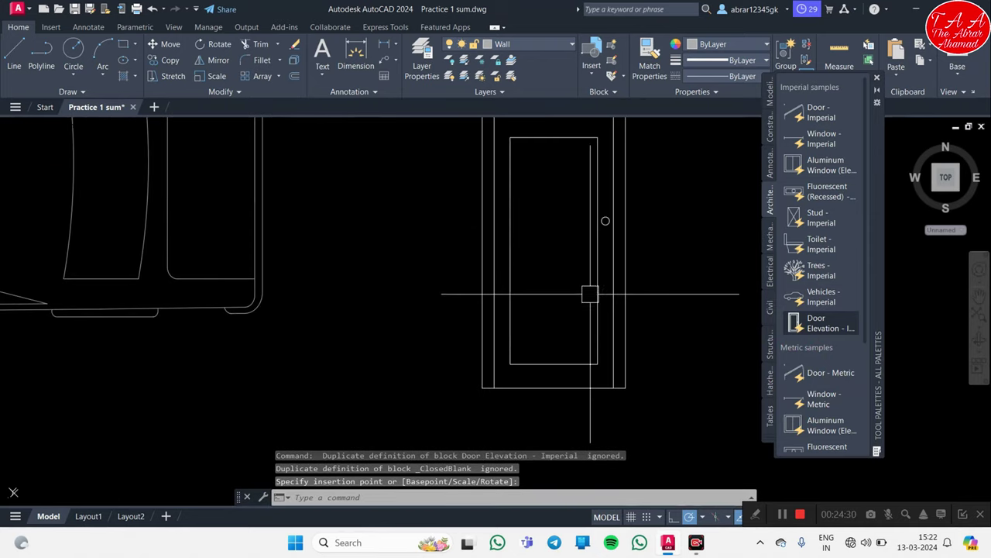
pyautogui.scroll(2, 586, 294)
pyautogui.scroll(-3, 528, 350)
pyautogui.click(529, 340)
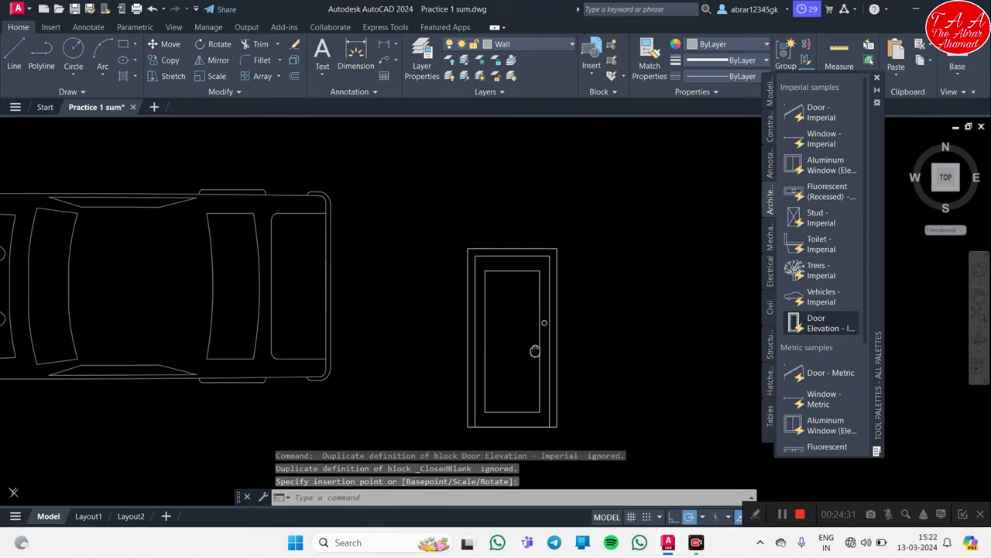
pyautogui.moveTo(561, 348); pyautogui.dragTo(553, 305, button='middle')
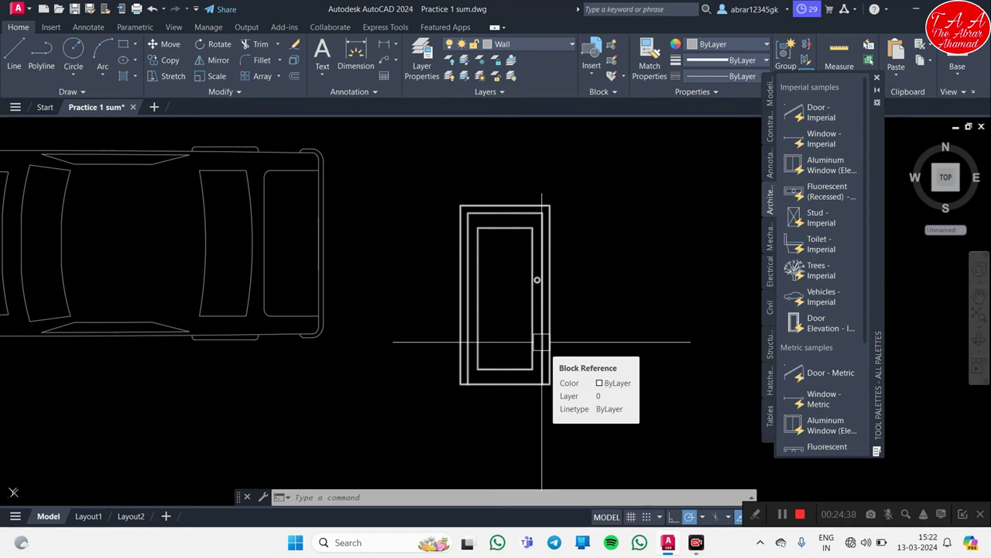
pyautogui.click(542, 341)
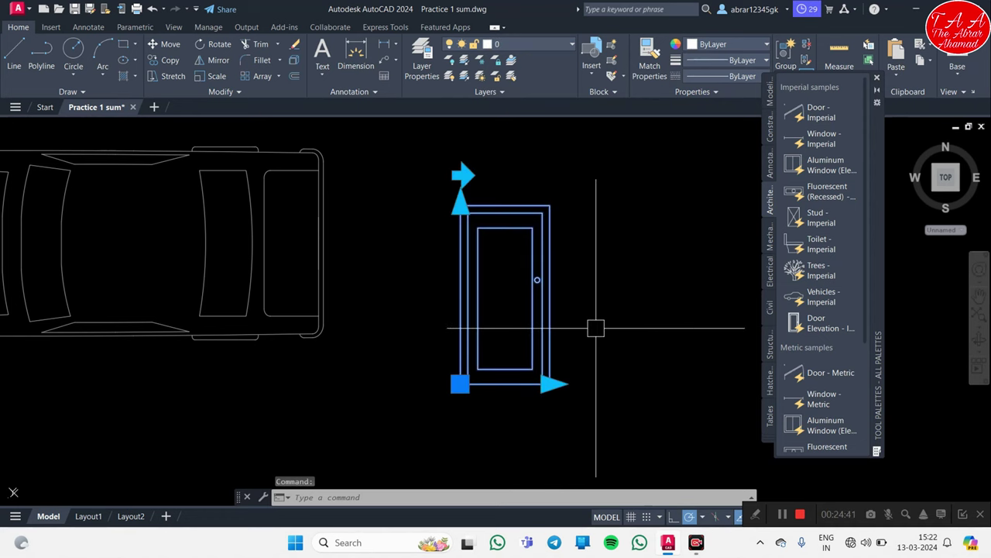
pyautogui.press('Delete')
pyautogui.scroll(-5, 556, 343)
# Step: Rotate the car 90° so it stands upright
pyautogui.scroll(2, 513, 358)
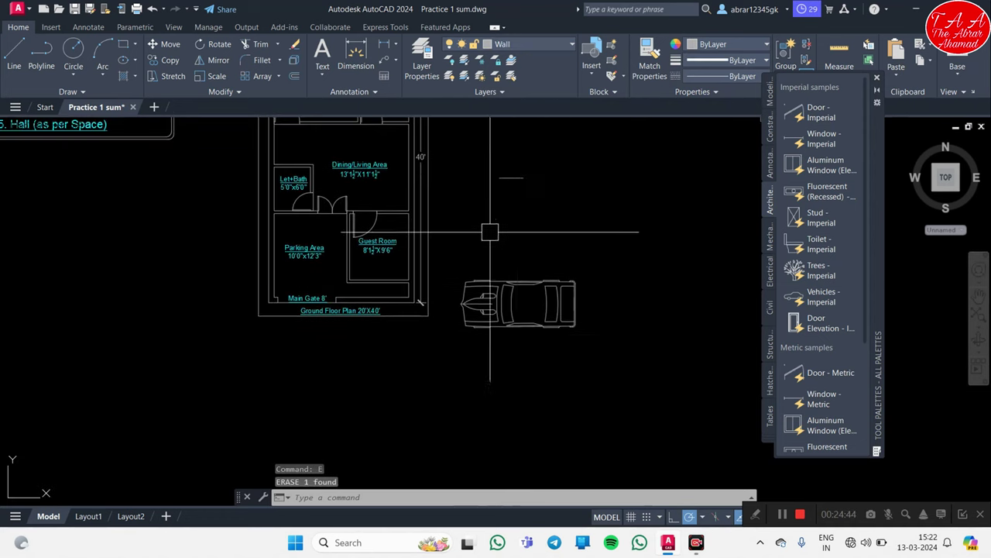
pyautogui.scroll(1, 491, 230)
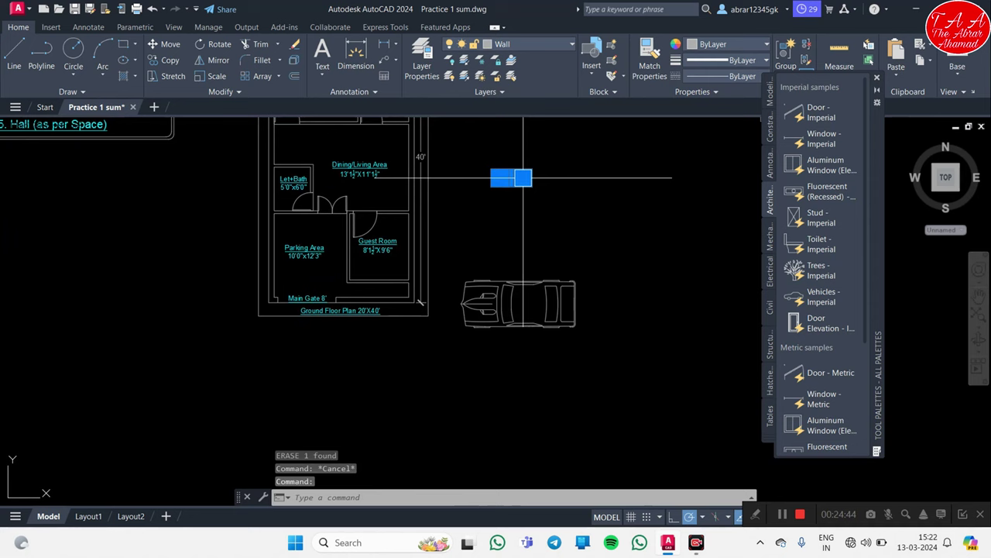
pyautogui.click(512, 304)
pyautogui.moveTo(539, 329); pyautogui.dragTo(526, 351, button='middle')
pyautogui.press('Escape')
pyautogui.click(527, 351)
pyautogui.write('ro')
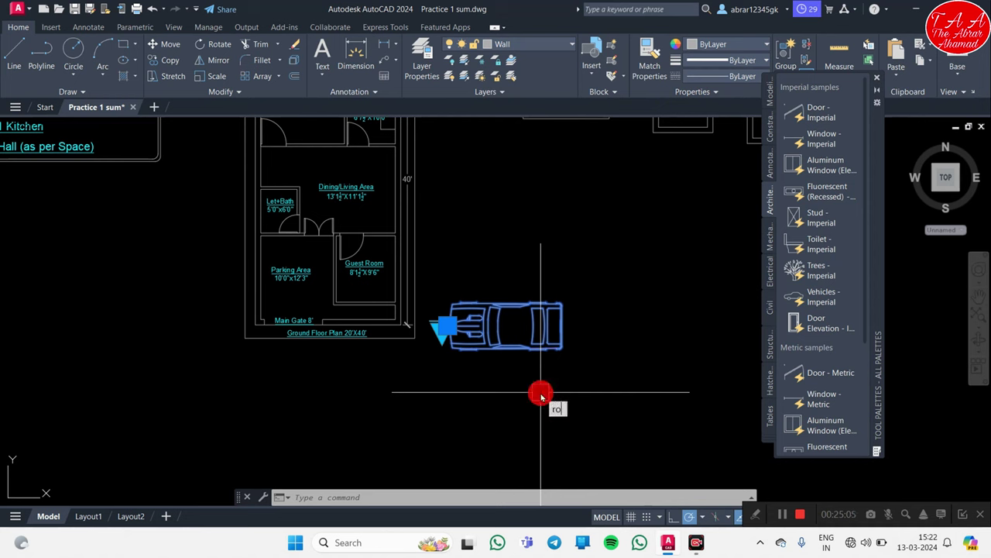
pyautogui.press('Return')
pyautogui.click(612, 341)
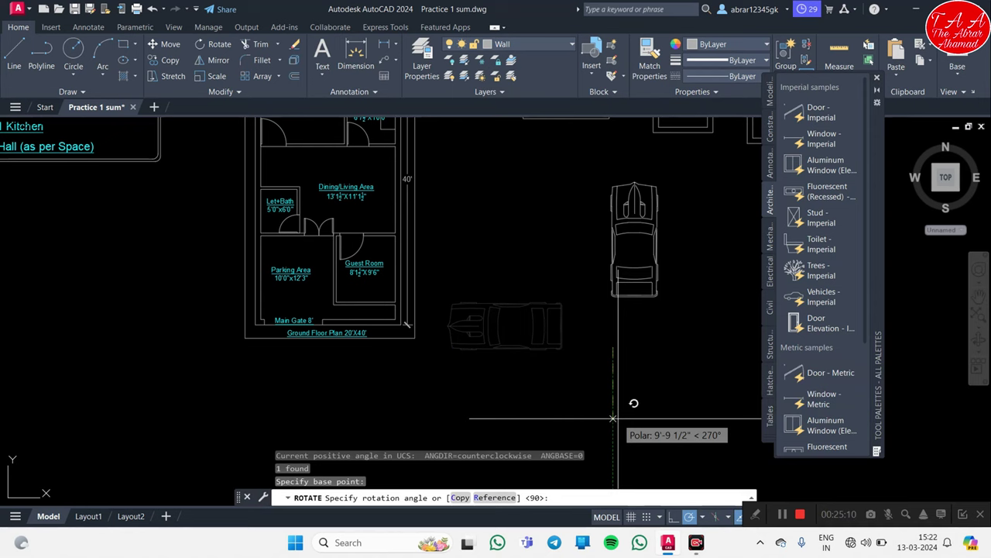
pyautogui.click(612, 419)
# Step: Reselect the rotated car and start a move, then cancel it
pyautogui.moveTo(635, 290); pyautogui.dragTo(624, 341, button='middle')
pyautogui.press('Escape')
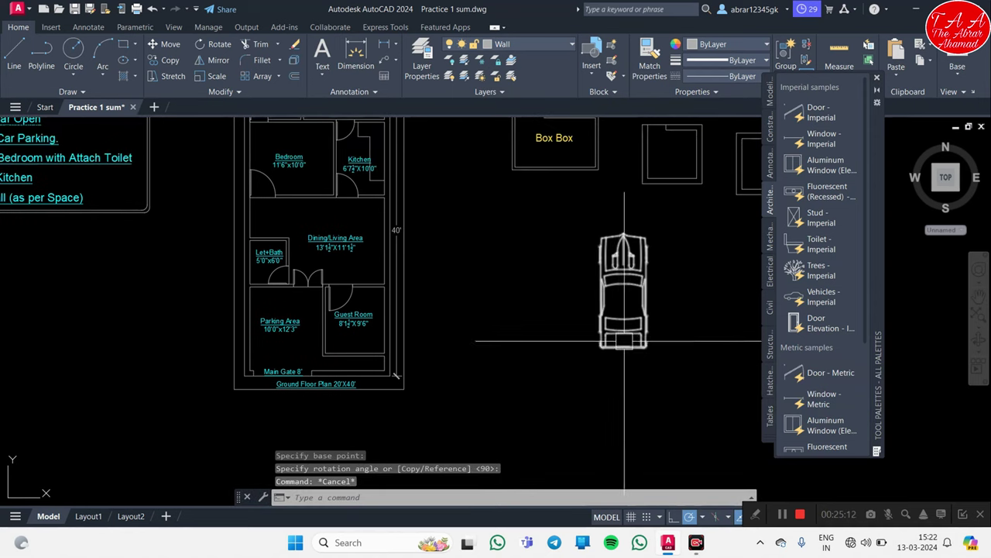
pyautogui.click(624, 341)
pyautogui.write('m')
pyautogui.press('Return')
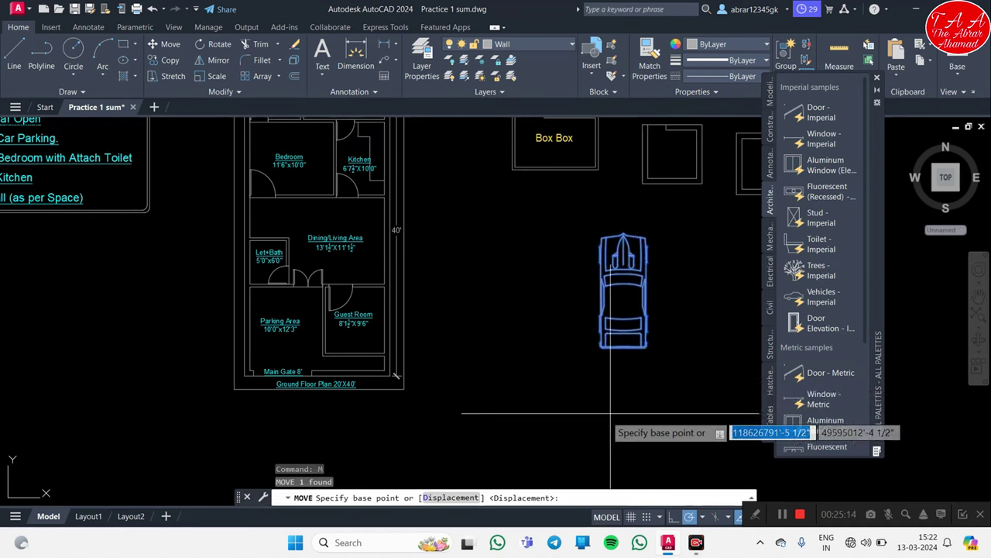
pyautogui.click(646, 316)
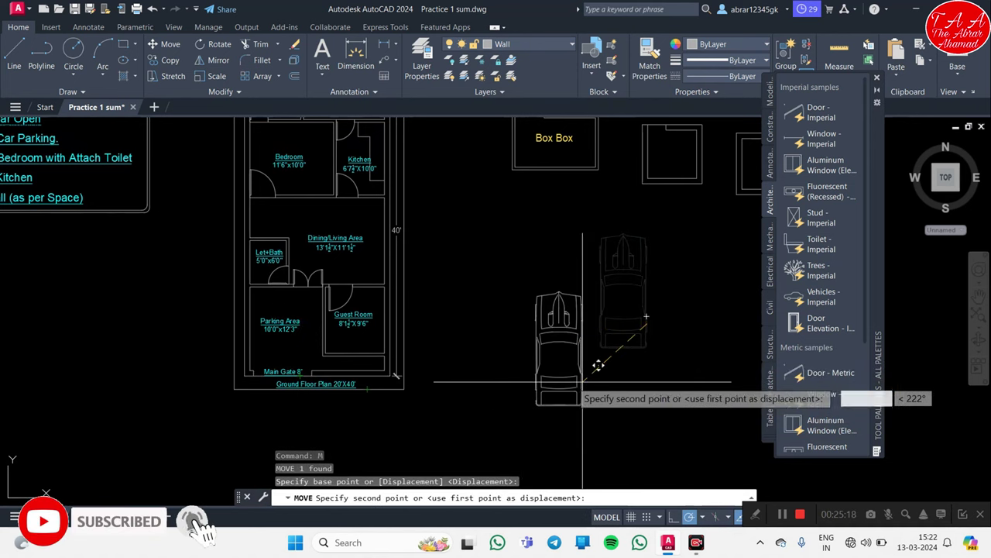
pyautogui.press('Escape')
# Step: Scale the car down to a smaller size
pyautogui.moveTo(559, 378); pyautogui.dragTo(526, 286, button='middle')
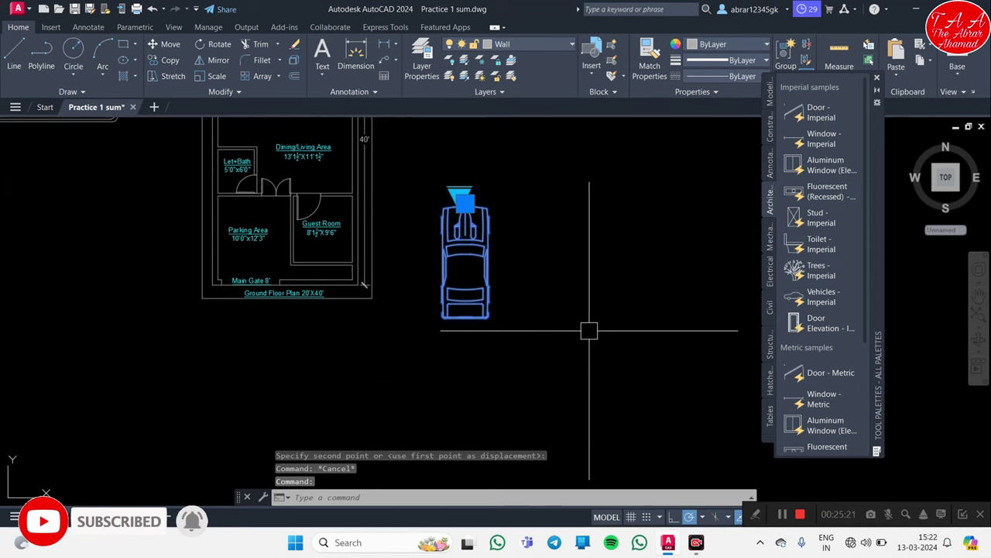
pyautogui.write('sc')
pyautogui.press('Return')
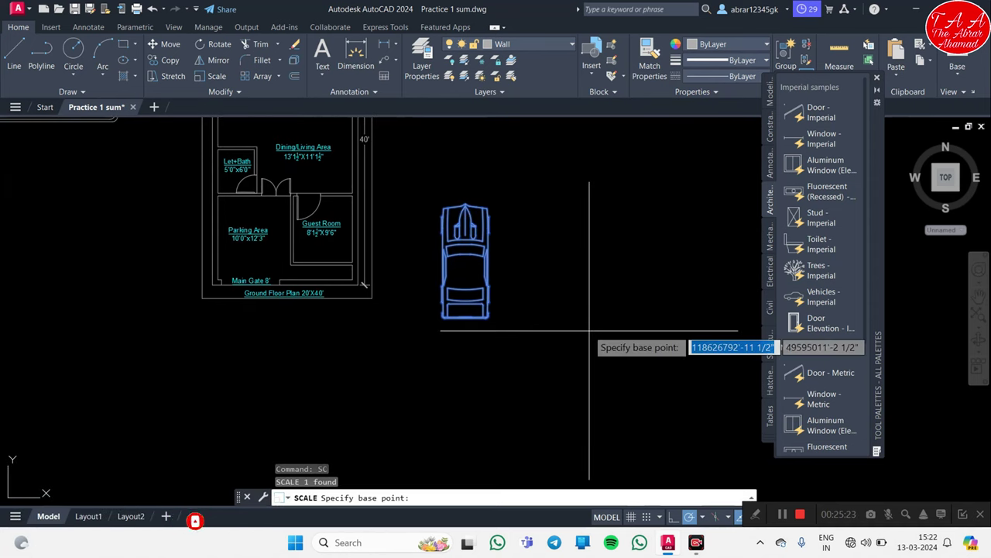
pyautogui.click(528, 280)
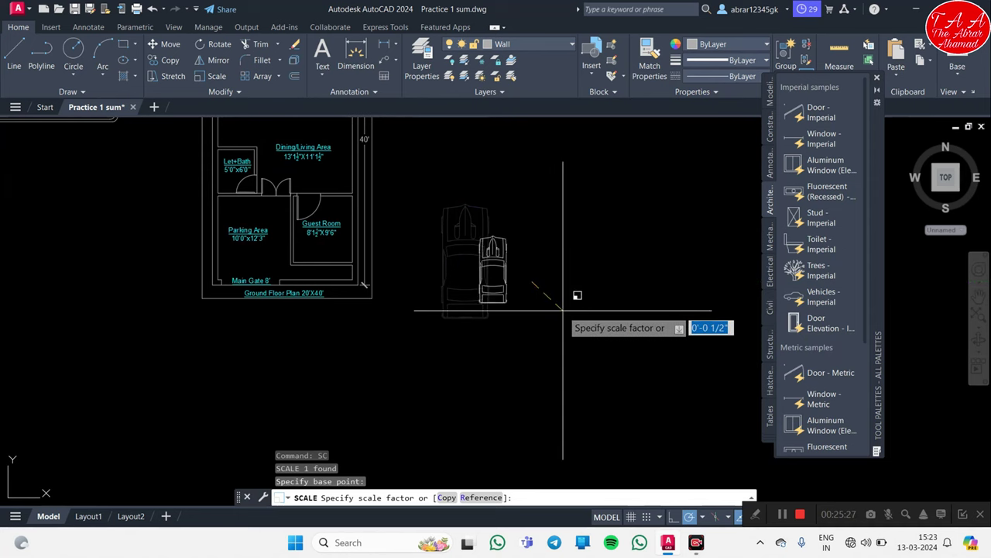
pyautogui.click(564, 318)
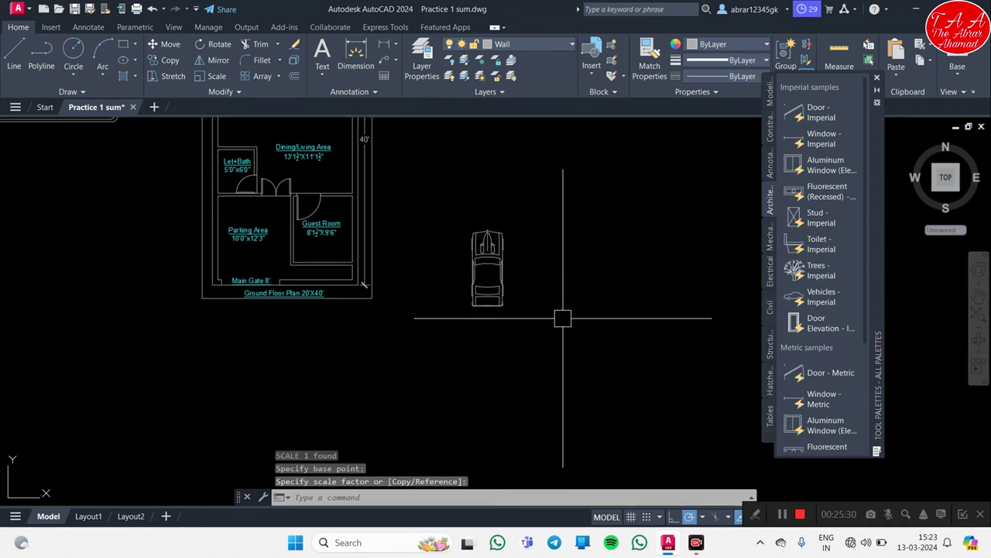
pyautogui.press('Escape')
pyautogui.click(503, 301)
pyautogui.write('scale')
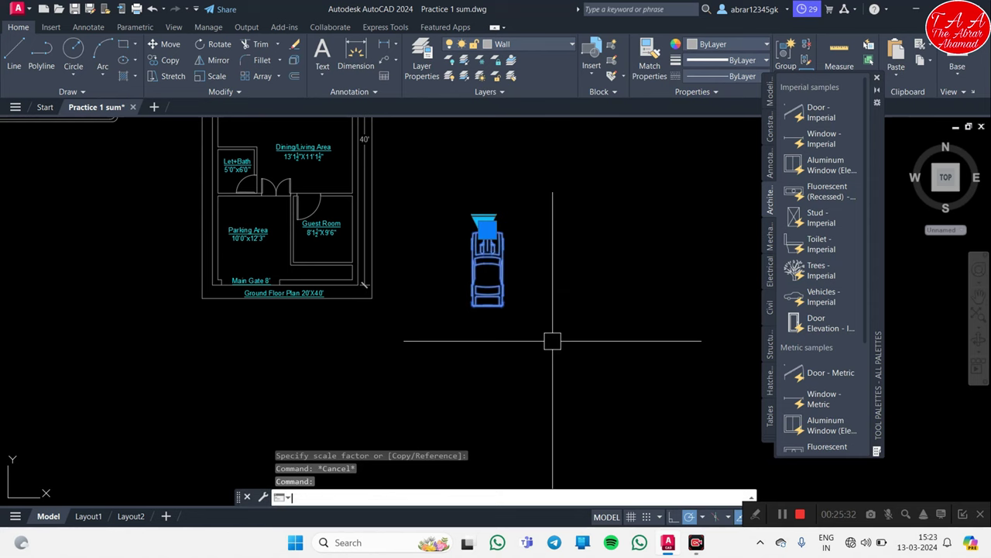
pyautogui.press('Return')
pyautogui.click(517, 279)
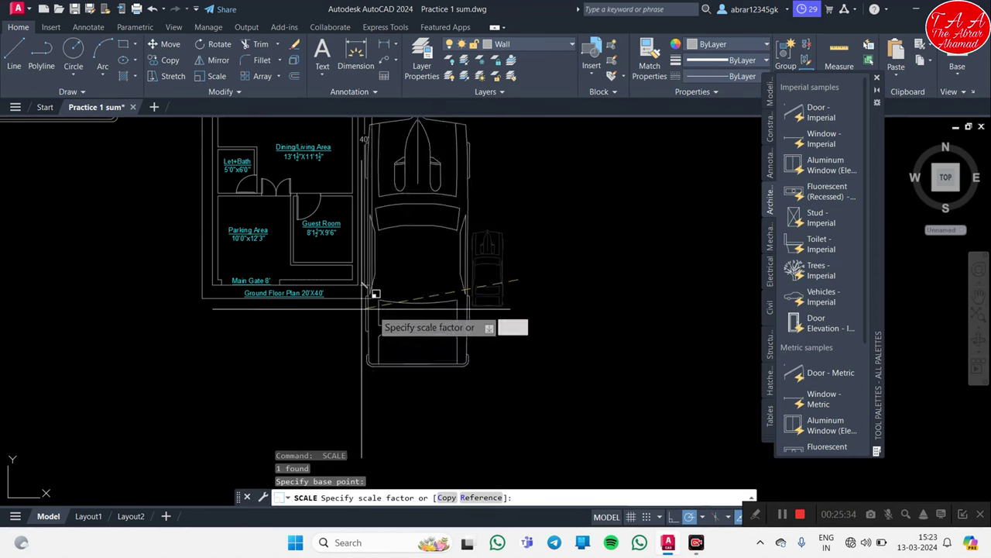
pyautogui.press('Escape')
# Step: Move the car into the 10'0"x12'3" Parking Area
pyautogui.press('Return')
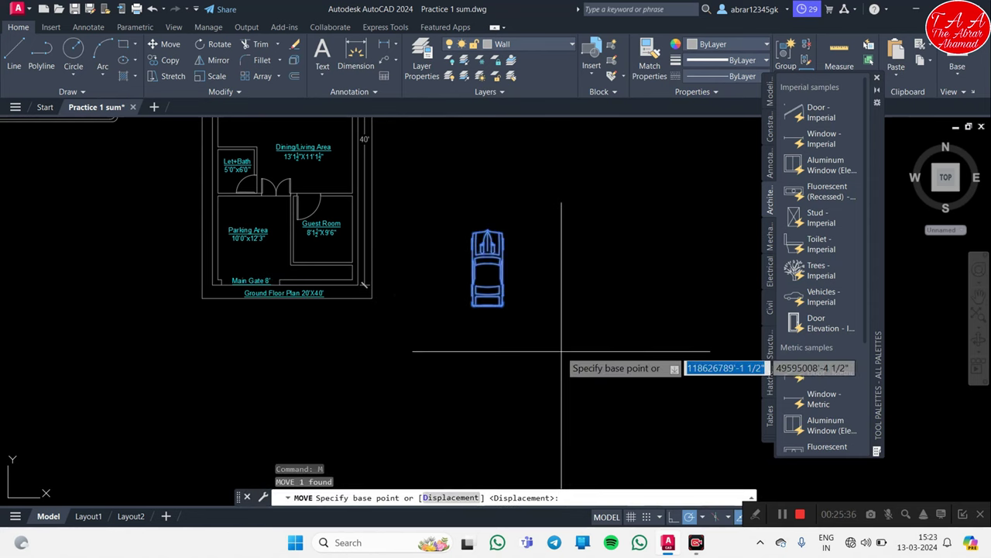
pyautogui.click(561, 353)
pyautogui.scroll(4, 295, 268)
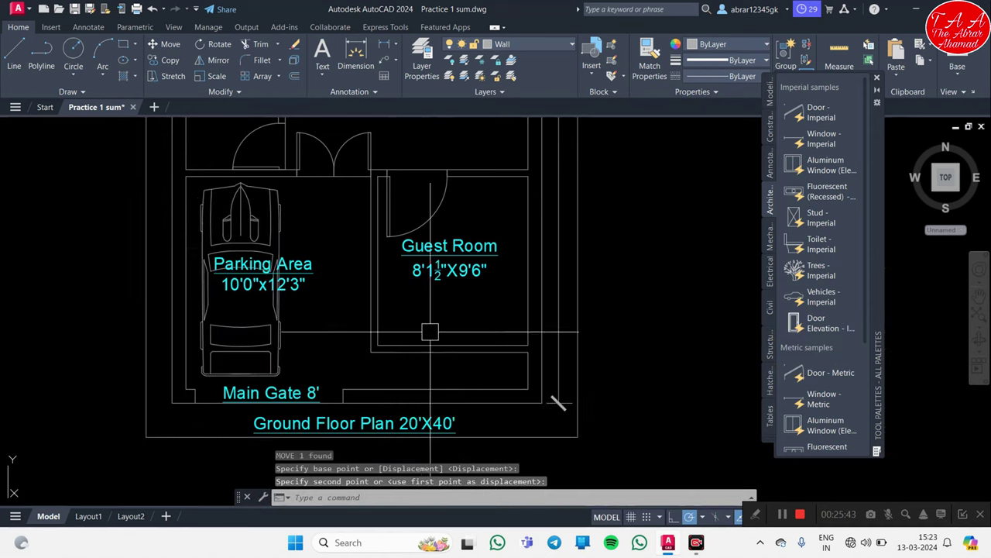
pyautogui.scroll(-4, 421, 364)
# Step: Finish placing the car, then zoom in on the Toilet and Rear Open door area
pyautogui.press('Escape')
pyautogui.press('Escape')
pyautogui.scroll(6, 382, 331)
pyautogui.scroll(-4, 381, 331)
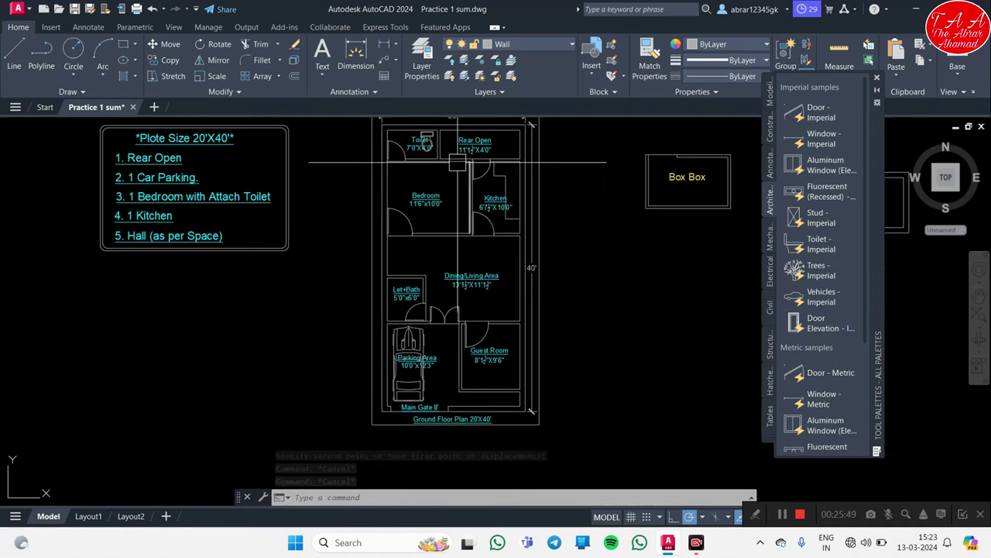
pyautogui.scroll(5, 422, 263)
pyautogui.moveTo(428, 200); pyautogui.dragTo(459, 310, button='middle')
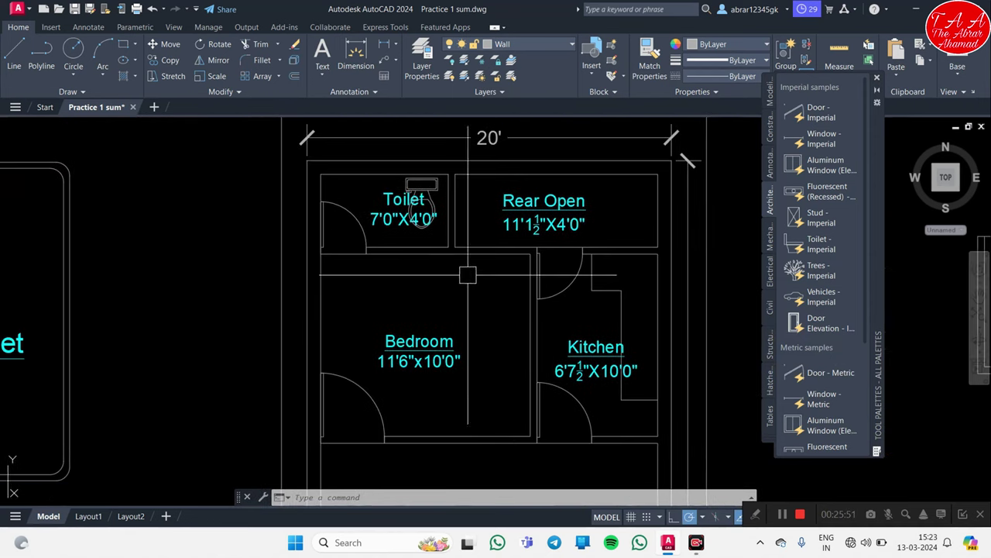
pyautogui.scroll(5, 465, 213)
pyautogui.scroll(-2, 524, 271)
pyautogui.moveTo(493, 346); pyautogui.dragTo(487, 341, button='middle')
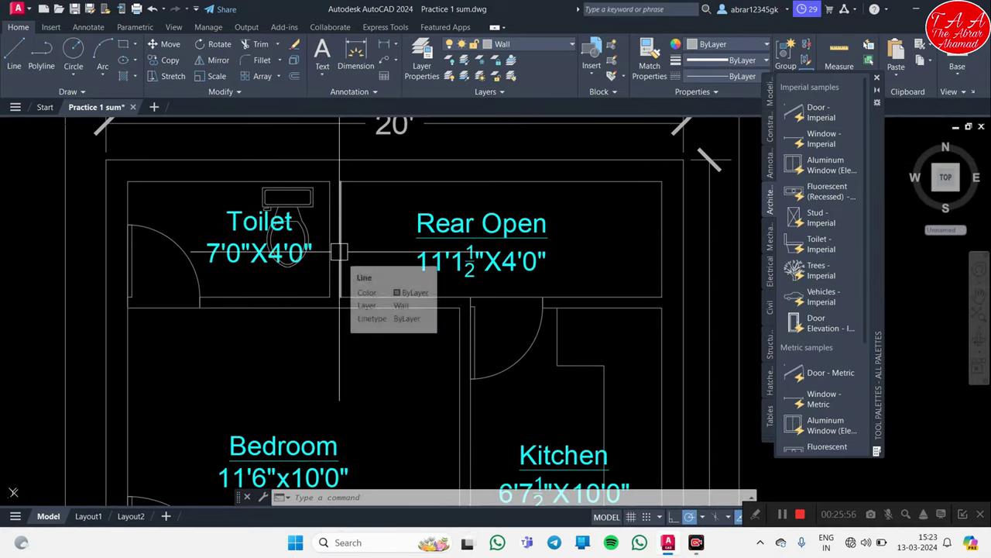
pyautogui.moveTo(580, 302)
pyautogui.mouseDown(button='middle')
pyautogui.moveTo(387, 298)
pyautogui.moveTo(475, 303)
pyautogui.mouseUp(button='middle')
pyautogui.scroll(2, 405, 298)
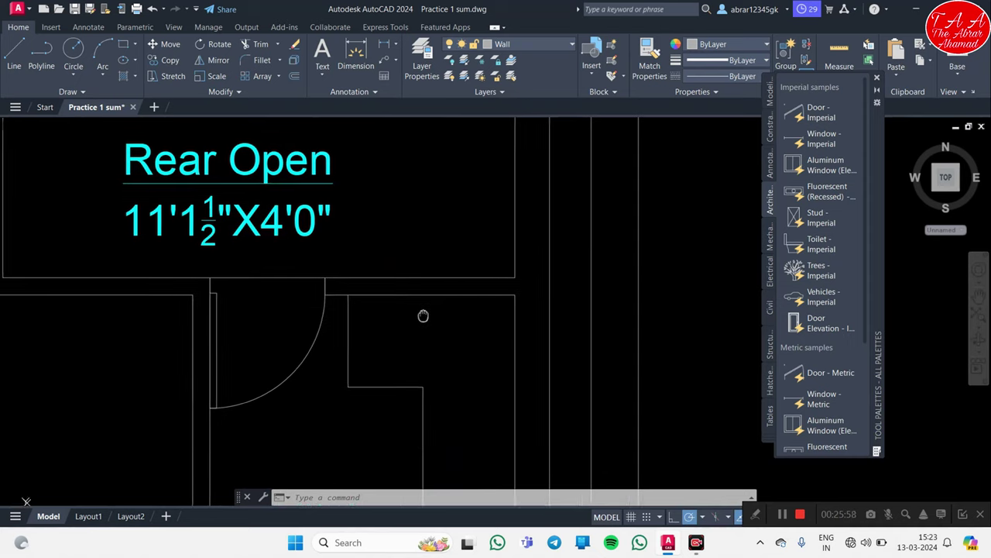
pyautogui.scroll(2, 442, 317)
pyautogui.scroll(-2, 440, 316)
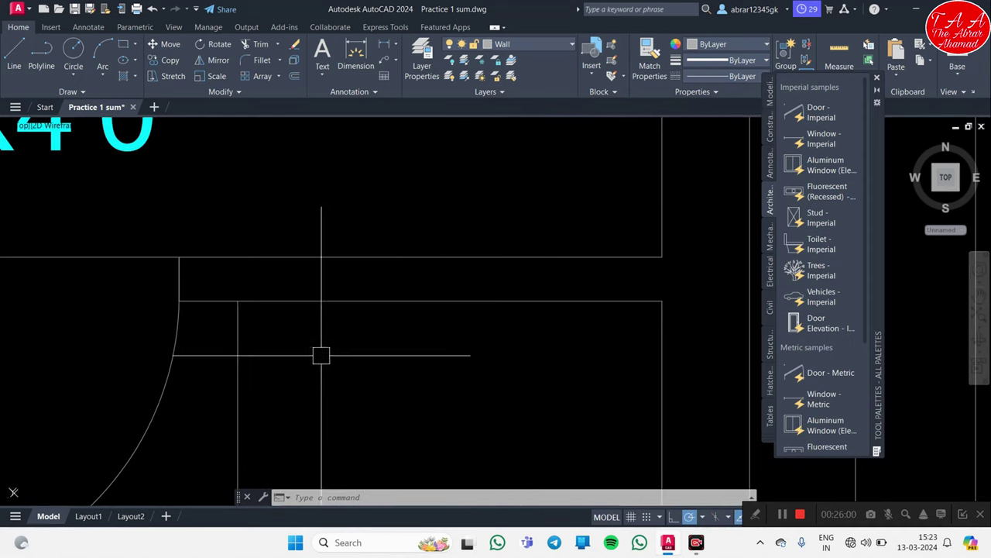
pyautogui.scroll(-1, 367, 361)
# Step: Offset the vertical wall line 1'6" to the left
pyautogui.press('Escape')
pyautogui.press('Escape')
pyautogui.press('Escape')
pyautogui.write('l')
pyautogui.press('Return')
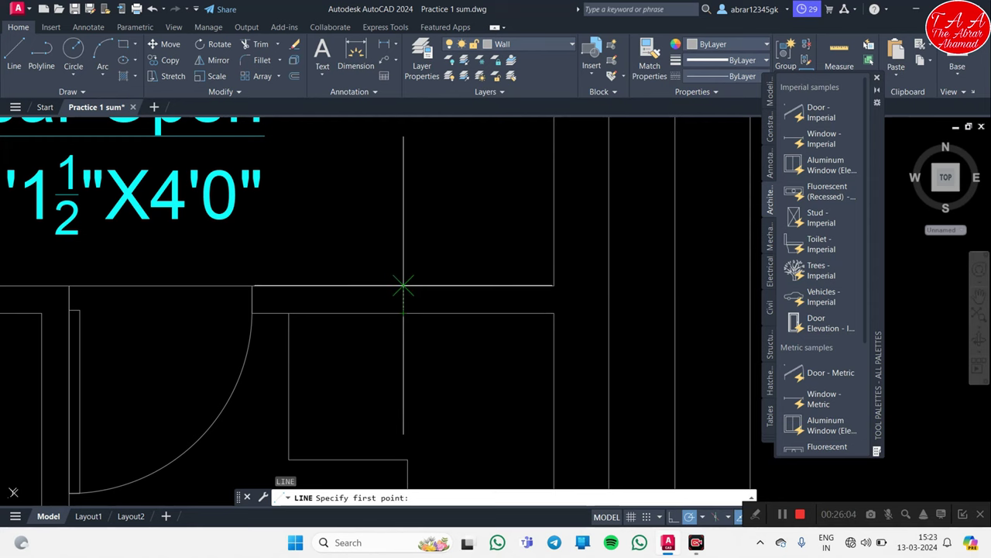
pyautogui.click(403, 312)
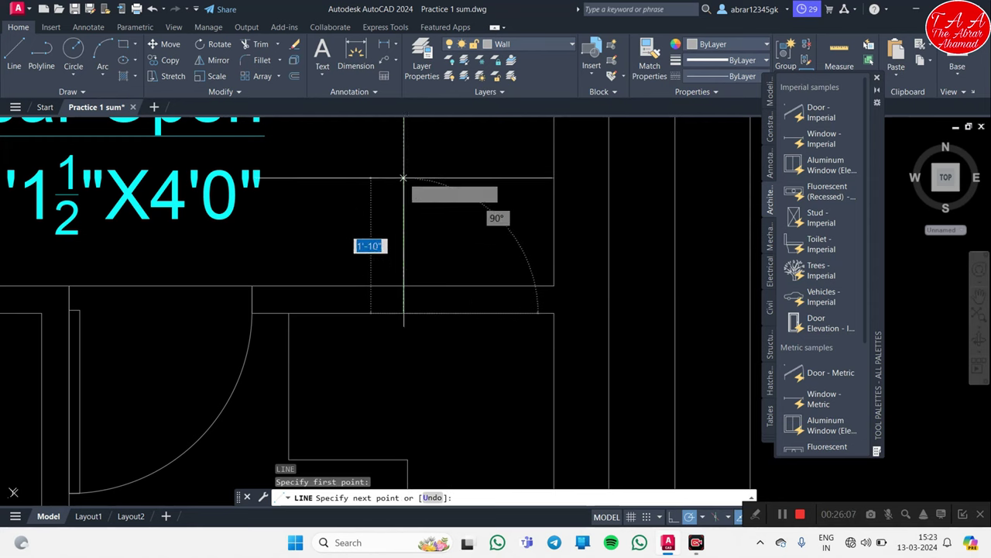
pyautogui.press('Escape')
pyautogui.press('Escape')
pyautogui.write('o')
pyautogui.press('Return')
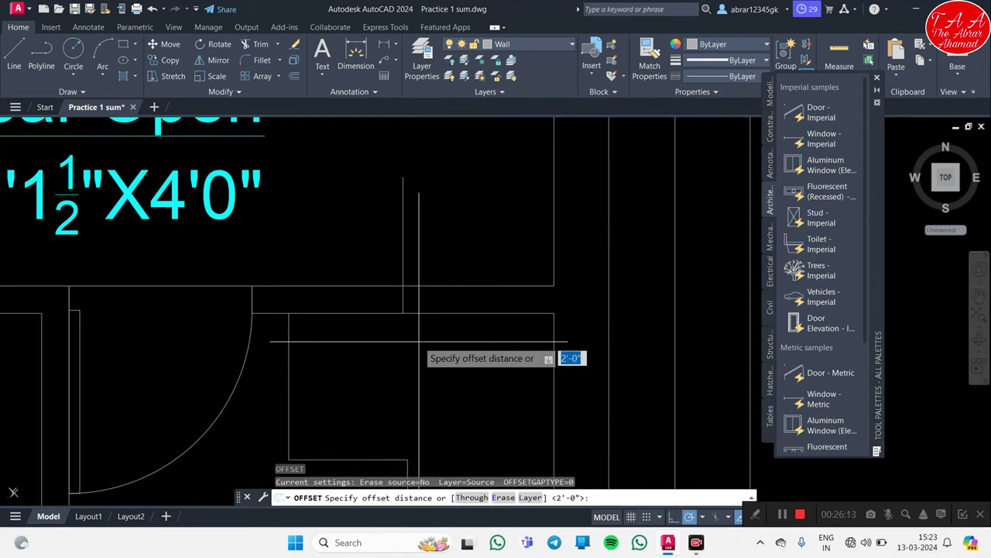
pyautogui.press('Escape')
pyautogui.press('Return')
pyautogui.press('Escape')
pyautogui.press('Escape')
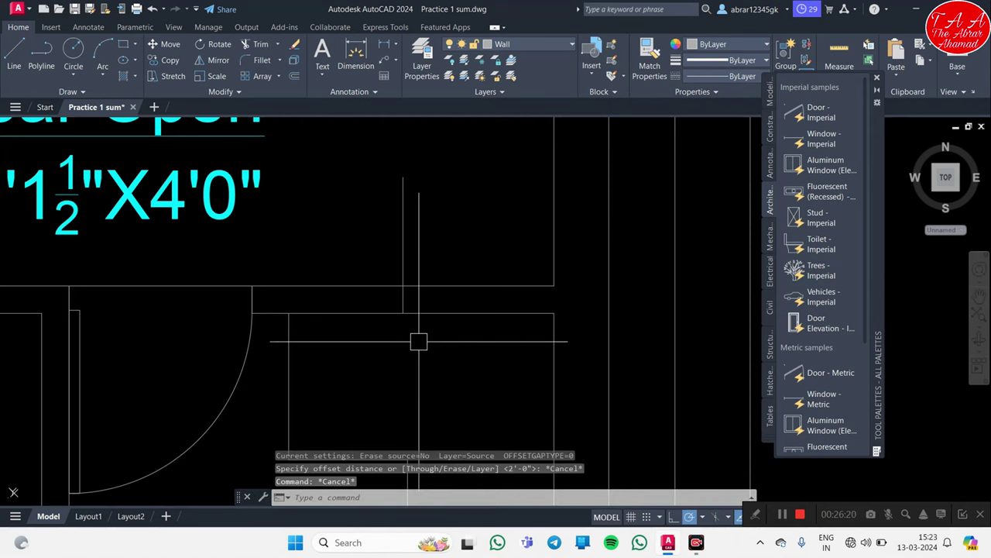
pyautogui.write('o')
pyautogui.press('Return')
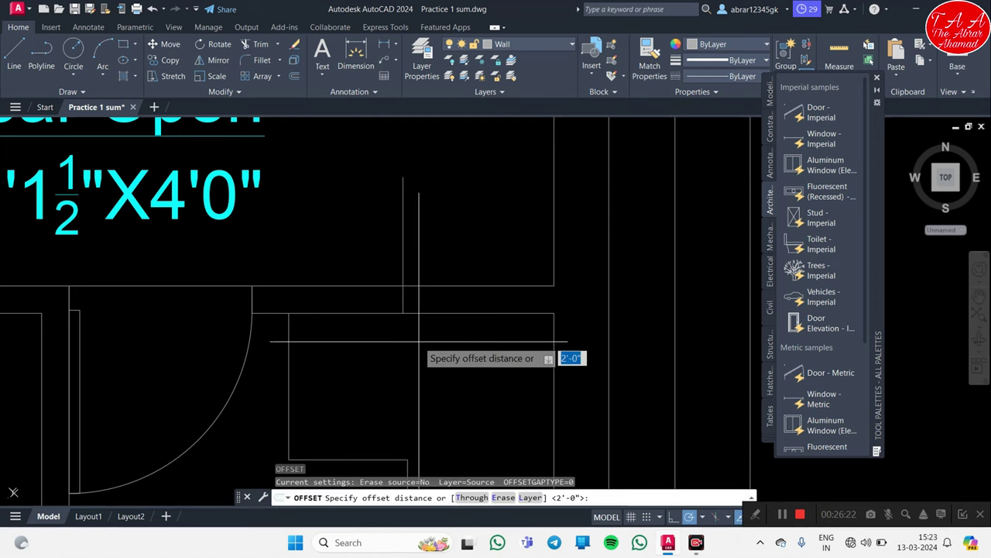
pyautogui.write('1\'6"')
pyautogui.press('Return')
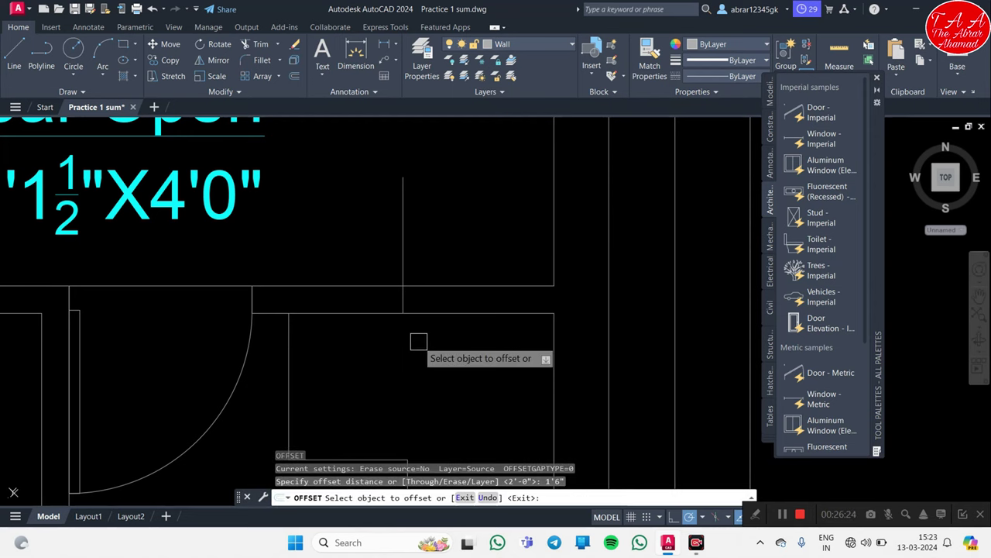
pyautogui.click(405, 264)
pyautogui.click(354, 237)
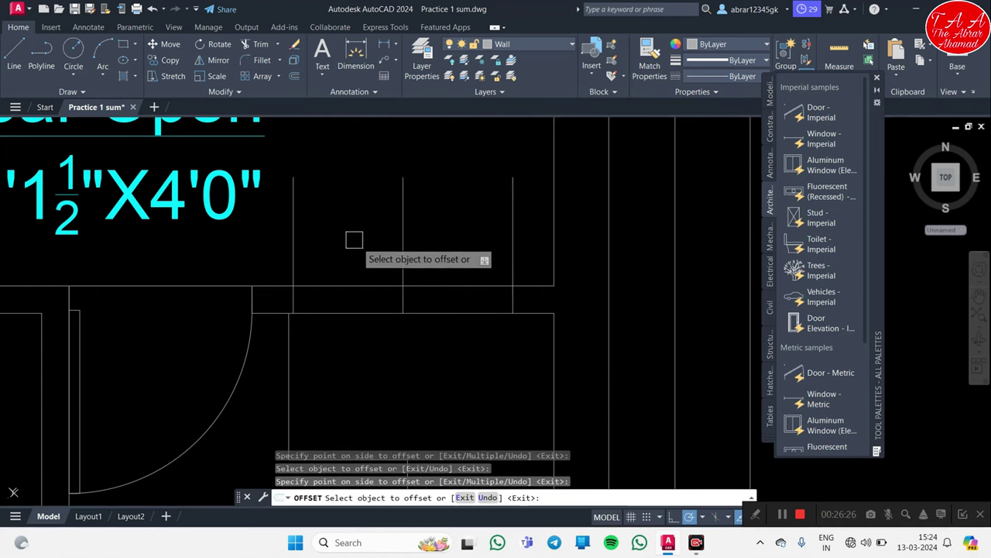
pyautogui.press('Escape')
# Step: Erase the original vertical wall line
pyautogui.click(404, 256)
pyautogui.write('E')
pyautogui.press('Return')
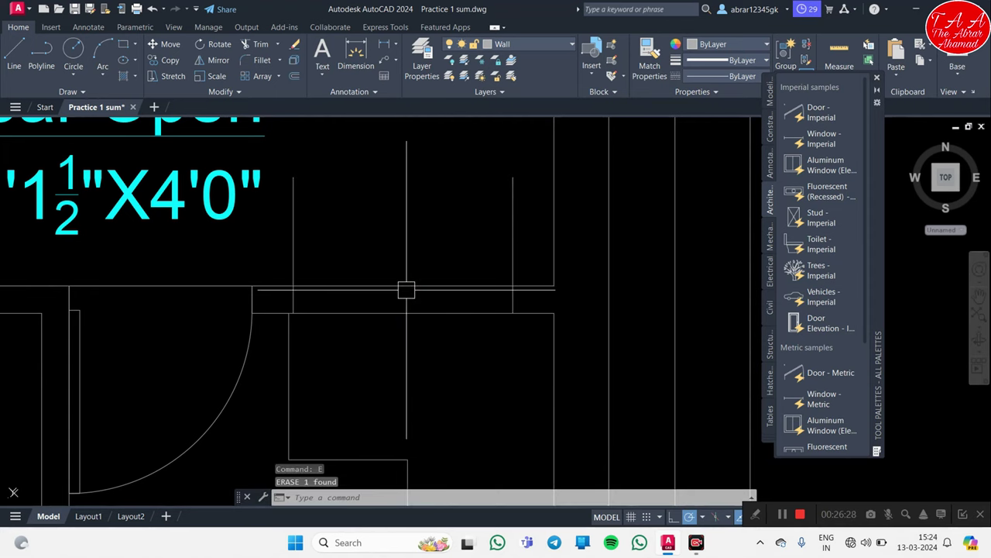
pyautogui.press('Escape')
pyautogui.press('Escape')
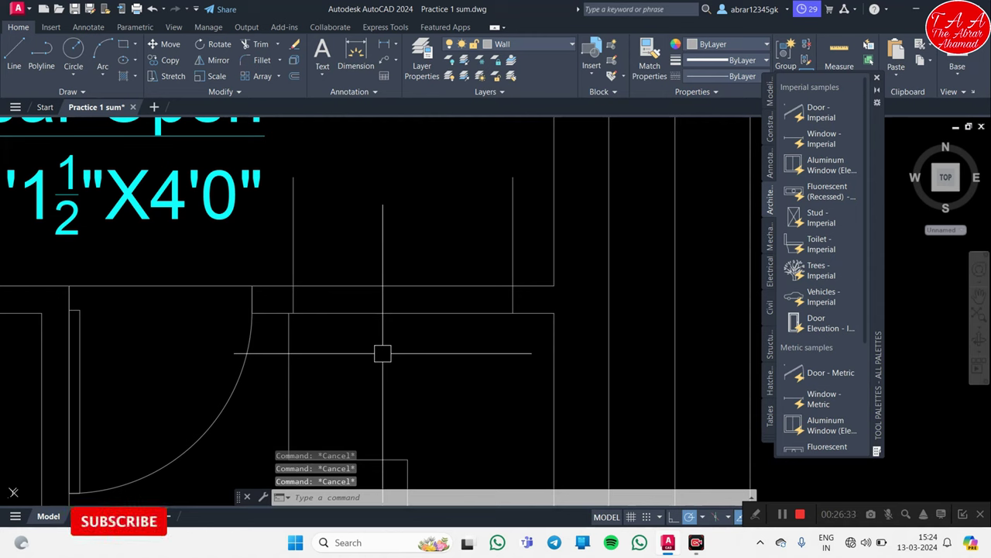
# Step: Draw the 1'2" by 5 1/2" window frame rectangle in the wall opening
pyautogui.write('rec')
pyautogui.press('Return')
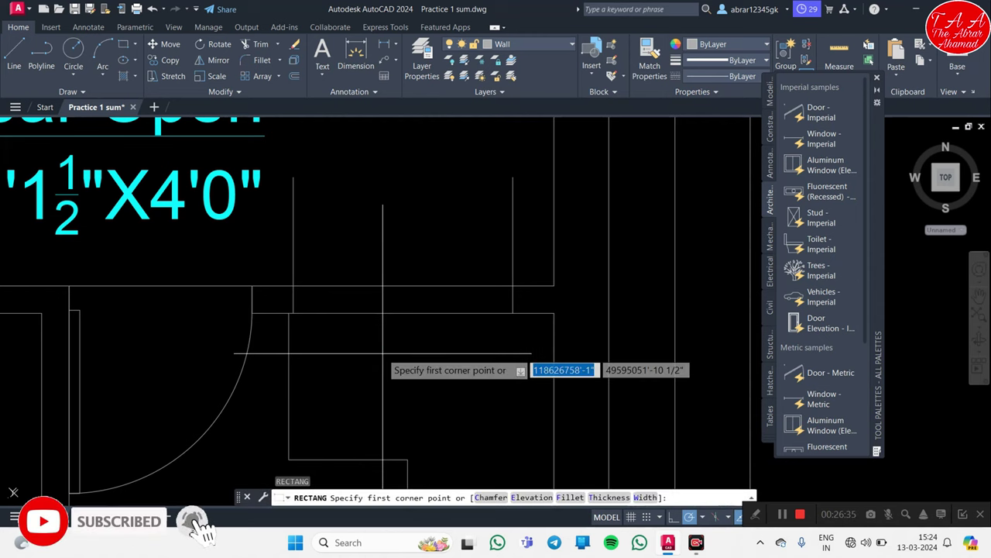
pyautogui.scroll(2, 357, 338)
pyautogui.scroll(2, 255, 247)
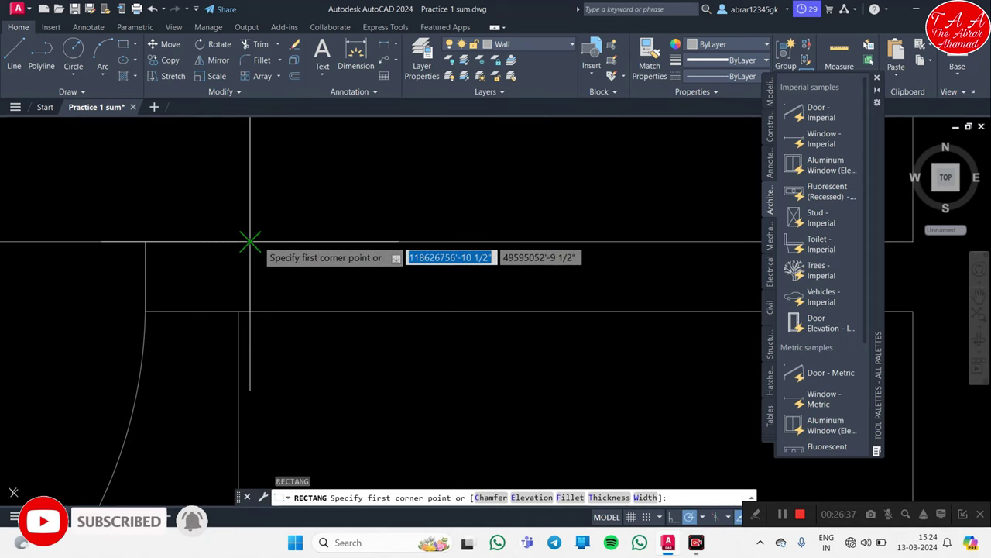
pyautogui.click(250, 242)
pyautogui.scroll(2, 303, 277)
pyautogui.scroll(2, 514, 288)
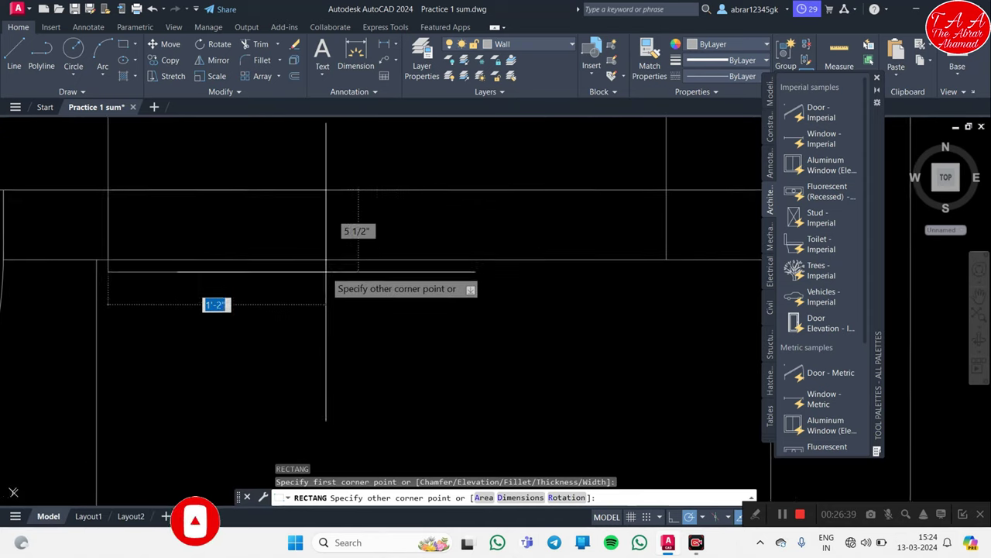
pyautogui.scroll(2, 496, 268)
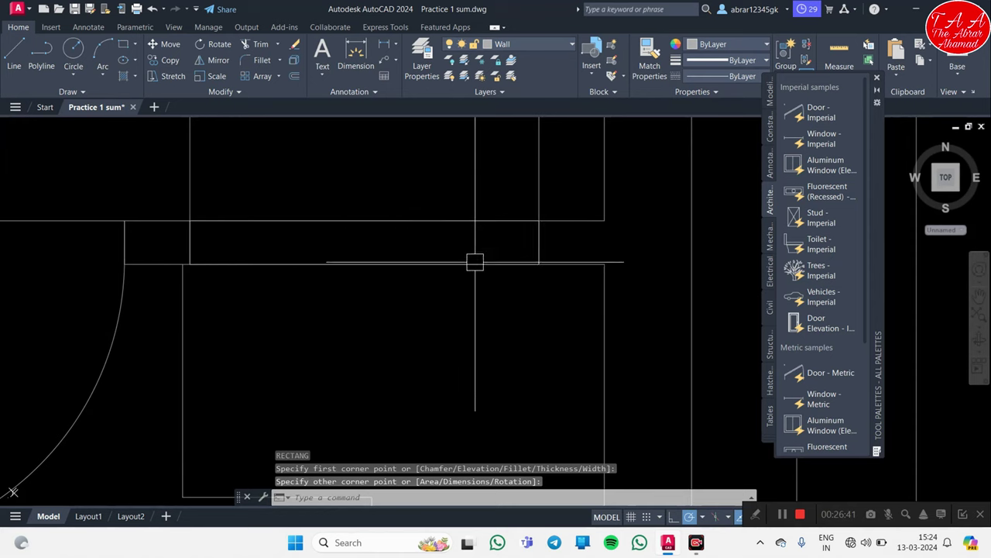
pyautogui.scroll(3, 469, 233)
# Step: Window-select and delete the two stray vertical lines beside the frame
pyautogui.click(635, 243)
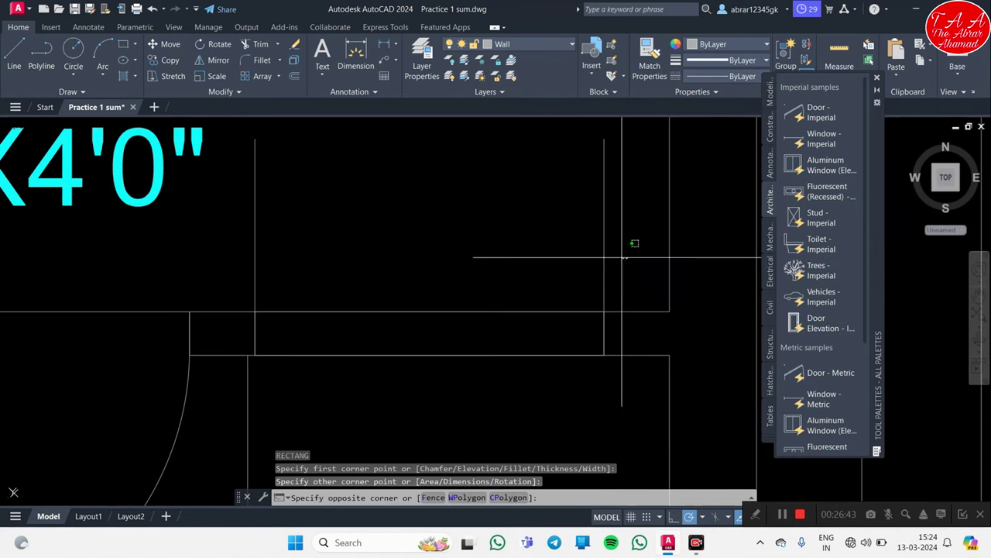
pyautogui.click(213, 241)
pyautogui.press('Delete')
# Step: Draw a centre line across the window frame
pyautogui.press('Escape')
pyautogui.press('Escape')
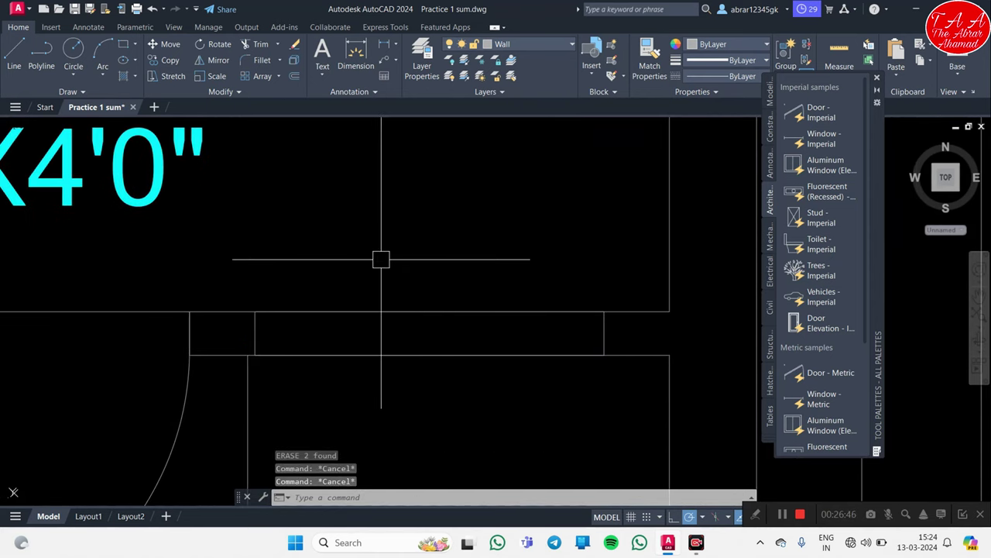
pyautogui.write('l')
pyautogui.press('Return')
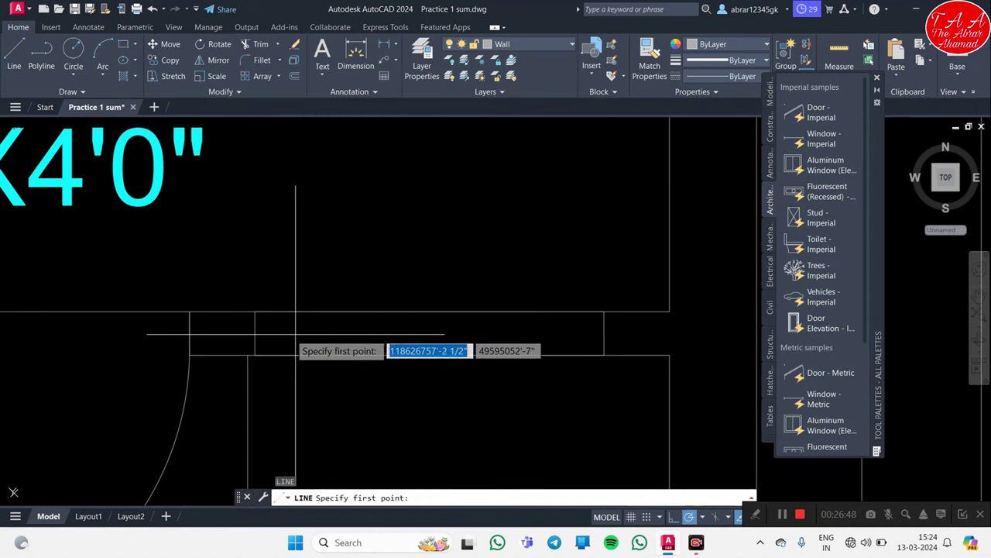
pyautogui.click(255, 333)
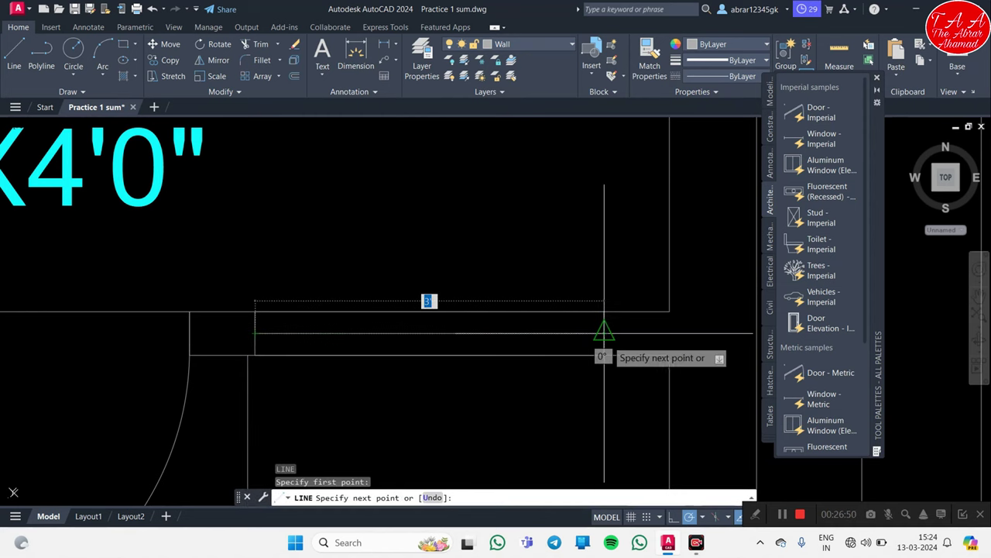
pyautogui.press('Return')
pyautogui.press('Escape')
pyautogui.scroll(2, 542, 343)
# Step: Offset the centre line .5 above and below to form the glazing lines
pyautogui.write('o')
pyautogui.press('Return')
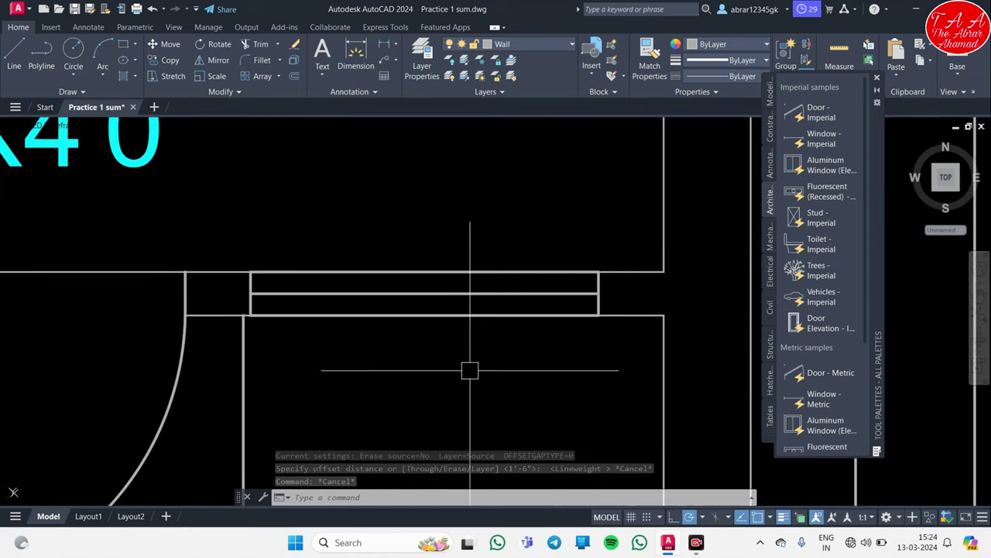
pyautogui.press('Escape')
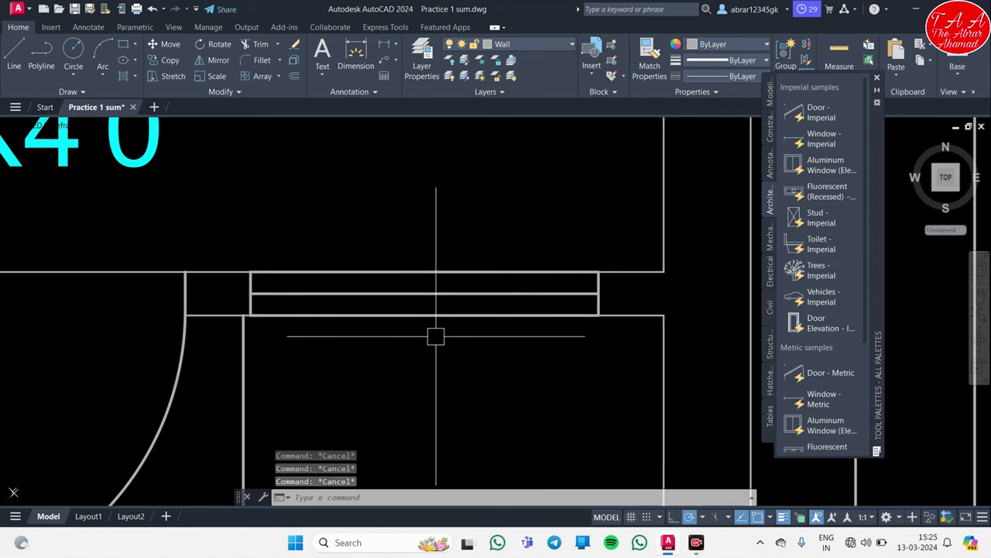
pyautogui.write('o')
pyautogui.press('Return')
pyautogui.write('.5"')
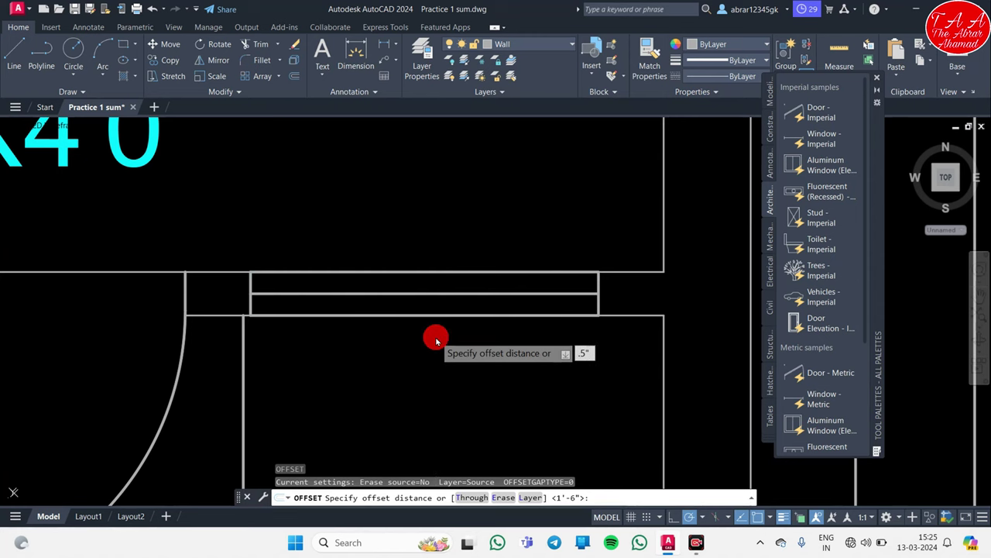
pyautogui.press('Return')
pyautogui.scroll(2, 434, 356)
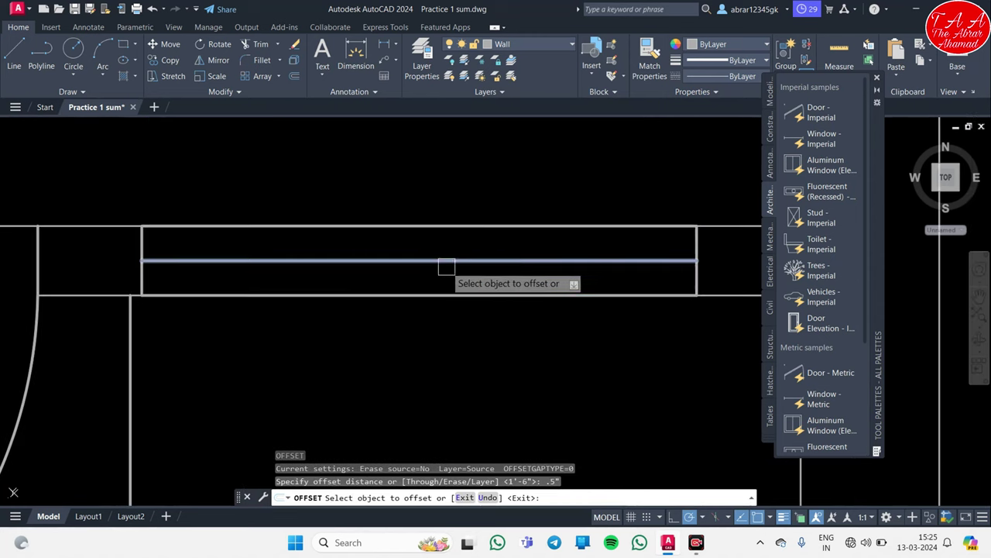
pyautogui.click(442, 260)
pyautogui.click(441, 249)
pyautogui.click(442, 267)
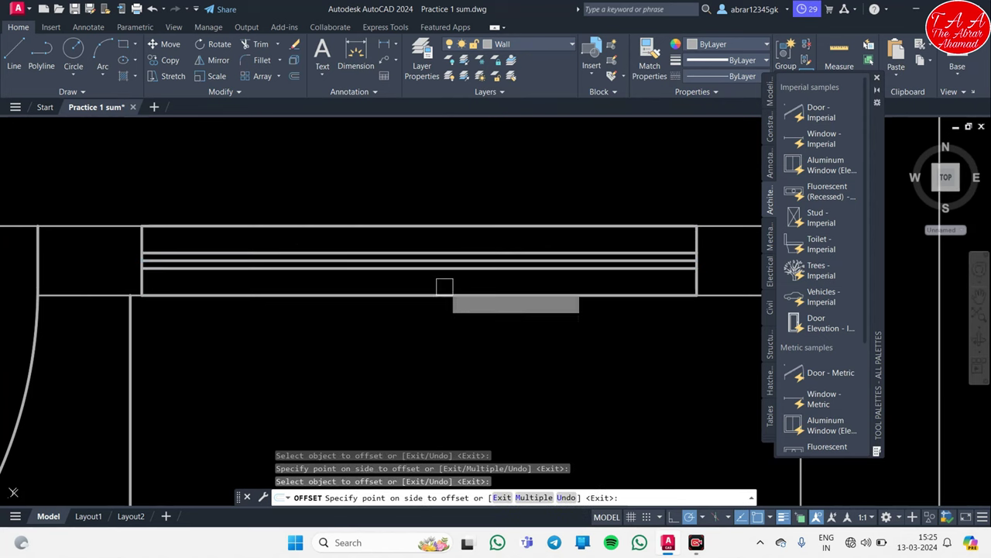
pyautogui.click(445, 320)
pyautogui.scroll(-5, 446, 325)
pyautogui.press('Escape')
pyautogui.moveTo(458, 366); pyautogui.dragTo(482, 269, button='middle')
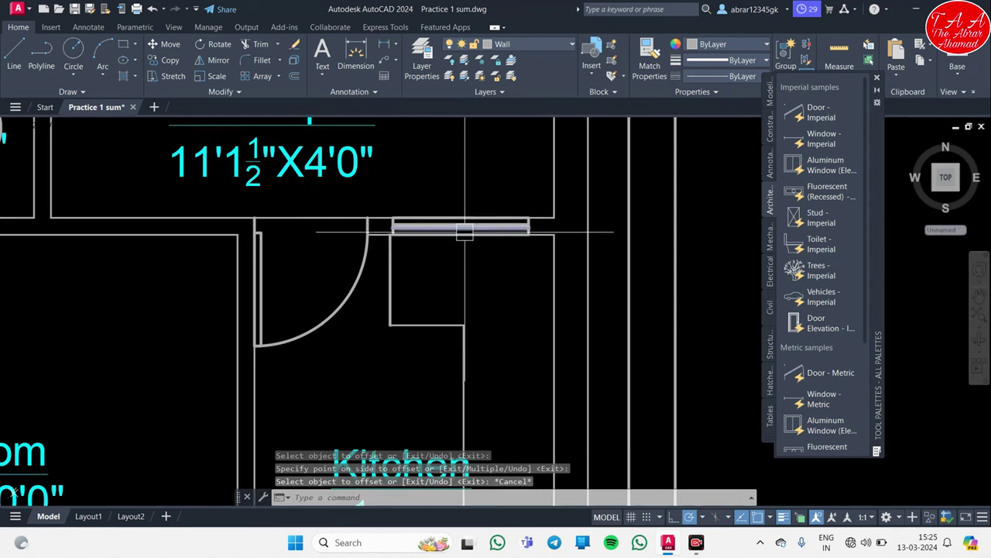
pyautogui.scroll(3, 464, 228)
pyautogui.scroll(-3, 521, 304)
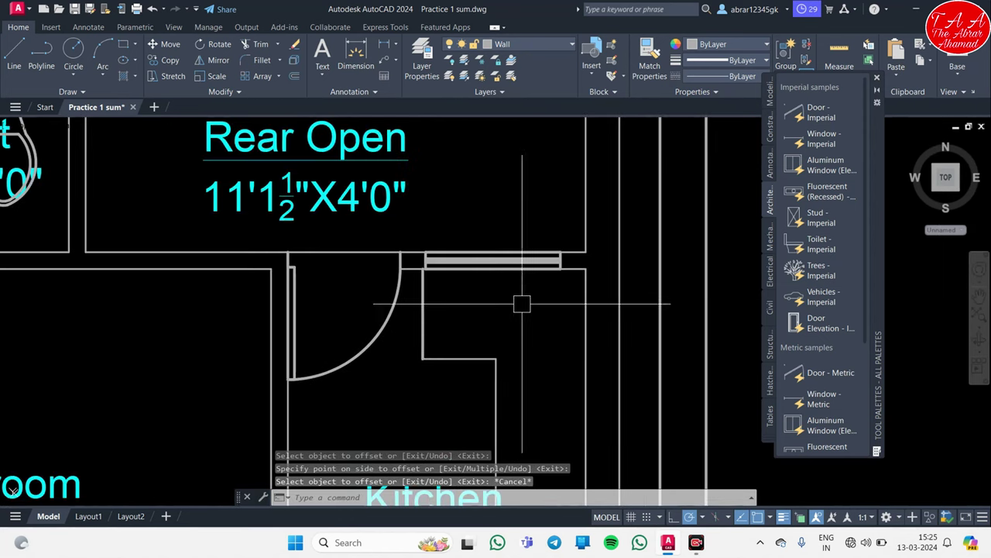
# Step: Turn off lineweight display and bring the wall above the Bedroom into view
pyautogui.click(786, 520)
pyautogui.moveTo(327, 341); pyautogui.dragTo(414, 335, button='middle')
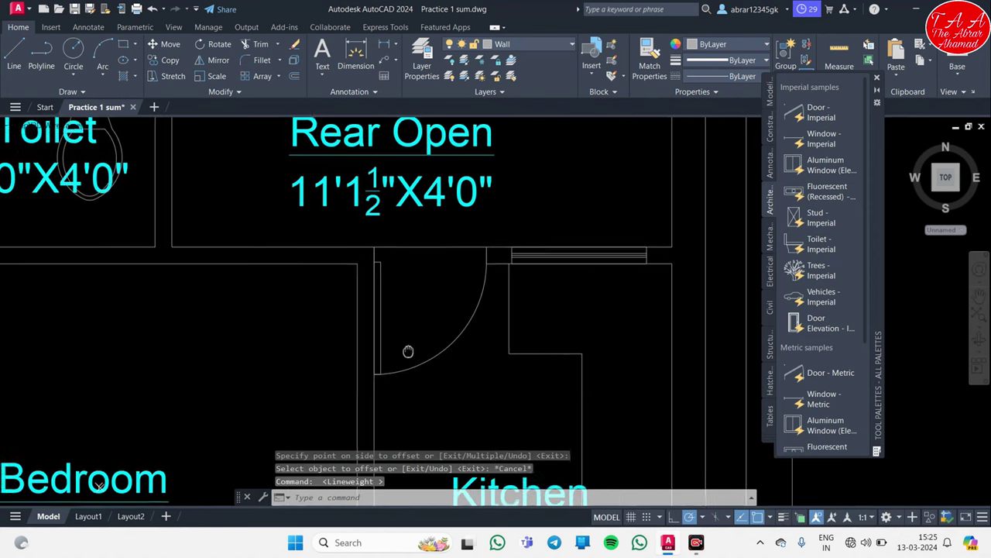
pyautogui.scroll(-2, 556, 307)
pyautogui.moveTo(394, 281); pyautogui.dragTo(516, 288, button='middle')
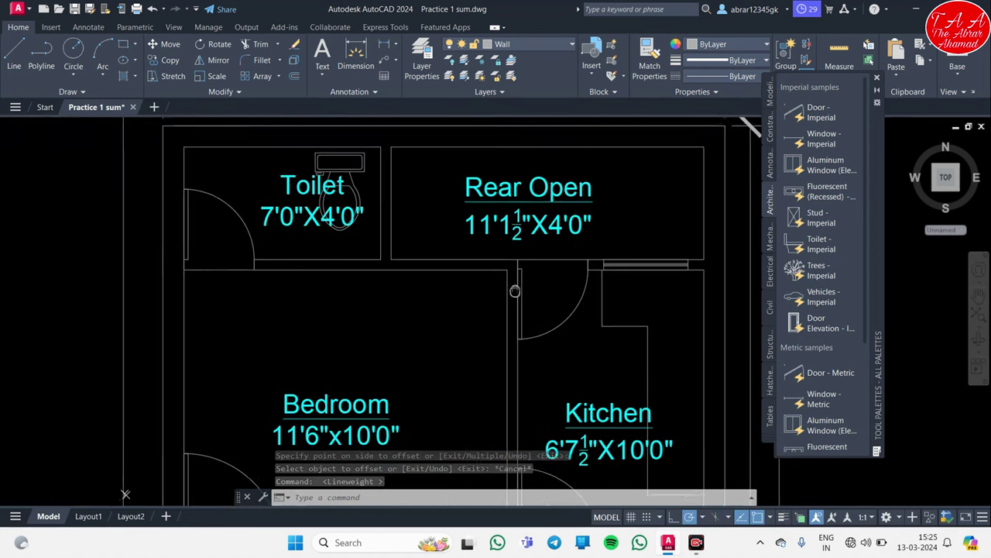
pyautogui.scroll(4, 467, 275)
pyautogui.moveTo(465, 263); pyautogui.dragTo(288, 261, button='middle')
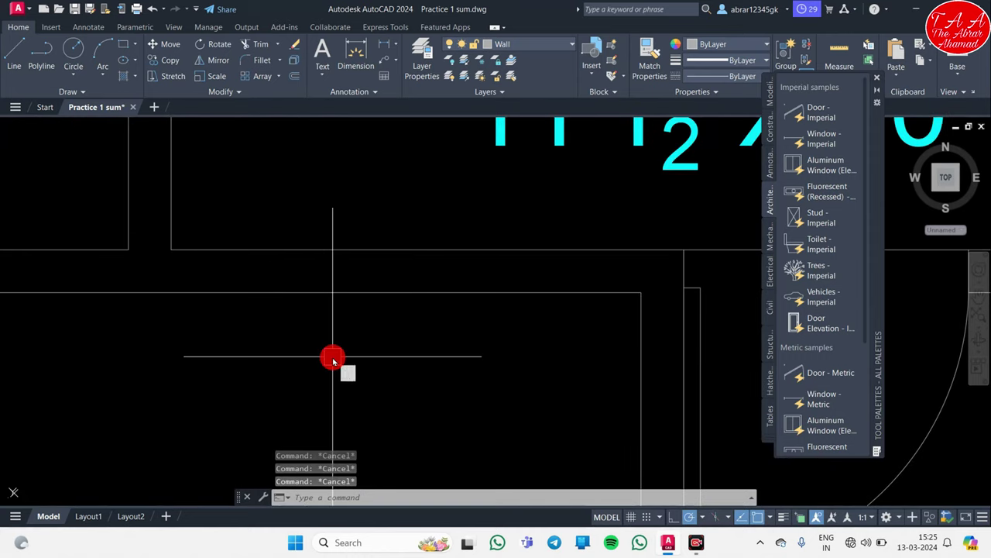
# Step: Draw a rectangular window frame between the wall lines above the Bedroom
pyautogui.press('Escape')
pyautogui.press('Return')
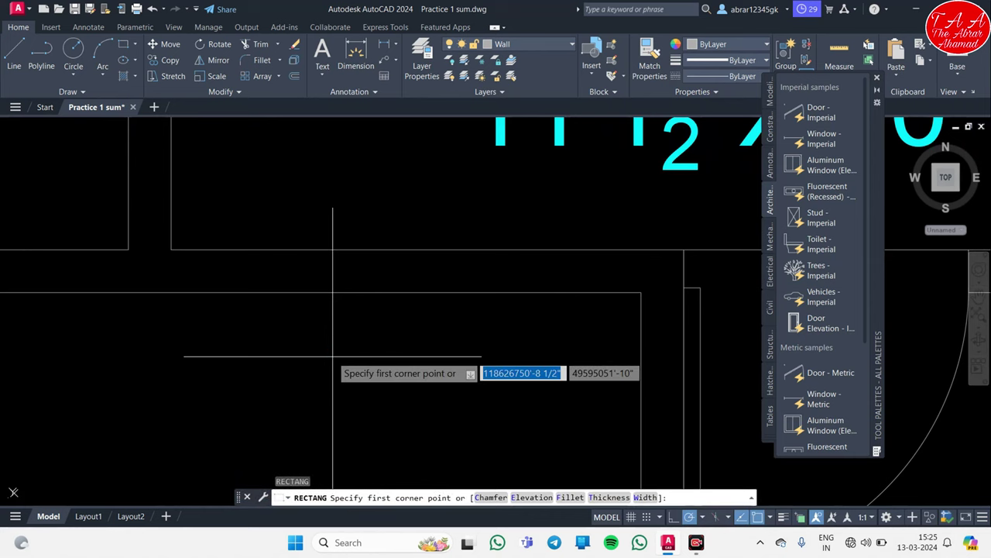
pyautogui.click(171, 249)
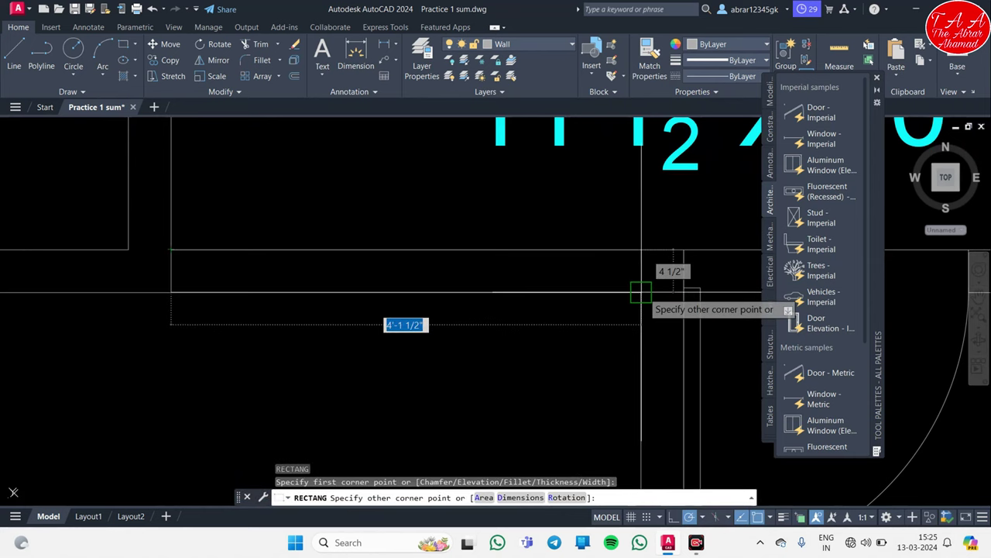
pyautogui.click(644, 292)
pyautogui.press('Escape')
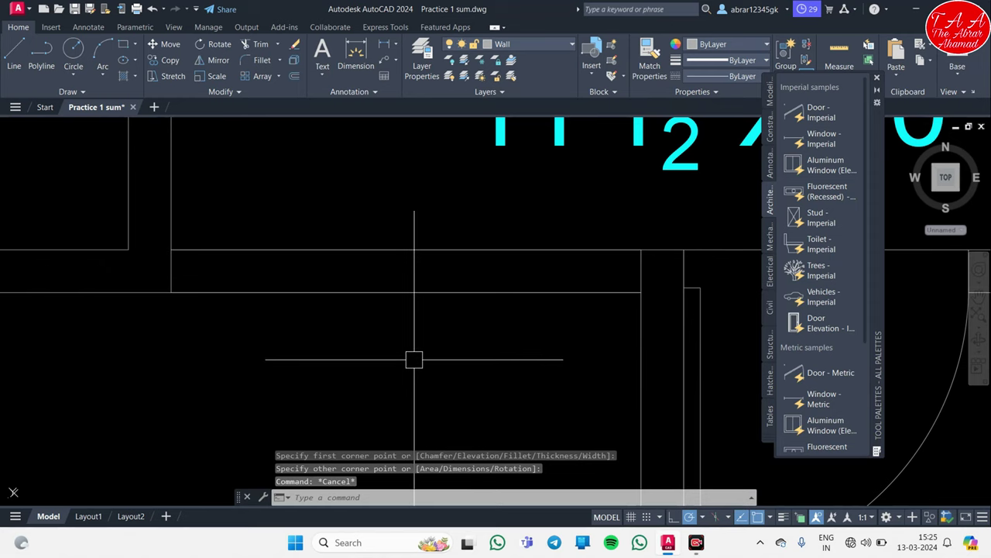
# Step: Draw a trial vertical line inside the new window frame
pyautogui.write('l')
pyautogui.press('Return')
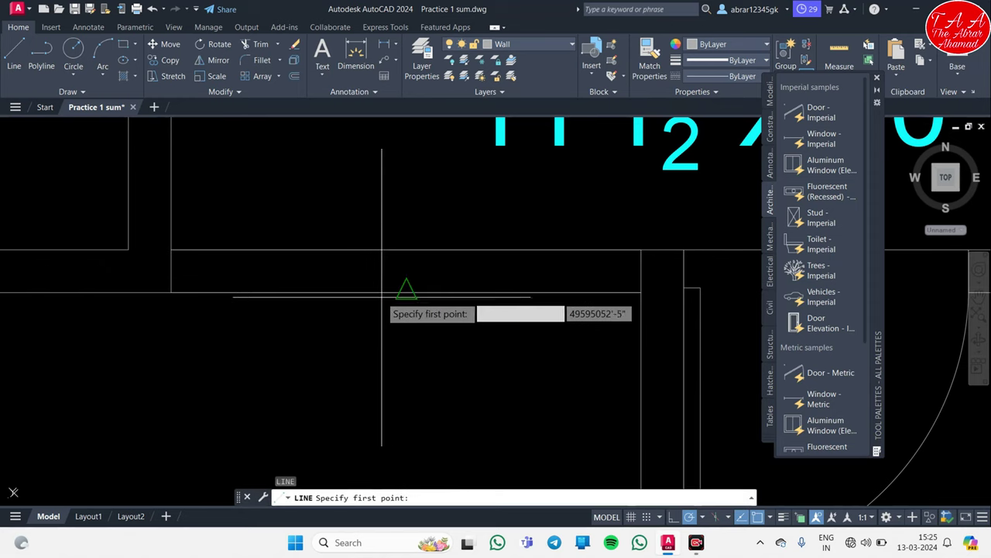
pyautogui.click(406, 293)
pyautogui.click(405, 423)
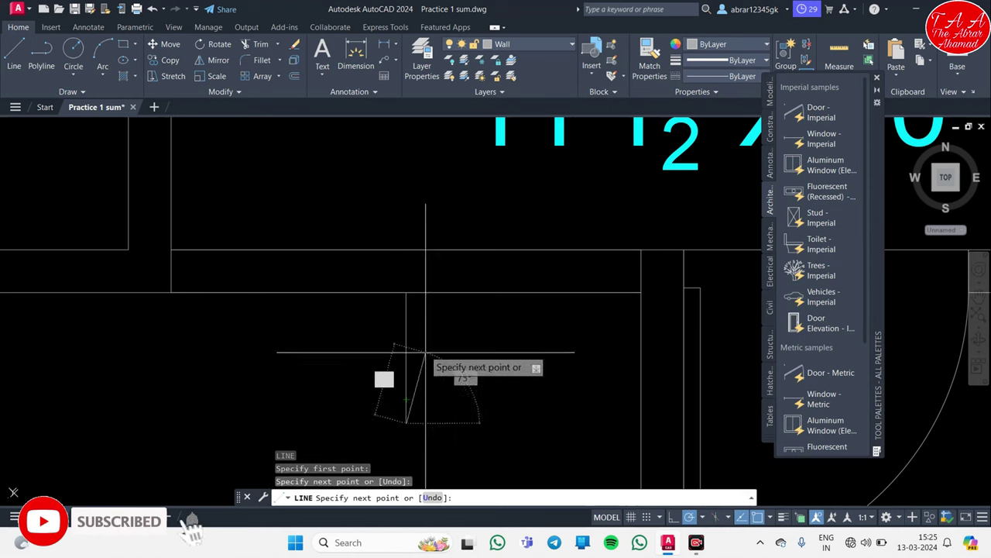
pyautogui.press('Escape')
pyautogui.press('Escape')
pyautogui.press('Escape')
pyautogui.press('Return')
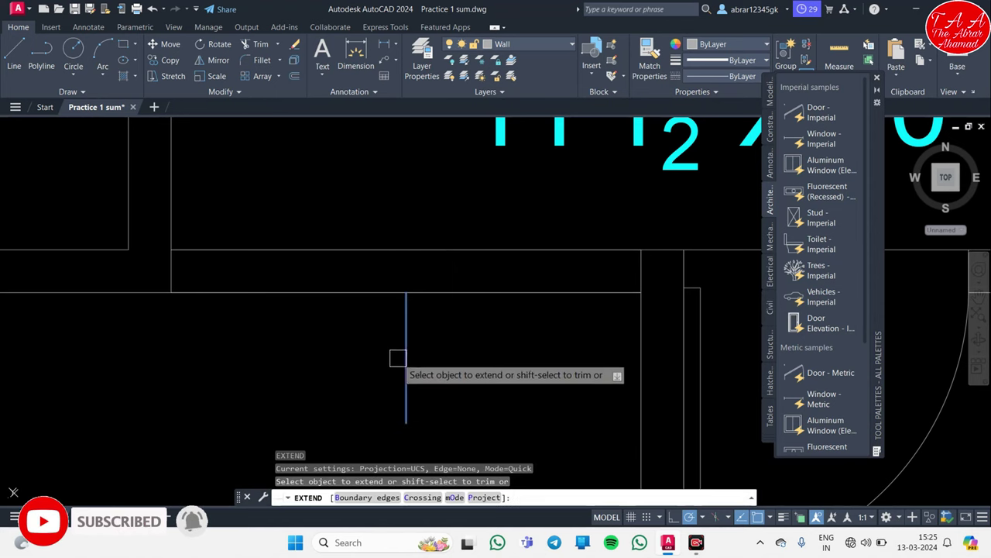
pyautogui.press('Escape')
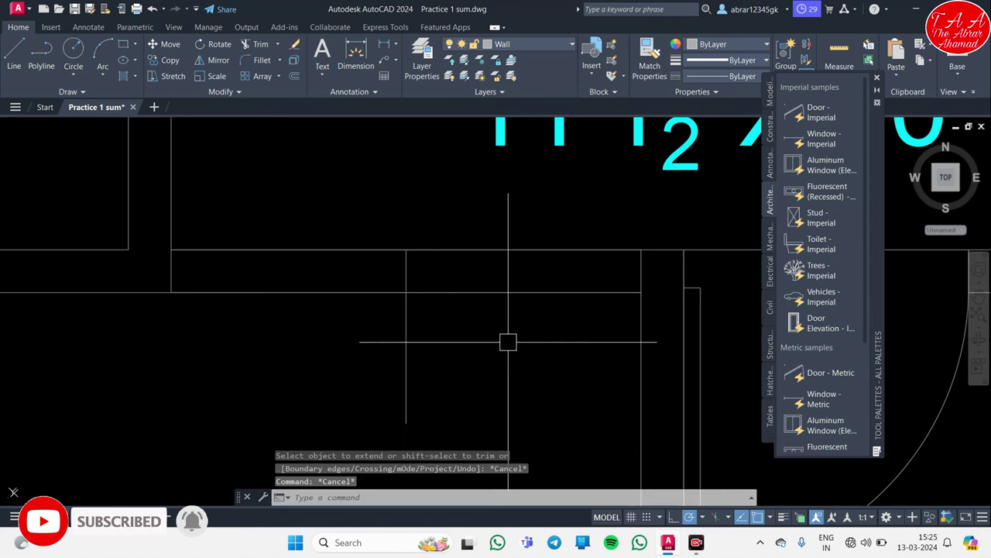
pyautogui.press('Escape')
pyautogui.press('Escape')
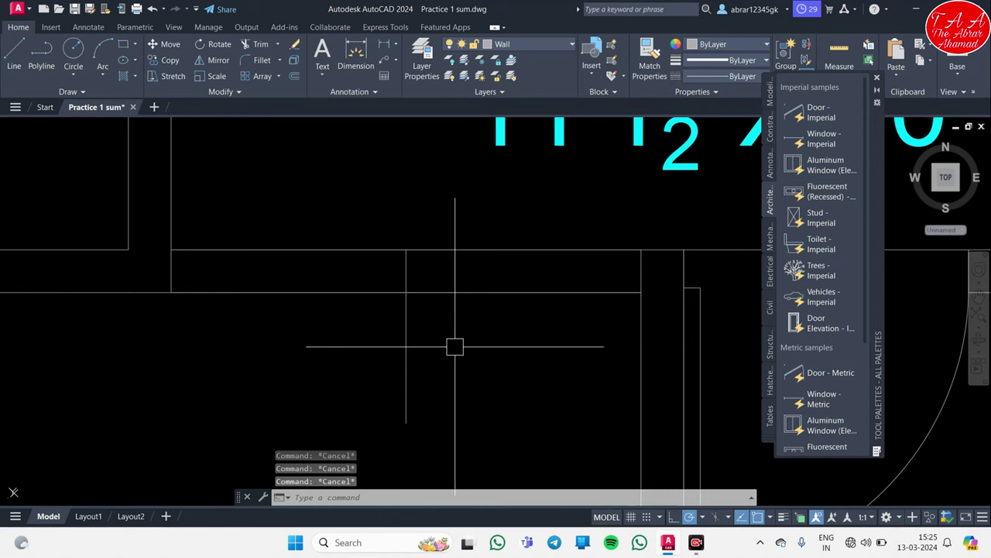
# Step: Offset the trial vertical line 2' to the right
pyautogui.write('o')
pyautogui.press('Return')
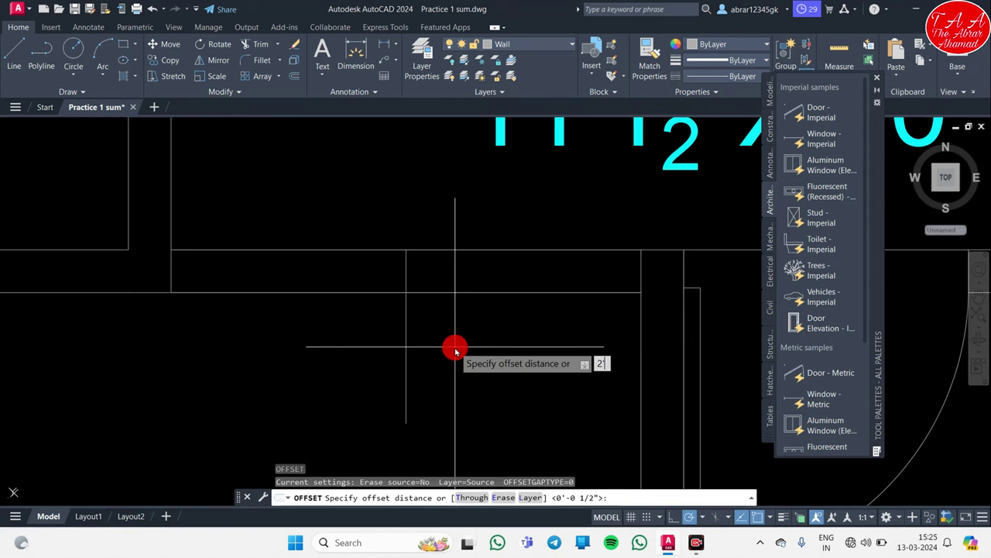
pyautogui.write("2'")
pyautogui.press('Return')
pyautogui.click(406, 344)
pyautogui.click(495, 336)
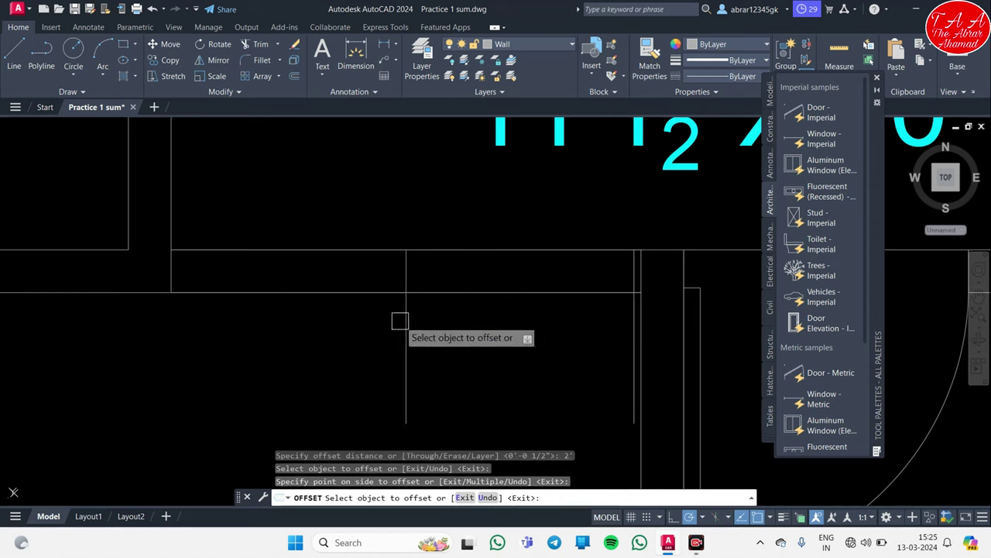
pyautogui.click(406, 321)
pyautogui.press('Escape')
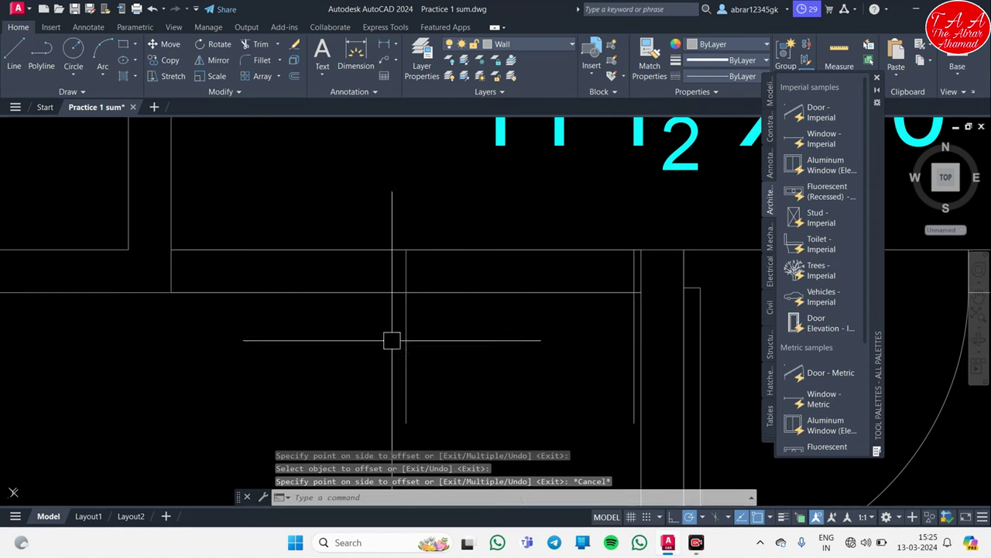
# Step: Erase the 2' offset copy and the trial vertical line, then select the leftover rectangle
pyautogui.click(634, 343)
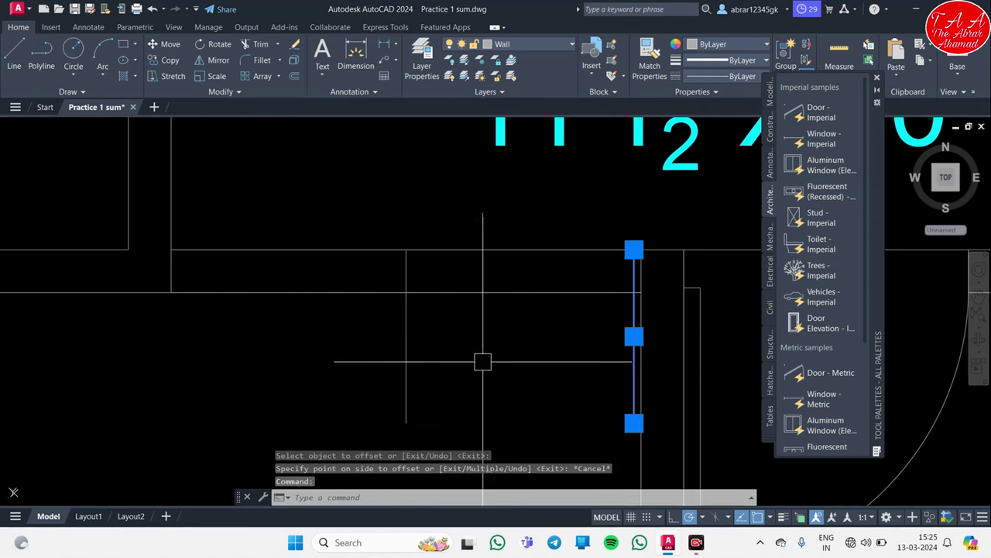
pyautogui.press('Delete')
pyautogui.press('Escape')
pyautogui.click(414, 364)
pyautogui.press('Return')
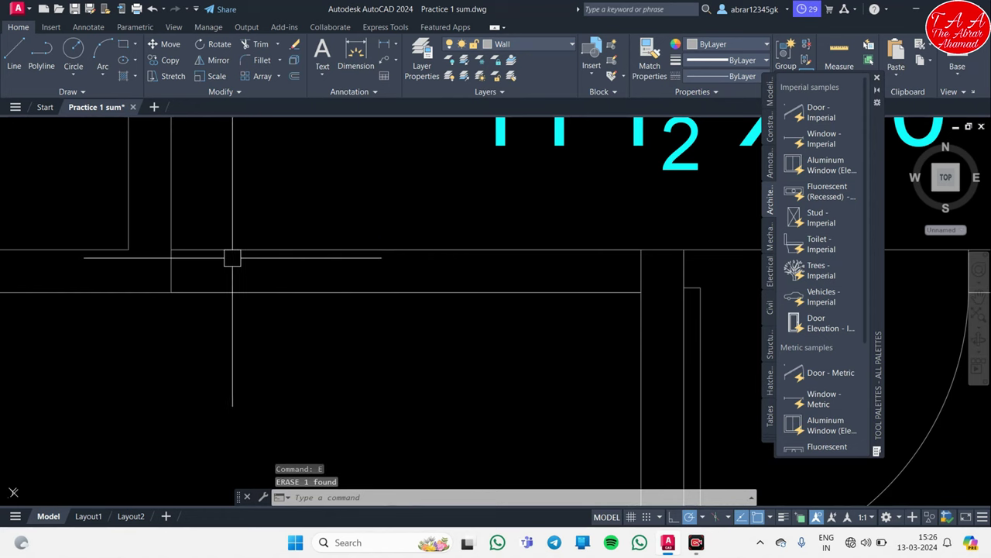
pyautogui.click(172, 274)
# Step: Erase the leftover rectangle and bring the existing window into view
pyautogui.press('Return')
pyautogui.scroll(-3, 264, 302)
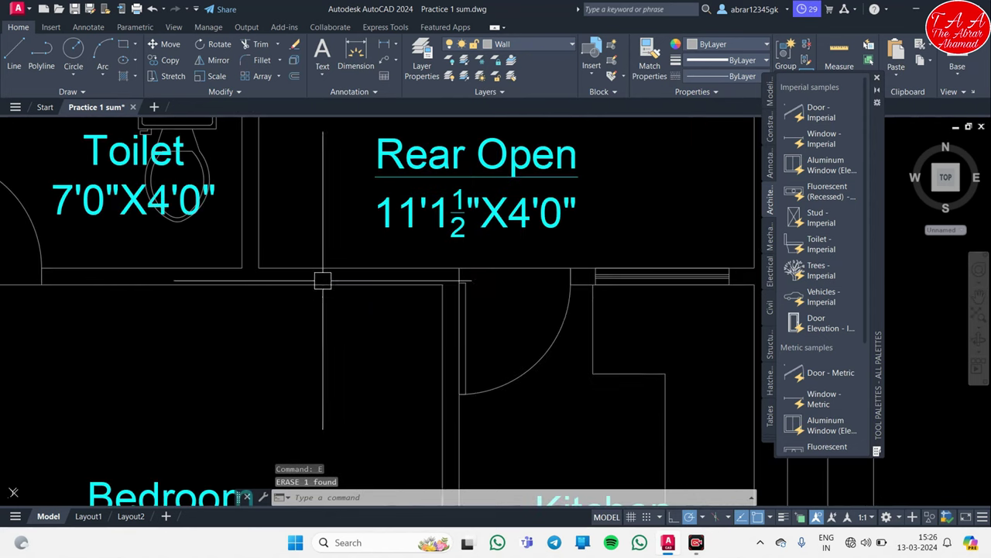
pyautogui.moveTo(325, 281); pyautogui.dragTo(171, 278, button='middle')
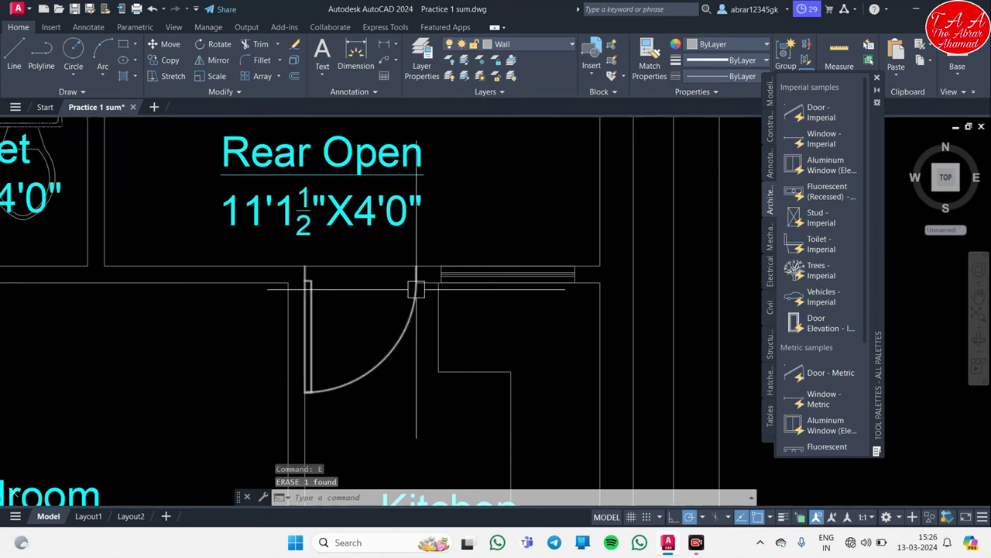
# Step: Copy the existing window from its midpoint to a new spot in the drawing
pyautogui.click(431, 247)
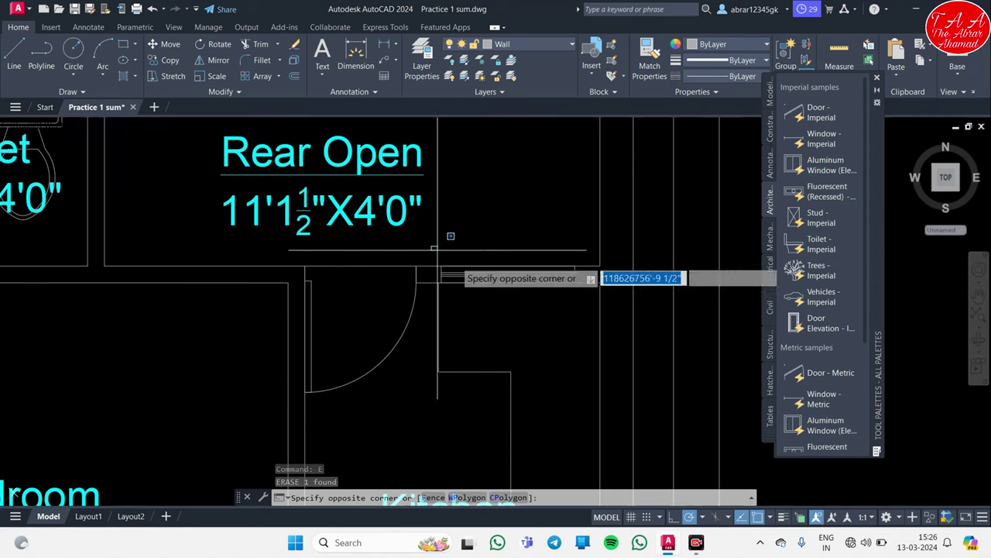
pyautogui.click(599, 294)
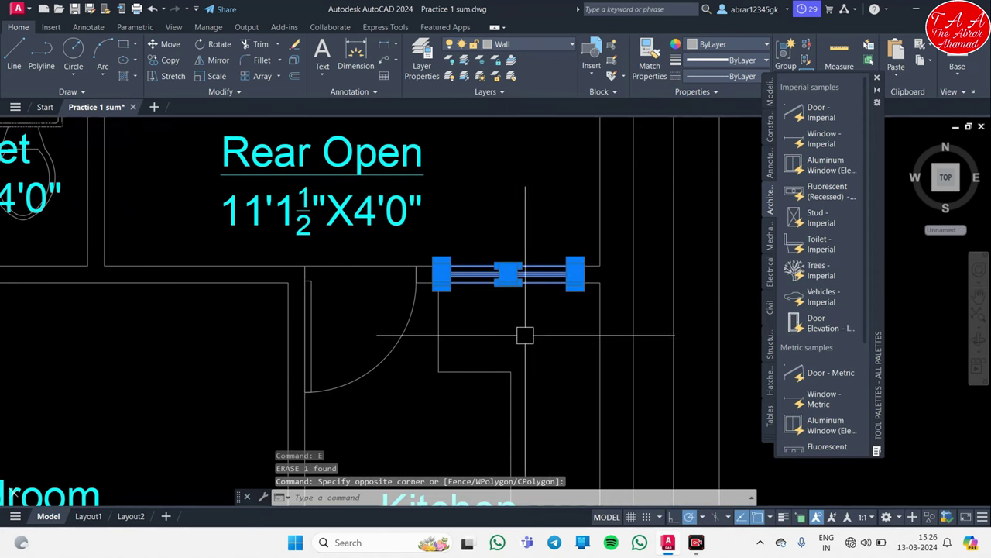
pyautogui.write('co')
pyautogui.press('Return')
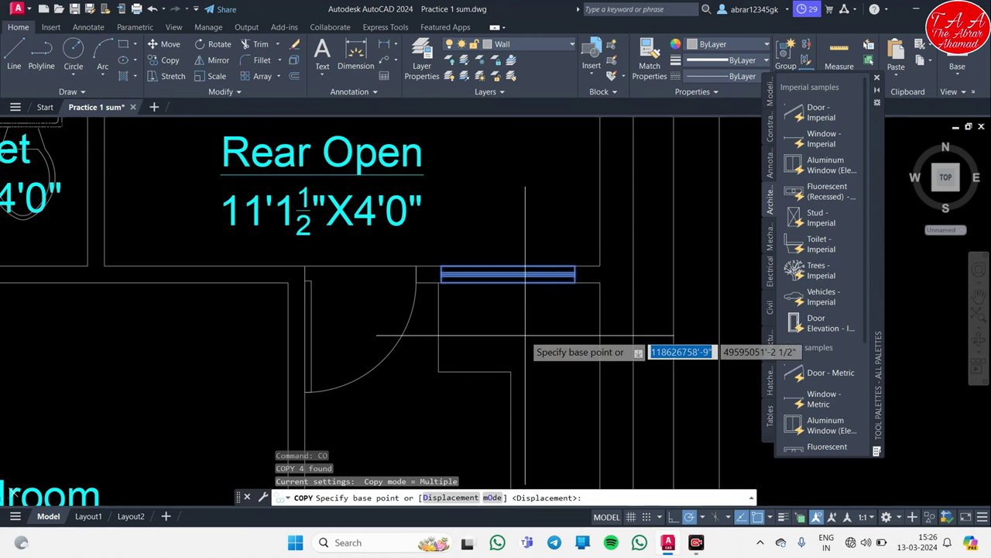
pyautogui.scroll(4, 525, 335)
pyautogui.click(521, 283)
pyautogui.scroll(-2, 535, 298)
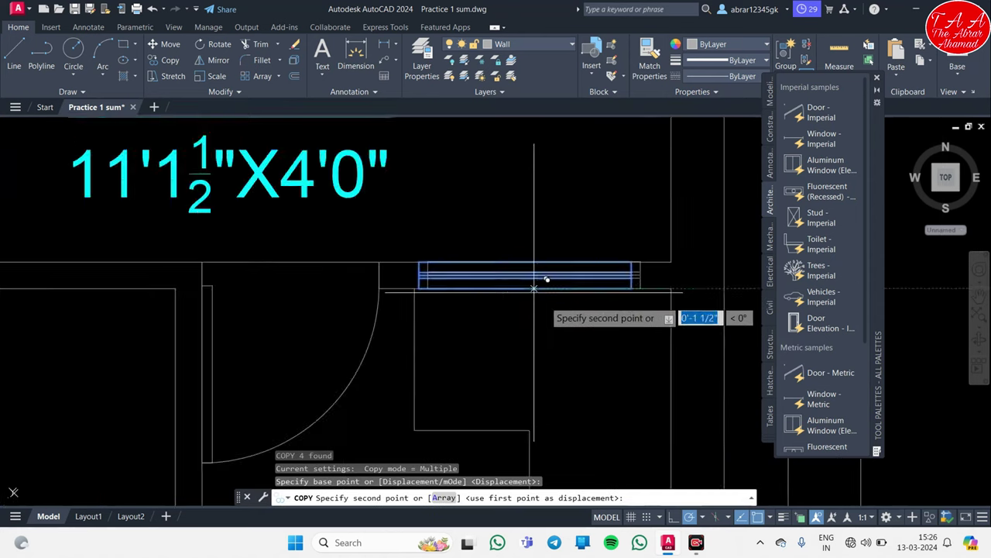
pyautogui.scroll(-2, 332, 328)
pyautogui.scroll(4, 411, 310)
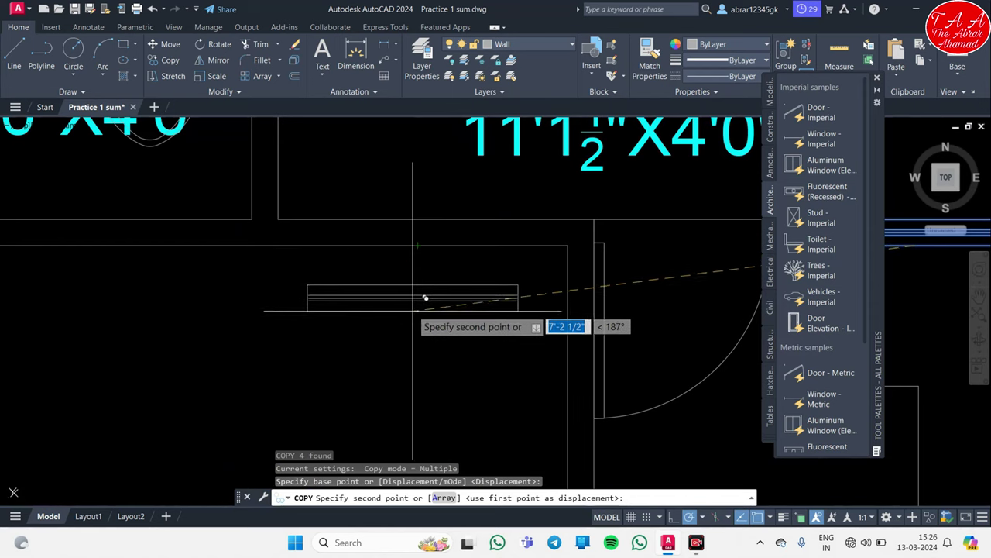
pyautogui.click(430, 300)
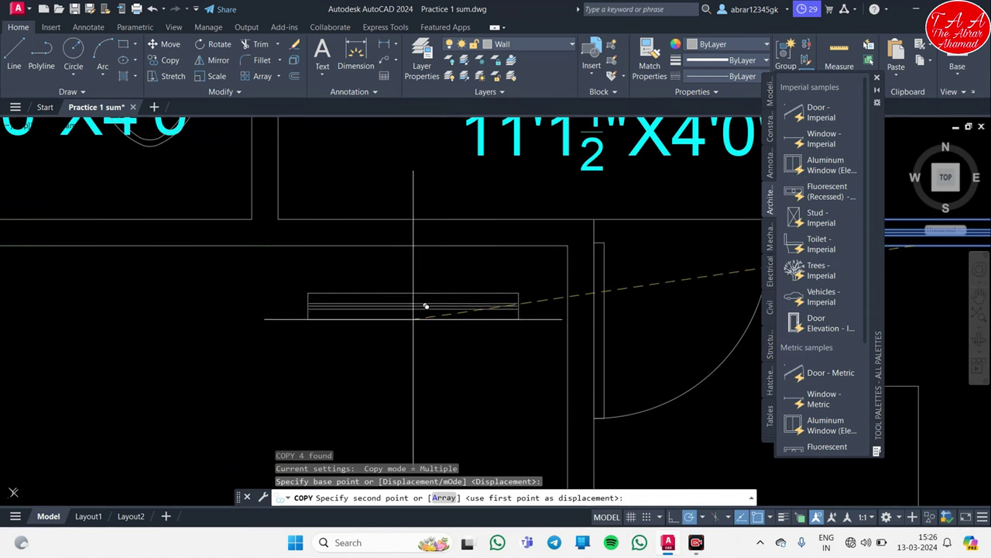
pyautogui.scroll(2, 430, 310)
pyautogui.moveTo(426, 233); pyautogui.dragTo(423, 326, button='middle')
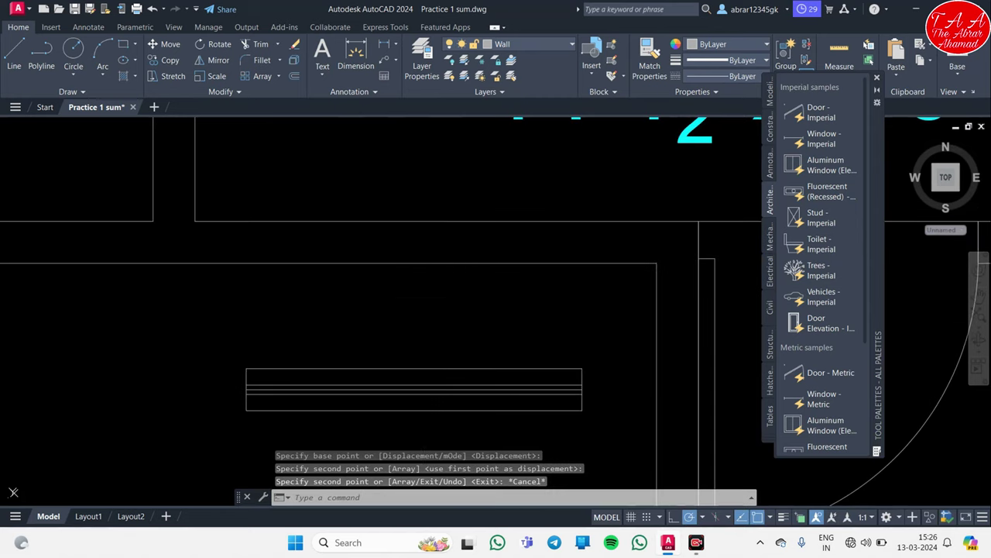
pyautogui.press('Escape')
pyautogui.press('Escape')
pyautogui.press('Escape')
# Step: Move the copied window up into the wall opening above the Bedroom
pyautogui.press('Return')
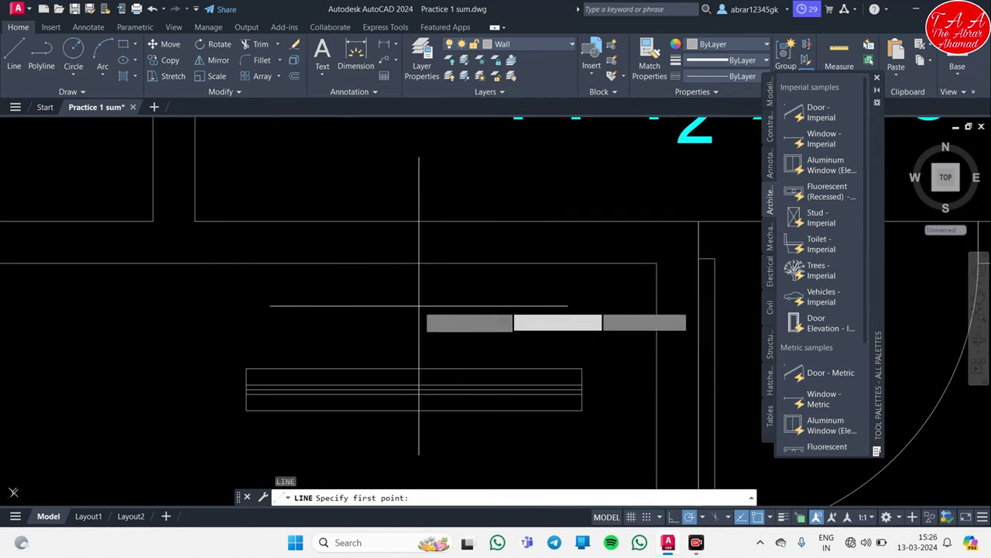
pyautogui.press('Escape')
pyautogui.press('Escape')
pyautogui.write('rec')
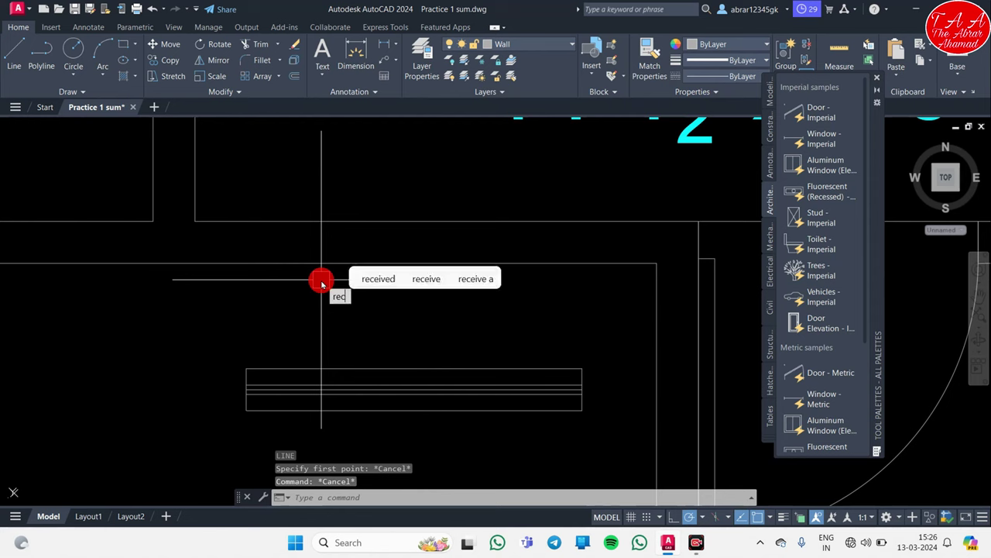
pyautogui.press('Return')
pyautogui.click(195, 220)
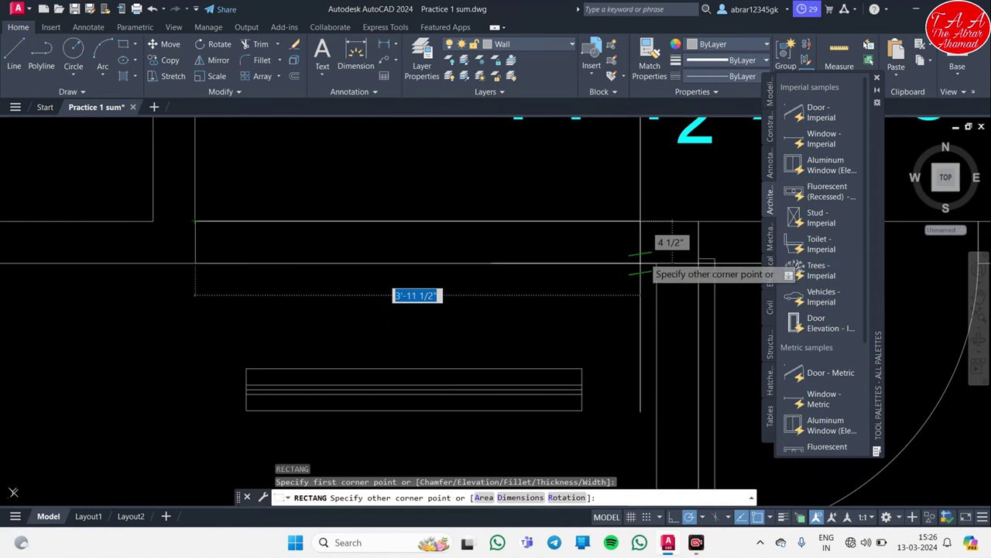
pyautogui.press('Escape')
pyautogui.moveTo(487, 354); pyautogui.dragTo(482, 307, button='middle')
pyautogui.click(197, 285)
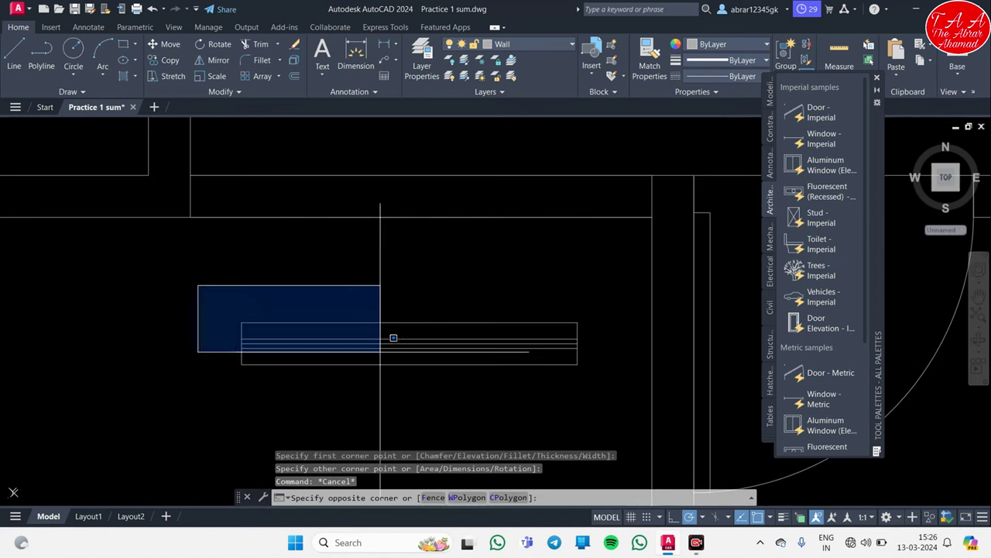
pyautogui.click(600, 409)
pyautogui.write('m')
pyautogui.press('Return')
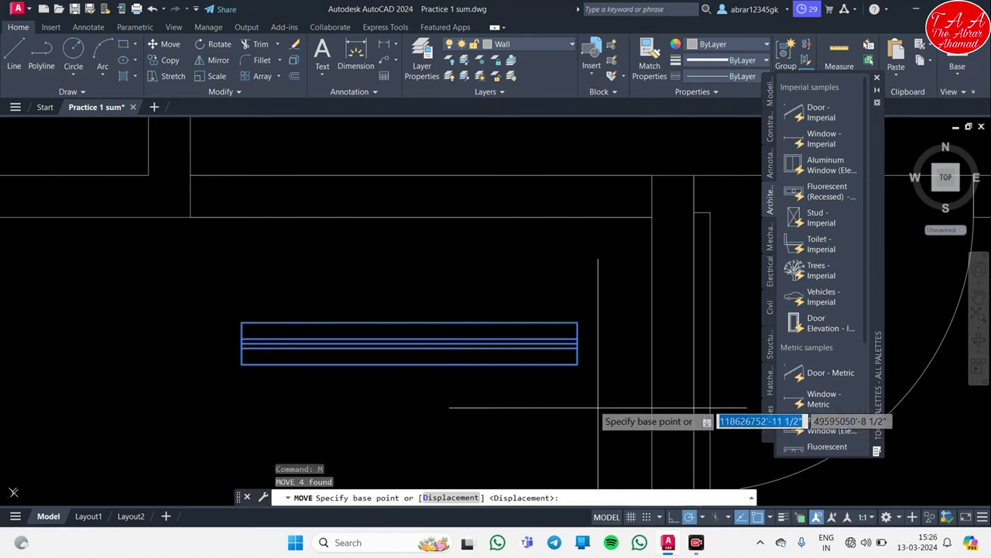
pyautogui.click(410, 363)
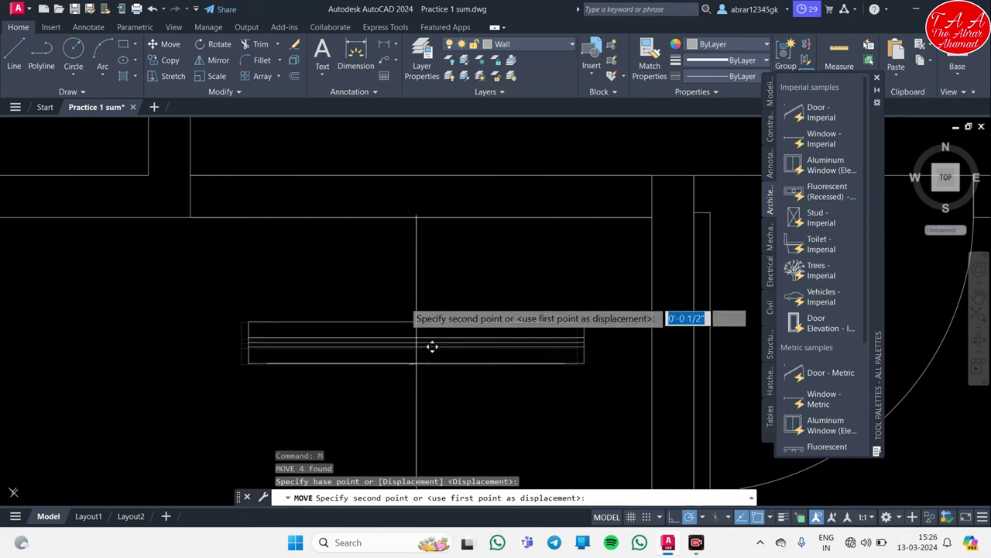
pyautogui.click(438, 200)
pyautogui.press('Escape')
# Step: Erase the leftover outer rectangle
pyautogui.click(189, 201)
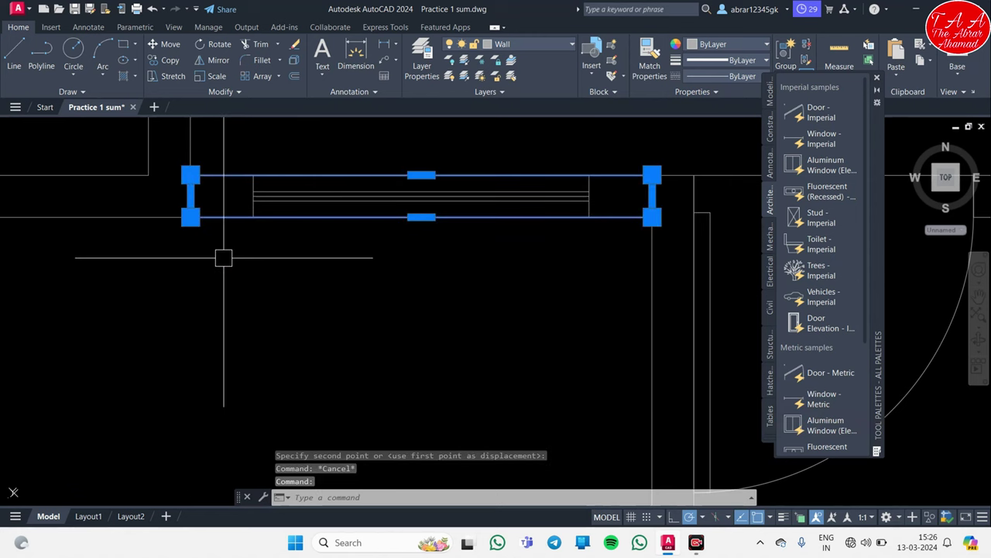
pyautogui.write('e')
pyautogui.press('Return')
pyautogui.scroll(5, 230, 268)
pyautogui.moveTo(359, 302); pyautogui.dragTo(459, 226, button='middle')
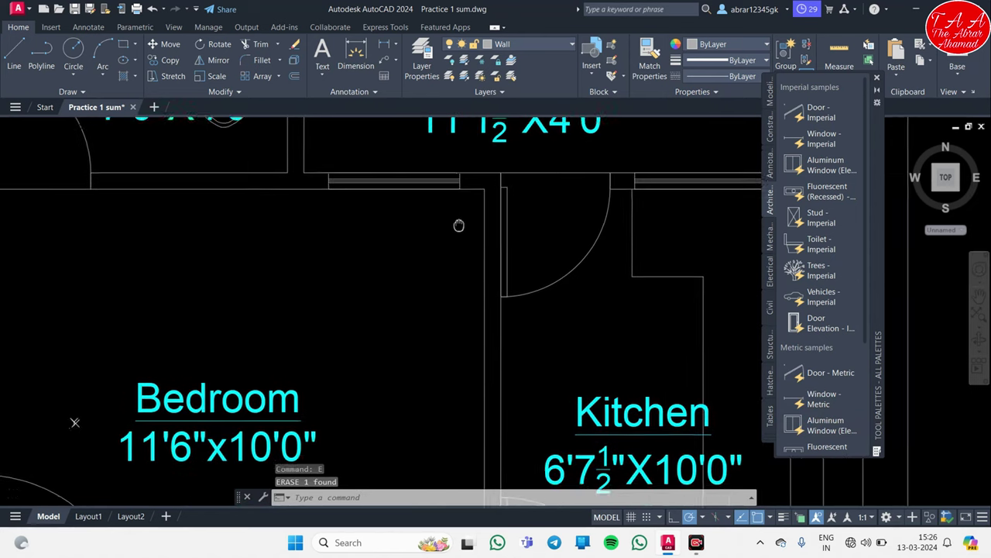
pyautogui.scroll(-4, 459, 224)
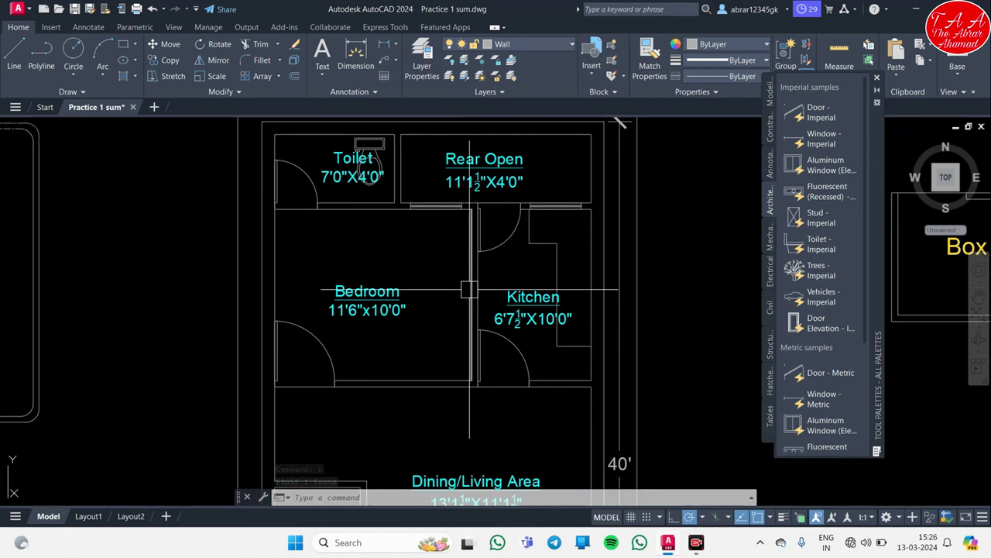
pyautogui.scroll(4, 387, 170)
pyautogui.scroll(-1, 437, 287)
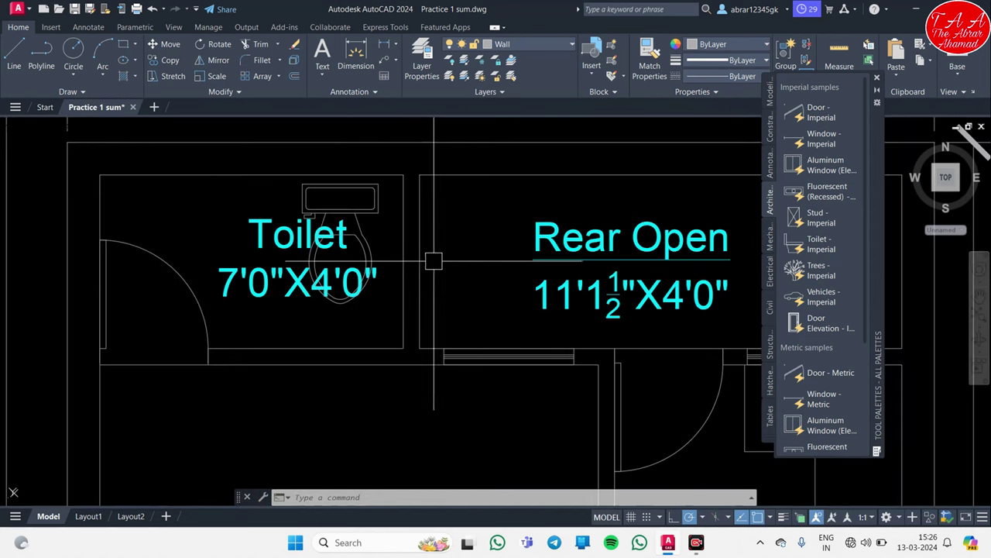
pyautogui.press('Escape')
pyautogui.press('Escape')
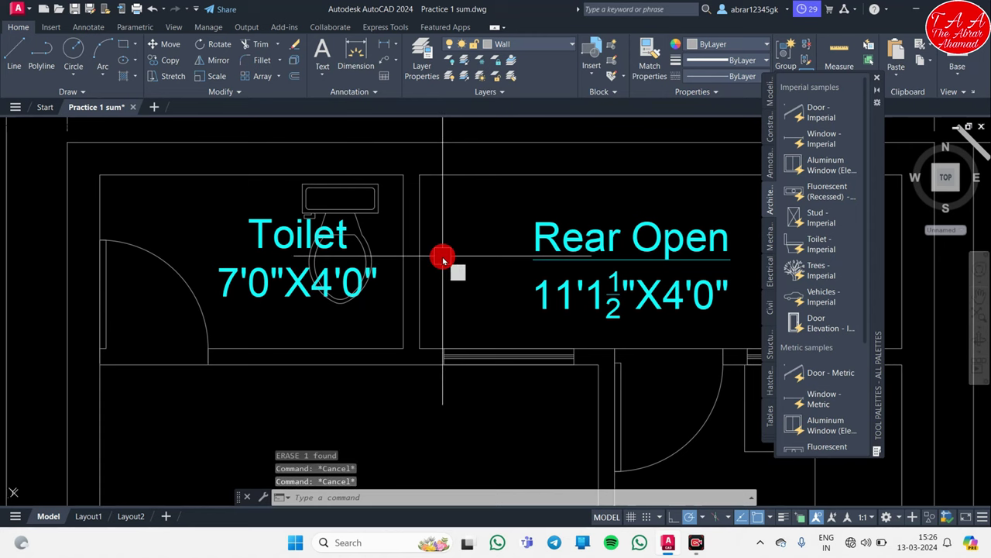
pyautogui.press('l')
pyautogui.press('space')
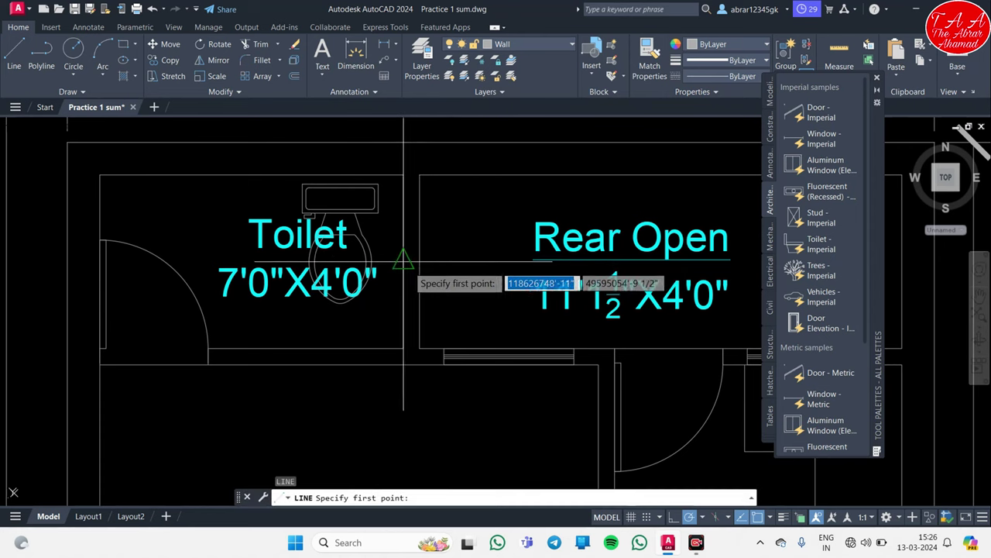
pyautogui.click(404, 262)
pyautogui.click(473, 262)
pyautogui.press('Escape')
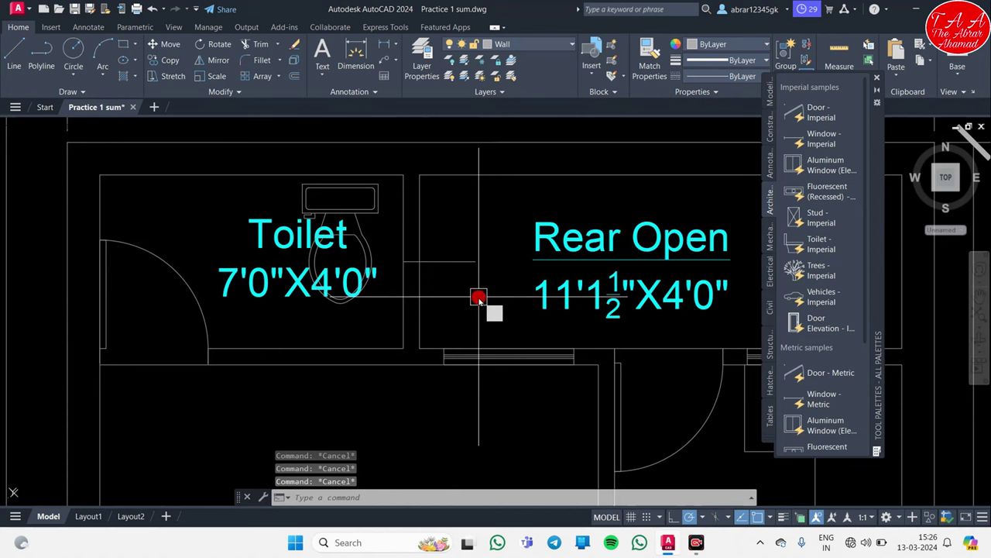
pyautogui.press('o')
pyautogui.press('space')
pyautogui.press('Return')
pyautogui.scroll(3, 481, 306)
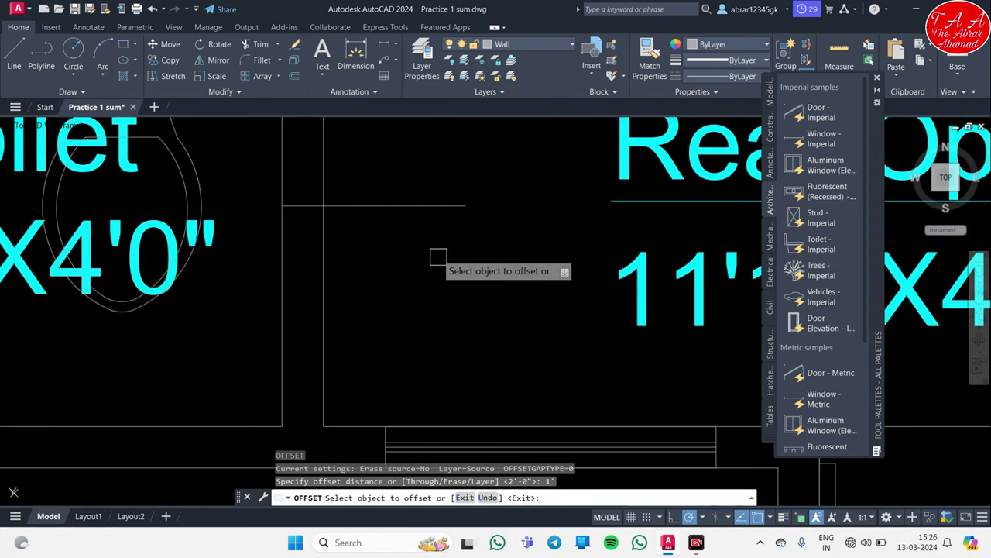
pyautogui.click(391, 206)
pyautogui.click(391, 209)
pyautogui.moveTo(403, 259); pyautogui.dragTo(421, 336, button='middle')
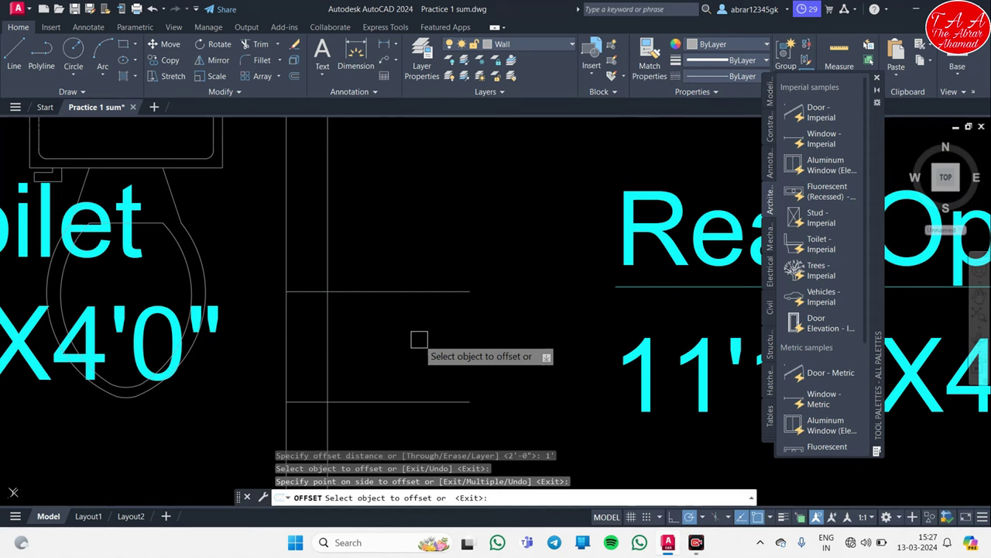
pyautogui.click(409, 293)
pyautogui.click(401, 203)
pyautogui.press('Escape')
pyautogui.click(416, 286)
pyautogui.write('e')
pyautogui.press('Return')
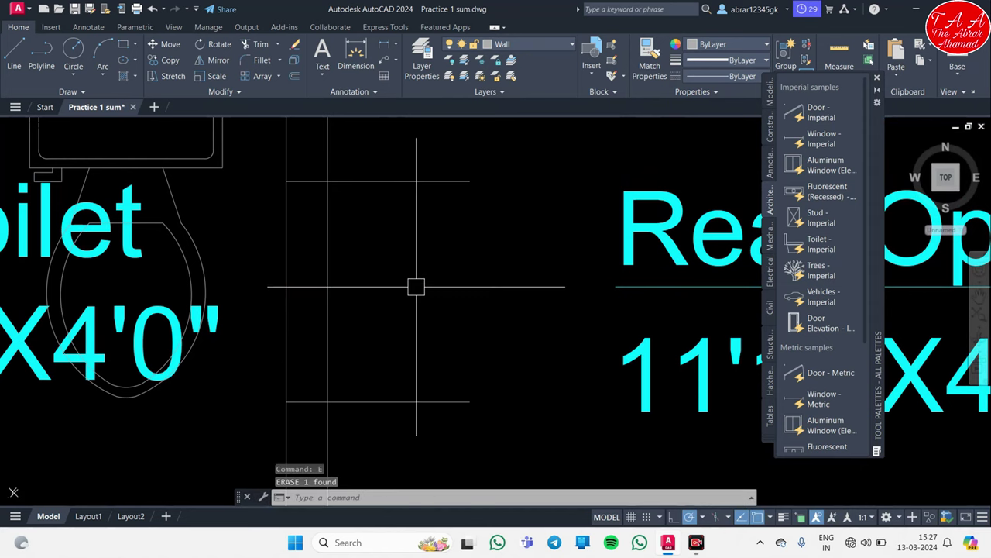
pyautogui.write('rec')
pyautogui.press('Return')
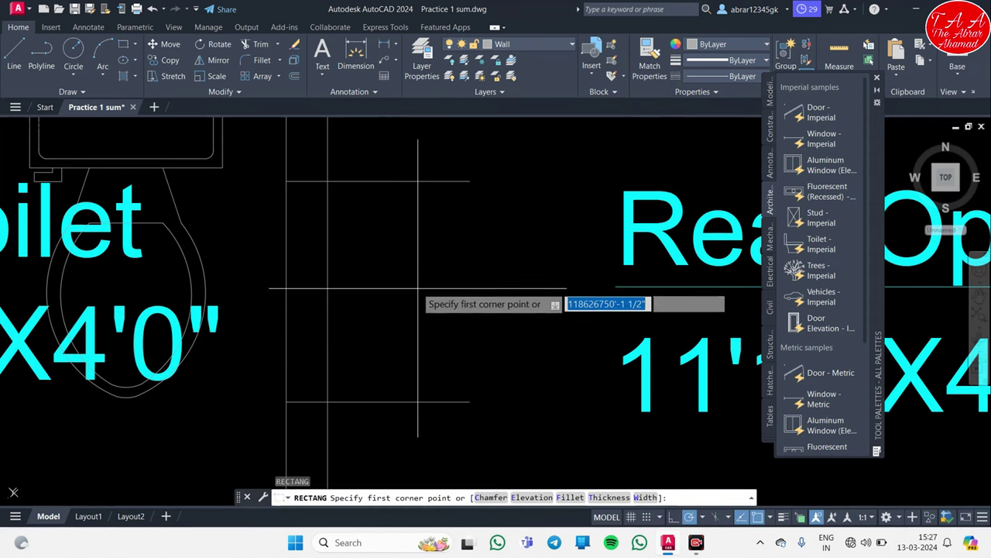
pyautogui.click(287, 182)
pyautogui.press('Escape')
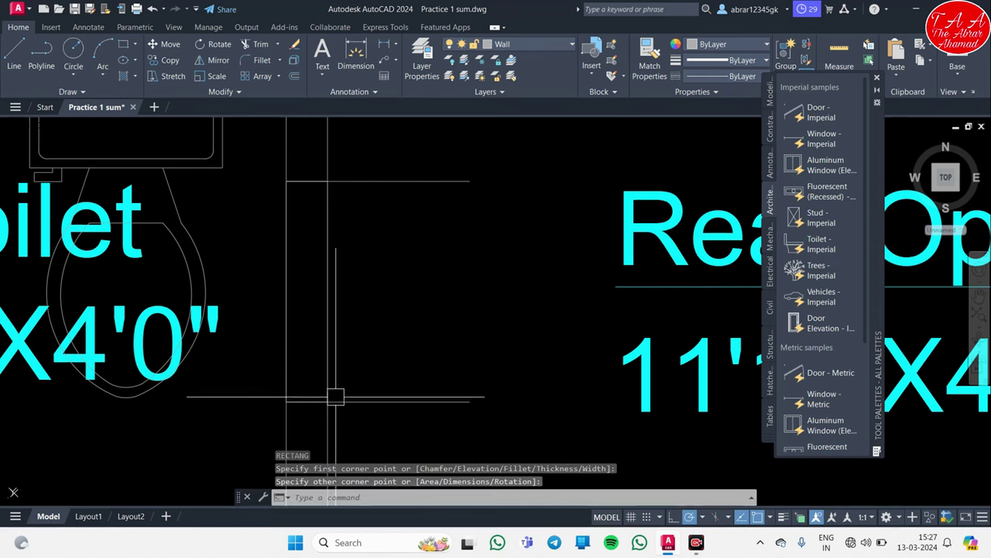
pyautogui.click(394, 465)
pyautogui.click(359, 167)
pyautogui.write('e')
pyautogui.press('Return')
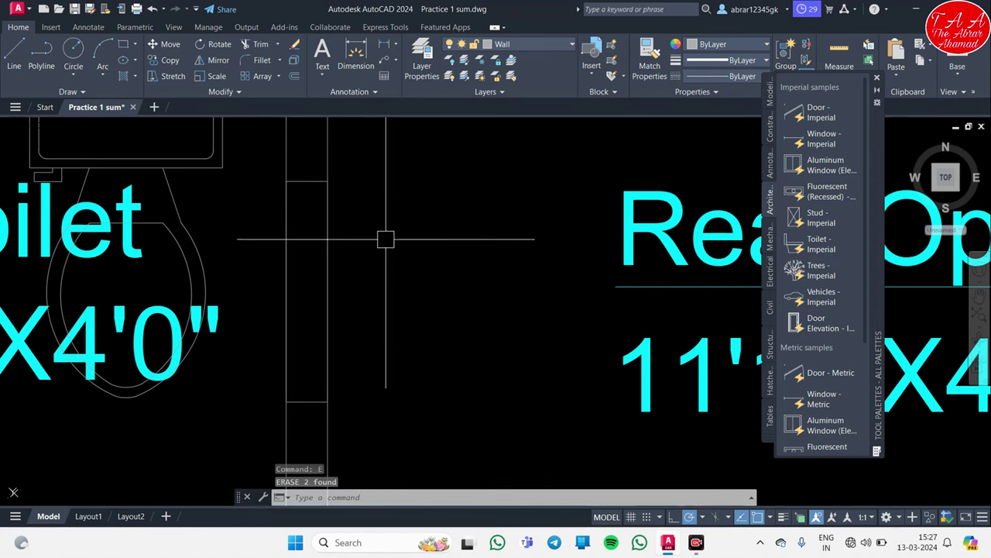
pyautogui.write('l')
pyautogui.press('Return')
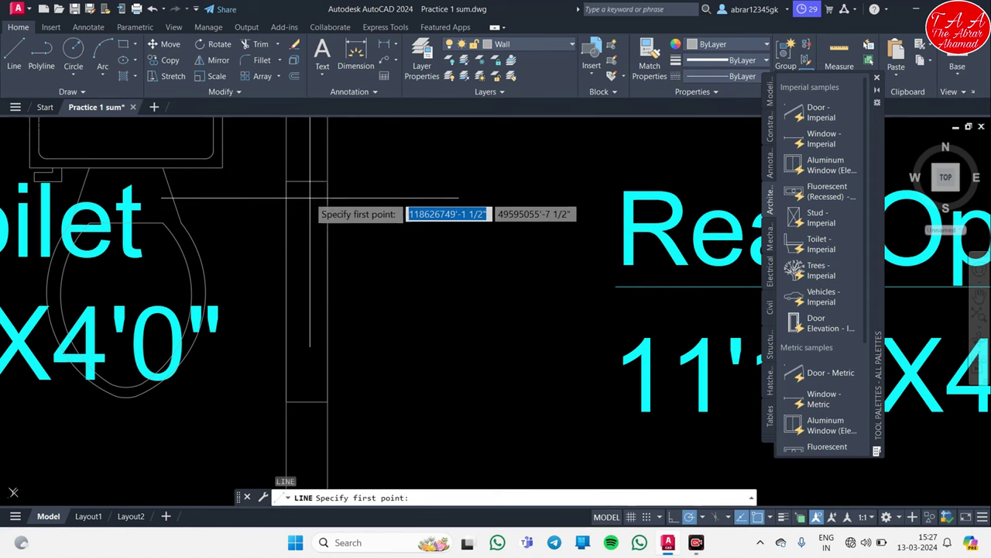
pyautogui.click(307, 182)
pyautogui.press('Escape')
pyautogui.scroll(-3, 511, 346)
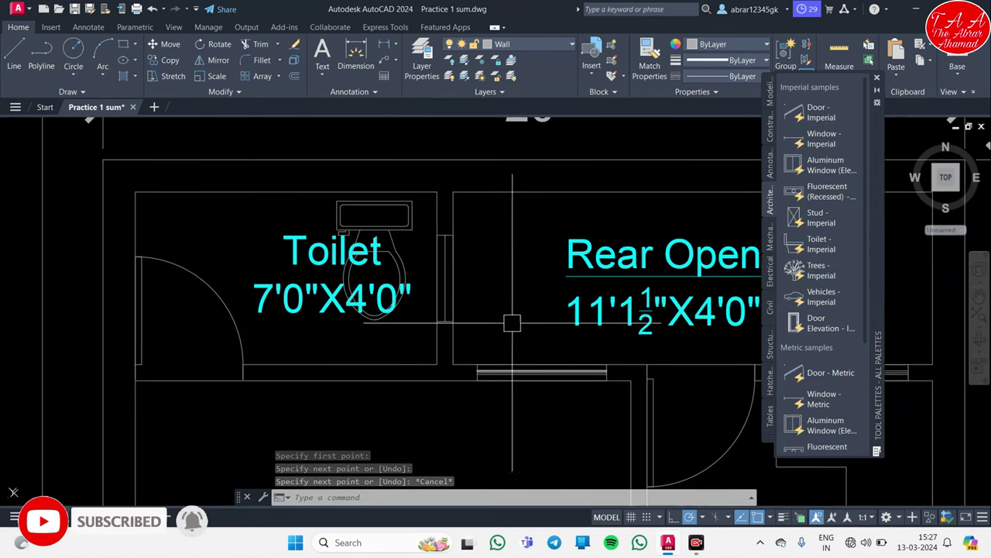
pyautogui.scroll(5, 434, 240)
pyautogui.scroll(-5, 453, 254)
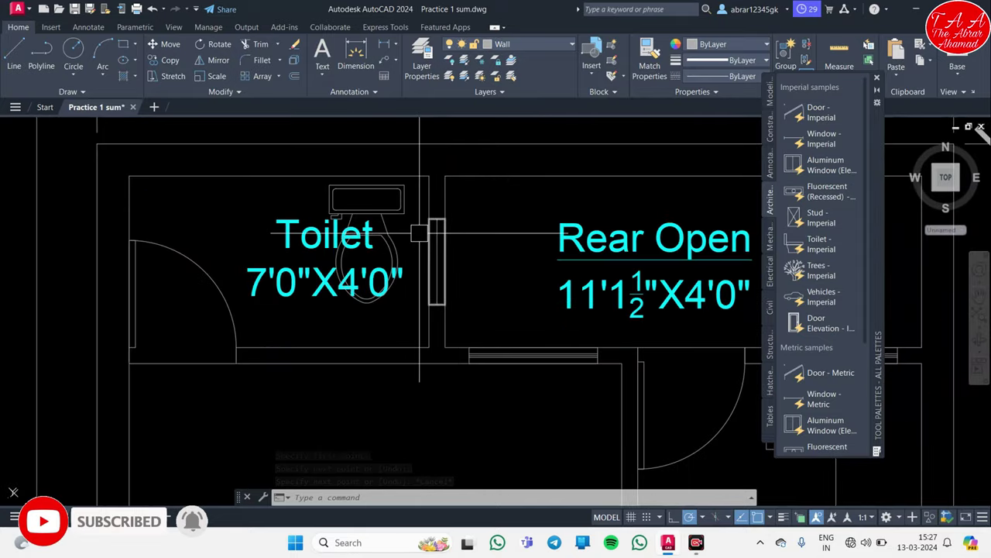
pyautogui.scroll(3, 491, 248)
pyautogui.scroll(-1, 465, 318)
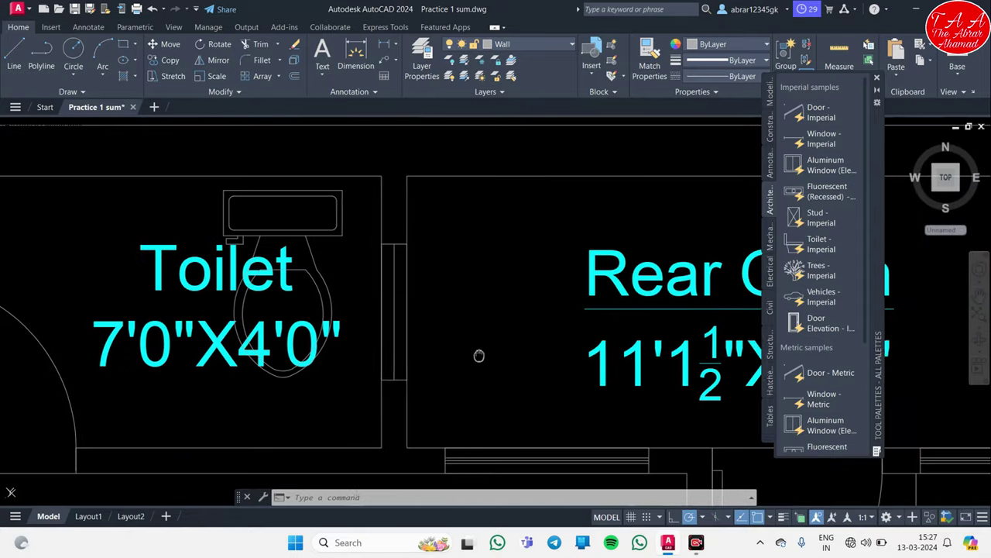
pyautogui.scroll(-2, 385, 237)
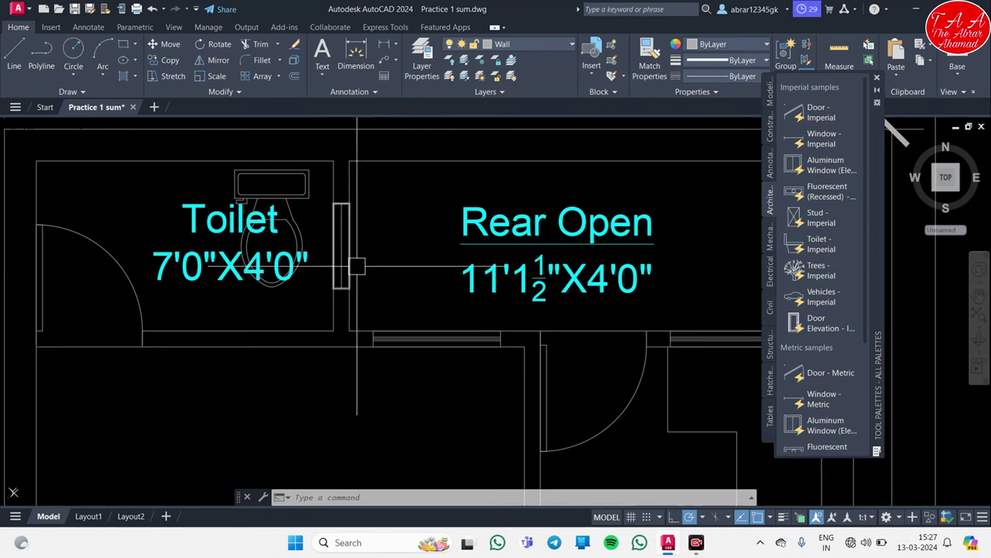
pyautogui.moveTo(361, 258); pyautogui.dragTo(332, 218, button='middle')
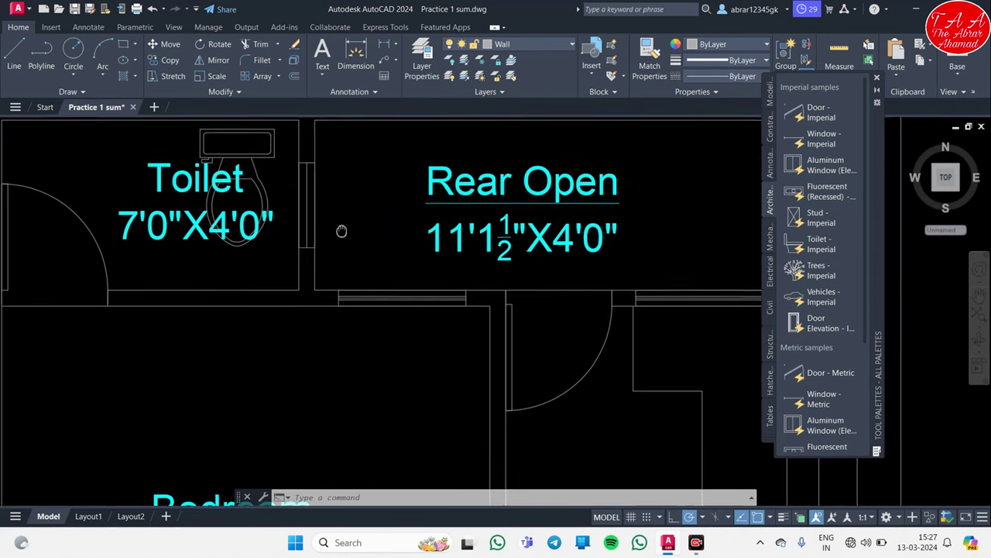
pyautogui.scroll(-2, 376, 292)
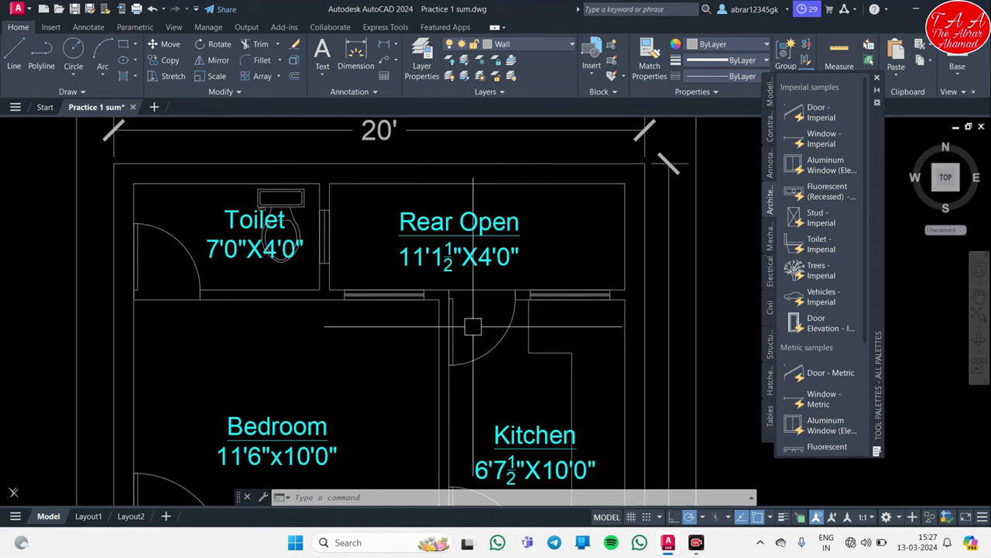
pyautogui.scroll(-2, 464, 329)
pyautogui.moveTo(442, 331); pyautogui.dragTo(428, 222, button='middle')
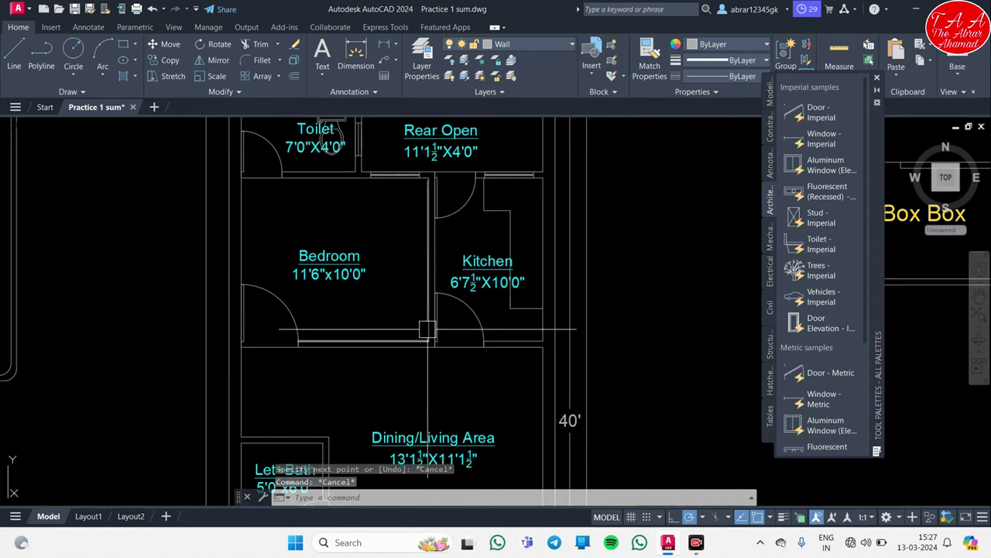
pyautogui.moveTo(425, 324); pyautogui.dragTo(432, 443, button='middle')
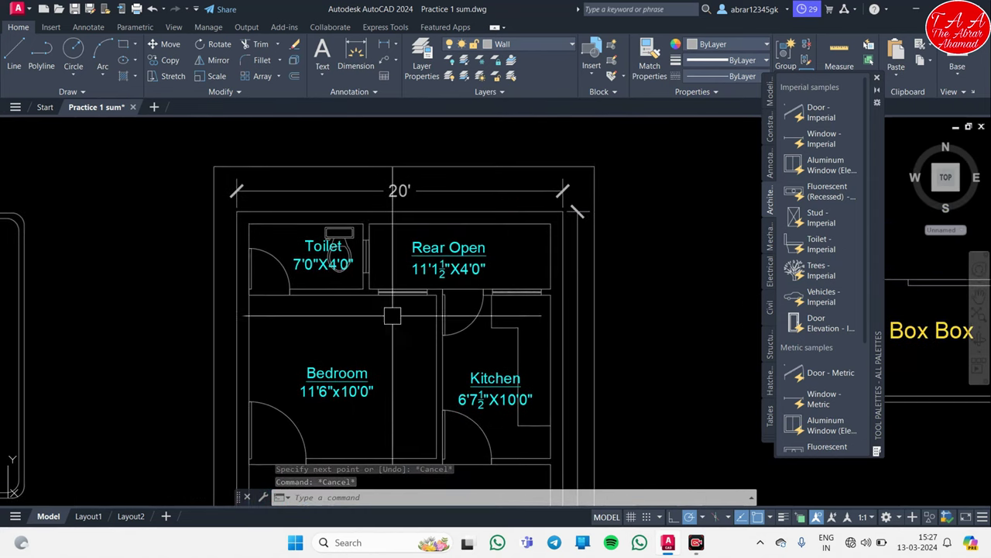
pyautogui.scroll(5, 355, 245)
# Step: Copy the Toilet wall window into the Bedroom, just below its top wall
pyautogui.click(307, 226)
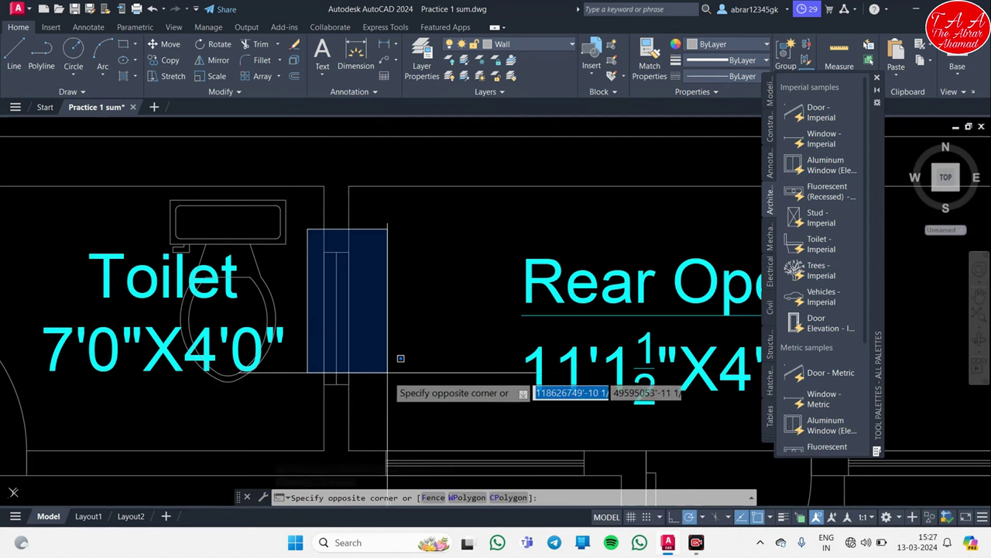
pyautogui.click(390, 396)
pyautogui.press('Return')
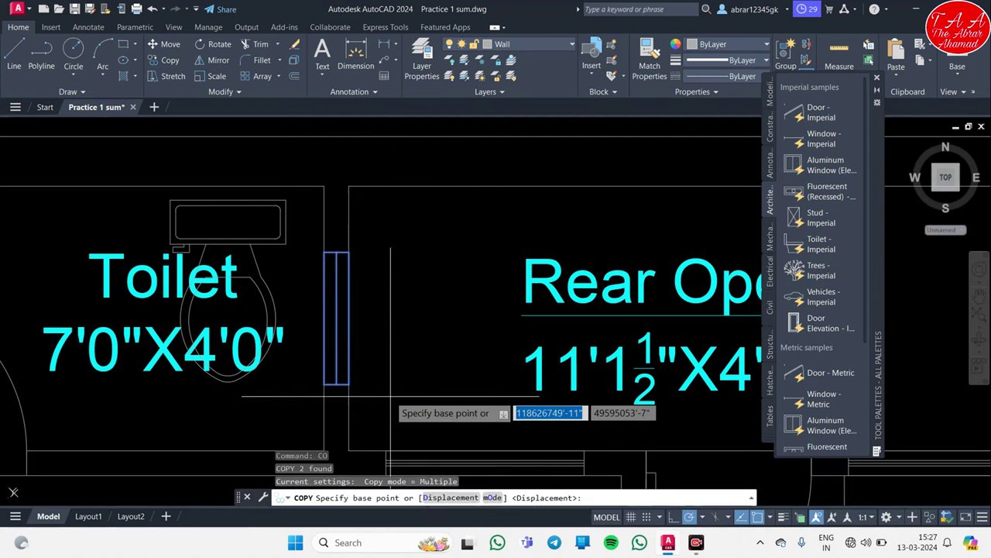
pyautogui.click(389, 395)
pyautogui.scroll(-2, 380, 232)
pyautogui.scroll(-2, 377, 229)
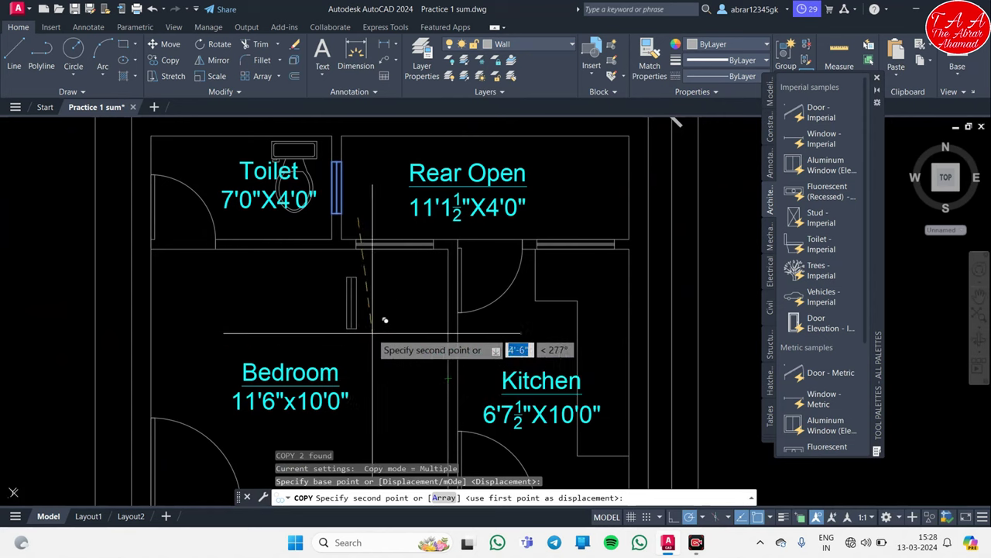
pyautogui.click(374, 333)
pyautogui.press('Escape')
# Step: Rotate the copied window 270° so it lies horizontally, then reselect it
pyautogui.click(364, 299)
pyautogui.click(284, 263)
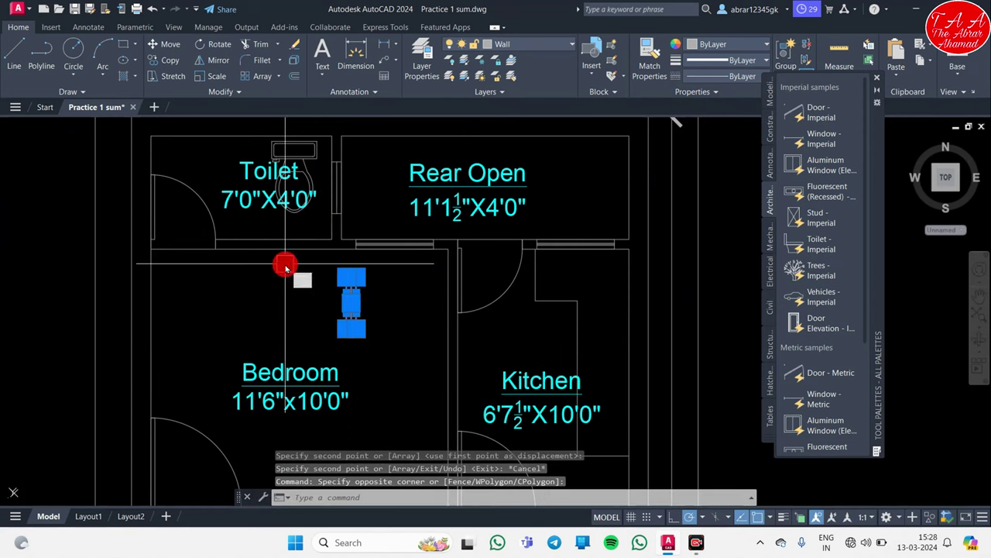
pyautogui.write('ro')
pyautogui.press('Return')
pyautogui.click(353, 333)
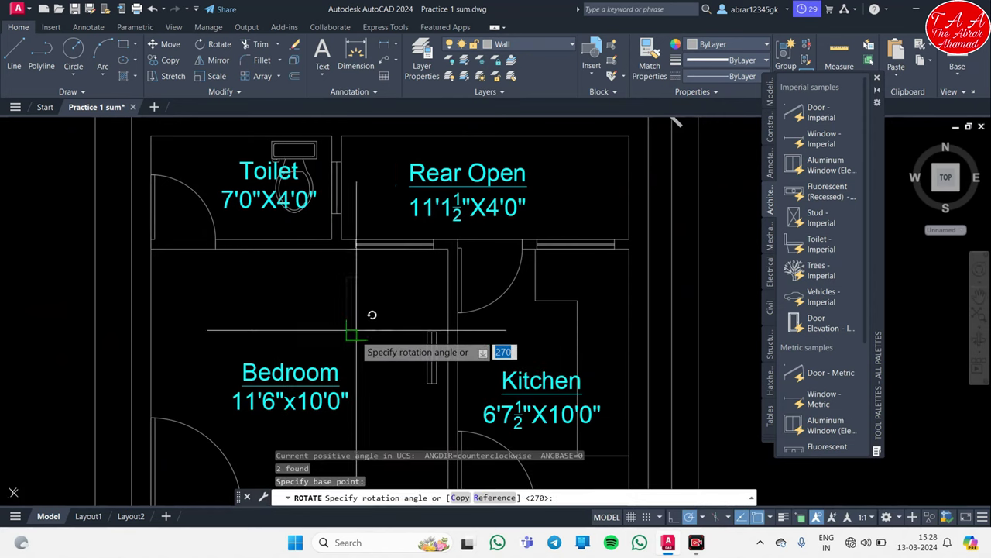
pyautogui.press('Escape')
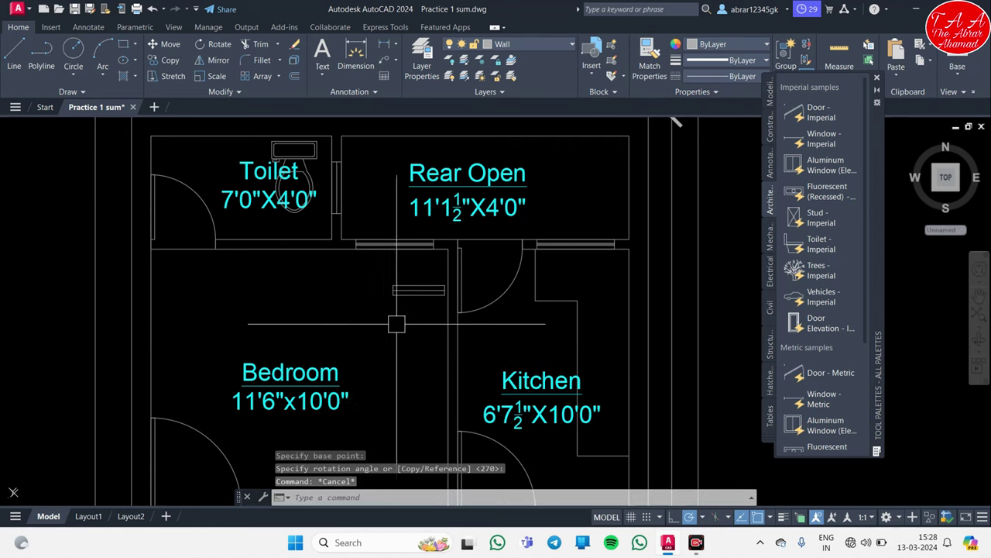
pyautogui.scroll(2, 396, 323)
pyautogui.click(343, 261)
pyautogui.click(553, 321)
pyautogui.write('co')
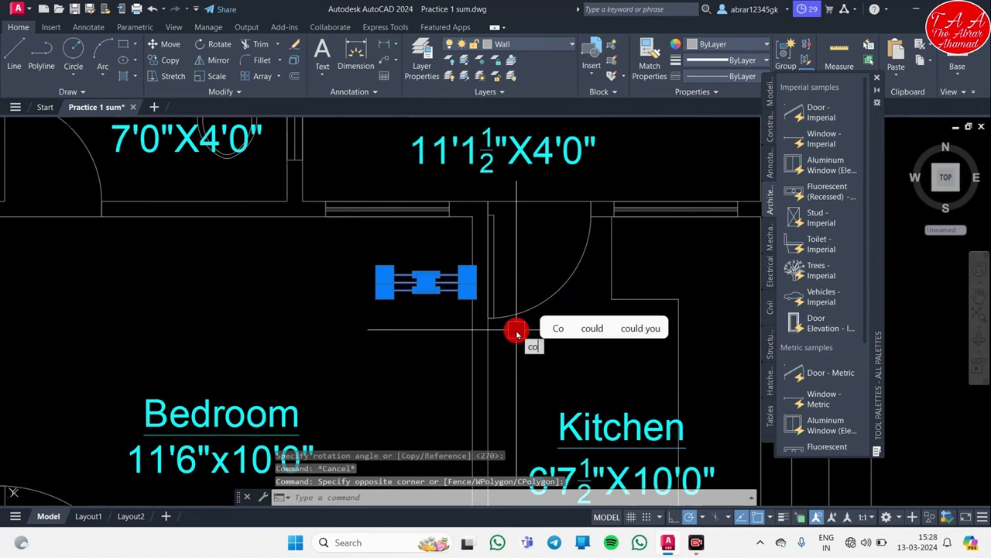
# Step: Copy the horizontal window from its top-edge midpoint into the Bedroom's lower wall
pyautogui.press('Return')
pyautogui.scroll(3, 388, 279)
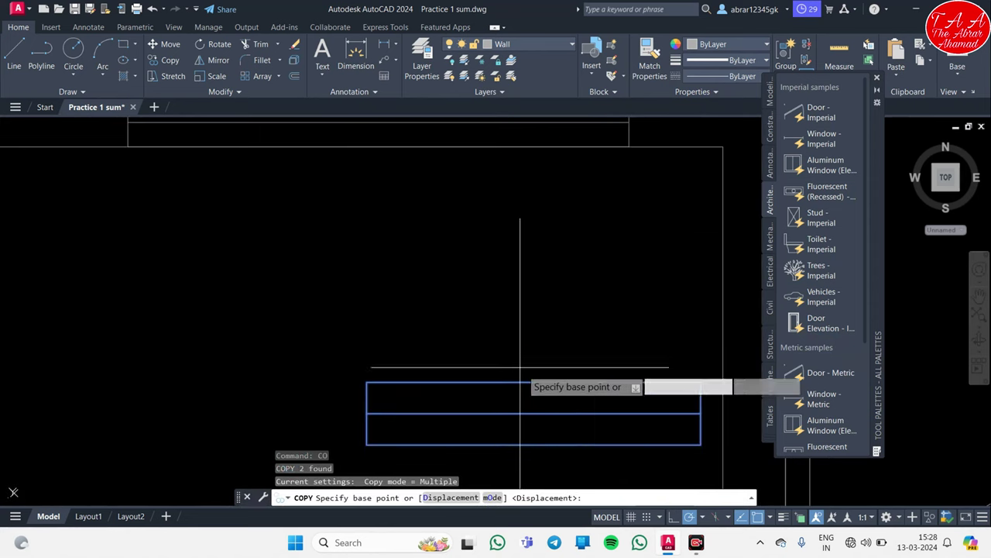
pyautogui.scroll(-3, 534, 379)
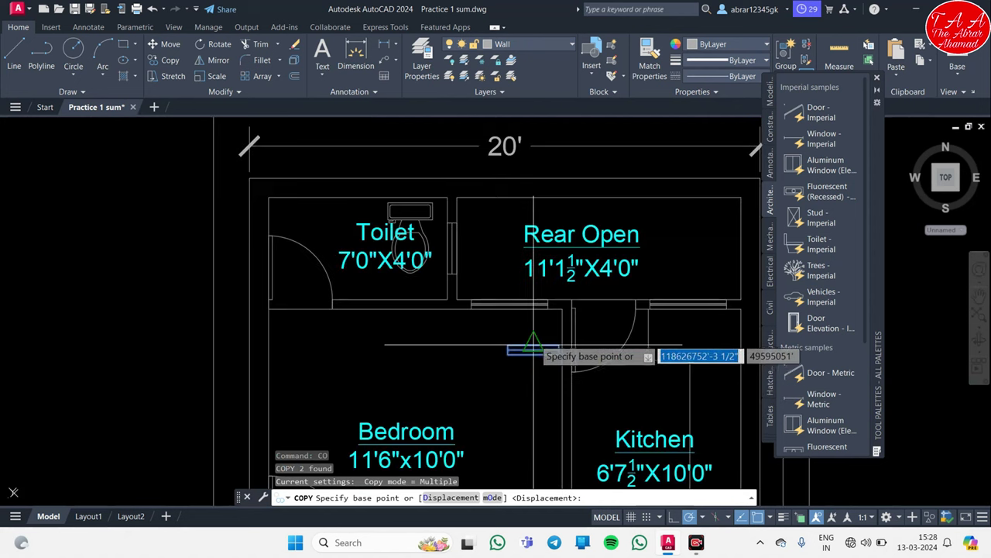
pyautogui.moveTo(529, 375)
pyautogui.mouseDown(button='middle')
pyautogui.moveTo(467, 259)
pyautogui.moveTo(471, 287)
pyautogui.mouseUp(button='middle')
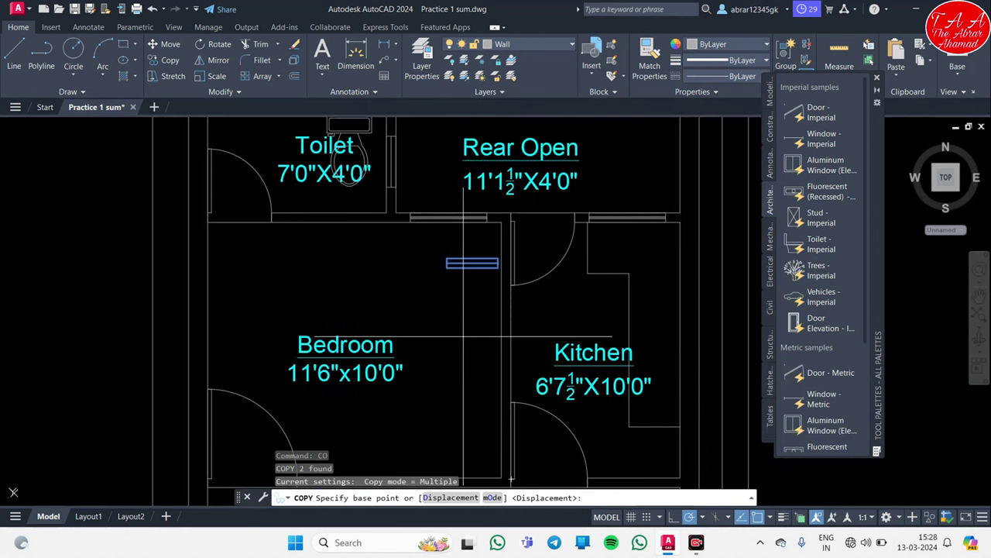
pyautogui.moveTo(447, 425); pyautogui.dragTo(451, 320, button='middle')
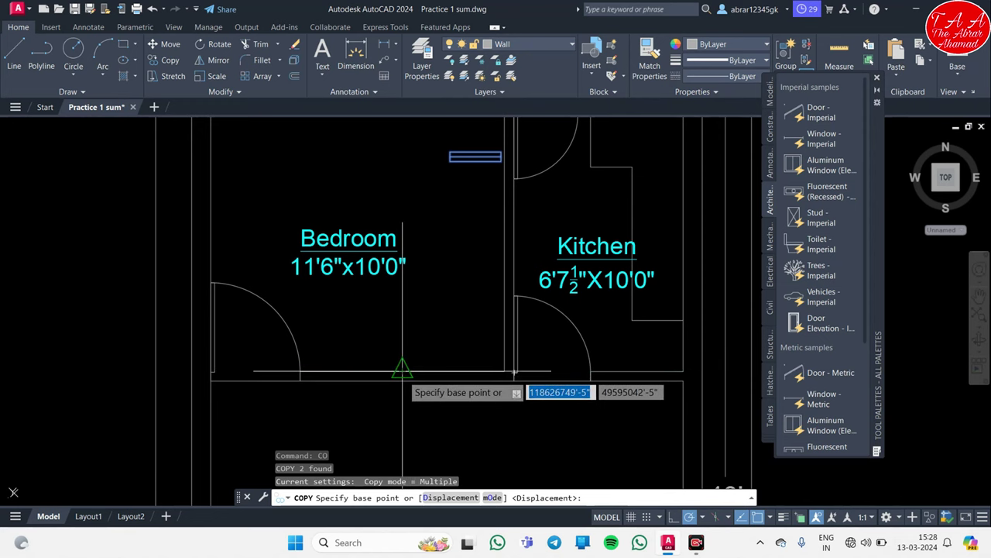
pyautogui.moveTo(402, 369); pyautogui.dragTo(303, 333, button='middle')
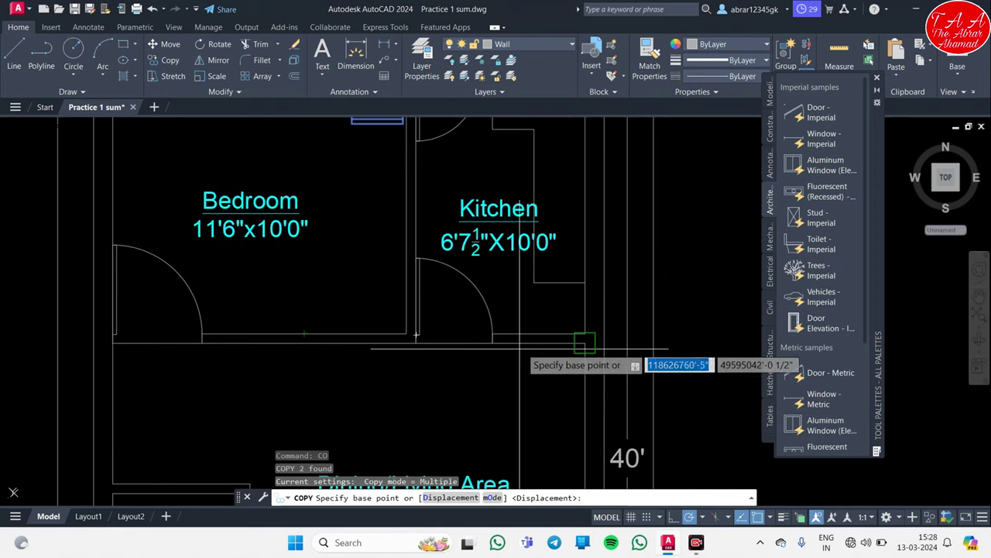
pyautogui.moveTo(372, 222); pyautogui.dragTo(405, 323, button='middle')
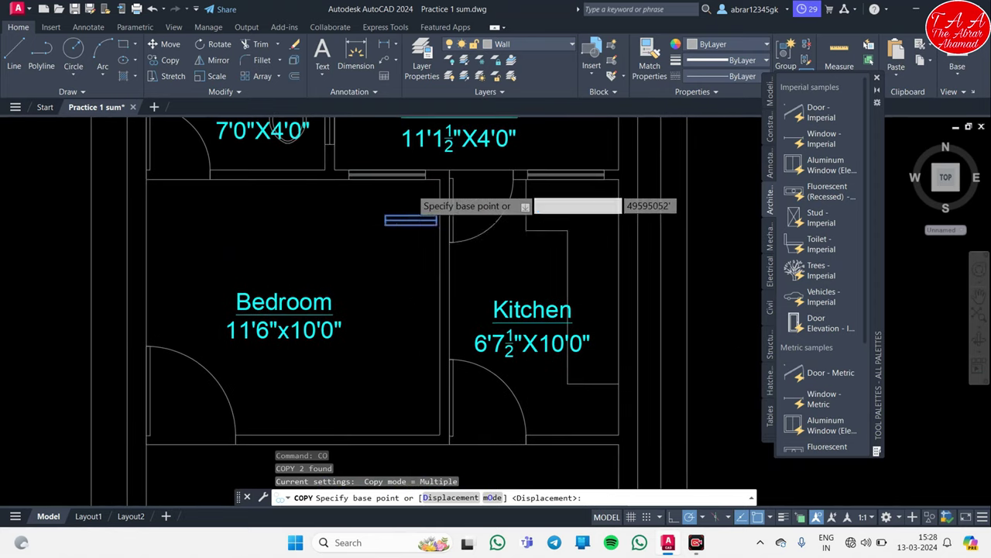
pyautogui.scroll(6, 413, 203)
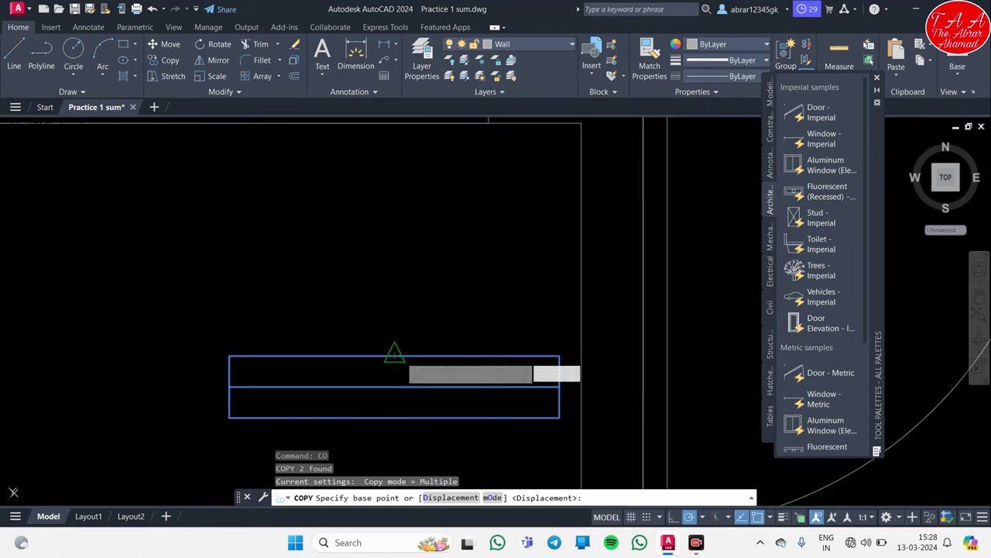
pyautogui.click(394, 357)
pyautogui.scroll(-6, 440, 303)
pyautogui.moveTo(415, 370); pyautogui.dragTo(400, 299, button='middle')
pyautogui.scroll(5, 397, 332)
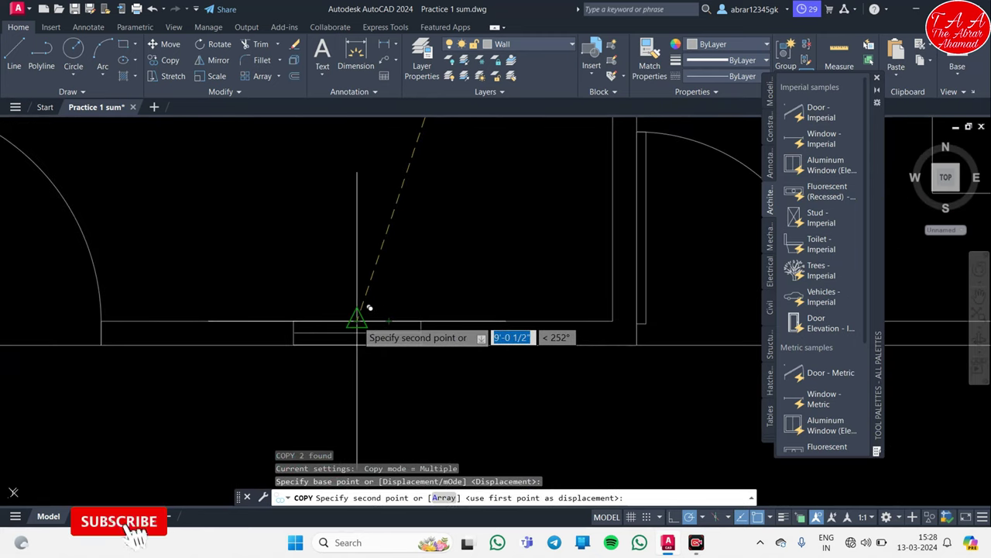
pyautogui.click(364, 319)
# Step: Pan down to bring the Parking Area and Guest Room into view
pyautogui.moveTo(511, 375); pyautogui.dragTo(8, 375, button='middle')
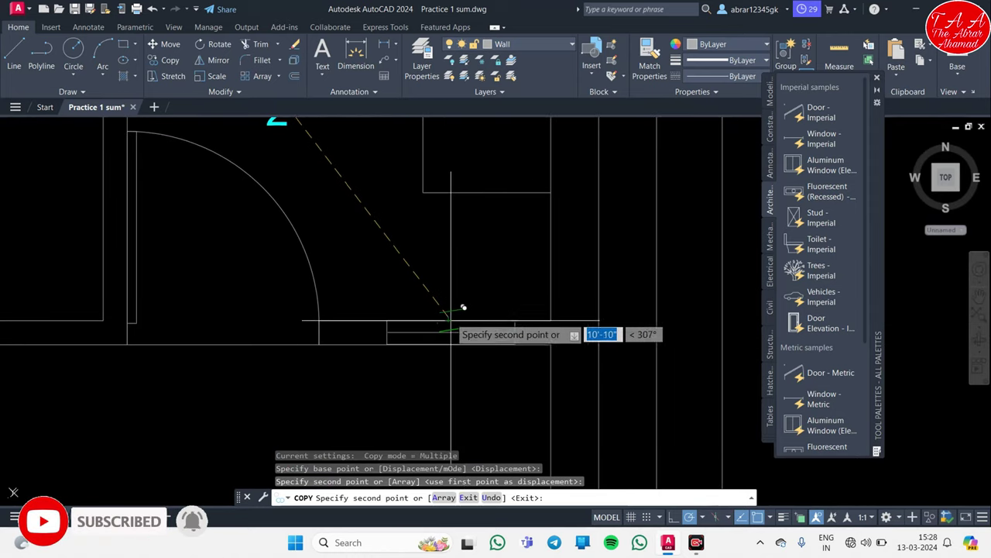
pyautogui.moveTo(457, 348); pyautogui.dragTo(509, 253, button='middle')
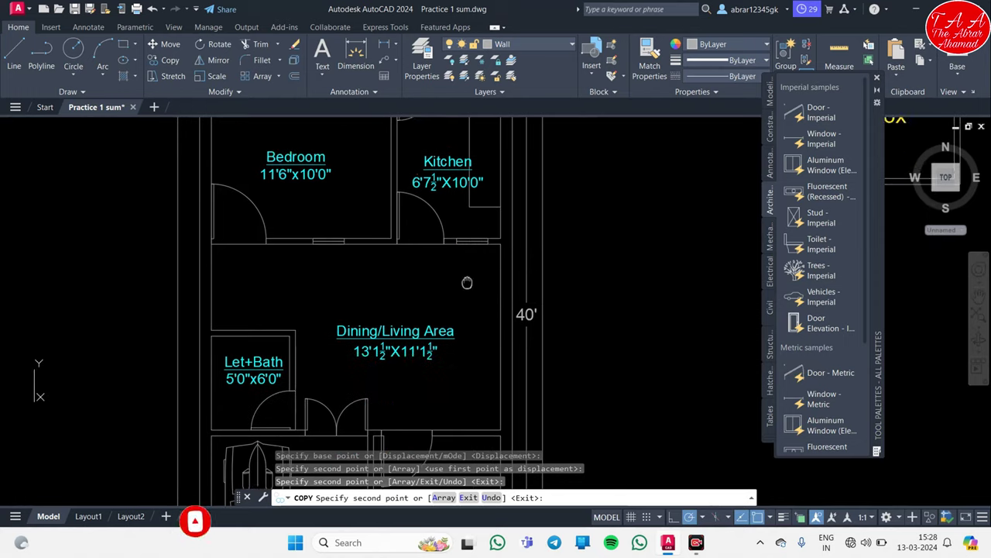
pyautogui.moveTo(422, 317); pyautogui.dragTo(460, 289, button='middle')
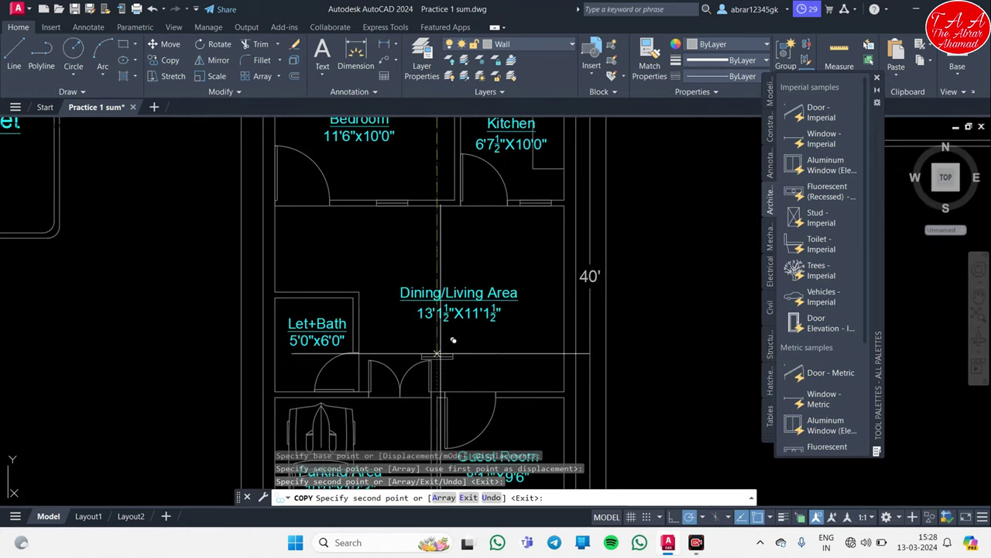
pyautogui.moveTo(451, 333); pyautogui.dragTo(429, 250, button='middle')
pyautogui.press('Escape')
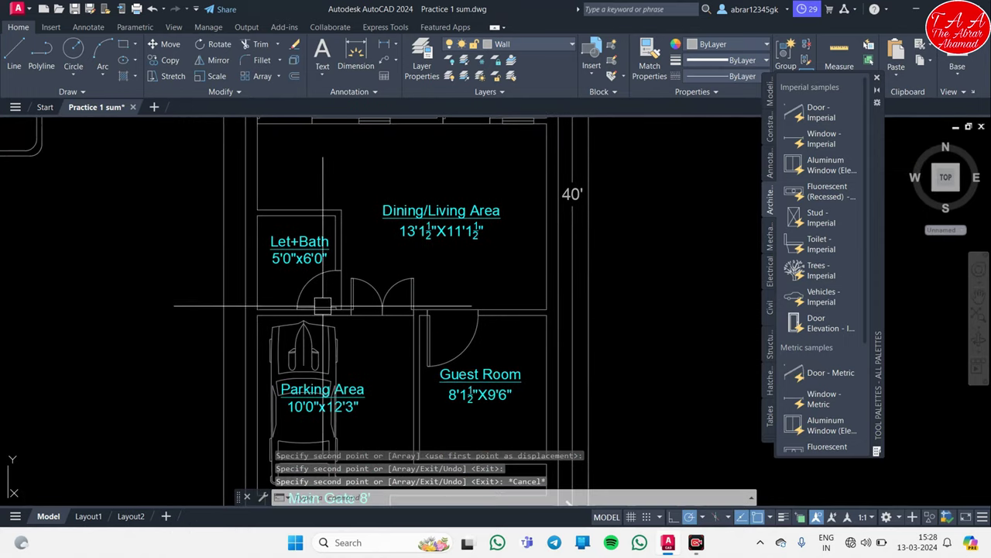
pyautogui.moveTo(323, 306)
pyautogui.mouseDown(button='middle')
pyautogui.moveTo(376, 229)
pyautogui.moveTo(415, 441)
pyautogui.mouseUp(button='middle')
pyautogui.scroll(3, 376, 356)
pyautogui.scroll(3, 377, 357)
pyautogui.scroll(-6, 431, 240)
pyautogui.click(474, 260)
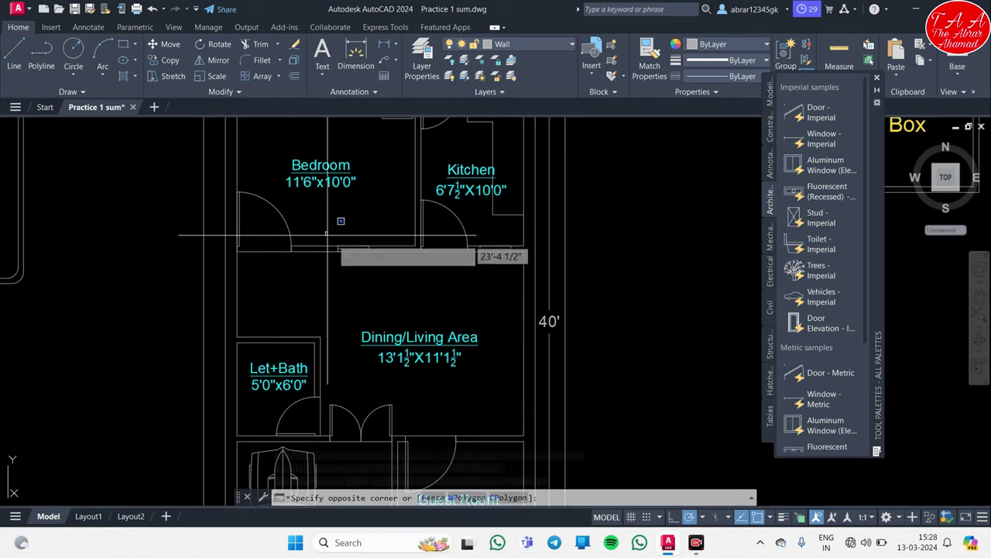
pyautogui.click(370, 277)
pyautogui.write('CO')
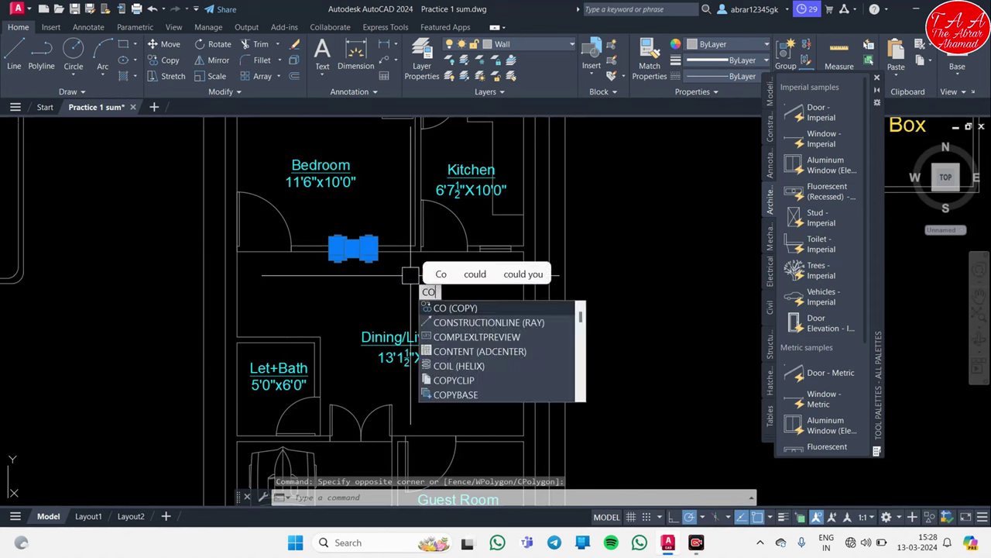
pyautogui.press('Return')
pyautogui.scroll(4, 353, 233)
pyautogui.click(339, 271)
pyautogui.scroll(-3, 384, 225)
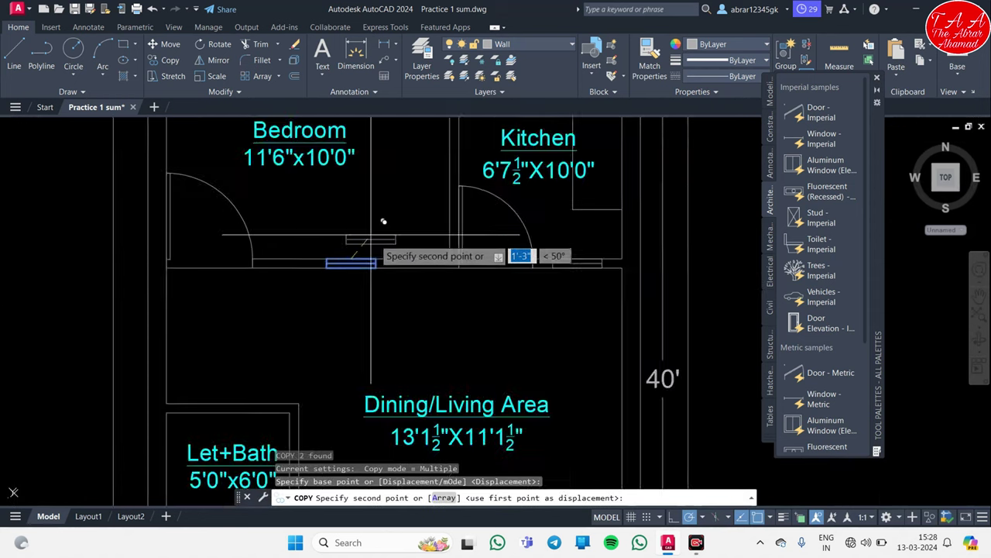
pyautogui.scroll(-2, 379, 294)
pyautogui.scroll(3, 376, 310)
pyautogui.scroll(3, 477, 251)
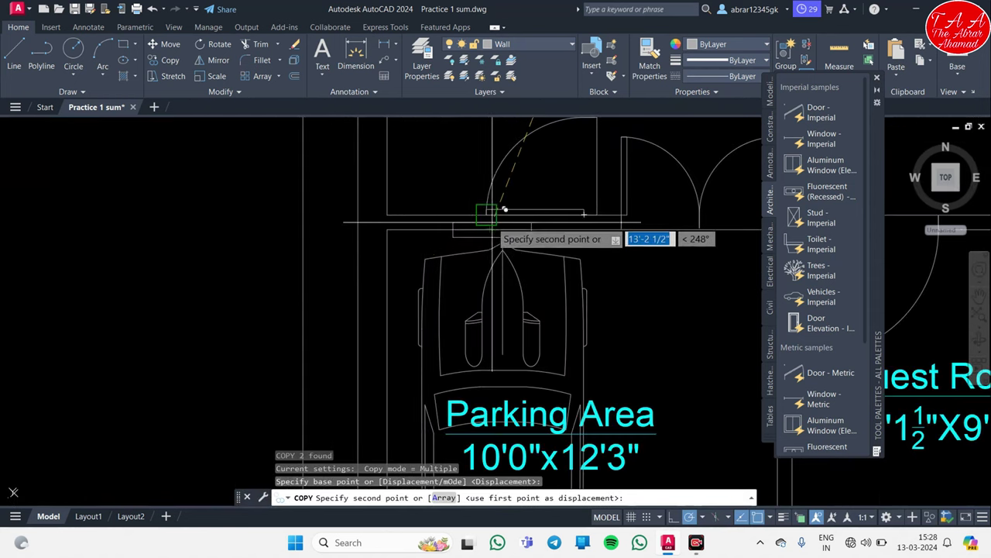
pyautogui.click(498, 220)
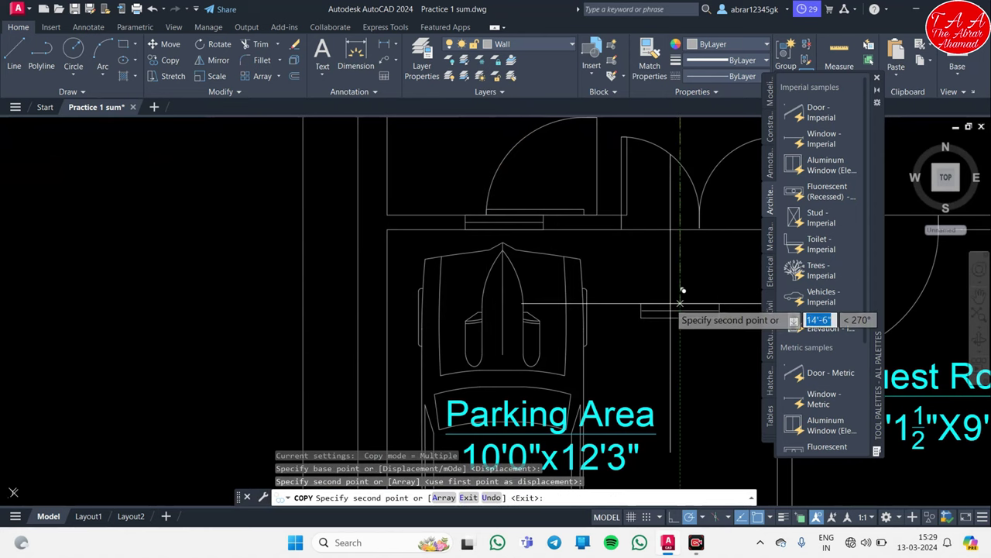
pyautogui.scroll(-3, 410, 264)
pyautogui.scroll(-2, 418, 248)
pyautogui.scroll(-1, 425, 225)
pyautogui.press('Escape')
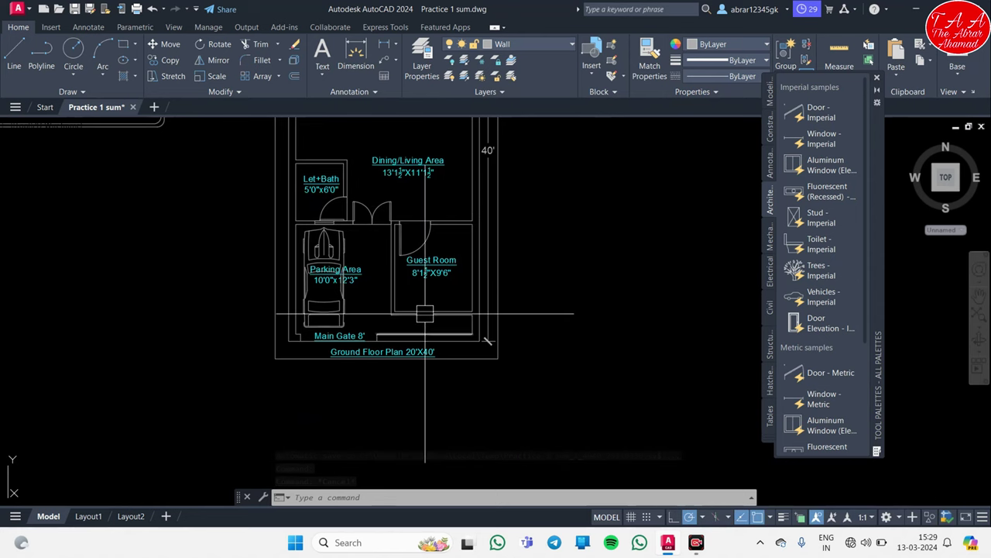
pyautogui.moveTo(435, 322); pyautogui.dragTo(498, 295, button='middle')
pyautogui.scroll(2, 465, 287)
pyautogui.scroll(2, 389, 310)
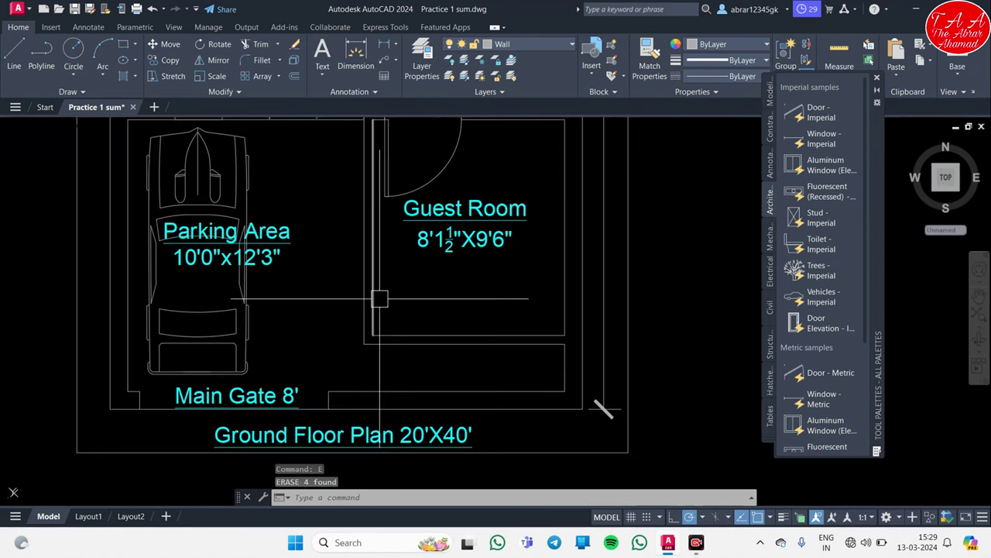
pyautogui.scroll(-2, 379, 298)
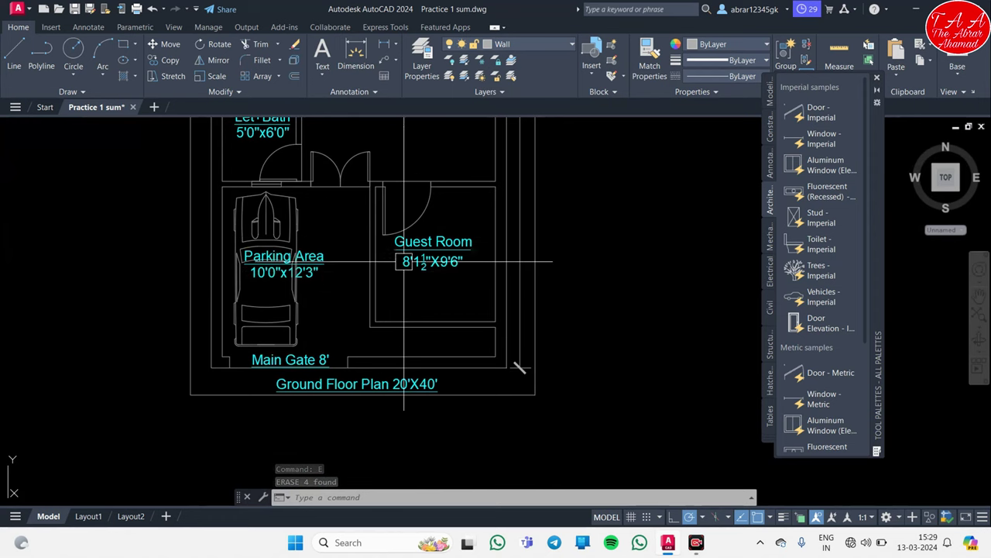
pyautogui.scroll(2, 374, 244)
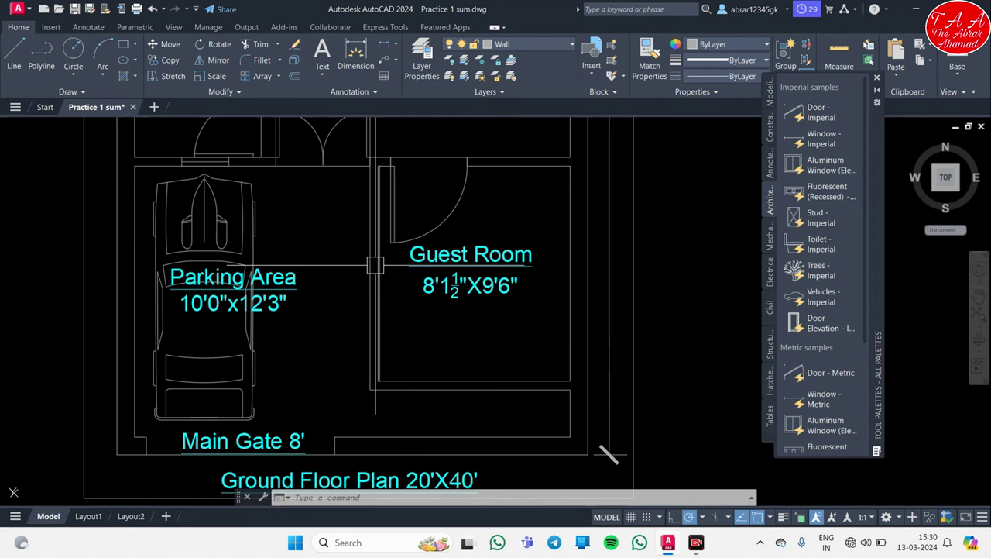
pyautogui.scroll(-2, 374, 283)
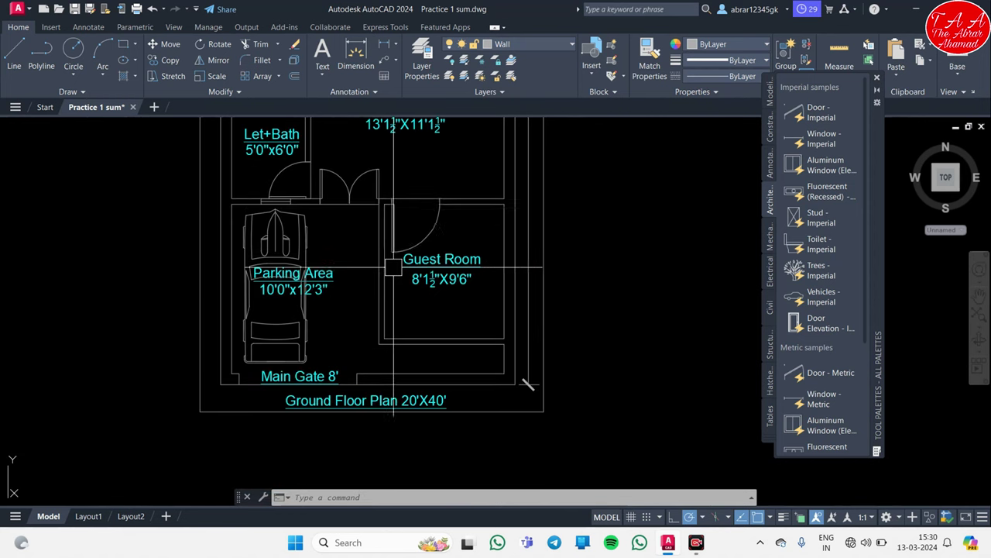
pyautogui.moveTo(379, 294); pyautogui.dragTo(395, 341, button='middle')
pyautogui.scroll(1, 434, 309)
pyautogui.scroll(2, 427, 341)
# Step: Copy the rear wall's window block to a spot beside the plan
pyautogui.scroll(2, 394, 198)
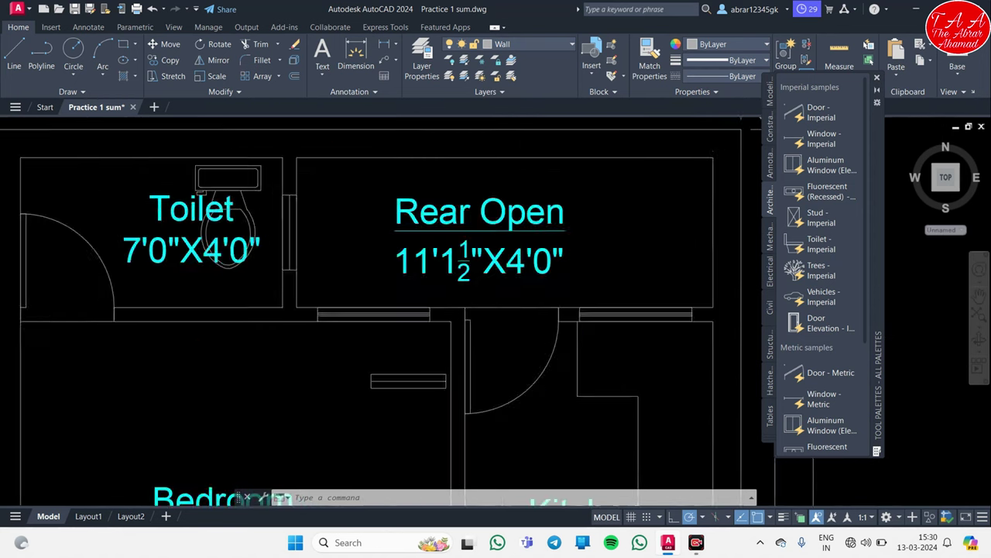
pyautogui.scroll(1, 299, 328)
pyautogui.moveTo(299, 327); pyautogui.dragTo(290, 217, button='middle')
pyautogui.click(276, 219)
pyautogui.click(465, 300)
pyautogui.write('C')
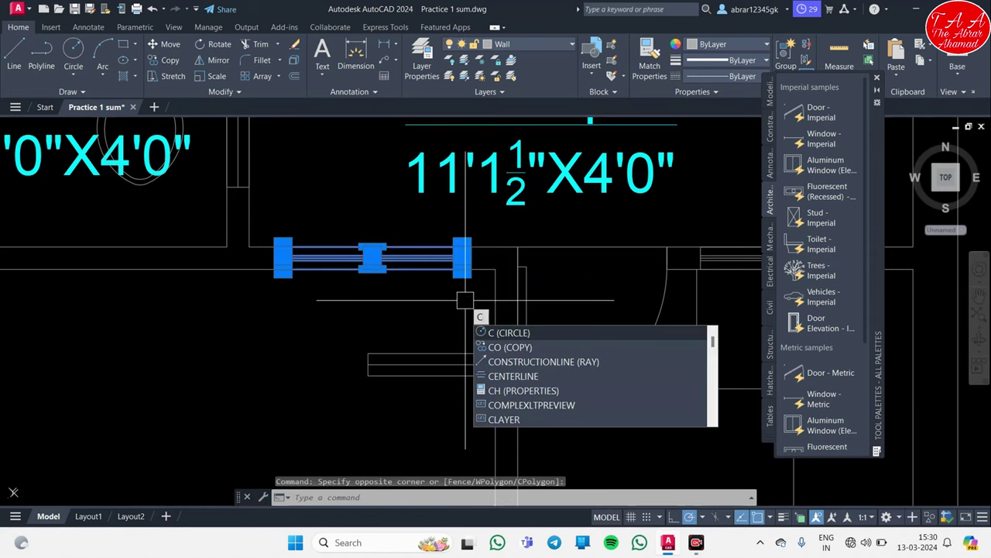
pyautogui.write('o')
pyautogui.press('Return')
pyautogui.click(475, 288)
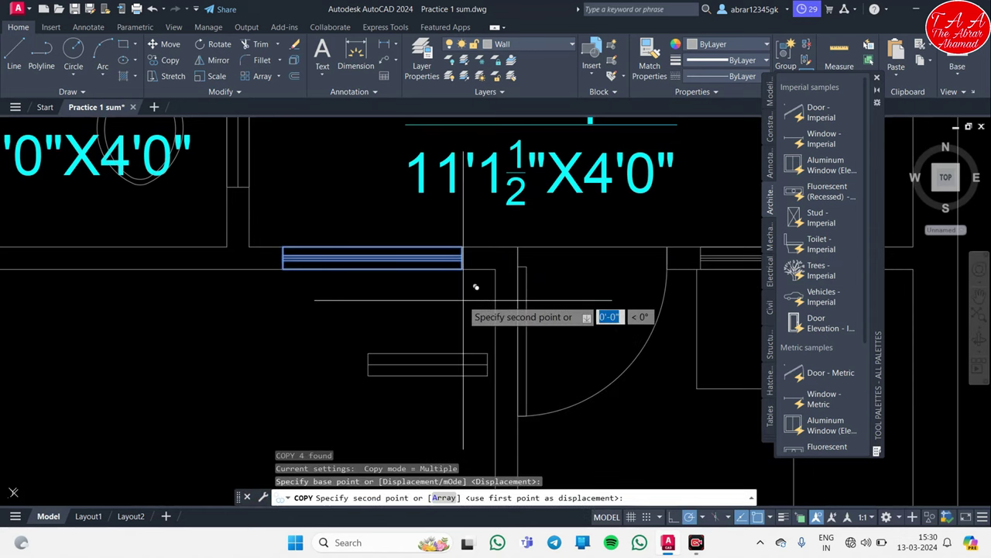
pyautogui.scroll(-2, 477, 302)
pyautogui.scroll(-1, 504, 333)
pyautogui.scroll(-3, 519, 341)
pyautogui.scroll(1, 465, 263)
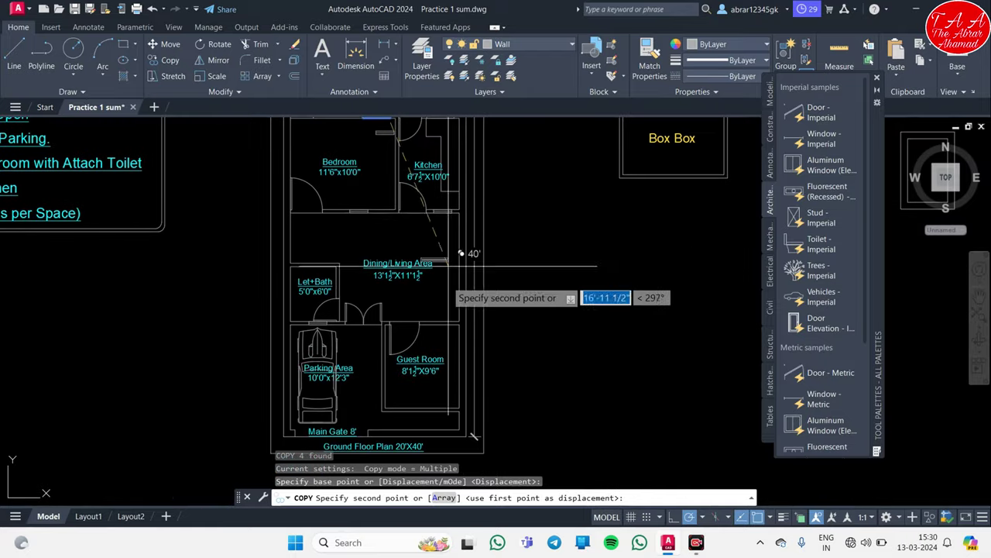
pyautogui.scroll(-1, 480, 302)
pyautogui.scroll(1, 513, 284)
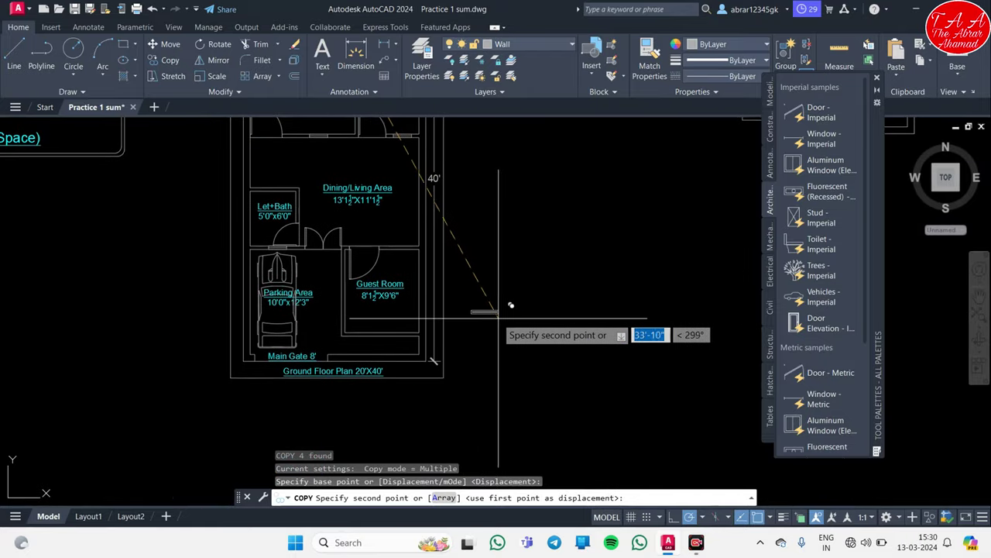
pyautogui.press('Escape')
pyautogui.scroll(6, 481, 325)
pyautogui.scroll(2, 485, 306)
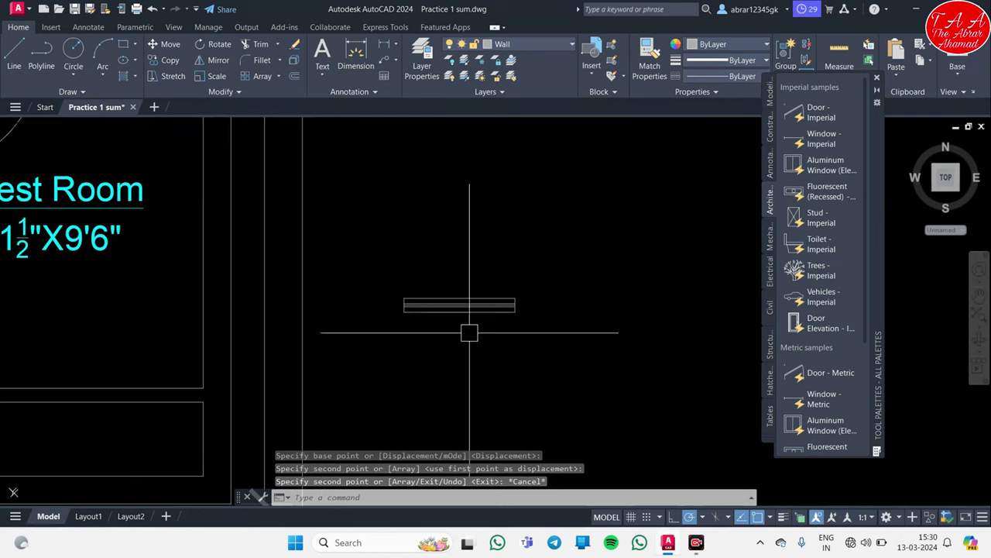
pyautogui.scroll(2, 485, 314)
pyautogui.press('Escape')
pyautogui.press('Escape')
# Step: Add a 3' linear dimension above the window copy with DLI
pyautogui.write('dli')
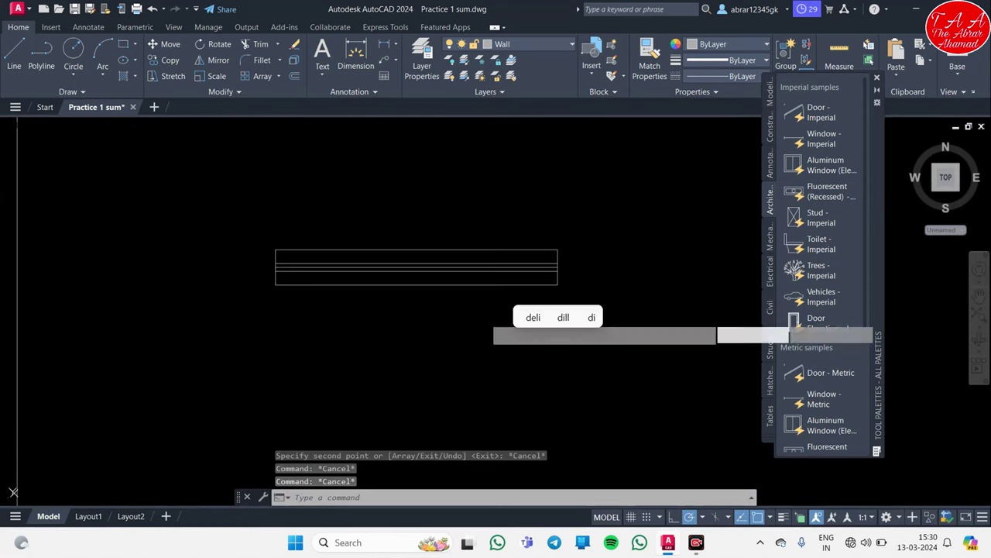
pyautogui.press('Return')
pyautogui.press('Return')
pyautogui.click(450, 242)
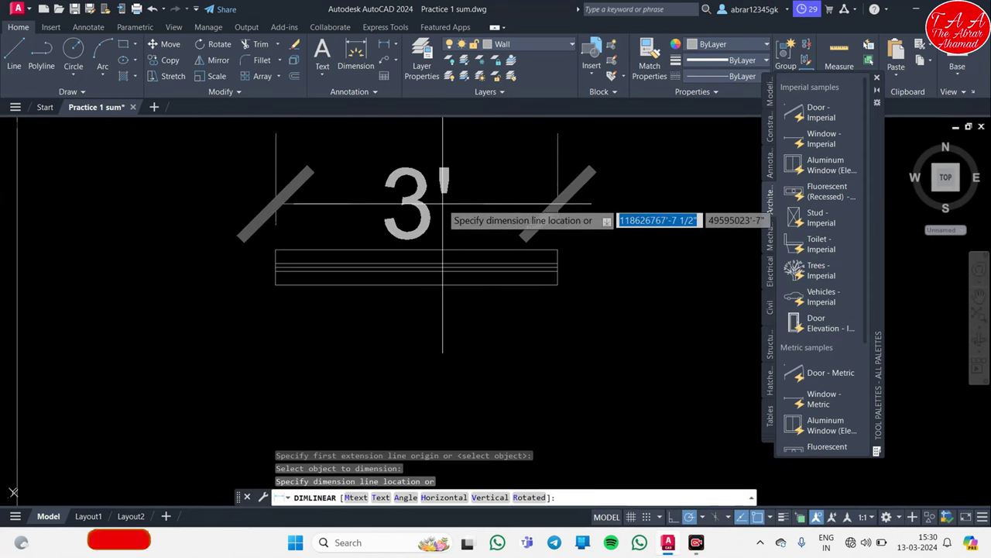
pyautogui.click(454, 203)
pyautogui.press('Escape')
pyautogui.scroll(-2, 519, 295)
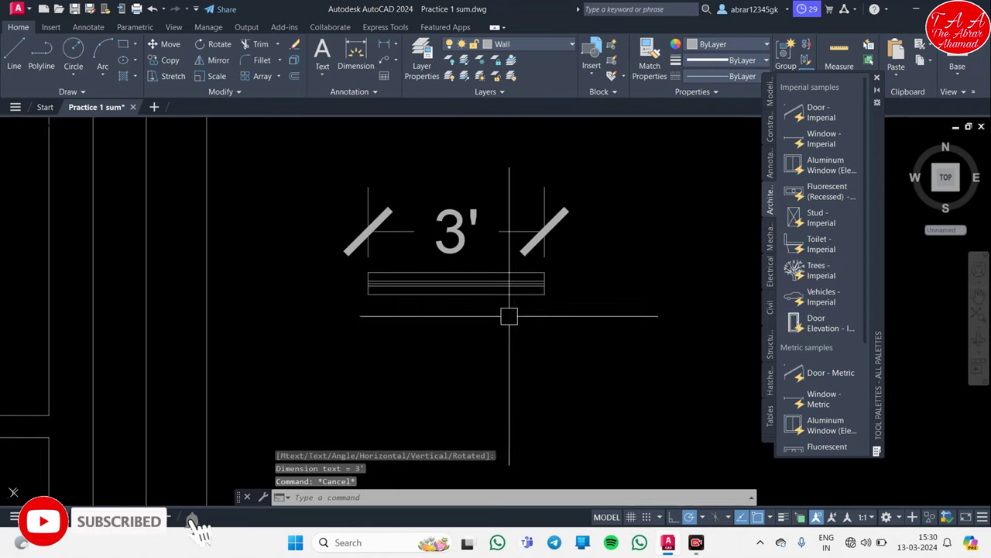
pyautogui.press('Escape')
pyautogui.press('Escape')
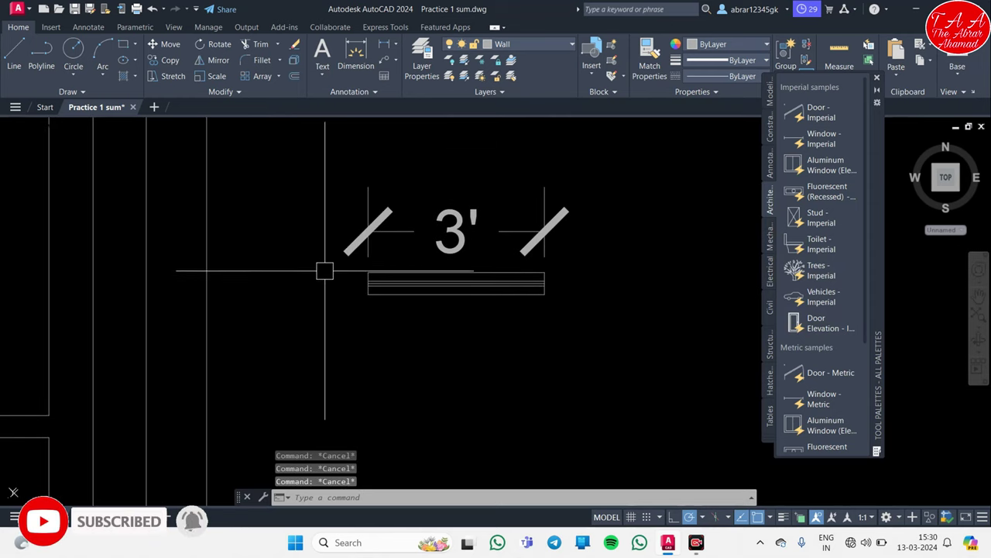
# Step: Copy the spare window from its midpoint into the Guest Room's lower wall
pyautogui.click(318, 256)
pyautogui.click(543, 327)
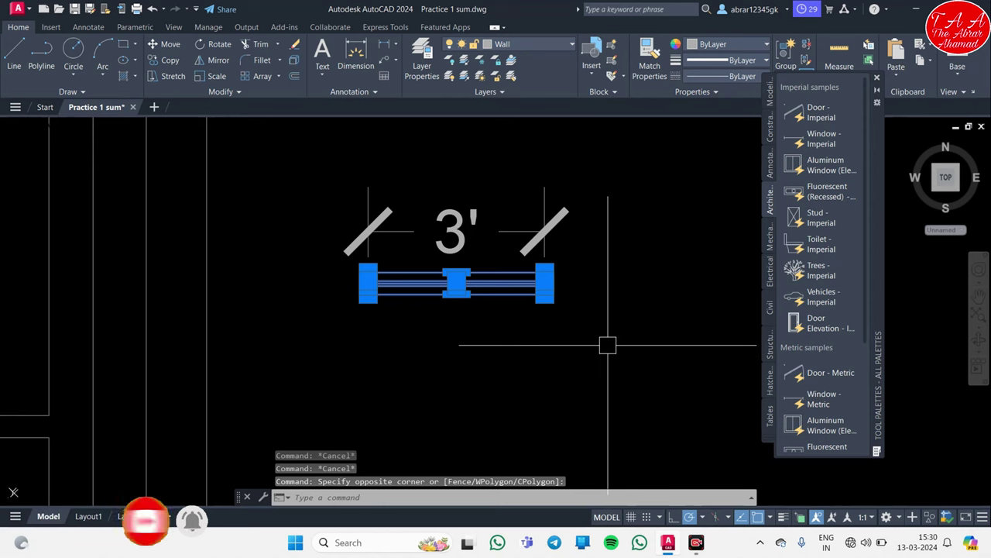
pyautogui.write('co')
pyautogui.press('Return')
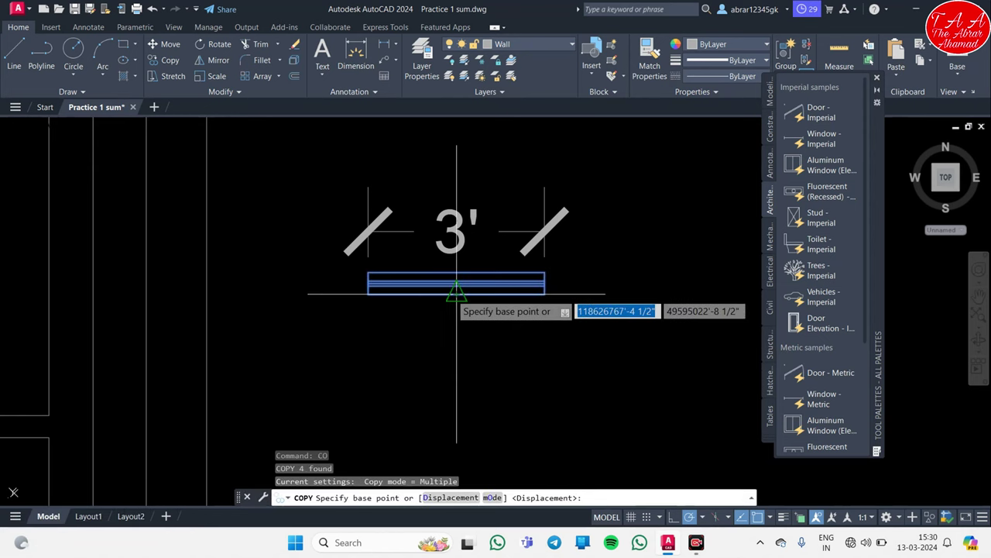
pyautogui.click(456, 272)
pyautogui.scroll(-3, 469, 260)
pyautogui.moveTo(398, 347); pyautogui.dragTo(454, 381, button='middle')
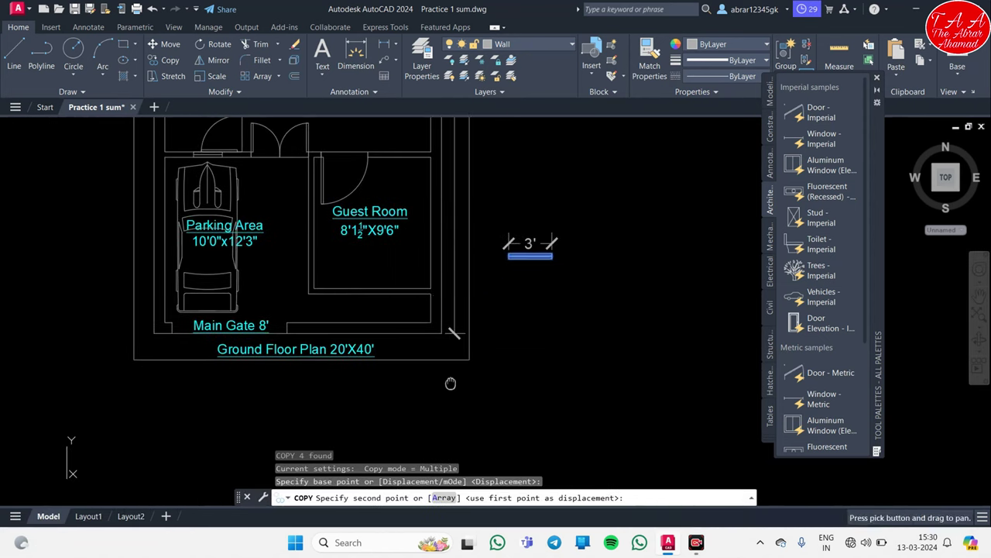
pyautogui.scroll(2, 376, 292)
pyautogui.scroll(2, 388, 264)
pyautogui.click(394, 275)
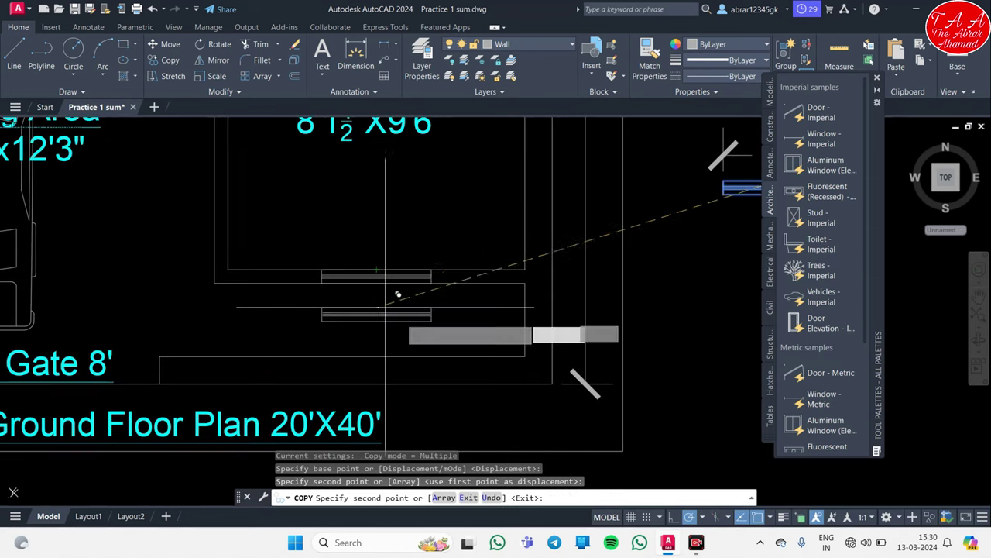
pyautogui.scroll(-3, 399, 293)
pyautogui.press('Escape')
pyautogui.scroll(3, 561, 279)
pyautogui.scroll(-1, 589, 282)
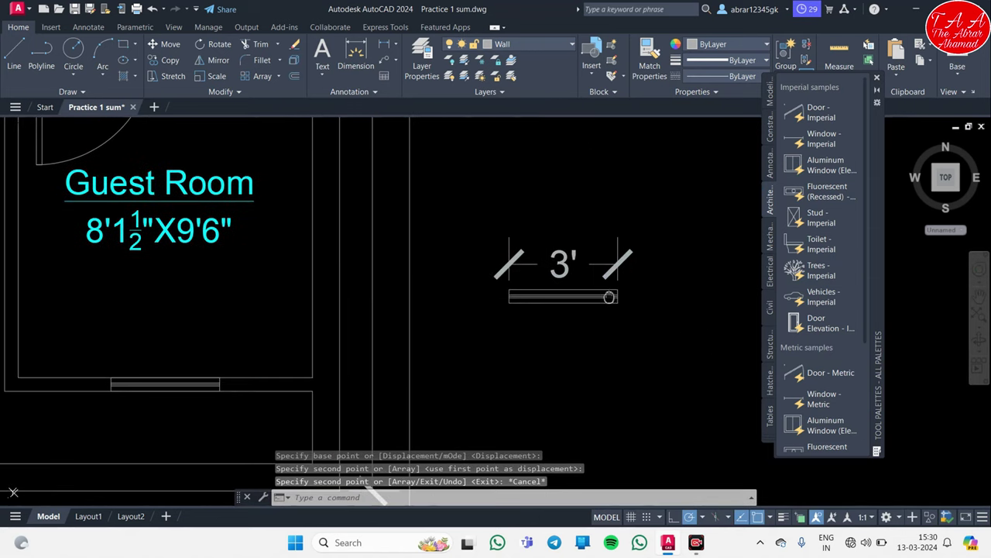
pyautogui.moveTo(609, 294); pyautogui.dragTo(519, 266, button='middle')
pyautogui.press('Escape')
pyautogui.press('Escape')
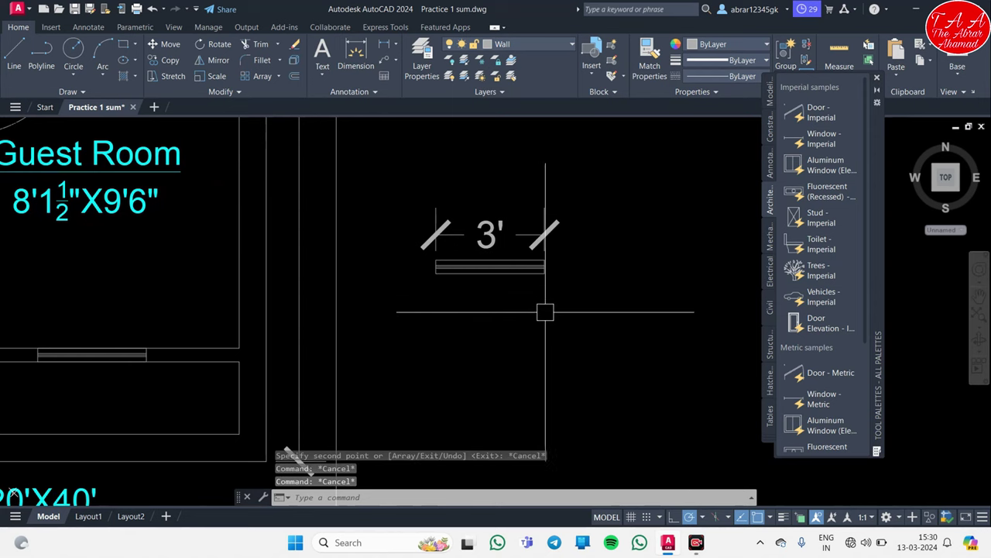
# Step: Stretch the spare window's right end by 1', making it 4' wide
pyautogui.click(580, 331)
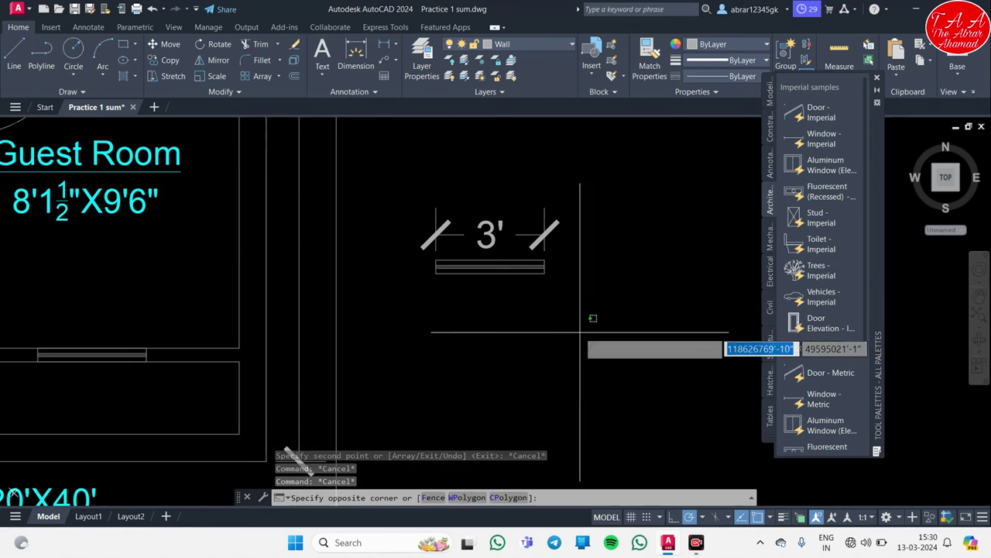
pyautogui.click(493, 195)
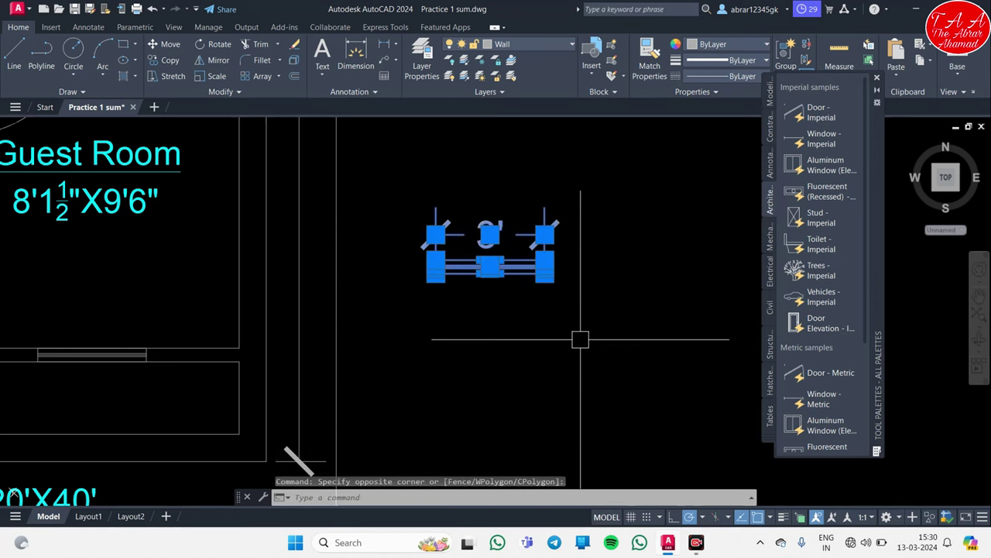
pyautogui.press('Return')
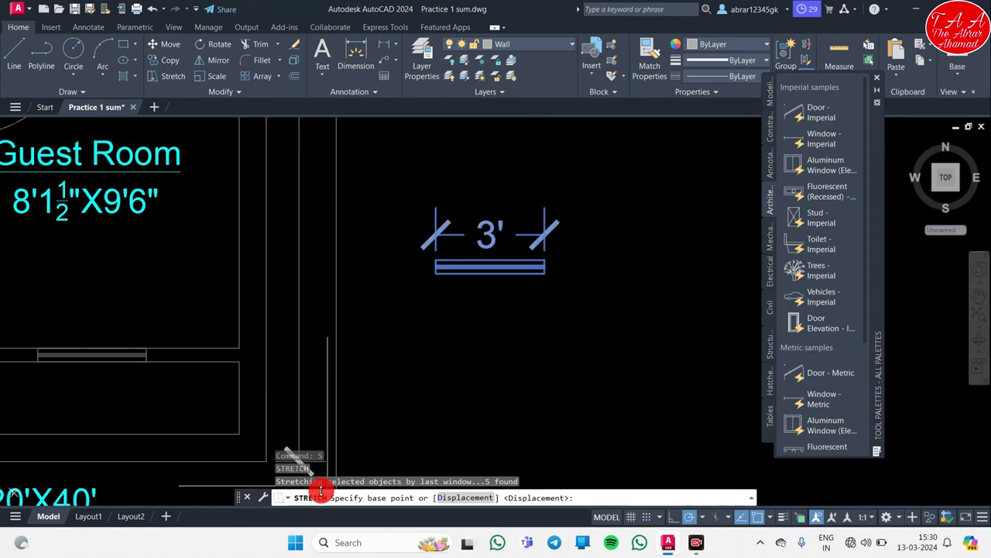
pyautogui.click(561, 327)
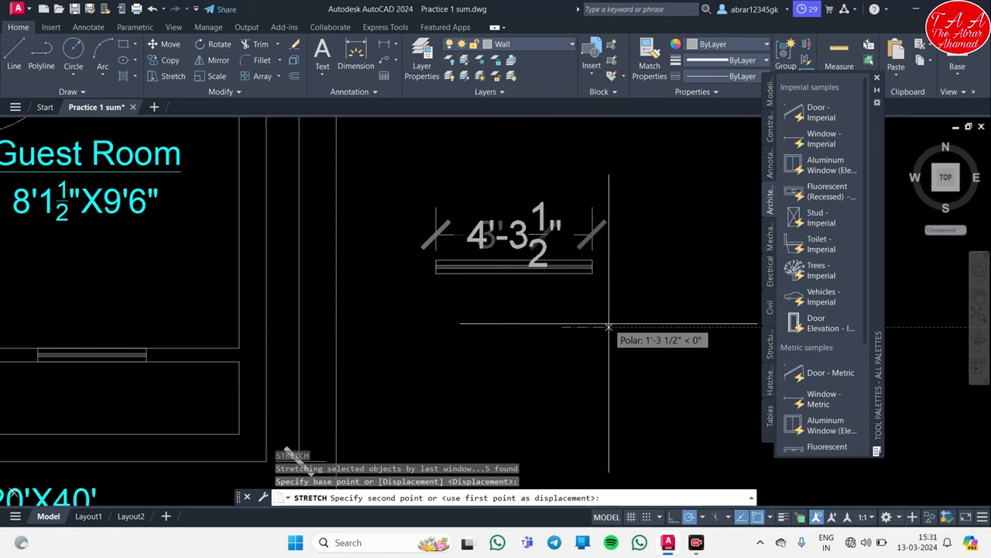
pyautogui.write('1')
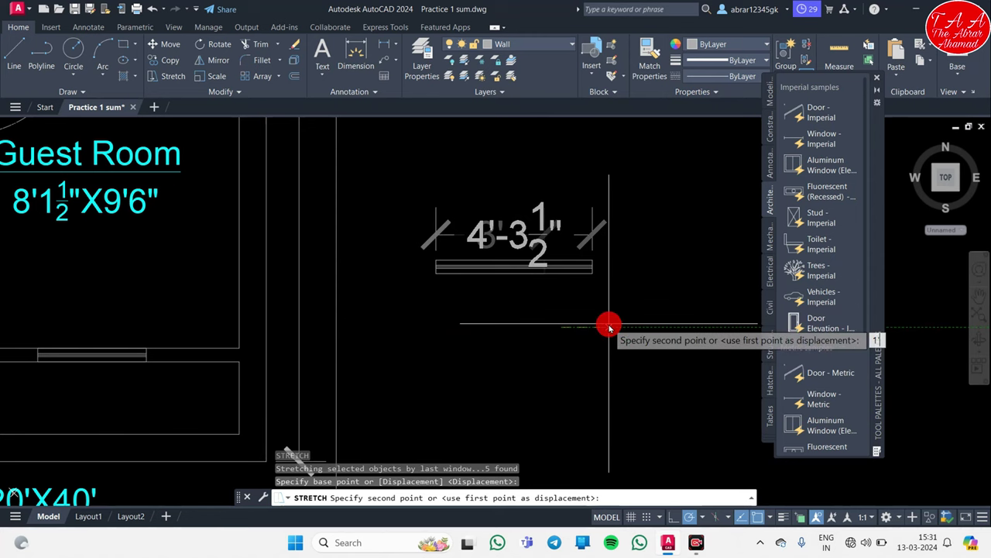
pyautogui.press('Return')
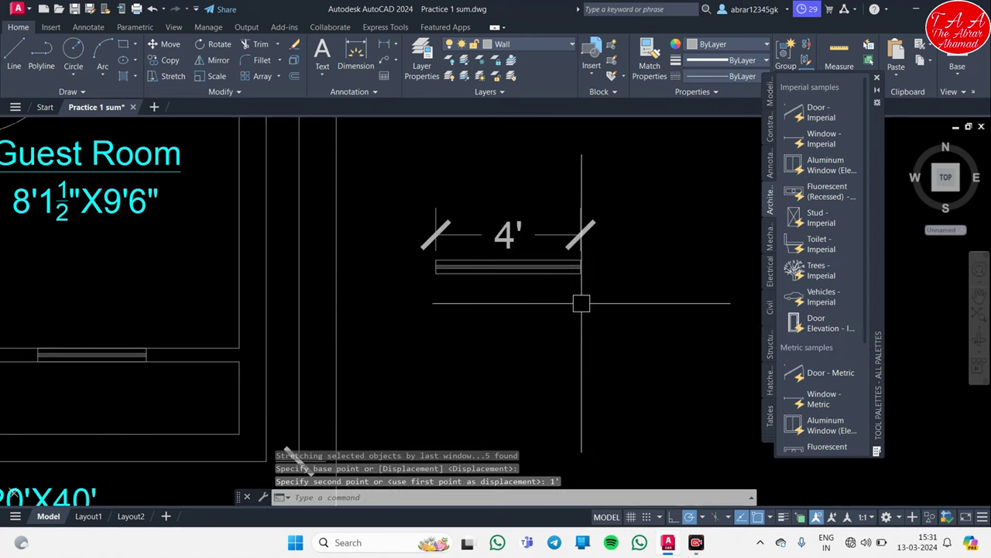
pyautogui.press('Escape')
pyautogui.click(514, 266)
# Step: Erase the 4' dimension and rotate the spare window 90° upright
pyautogui.write('e')
pyautogui.press('Return')
pyautogui.press('Escape')
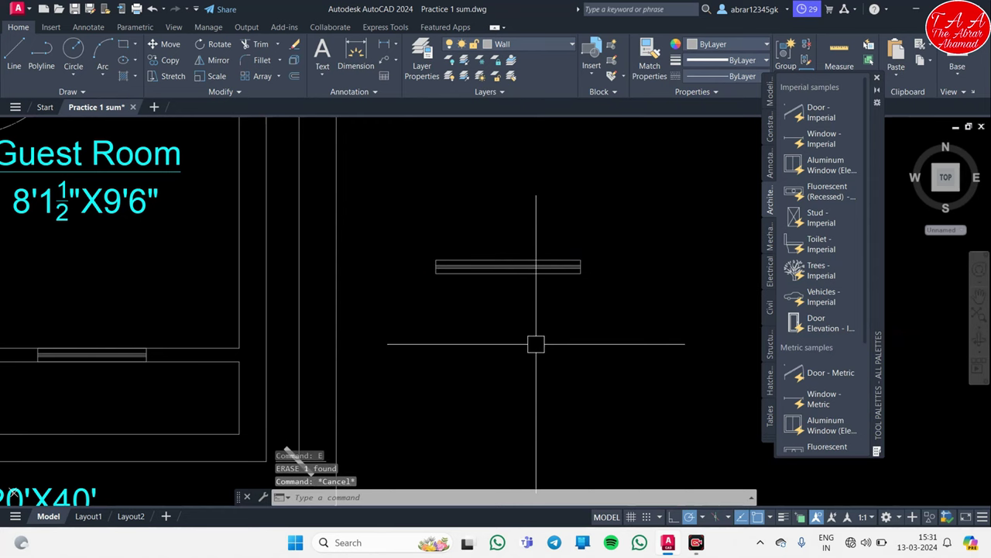
pyautogui.click(496, 267)
pyautogui.click(629, 332)
pyautogui.write('ro')
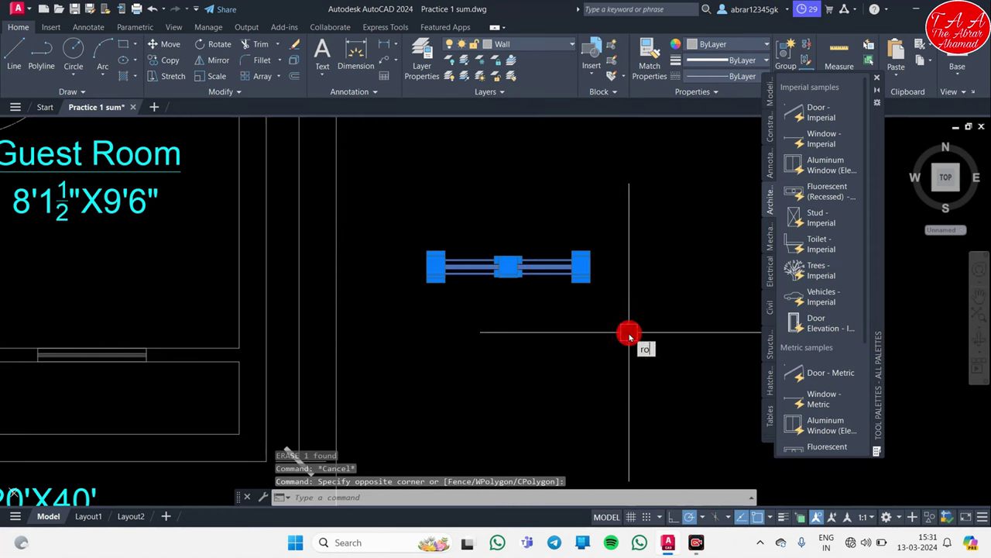
pyautogui.press('Return')
pyautogui.click(629, 333)
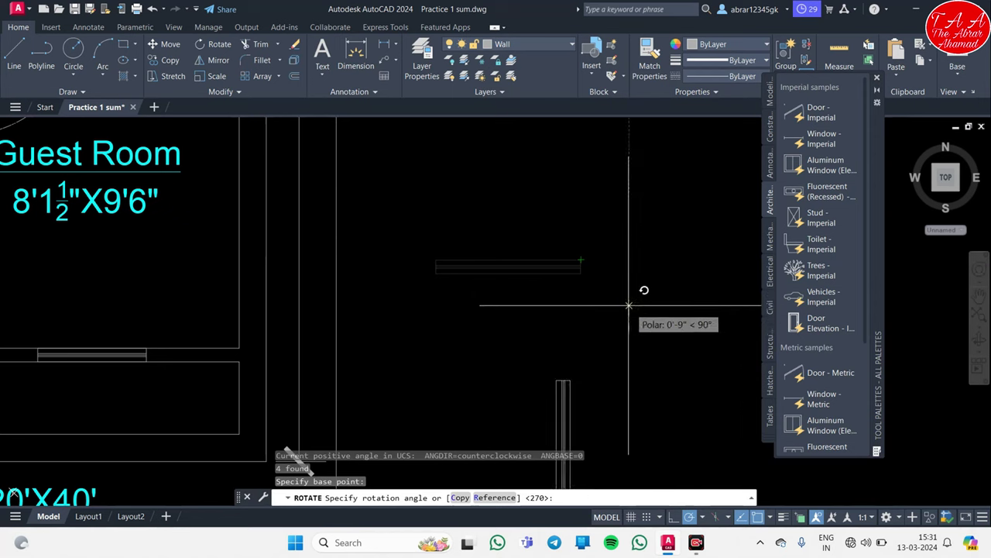
pyautogui.click(631, 276)
# Step: Move the upright window into the wall between the Parking Area and Guest Room
pyautogui.moveTo(631, 276); pyautogui.dragTo(580, 126, button='middle')
pyautogui.click(496, 190)
pyautogui.click(589, 408)
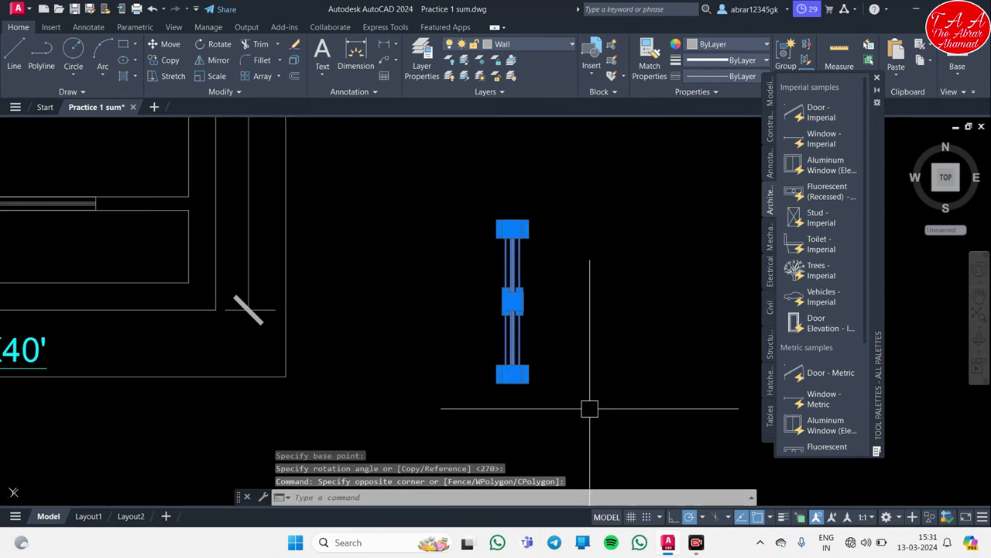
pyautogui.write('m')
pyautogui.press('Return')
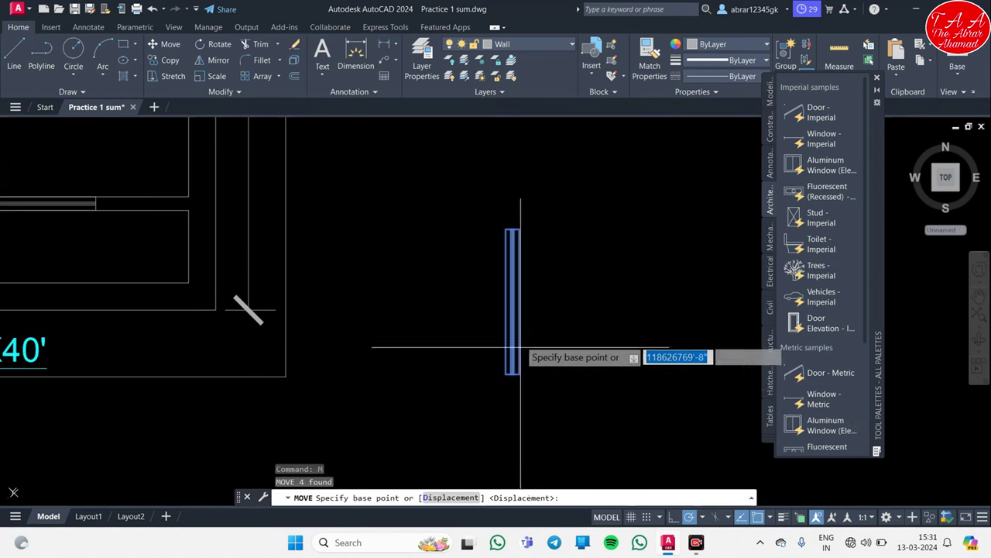
pyautogui.scroll(4, 521, 298)
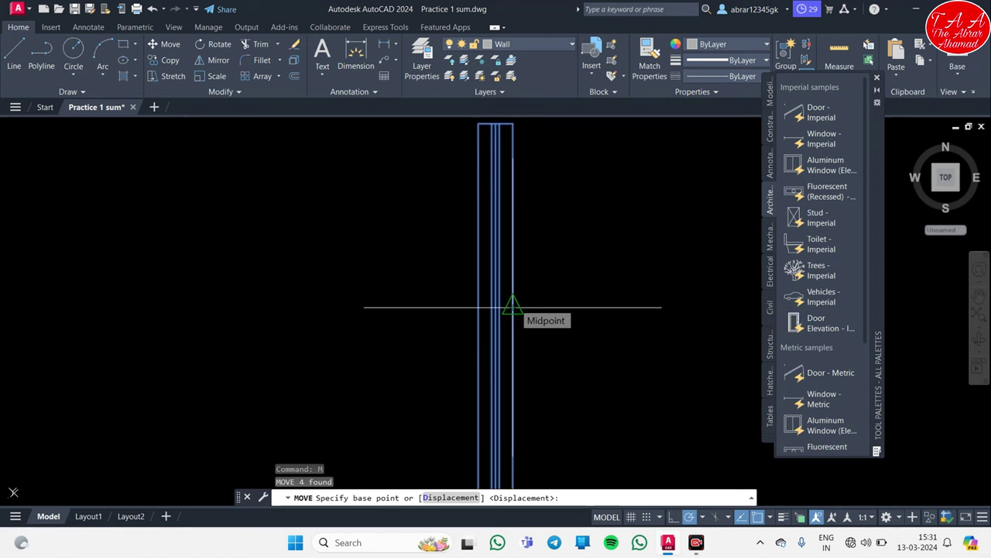
pyautogui.click(511, 307)
pyautogui.scroll(-4, 531, 287)
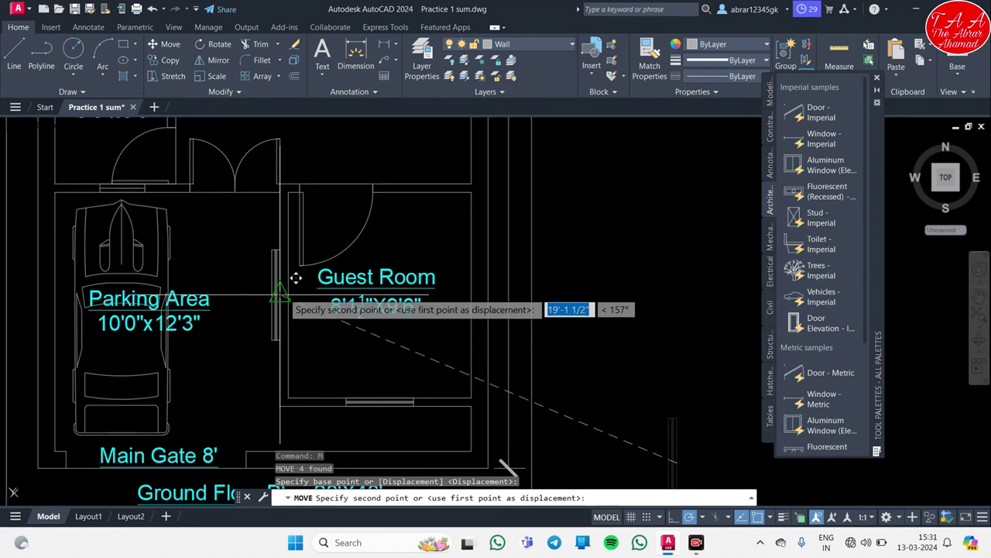
pyautogui.click(304, 278)
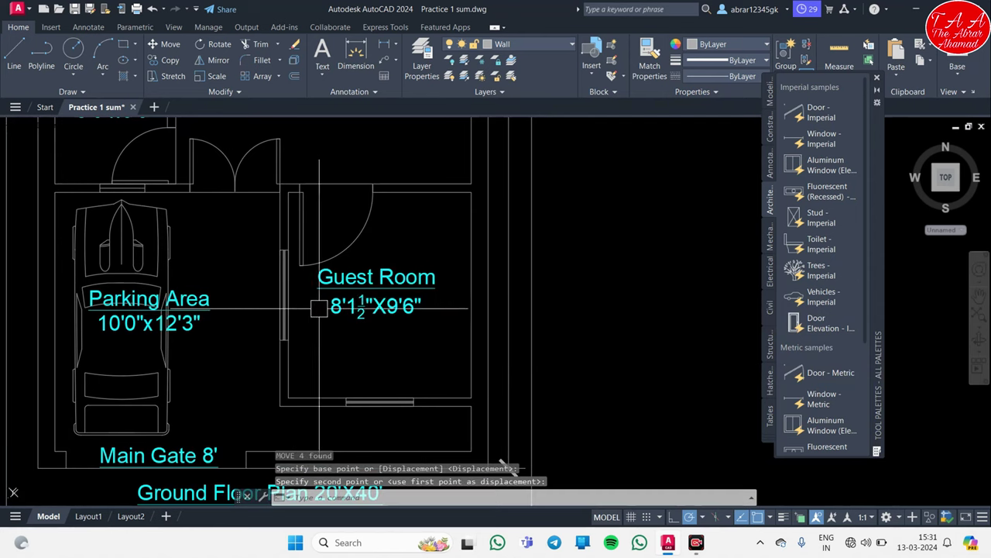
pyautogui.scroll(2, 317, 310)
pyautogui.scroll(2, 404, 295)
pyautogui.scroll(-4, 404, 294)
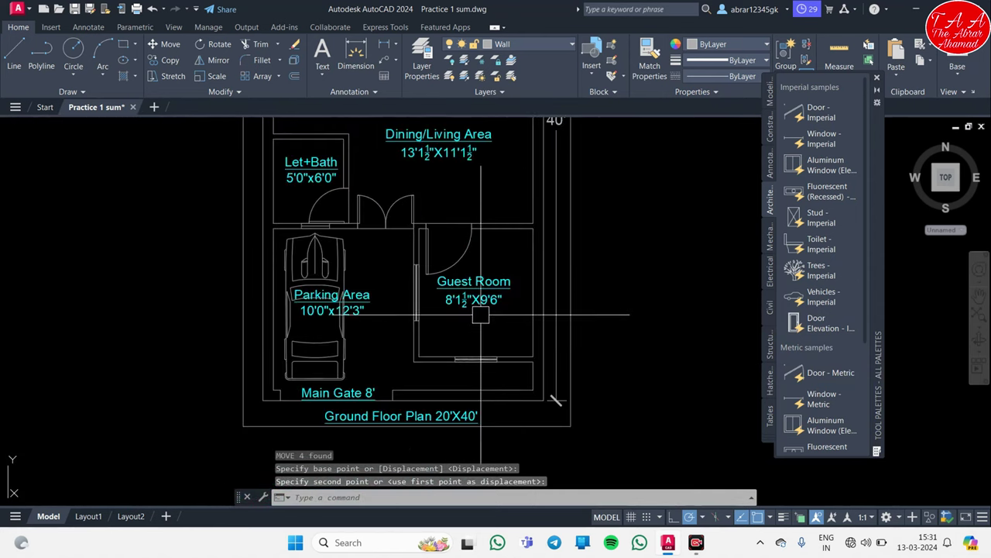
pyautogui.moveTo(479, 343); pyautogui.dragTo(503, 319, button='middle')
pyautogui.scroll(-1, 488, 343)
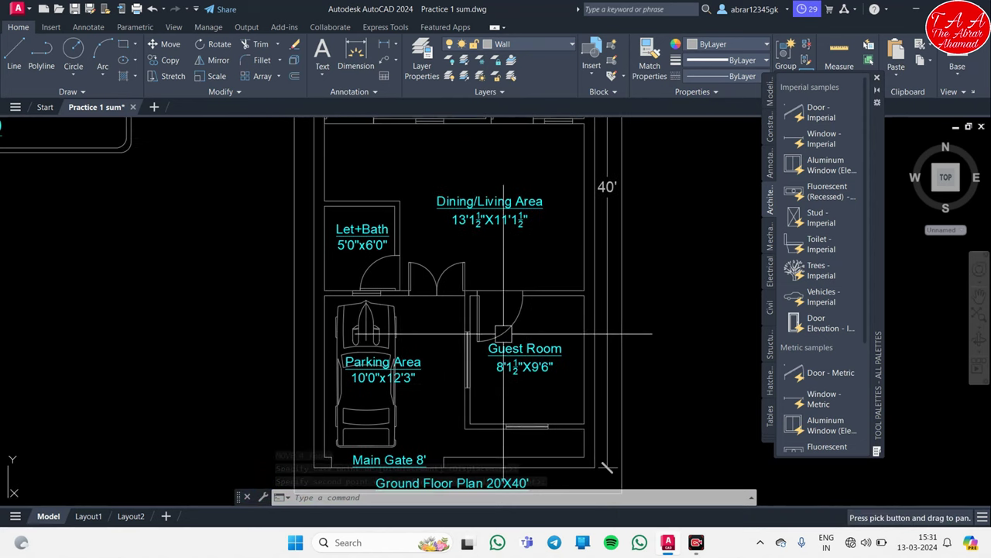
pyautogui.scroll(-2, 483, 287)
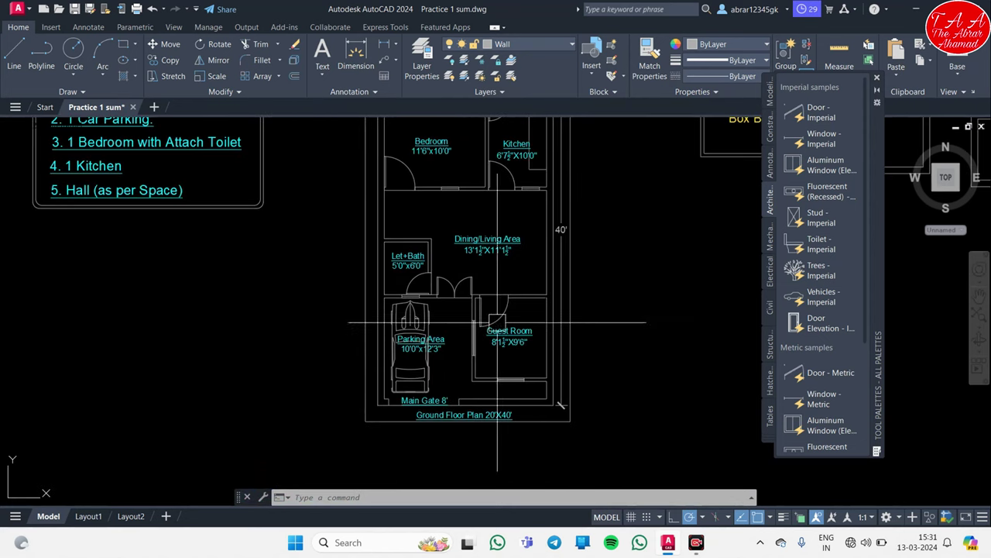
pyautogui.moveTo(497, 352); pyautogui.dragTo(474, 302, button='middle')
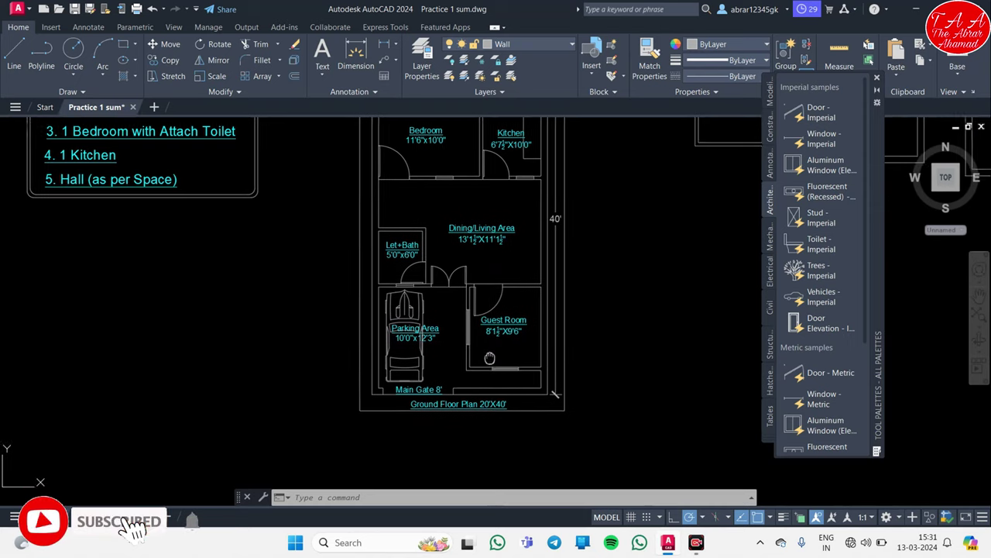
# Step: Insert a Trees - Imperial symbol in front of the plan and scale it down small
pyautogui.click(810, 293)
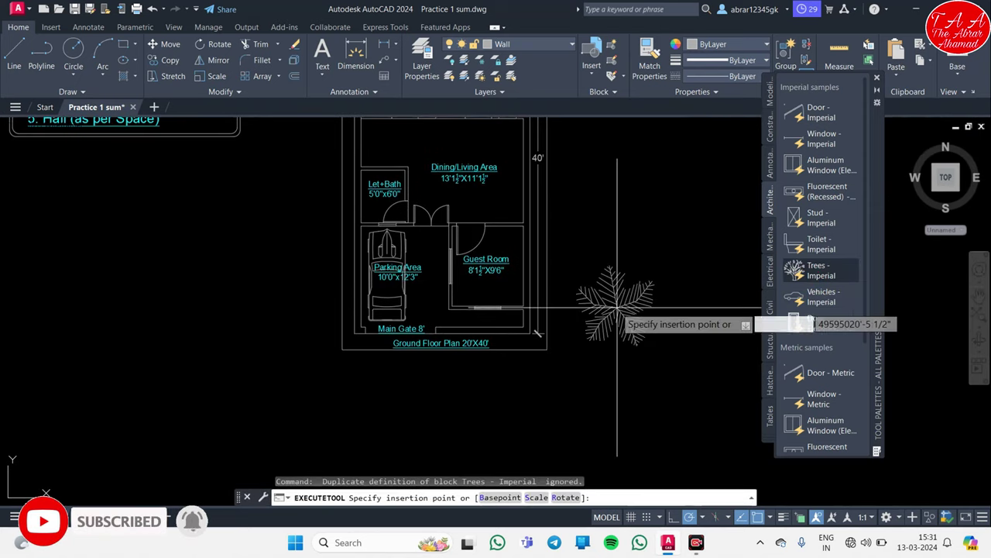
pyautogui.scroll(3, 618, 307)
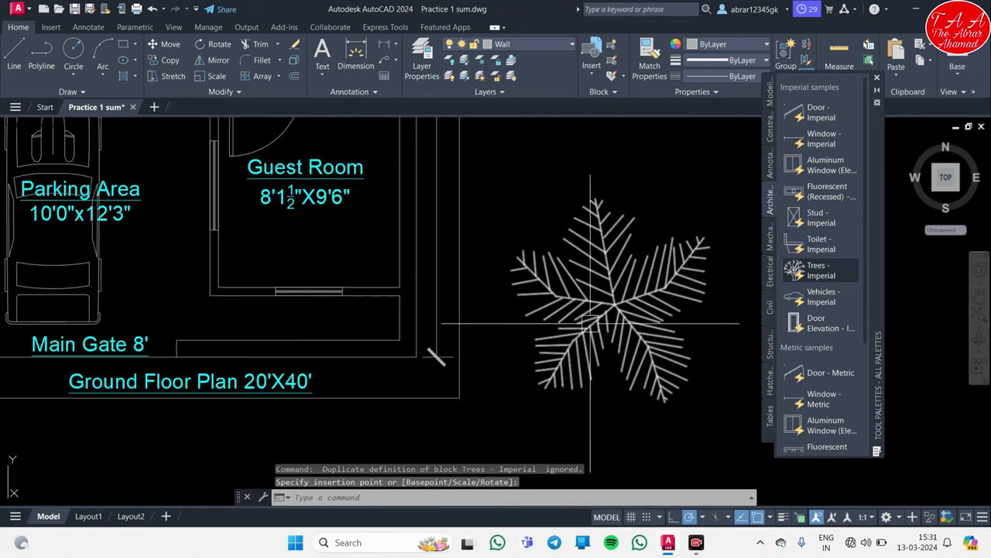
pyautogui.click(591, 324)
pyautogui.scroll(-3, 552, 377)
pyautogui.moveTo(485, 364); pyautogui.dragTo(396, 318, button='middle')
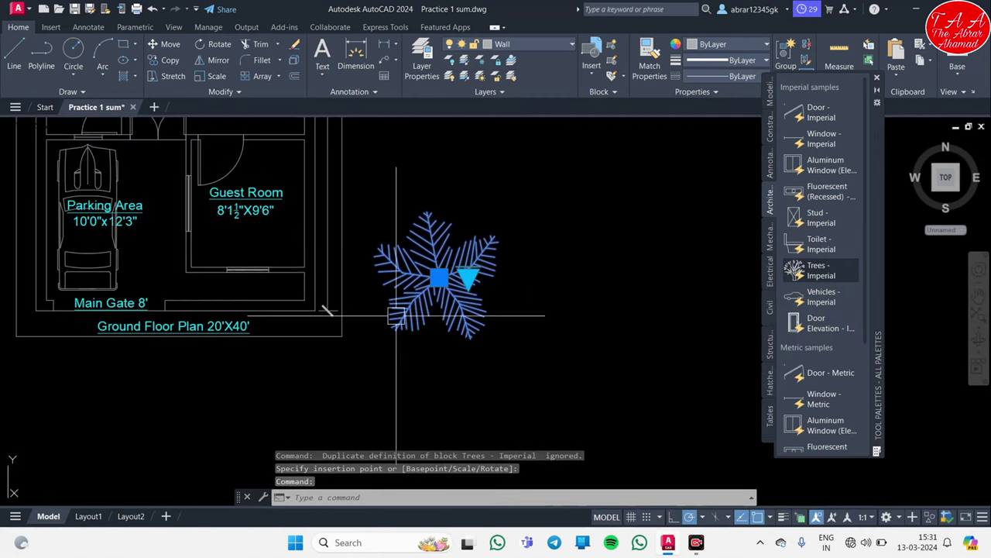
pyautogui.write('sc')
pyautogui.press('Return')
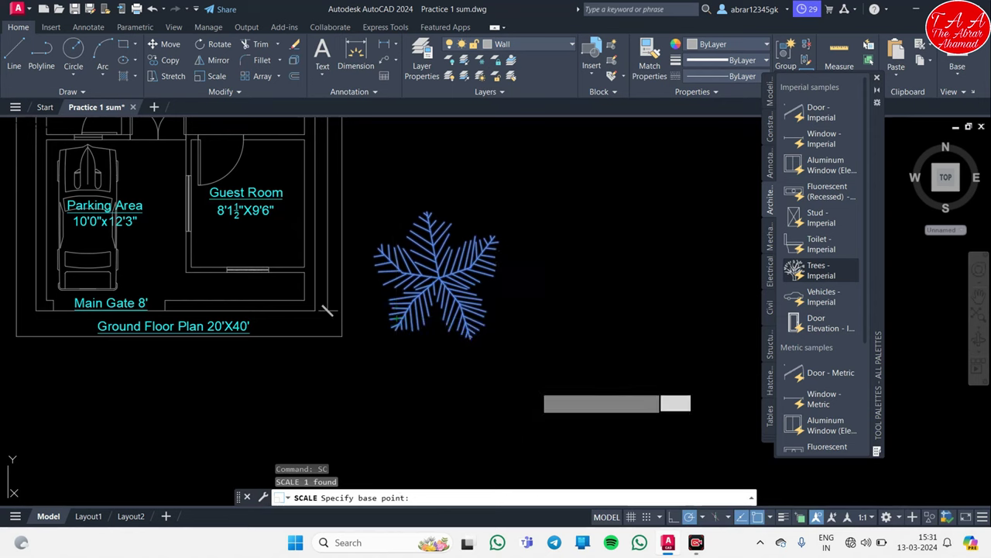
pyautogui.click(535, 384)
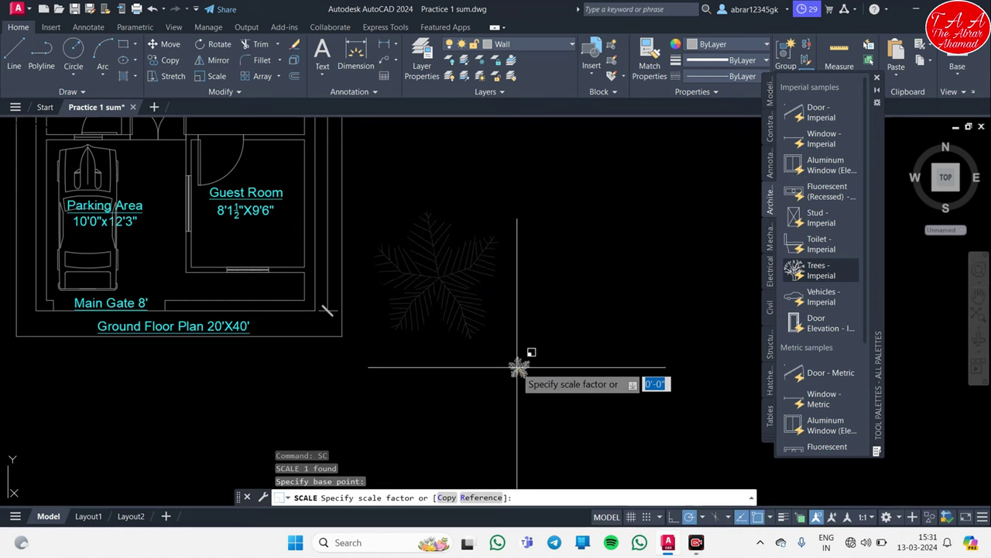
pyautogui.click(521, 371)
# Step: Copy the tree three times leftward along the front strip to form a row
pyautogui.click(521, 371)
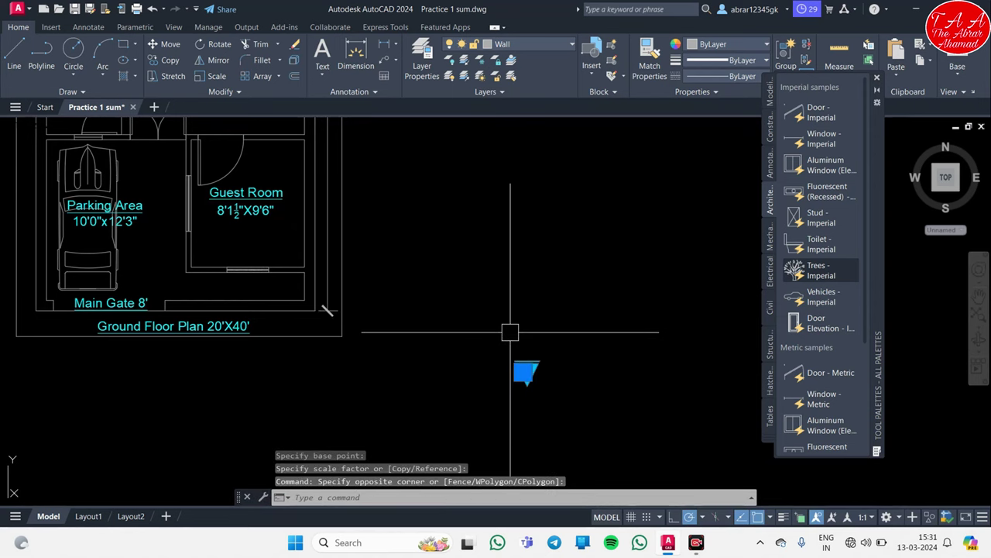
pyautogui.write('co')
pyautogui.press('Return')
pyautogui.click(521, 371)
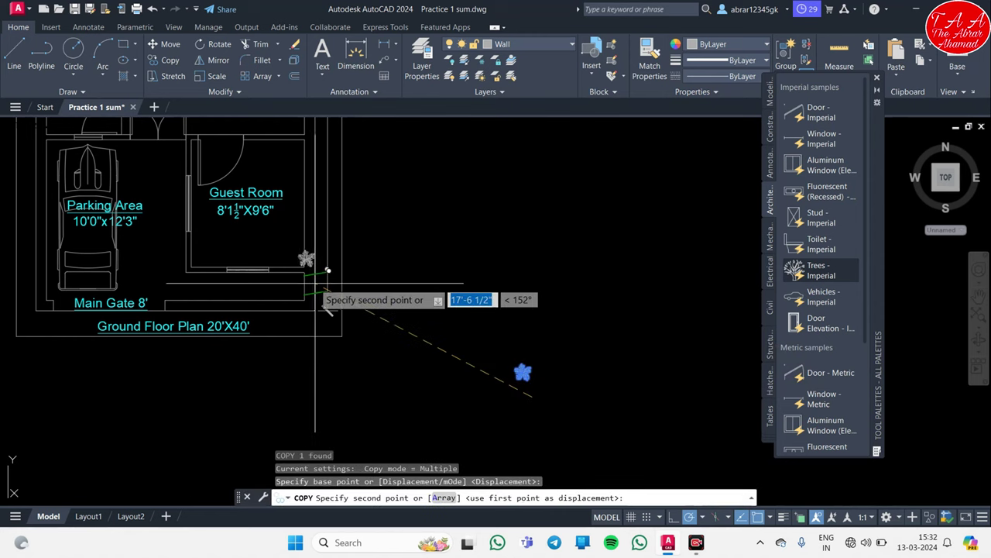
pyautogui.scroll(4, 310, 298)
pyautogui.moveTo(337, 302); pyautogui.dragTo(495, 248, button='middle')
pyautogui.click(453, 272)
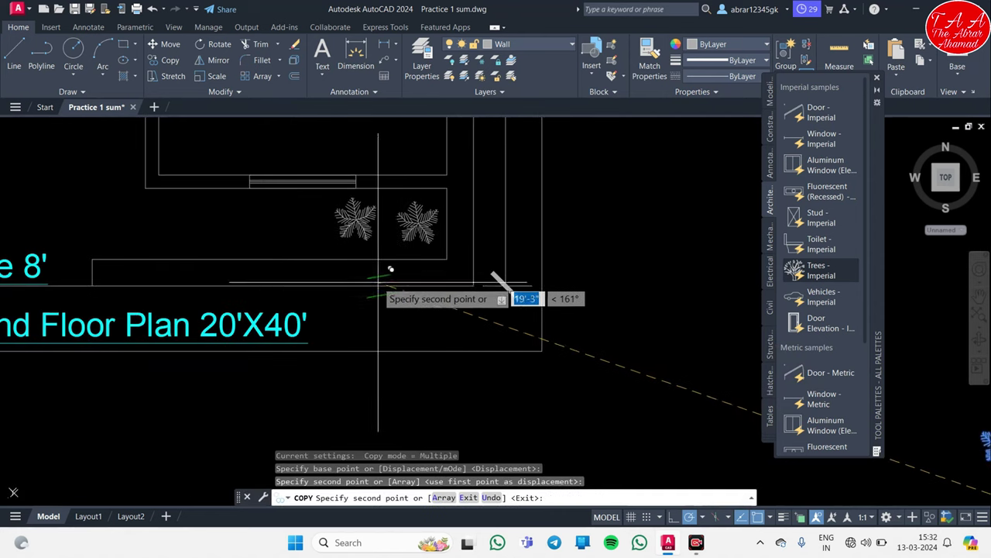
pyautogui.click(294, 276)
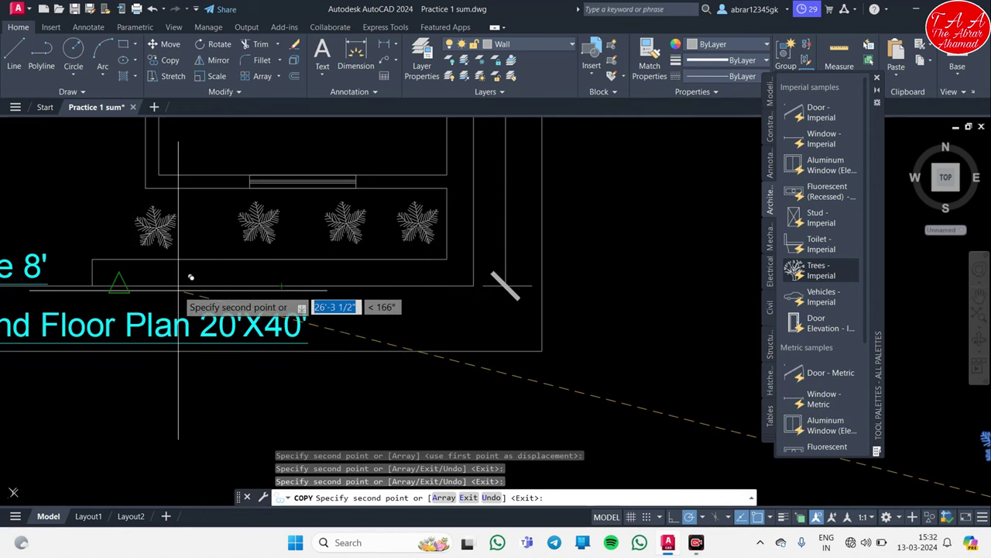
pyautogui.click(133, 277)
pyautogui.press('Escape')
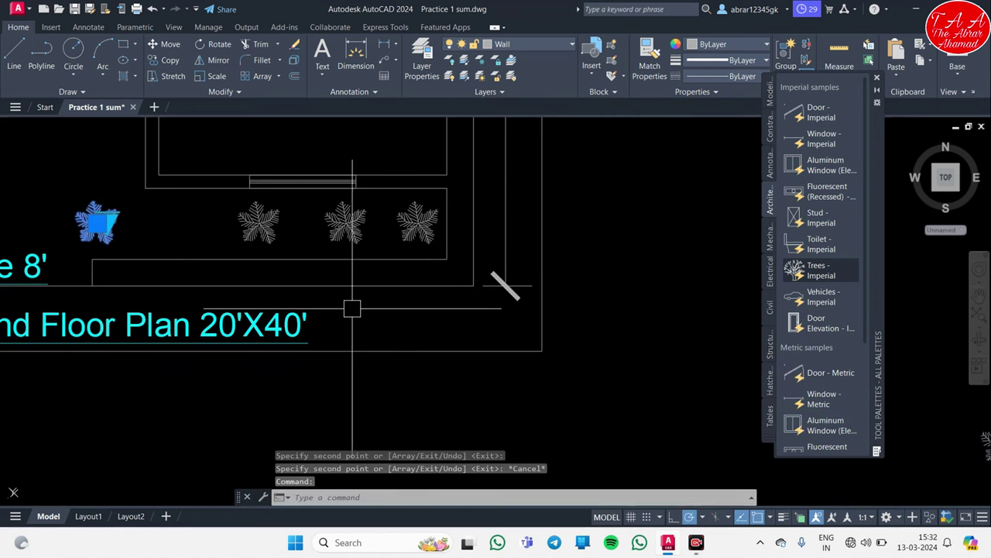
# Step: Review the four-tree row, abandoning an attempted move of the leftmost tree
pyautogui.press('m')
pyautogui.press('Return')
pyautogui.click(411, 387)
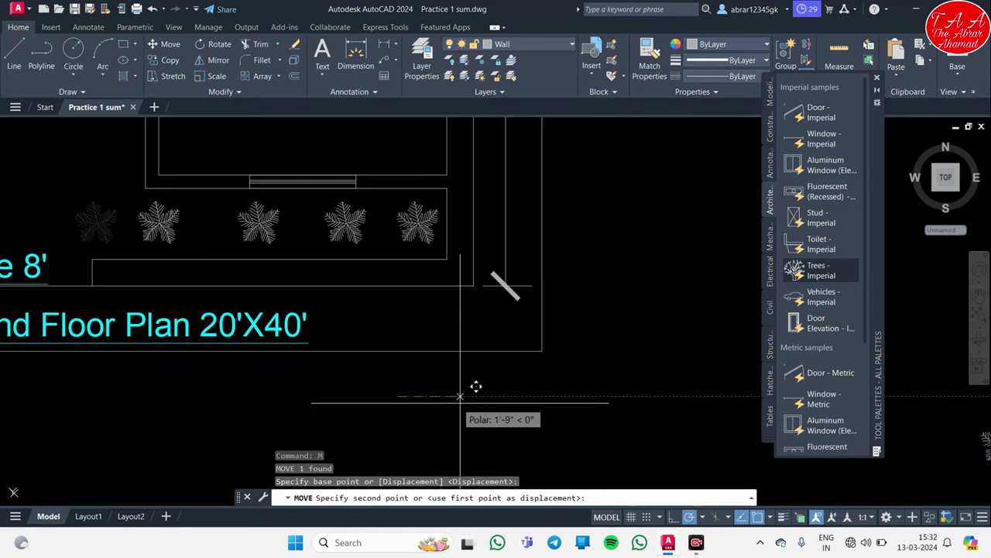
pyautogui.press('Escape')
pyautogui.moveTo(375, 232); pyautogui.dragTo(449, 274, button='middle')
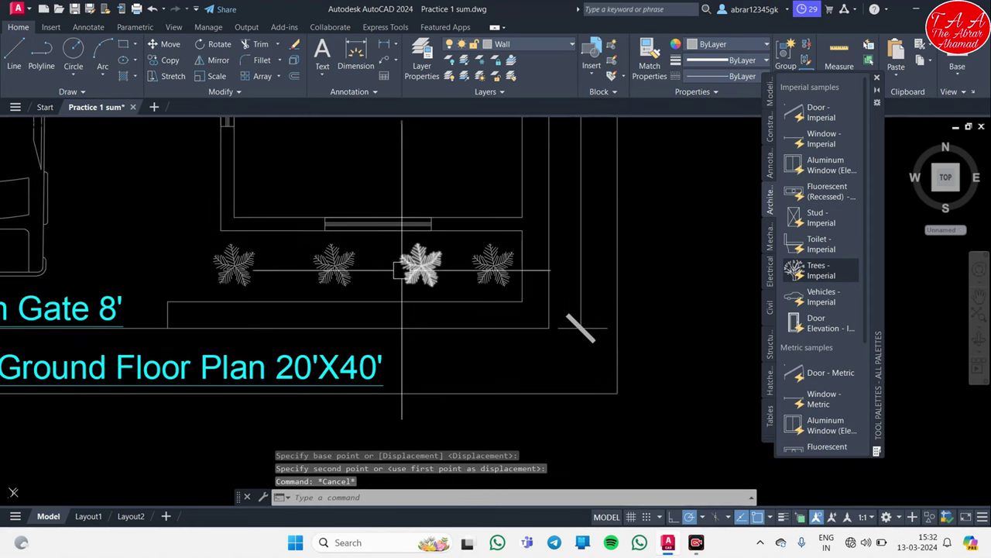
pyautogui.moveTo(186, 237); pyautogui.dragTo(209, 234, button='middle')
pyautogui.press('Escape')
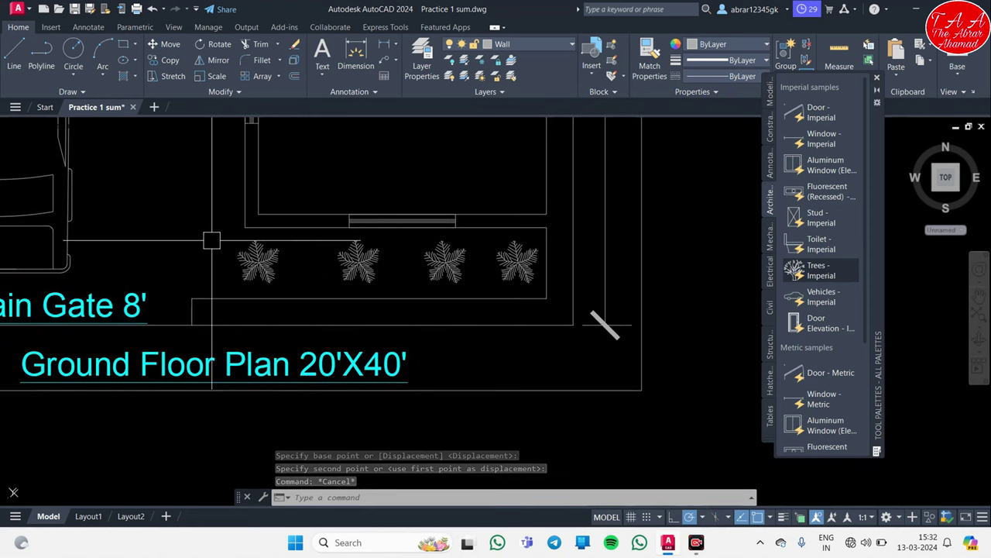
pyautogui.press('Escape')
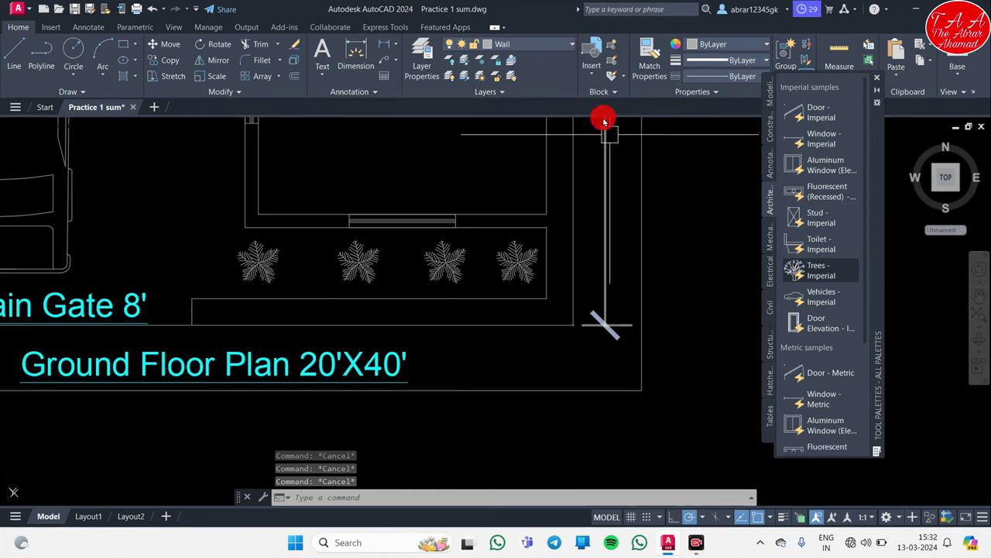
# Step: Draw a short diagonal polyline from the tree strip's left corner toward the Main Gate 8' line, then select it
pyautogui.click(17, 58)
pyautogui.click(46, 66)
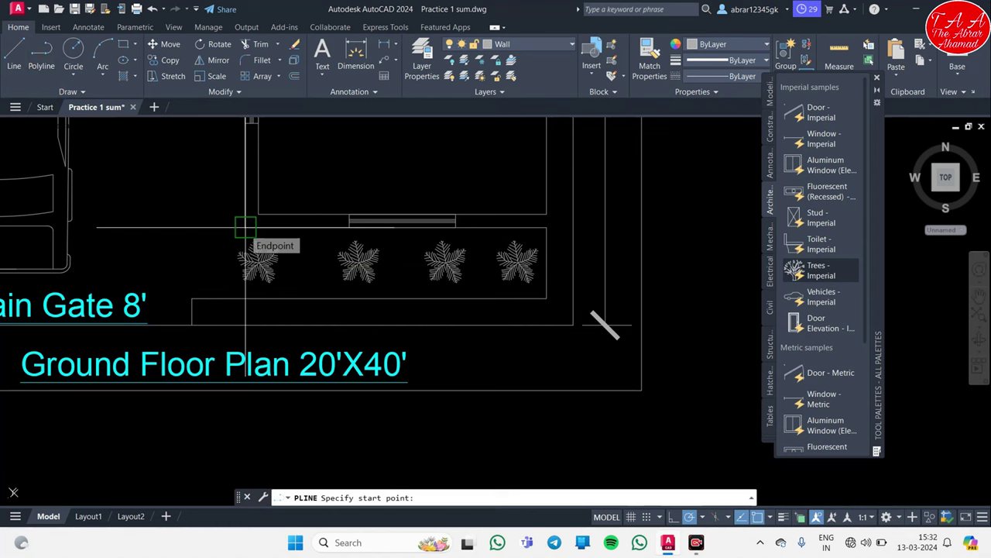
pyautogui.click(246, 227)
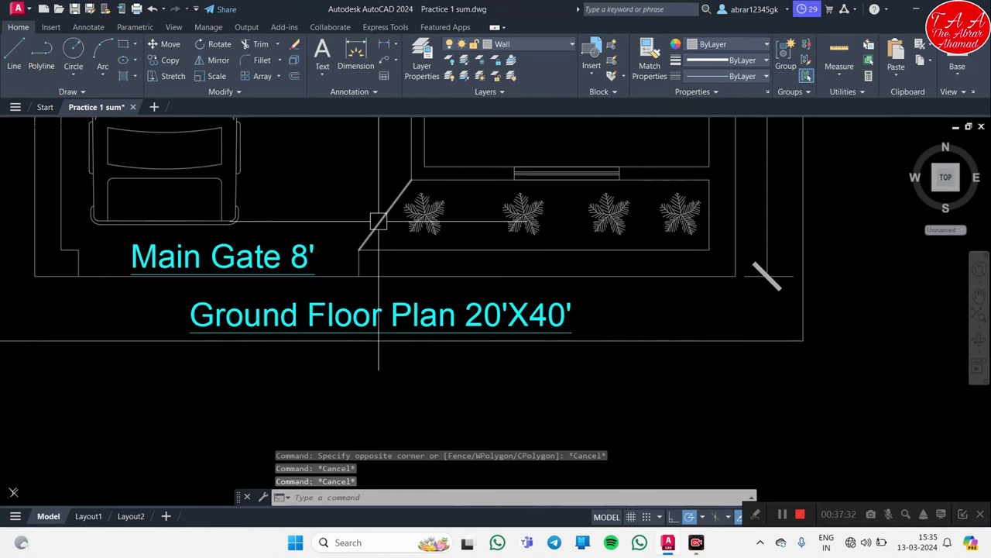
pyautogui.click(378, 221)
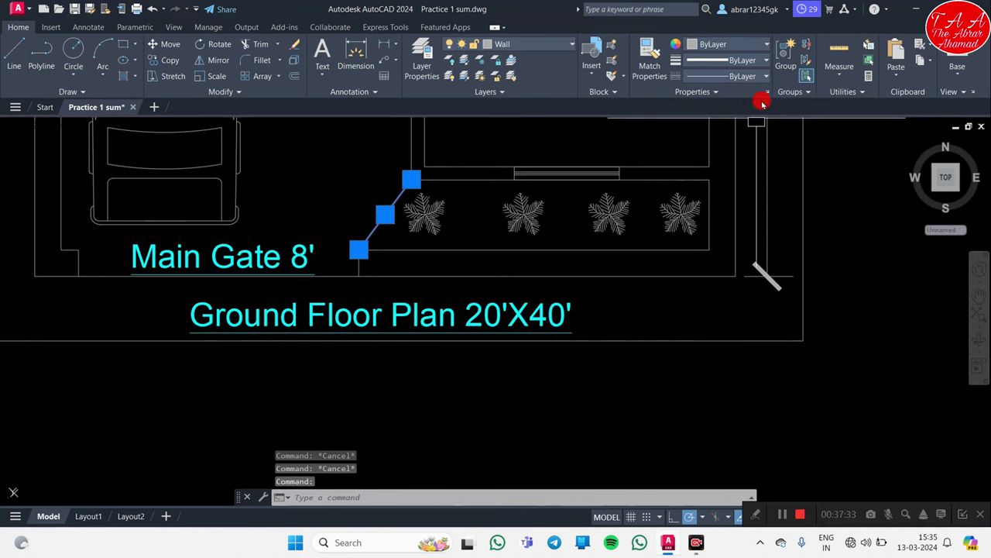
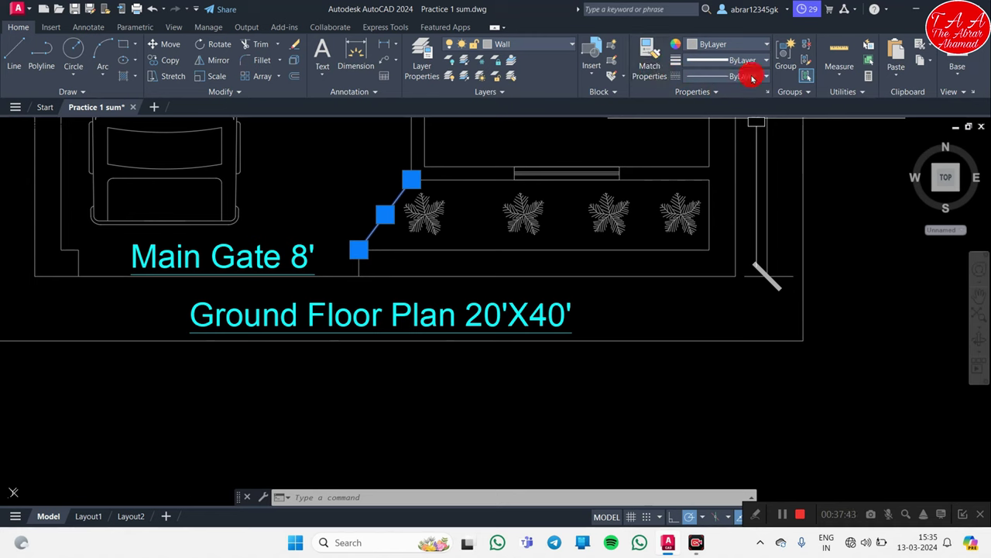
# Step: Load the ZIGZAG linetype from acad.lin through the Linetype Manager
pyautogui.click(753, 77)
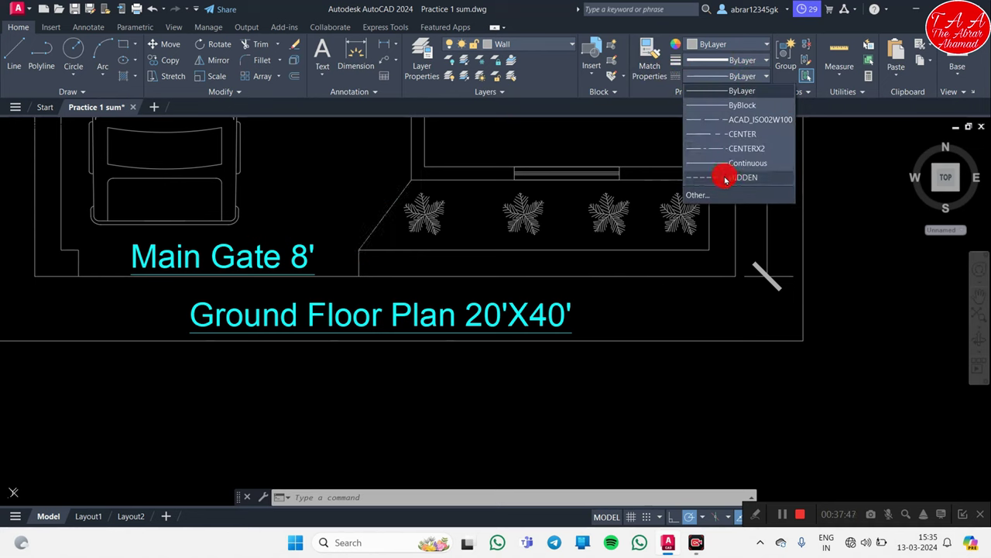
pyautogui.click(726, 199)
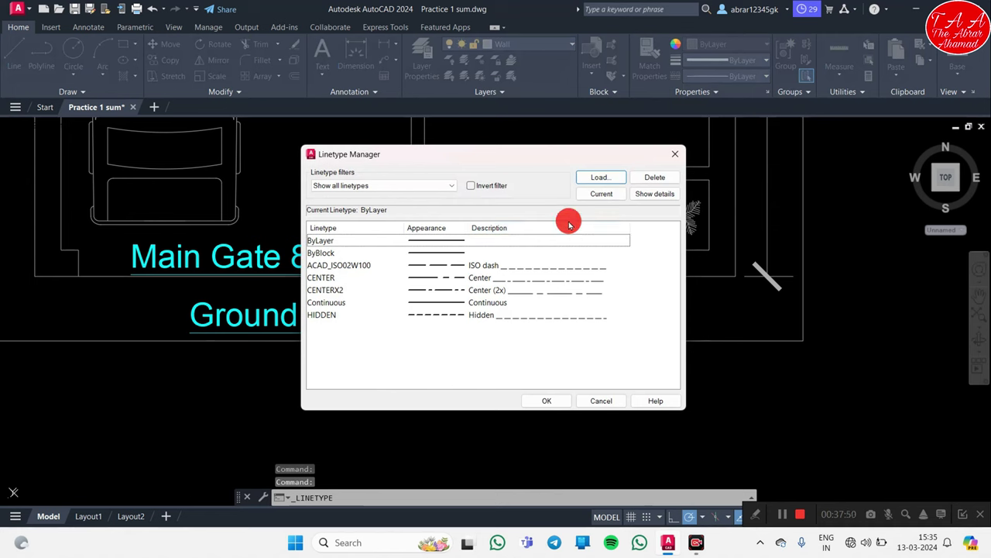
pyautogui.click(595, 175)
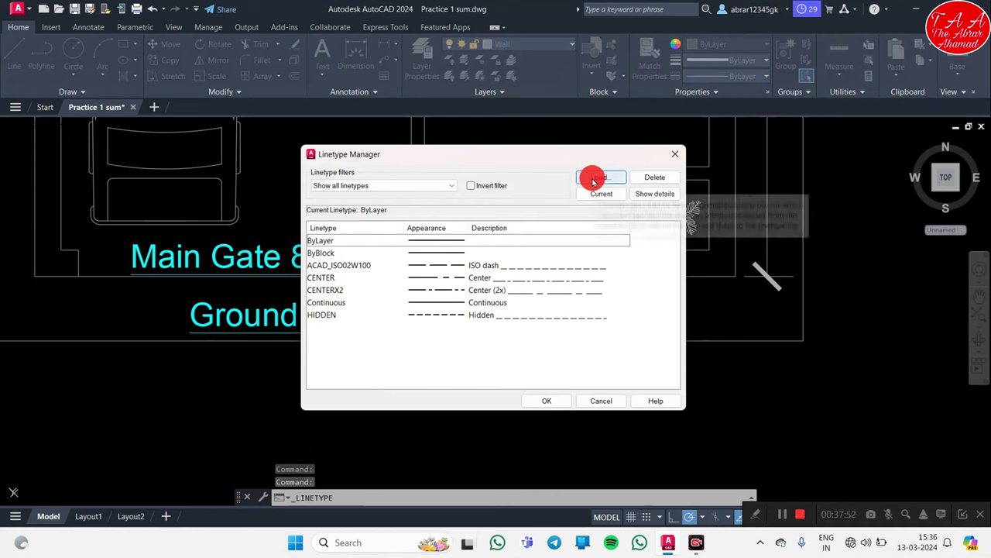
pyautogui.scroll(-15, 517, 284)
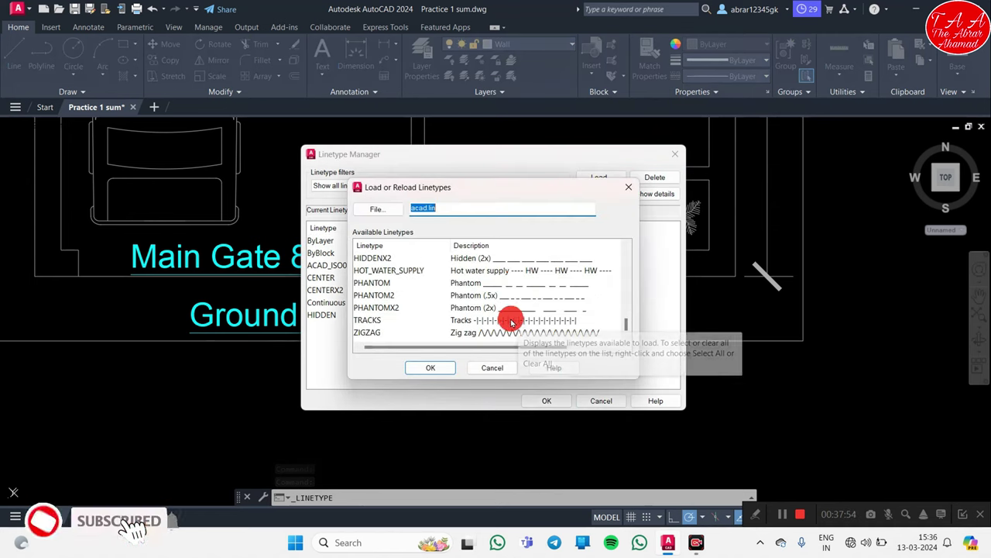
pyautogui.click(542, 333)
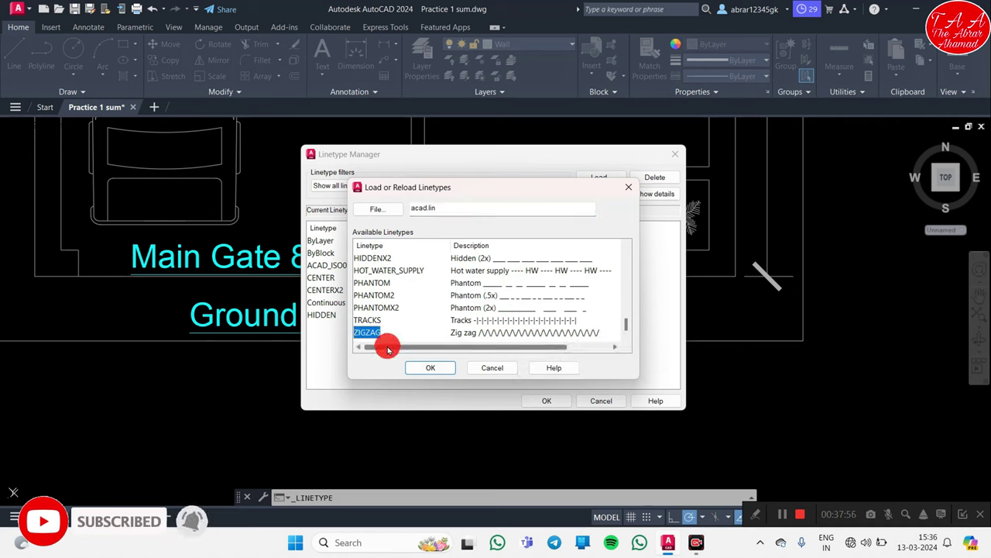
pyautogui.click(436, 375)
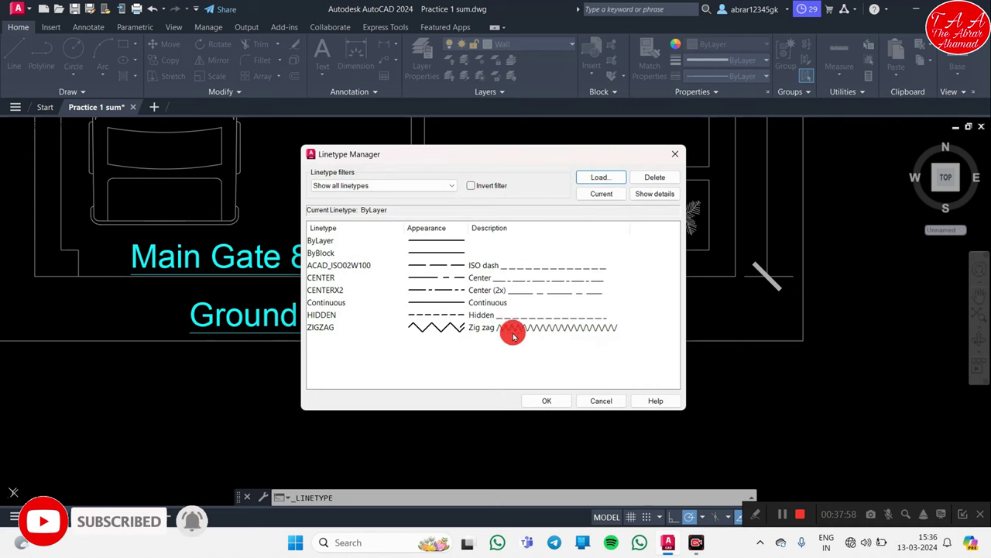
pyautogui.click(513, 332)
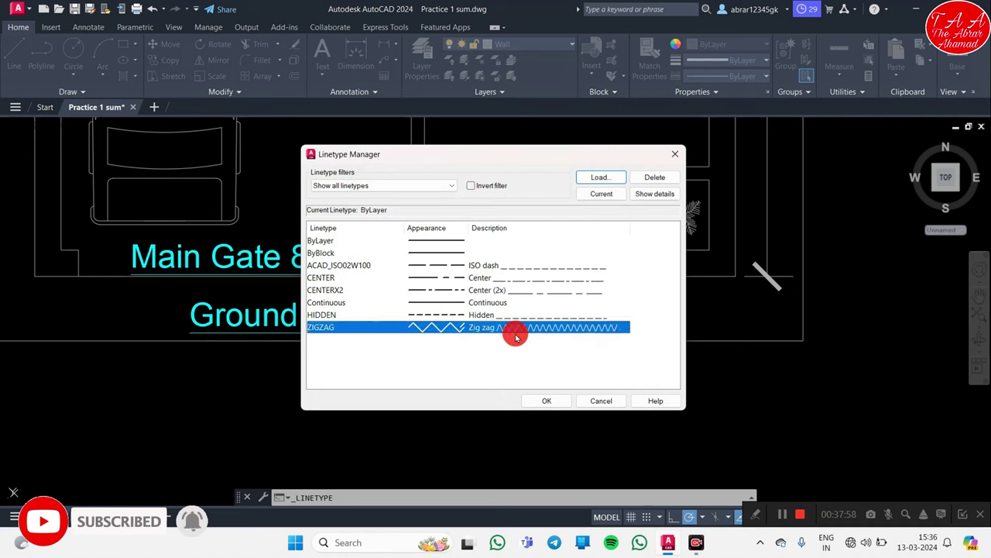
pyautogui.click(542, 402)
pyautogui.click(758, 79)
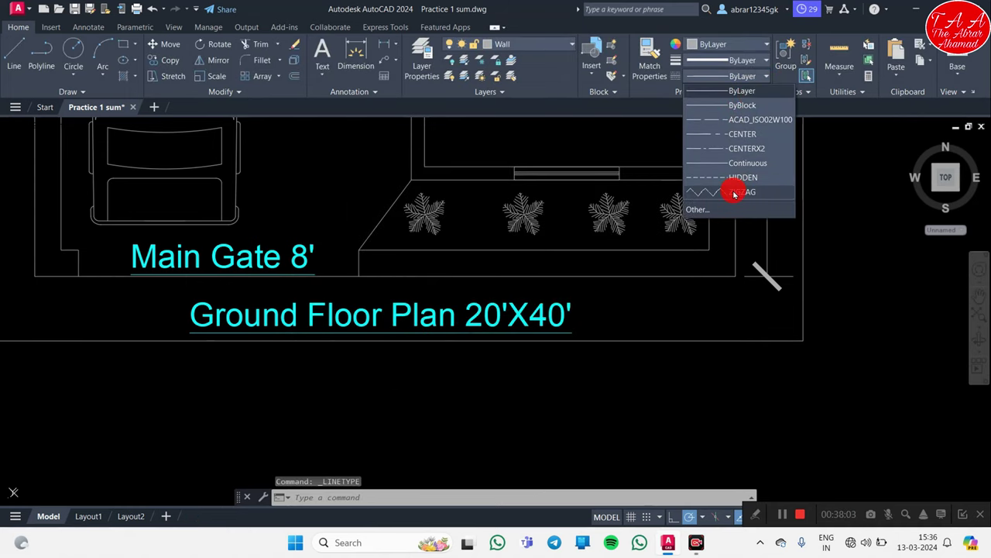
# Step: Give the diagonal line near Main Gate the ZIGZAG linetype
pyautogui.click(734, 194)
pyautogui.click(385, 214)
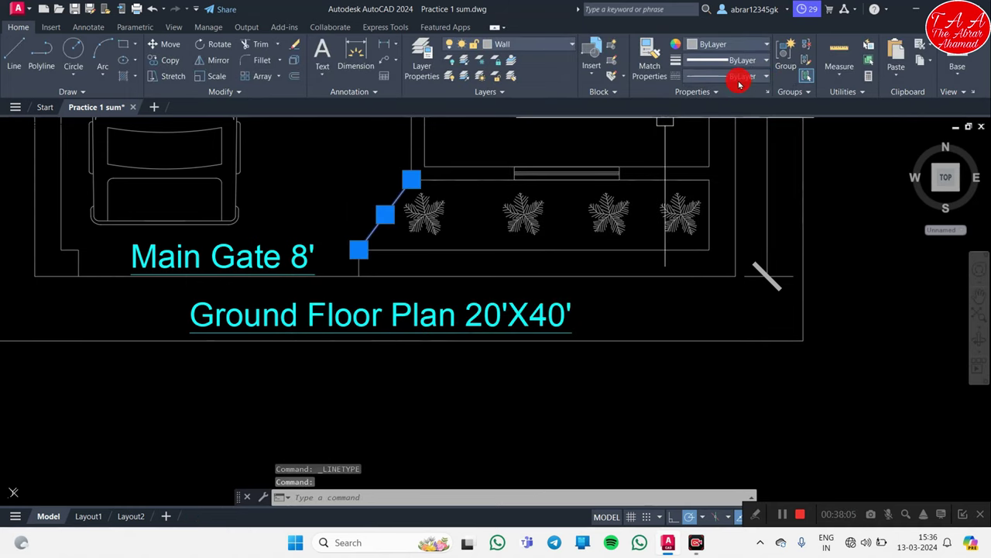
pyautogui.click(739, 78)
pyautogui.click(728, 191)
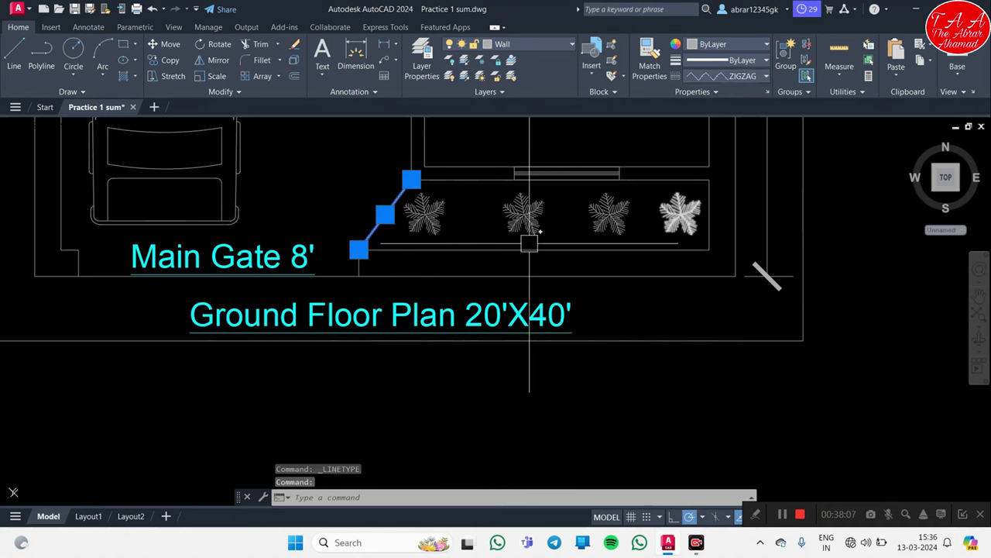
pyautogui.press('Escape')
# Step: Set the zigzag line's linetype scale to 5.0 in its Properties palette
pyautogui.scroll(5, 387, 207)
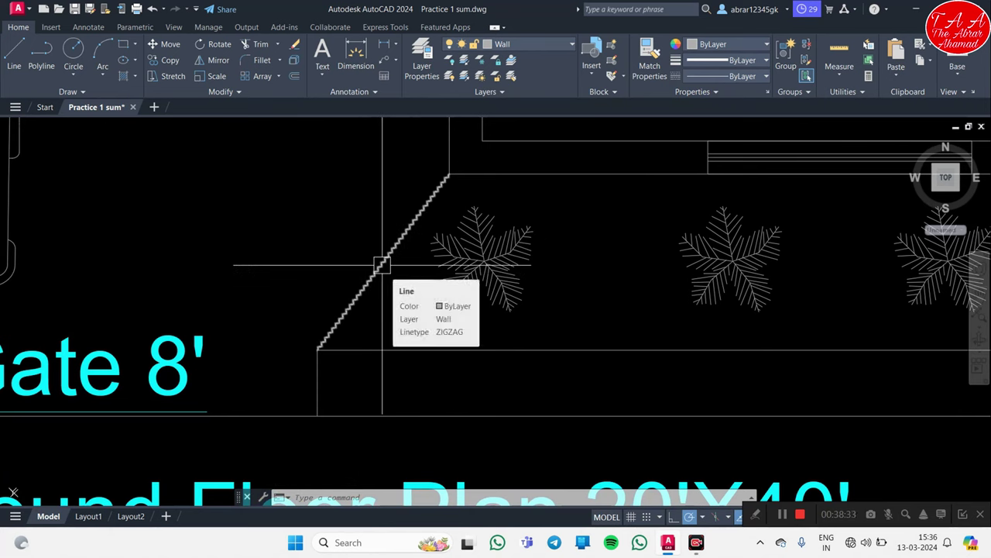
pyautogui.click(382, 265)
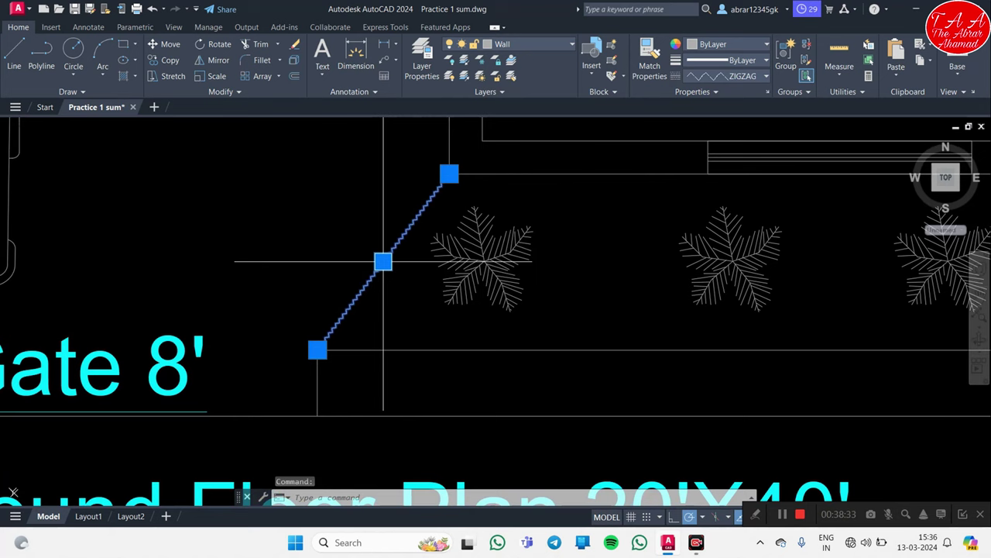
pyautogui.rightClick(314, 236)
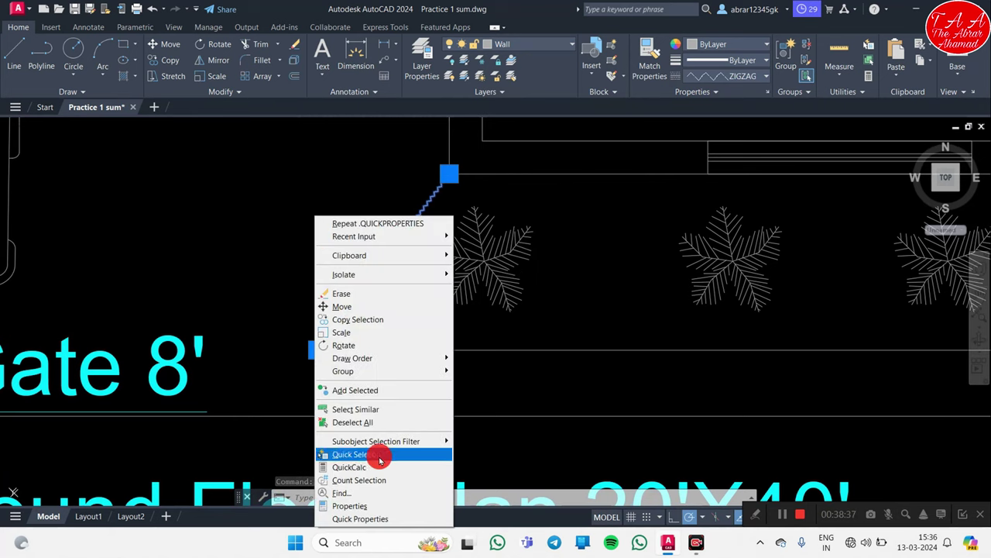
pyautogui.click(390, 506)
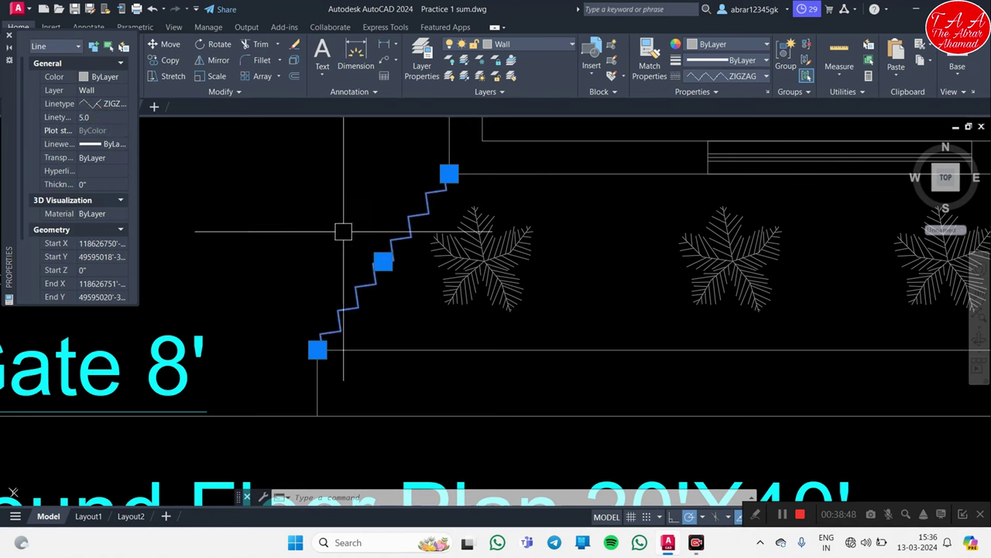
pyautogui.click(10, 40)
pyautogui.press('Escape')
pyautogui.scroll(-3, 697, 299)
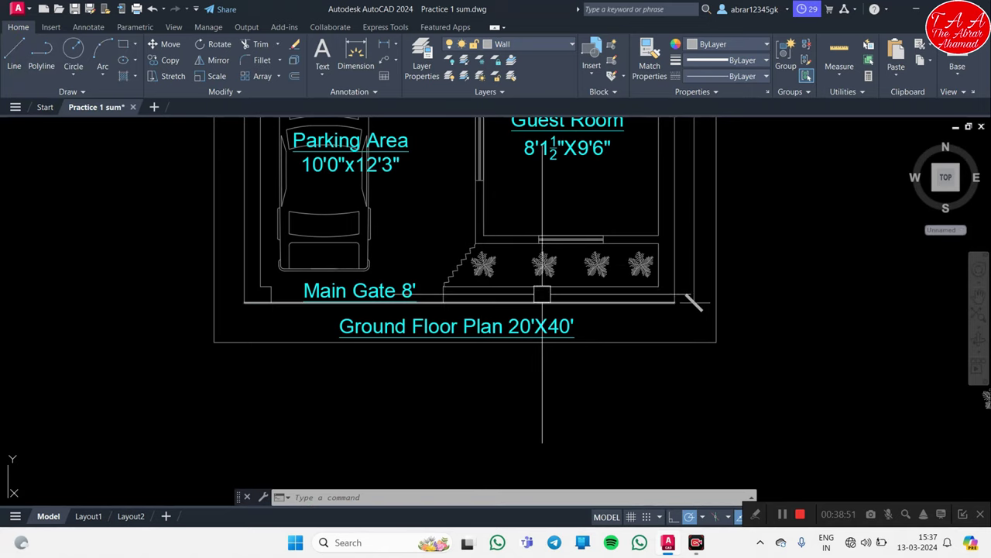
# Step: Hatch the planter strip below the Guest Room with the GRASS pattern
pyautogui.scroll(3, 542, 275)
pyautogui.moveTo(556, 279); pyautogui.dragTo(541, 344, button='middle')
pyautogui.scroll(-2, 540, 344)
pyautogui.scroll(-1, 602, 294)
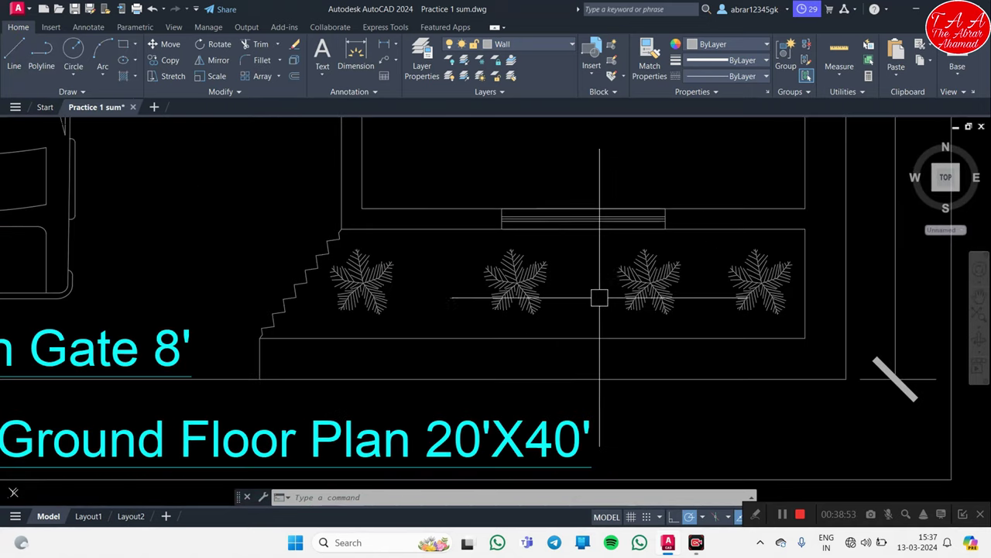
pyautogui.scroll(-2, 553, 292)
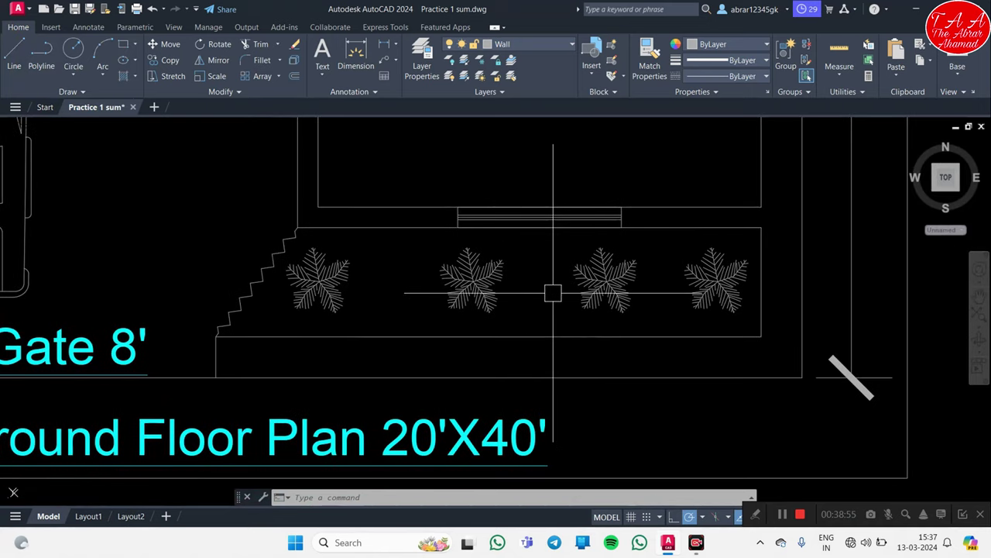
pyautogui.write('h')
pyautogui.press('Return')
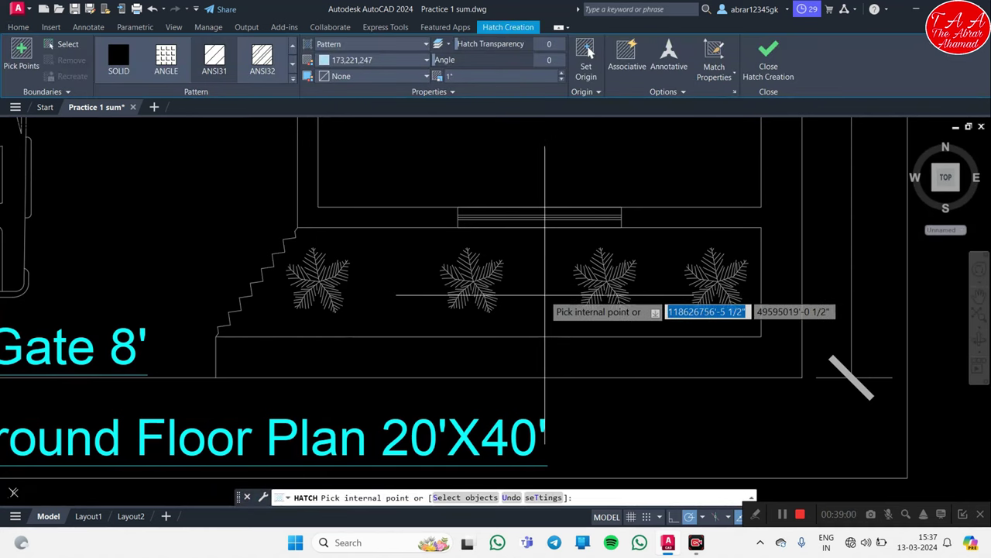
pyautogui.click(545, 295)
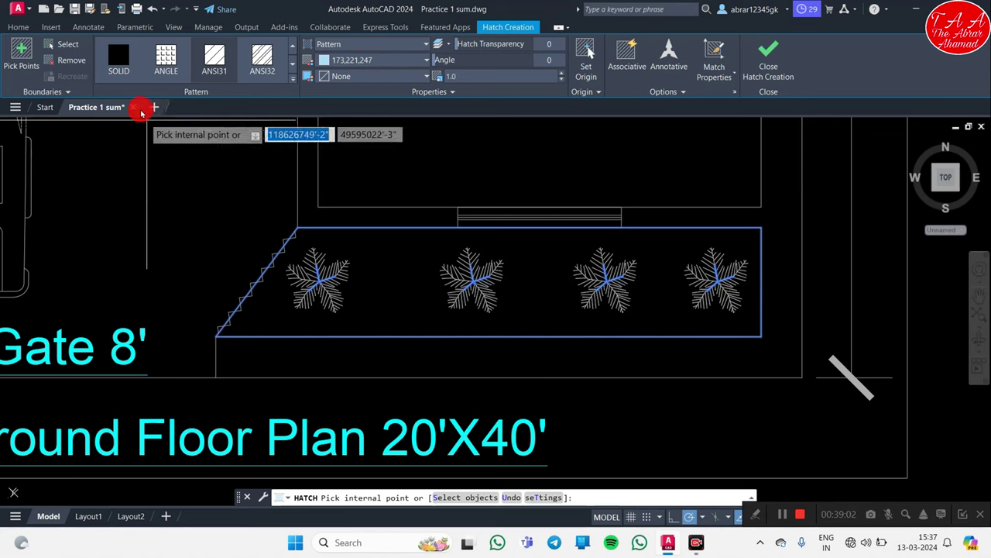
pyautogui.click(292, 82)
pyautogui.scroll(-3, 212, 155)
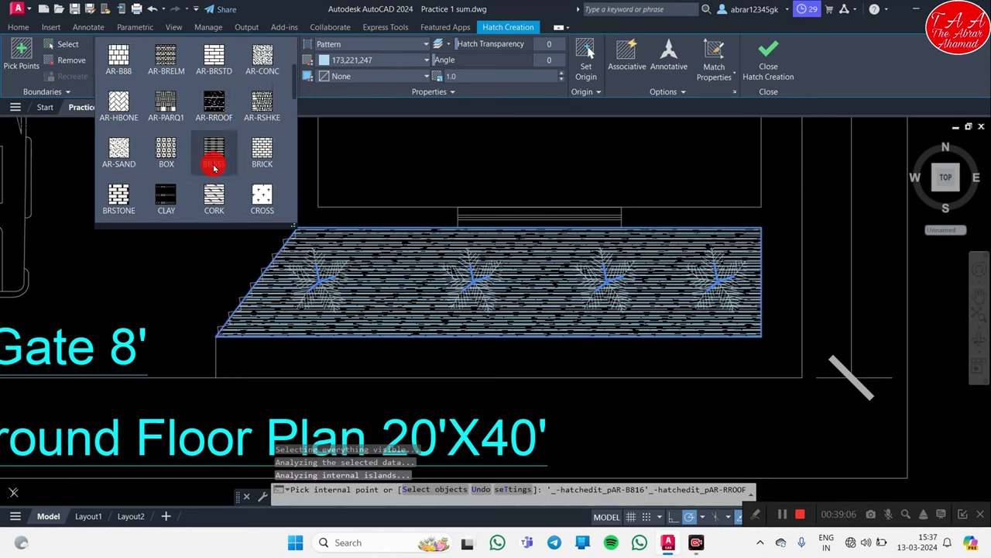
pyautogui.scroll(-3, 214, 167)
pyautogui.scroll(-3, 214, 164)
pyautogui.scroll(-3, 229, 190)
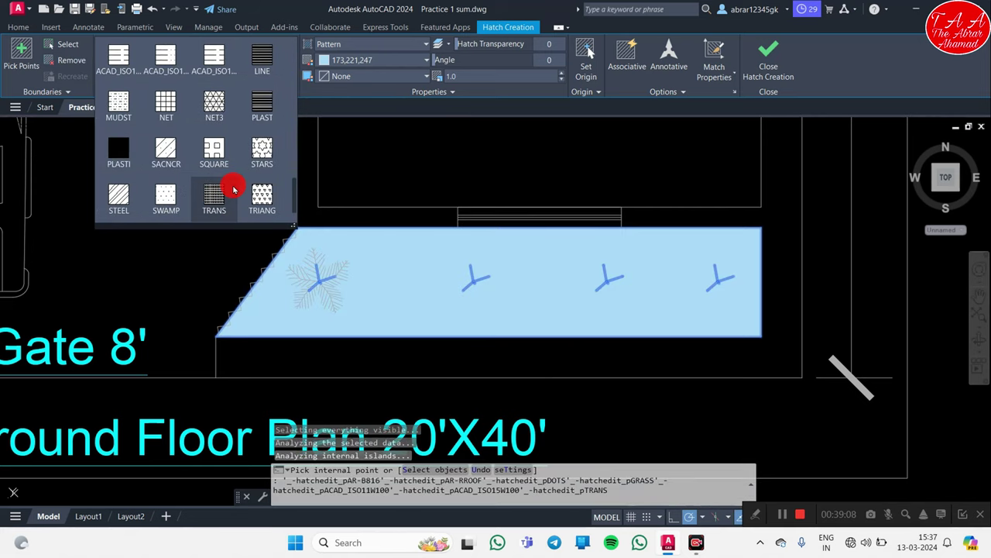
pyautogui.scroll(-1, 233, 189)
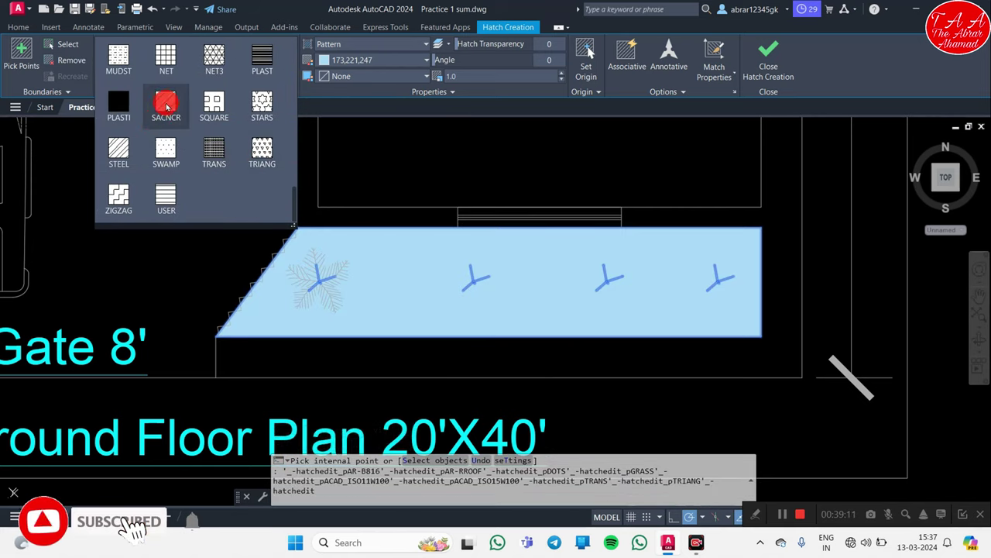
pyautogui.scroll(1, 205, 99)
pyautogui.scroll(5, 216, 112)
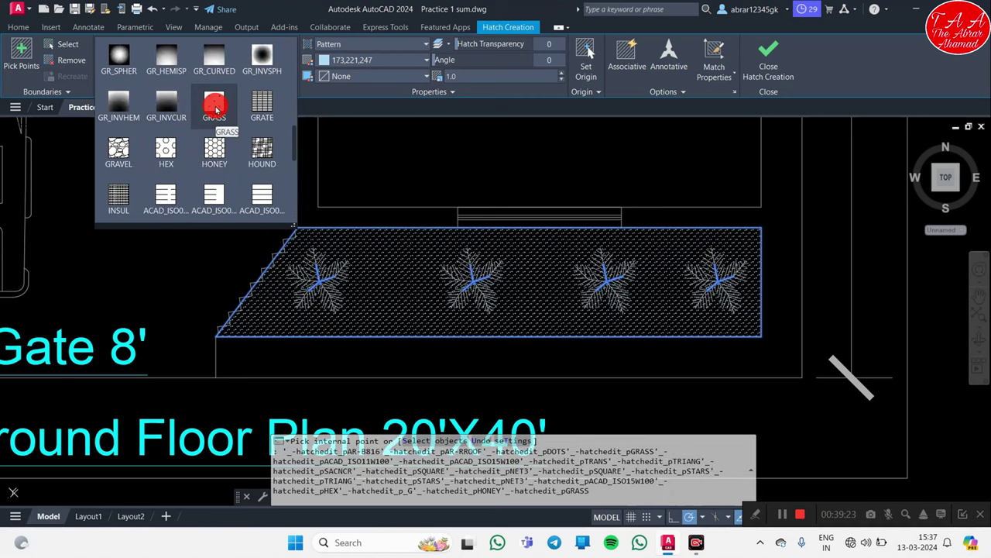
pyautogui.click(216, 110)
# Step: Make the grass hatch scale 5.0 and green, then finish the hatch
pyautogui.click(461, 76)
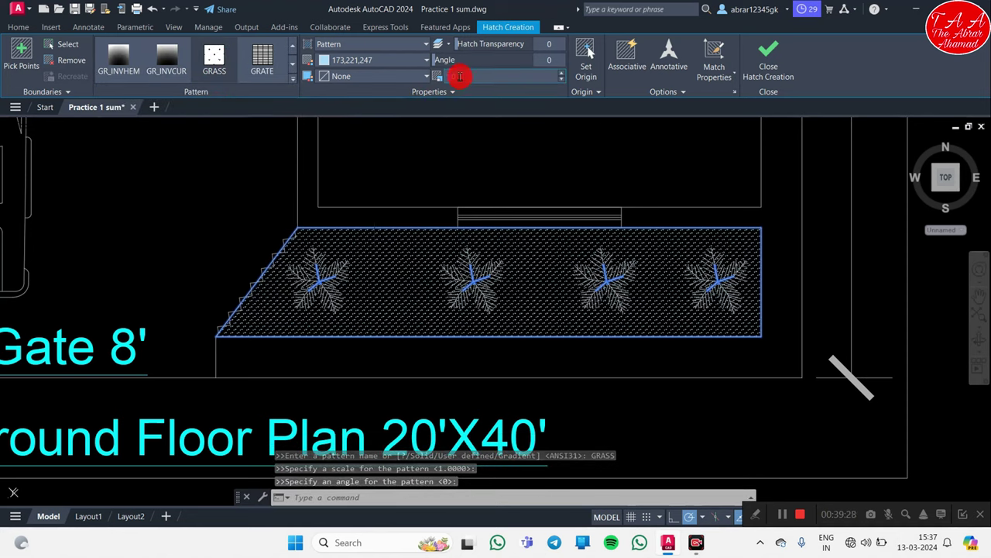
pyautogui.write('5')
pyautogui.press('Return')
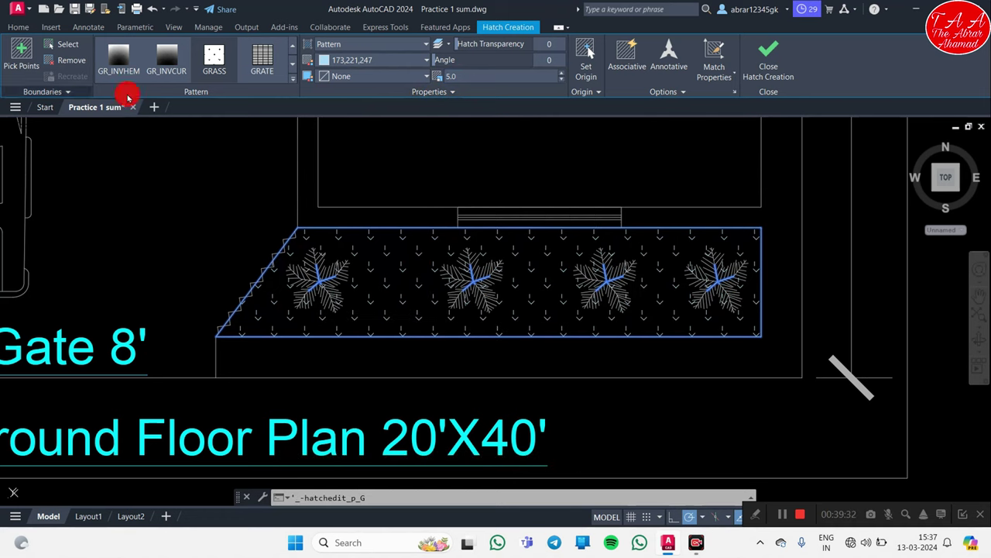
pyautogui.click(324, 63)
pyautogui.click(347, 184)
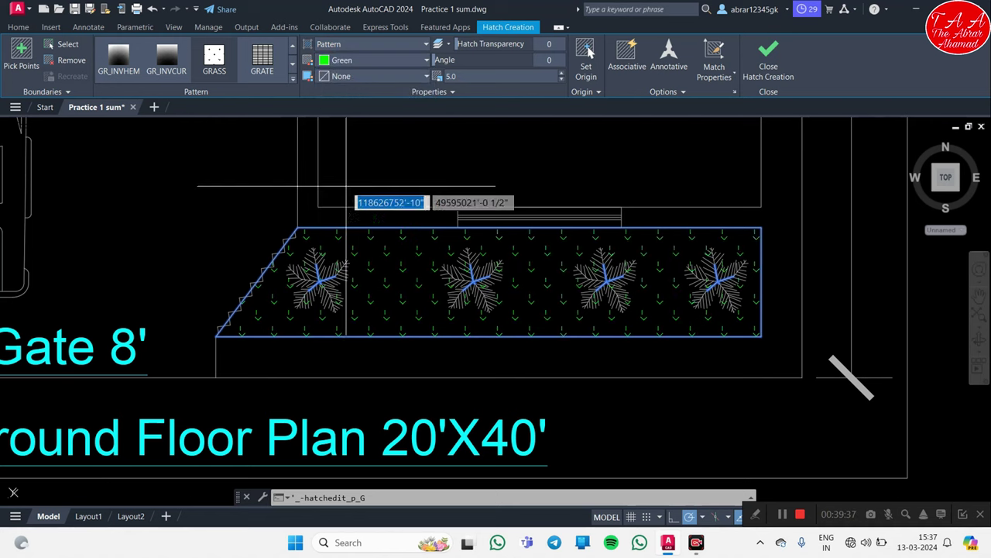
pyautogui.click(767, 66)
# Step: Hatch the Rear Open area with the ANGLE pattern
pyautogui.scroll(-4, 666, 318)
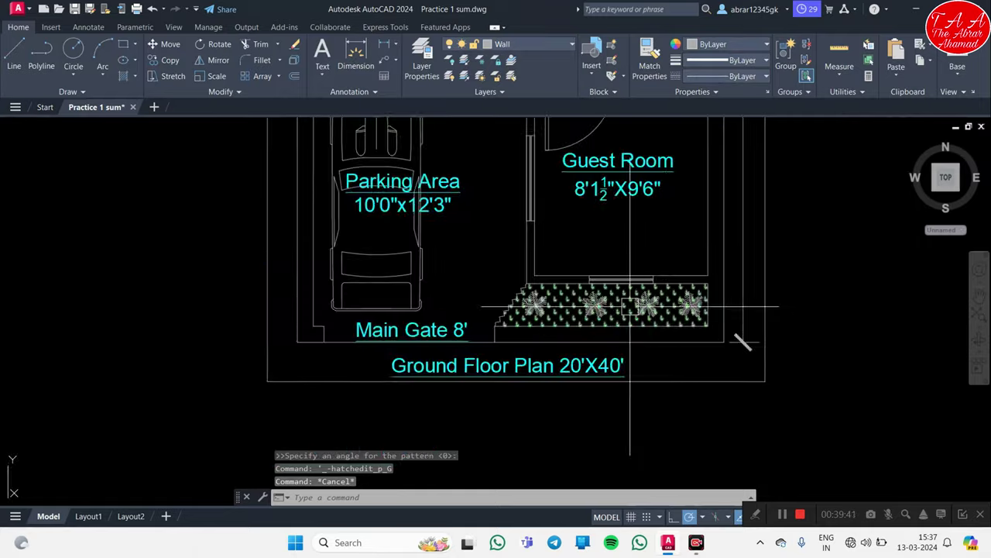
pyautogui.scroll(5, 630, 306)
pyautogui.scroll(-4, 630, 306)
pyautogui.scroll(-2, 629, 306)
pyautogui.moveTo(576, 124)
pyautogui.mouseDown(button='middle')
pyautogui.moveTo(576, 238)
pyautogui.moveTo(473, 474)
pyautogui.mouseUp(button='middle')
pyautogui.scroll(4, 503, 333)
pyautogui.moveTo(631, 357)
pyautogui.mouseDown(button='middle')
pyautogui.moveTo(618, 290)
pyautogui.moveTo(553, 260)
pyautogui.mouseUp(button='middle')
pyautogui.press('Escape')
pyautogui.press('Escape')
pyautogui.press('Escape')
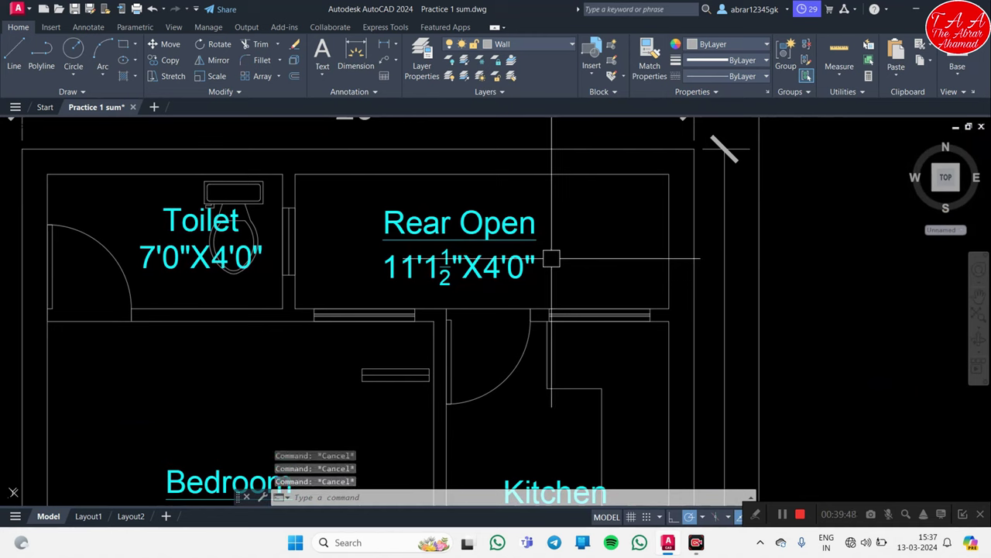
pyautogui.write('h')
pyautogui.press('Return')
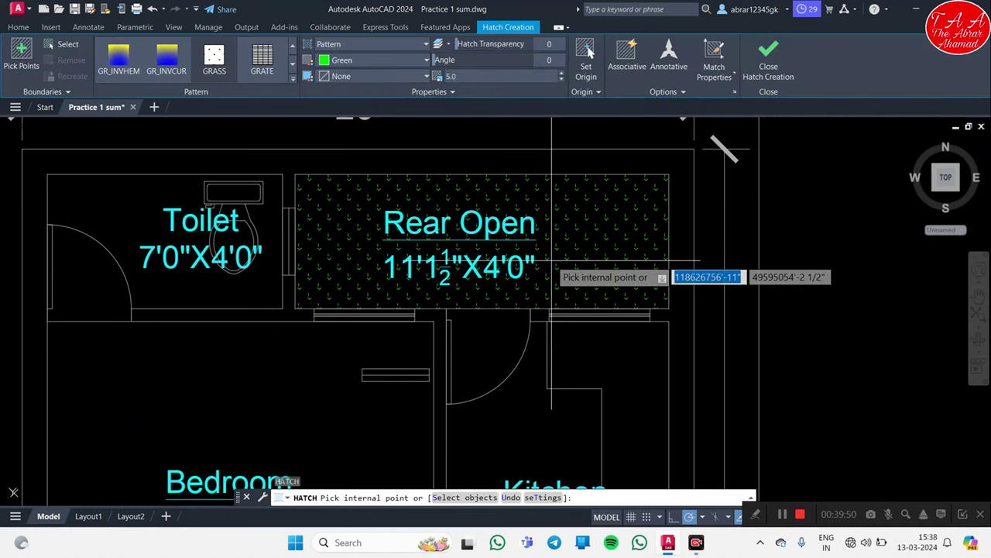
pyautogui.click(573, 256)
pyautogui.click(271, 70)
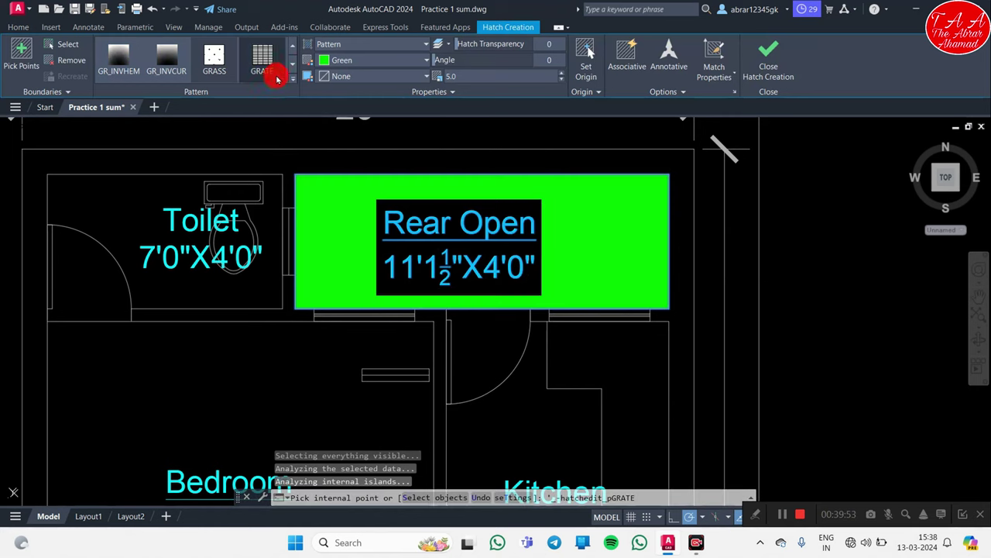
pyautogui.click(291, 79)
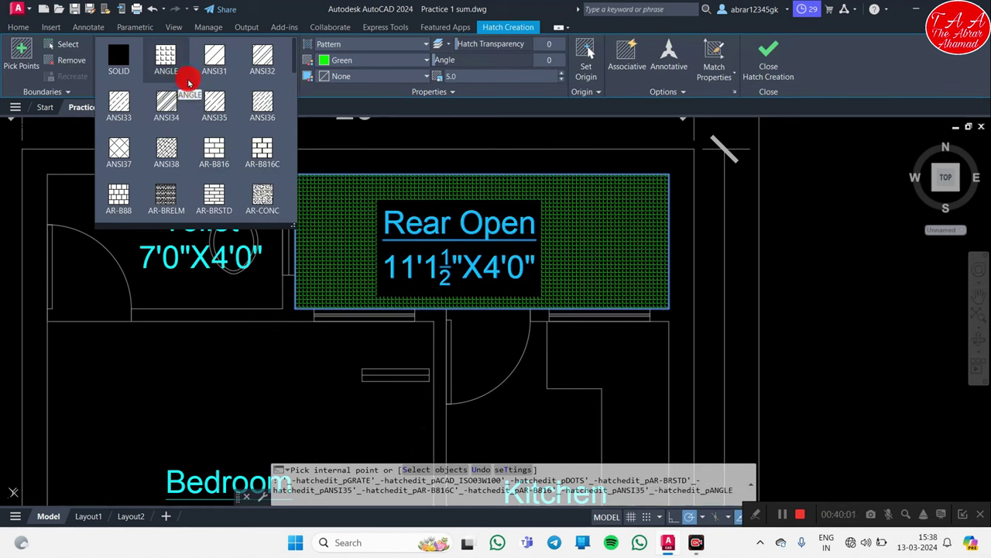
pyautogui.click(166, 71)
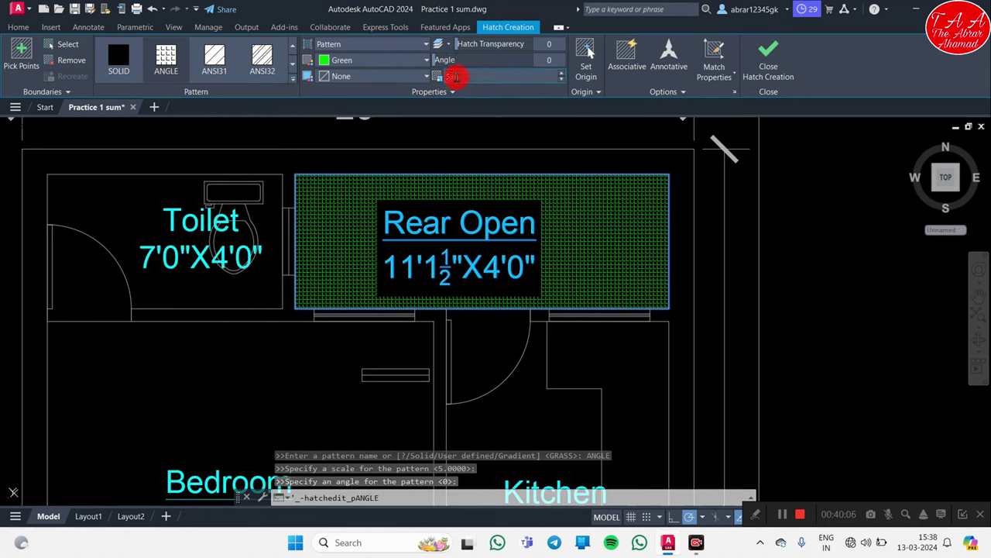
# Step: Set the ANGLE hatch to scale 15 and grey colour 9, then finish it
pyautogui.write('15')
pyautogui.press('Return')
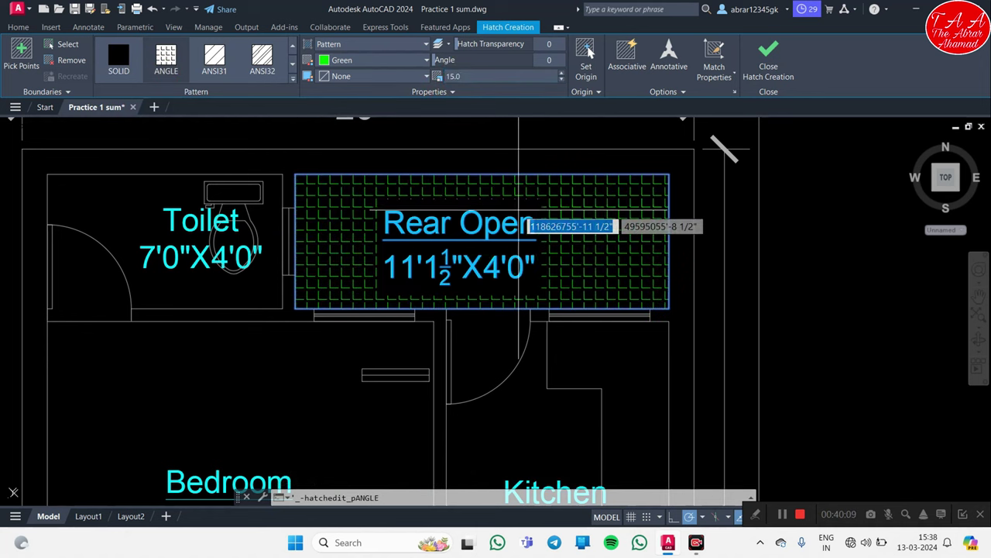
pyautogui.click(332, 68)
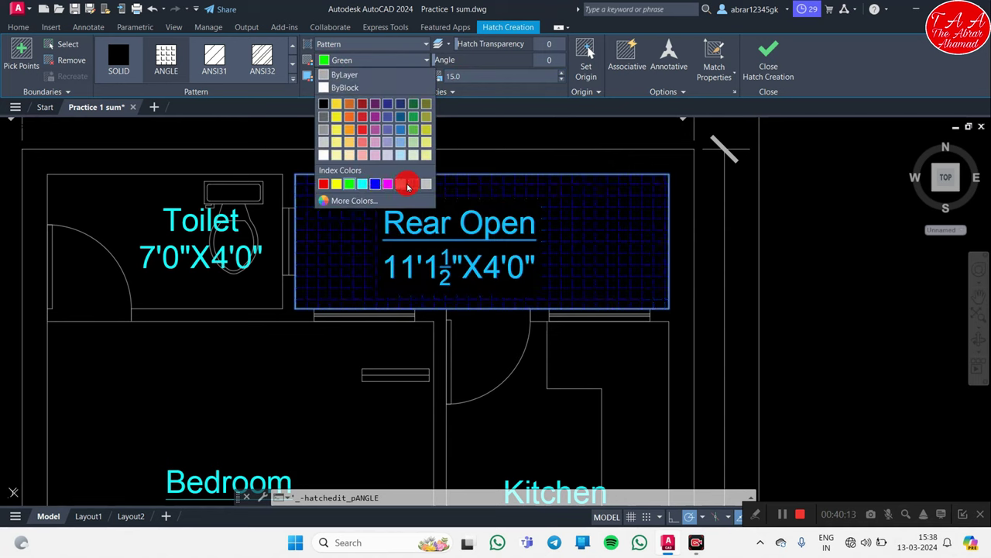
pyautogui.click(421, 183)
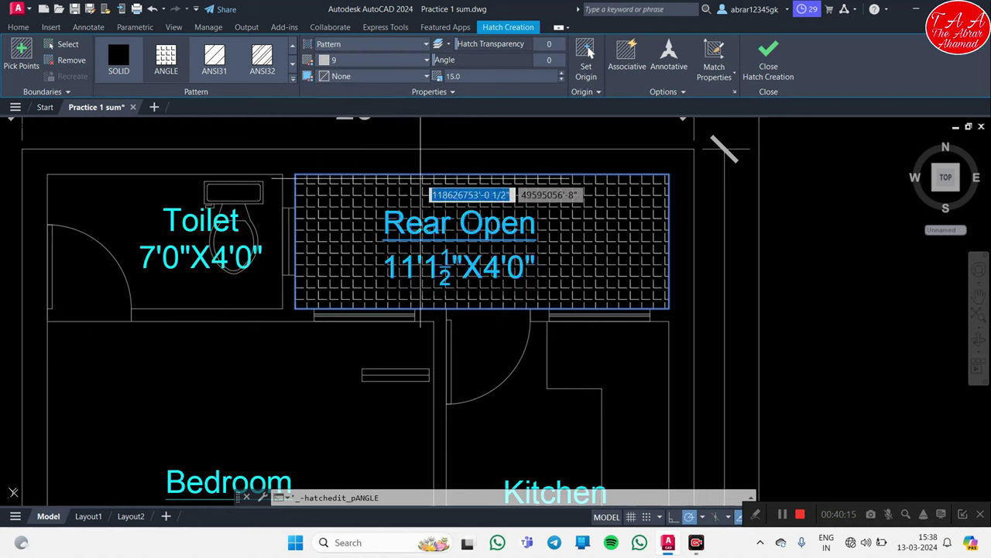
pyautogui.click(788, 64)
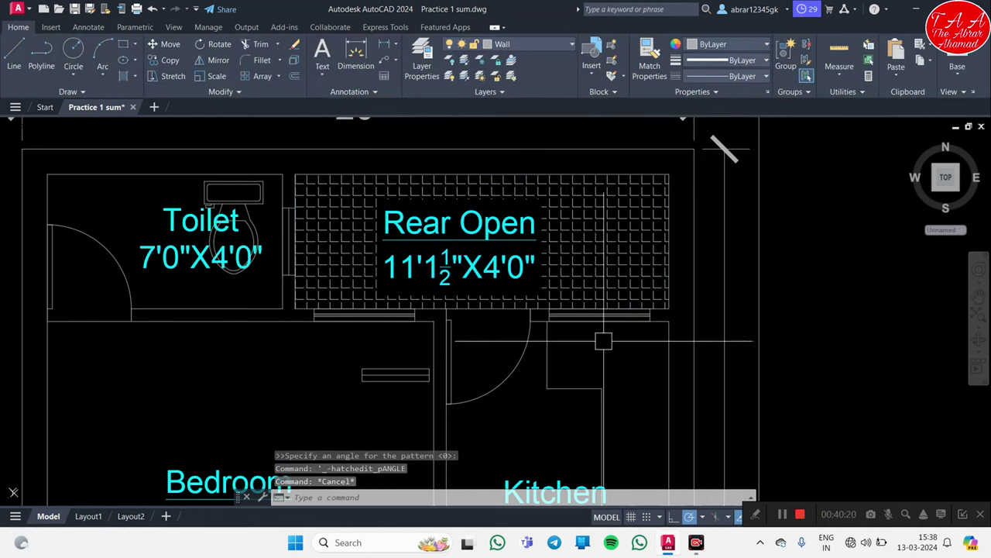
pyautogui.scroll(-3, 581, 285)
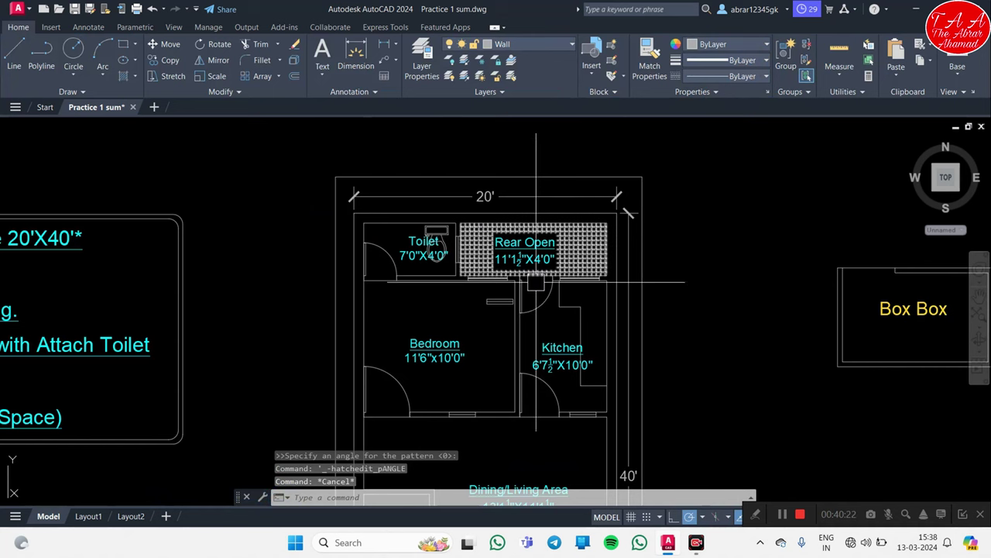
pyautogui.scroll(2, 537, 270)
pyautogui.scroll(-4, 546, 225)
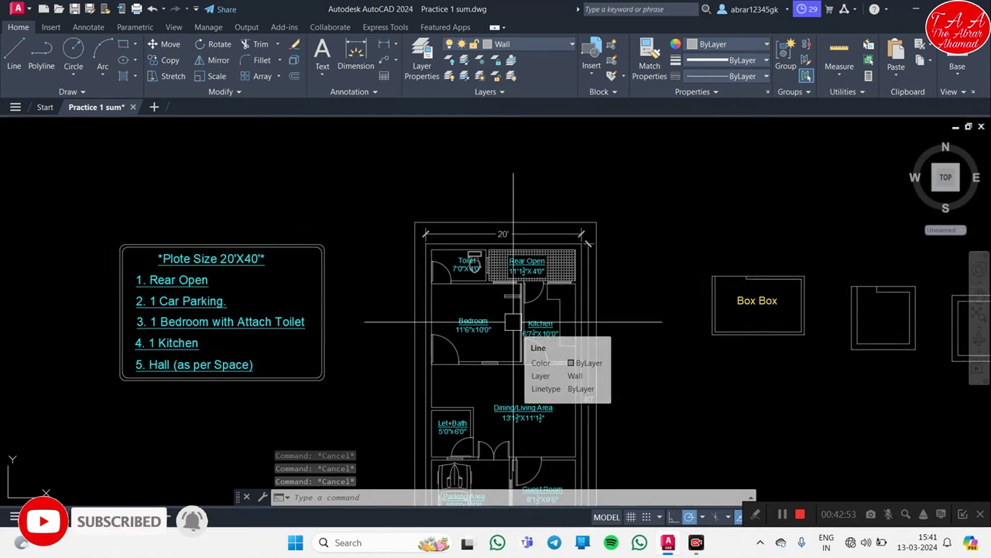
pyautogui.scroll(6, 484, 316)
pyautogui.moveTo(483, 268); pyautogui.dragTo(510, 329, button='middle')
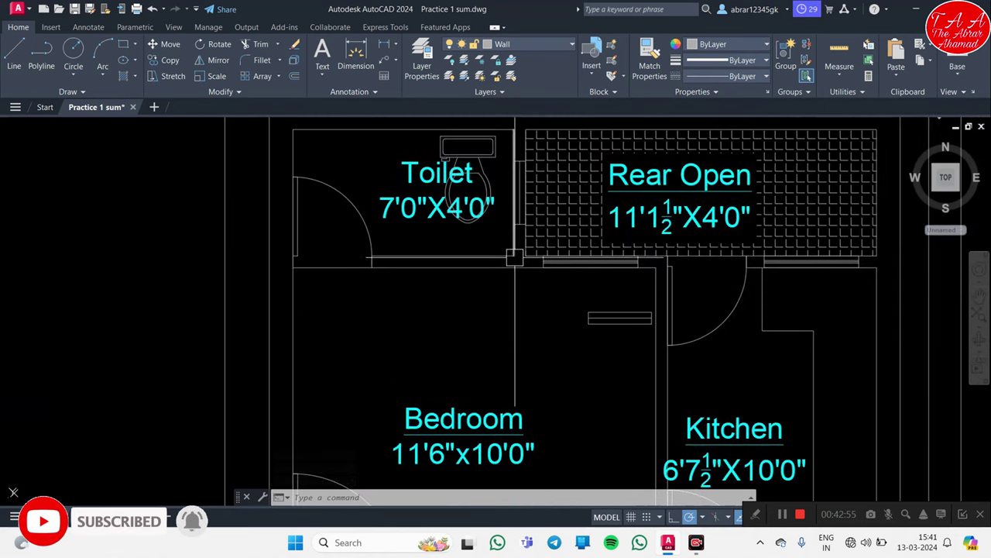
pyautogui.scroll(1, 515, 259)
pyautogui.scroll(2, 521, 222)
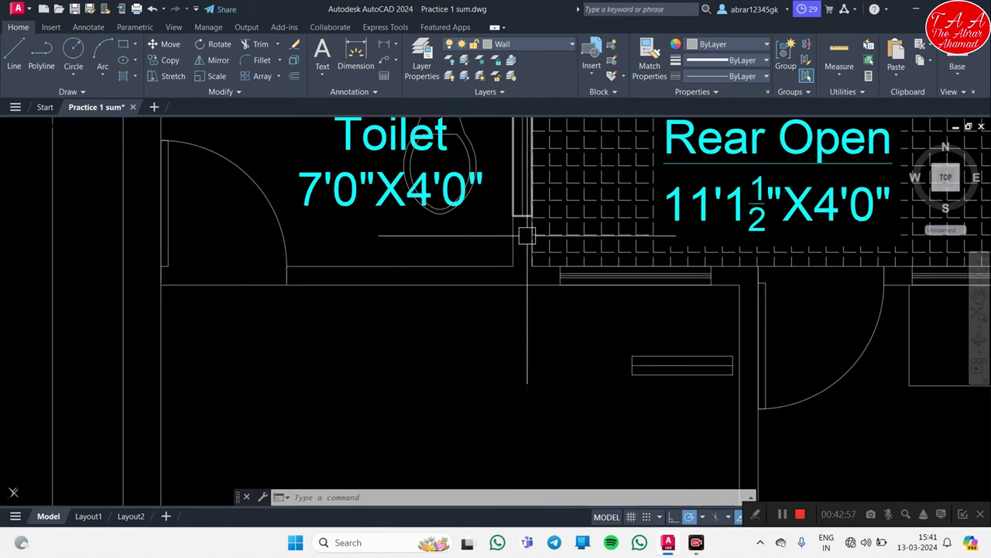
pyautogui.scroll(2, 520, 251)
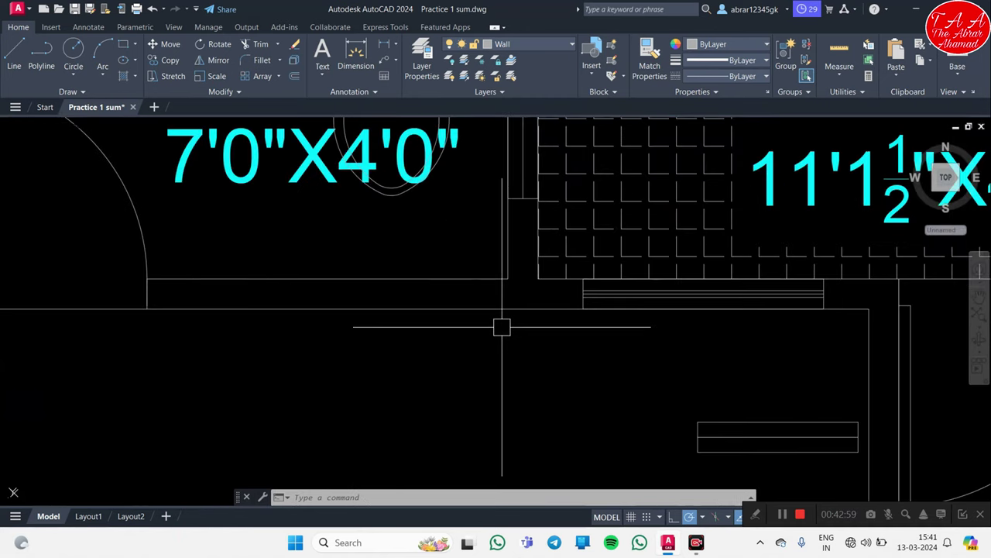
pyautogui.scroll(-4, 504, 327)
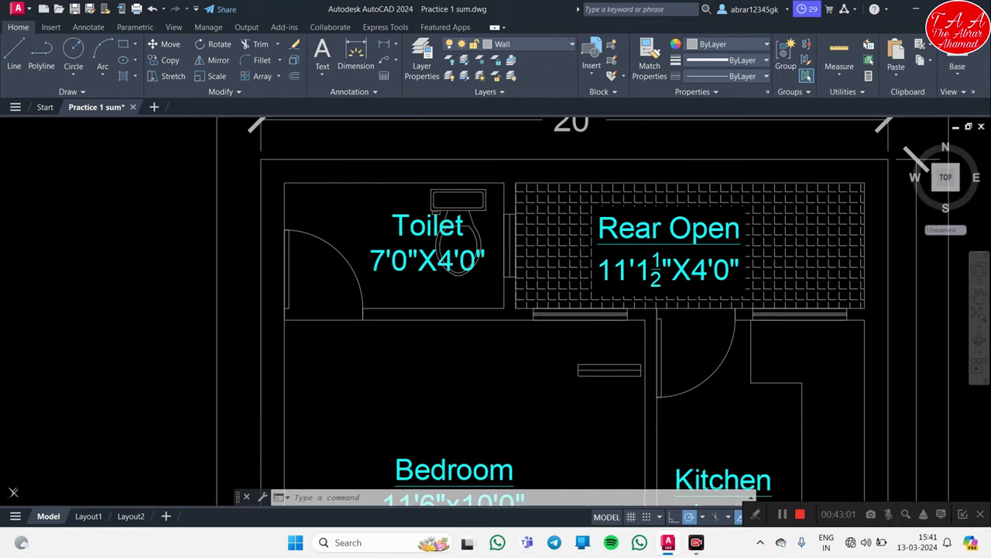
pyautogui.scroll(-2, 357, 147)
pyautogui.moveTo(523, 411); pyautogui.dragTo(524, 331, button='middle')
pyautogui.scroll(-2, 524, 330)
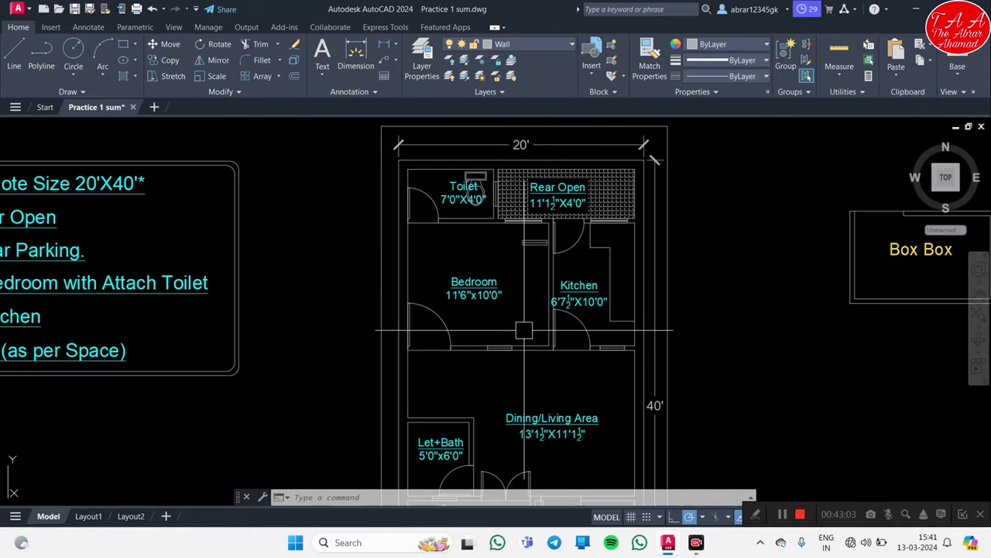
pyautogui.scroll(2, 511, 345)
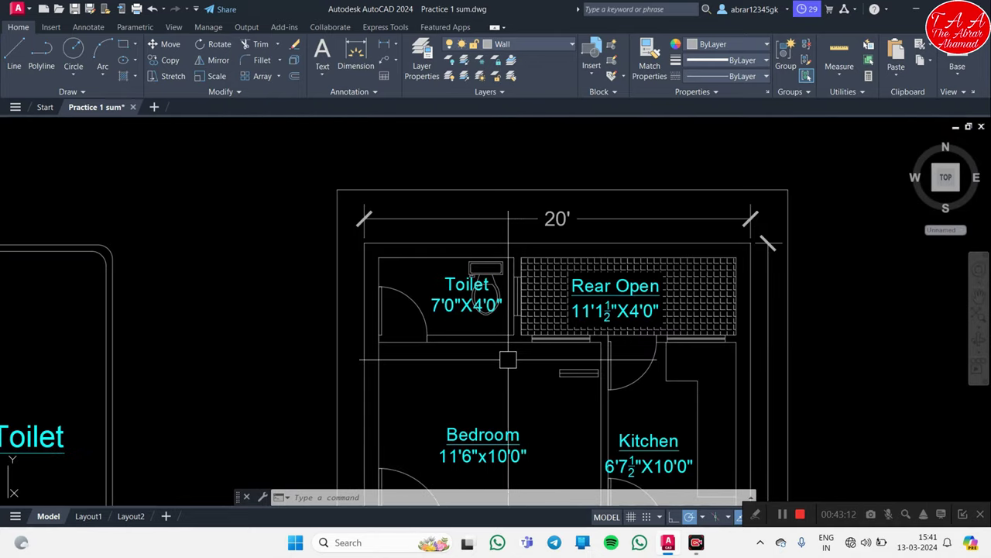
pyautogui.scroll(8, 504, 352)
pyautogui.scroll(-2, 569, 372)
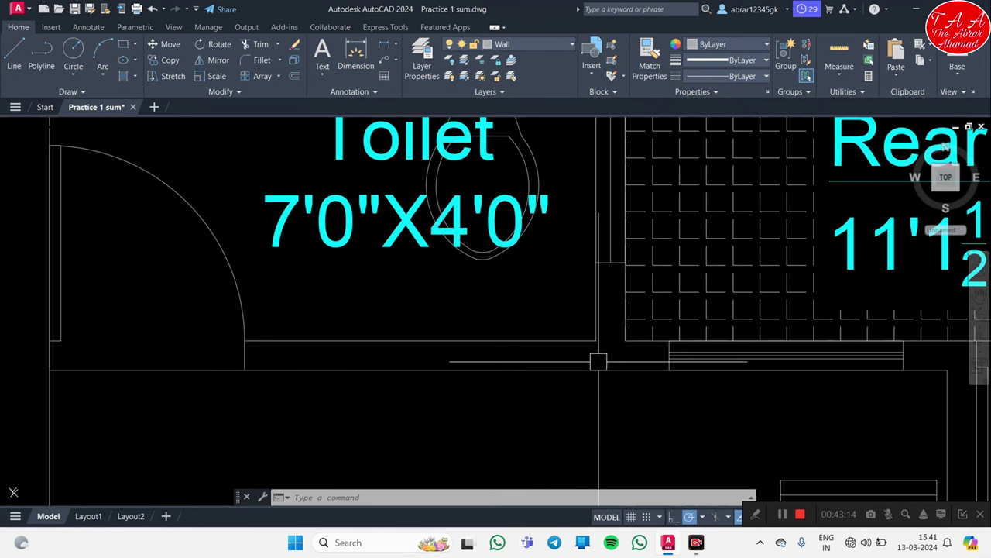
pyautogui.moveTo(598, 362); pyautogui.dragTo(520, 335, button='middle')
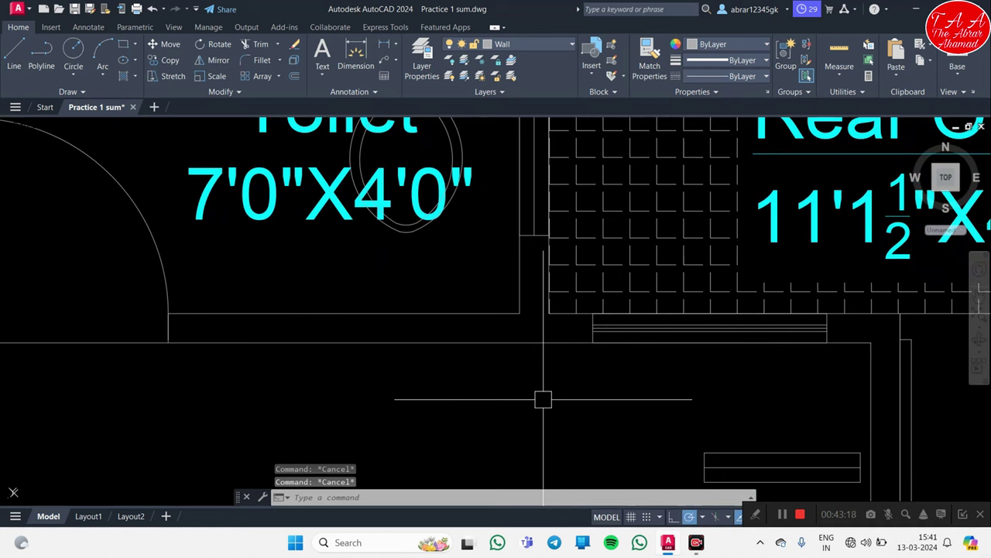
pyautogui.write('h')
# Step: Hatch the L-shaped wall below the Toilet with the ANSI32 diagonal pattern
pyautogui.press('Return')
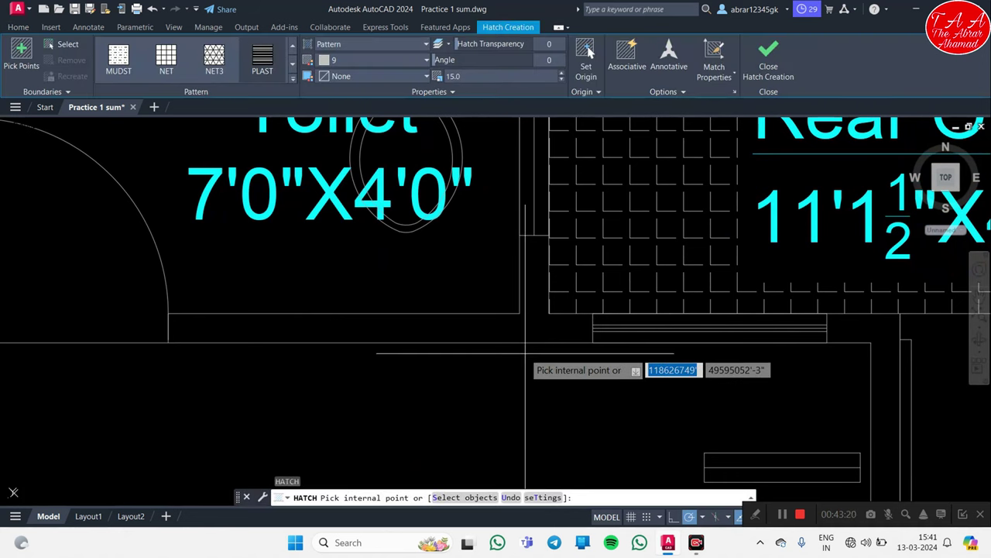
pyautogui.click(536, 332)
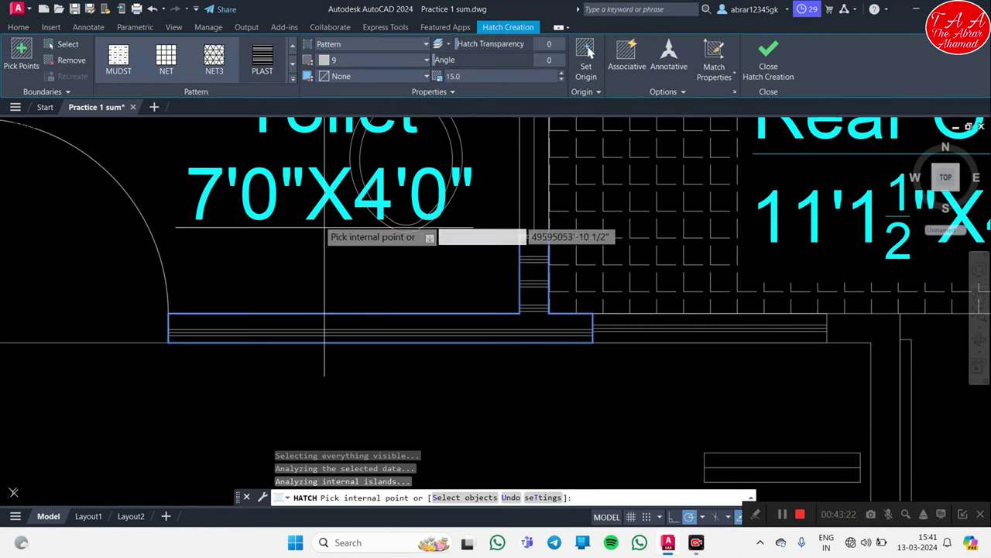
pyautogui.click(268, 76)
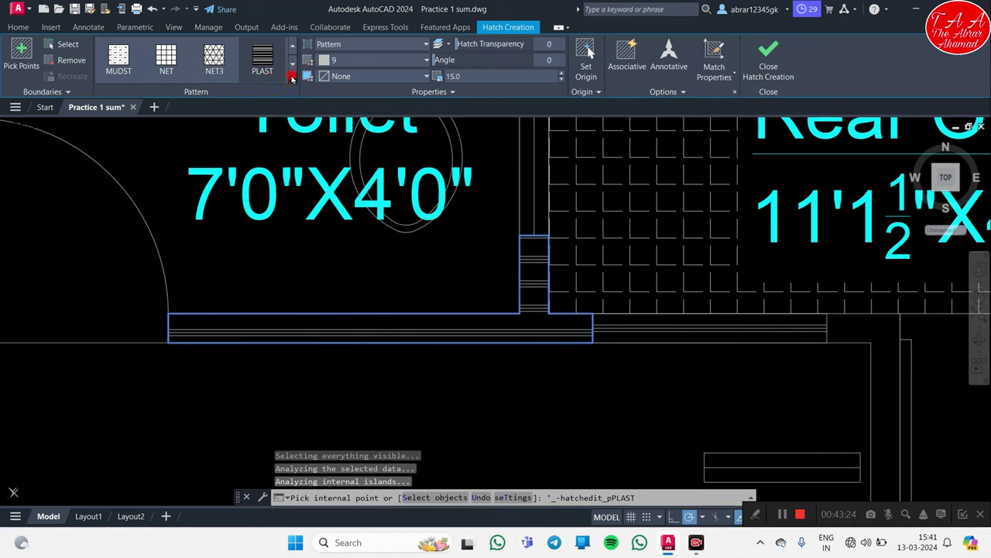
pyautogui.click(292, 78)
pyautogui.scroll(2, 173, 132)
pyautogui.scroll(10, 159, 73)
pyautogui.scroll(-2, 171, 69)
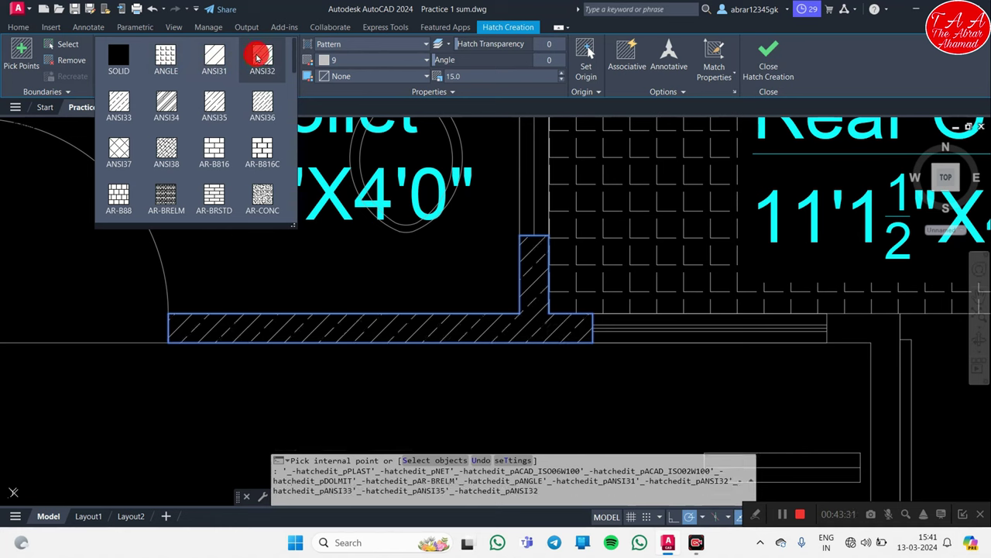
pyautogui.click(257, 58)
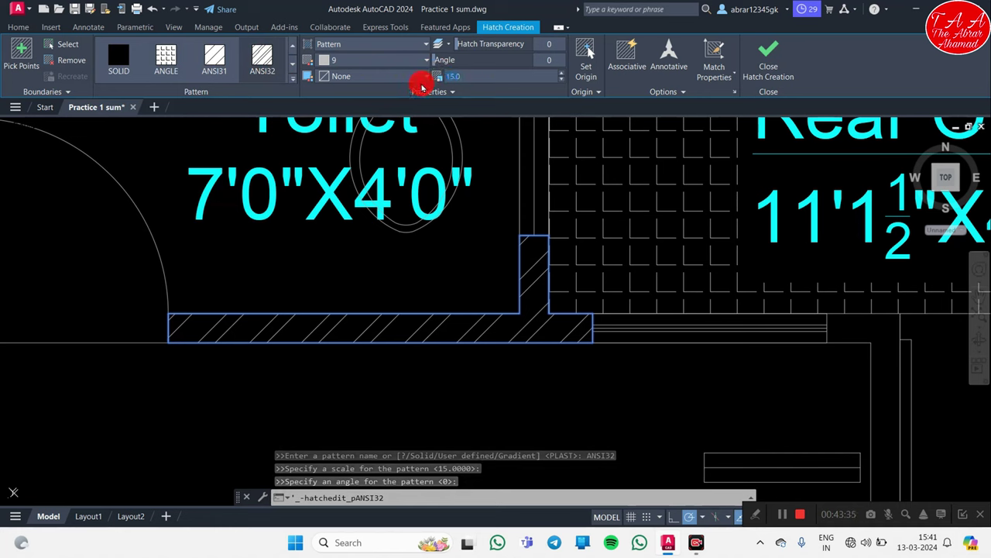
# Step: Give the wall hatch scale 8, no background colour and ByLayer colour, then finish it
pyautogui.write('5')
pyautogui.press('Return')
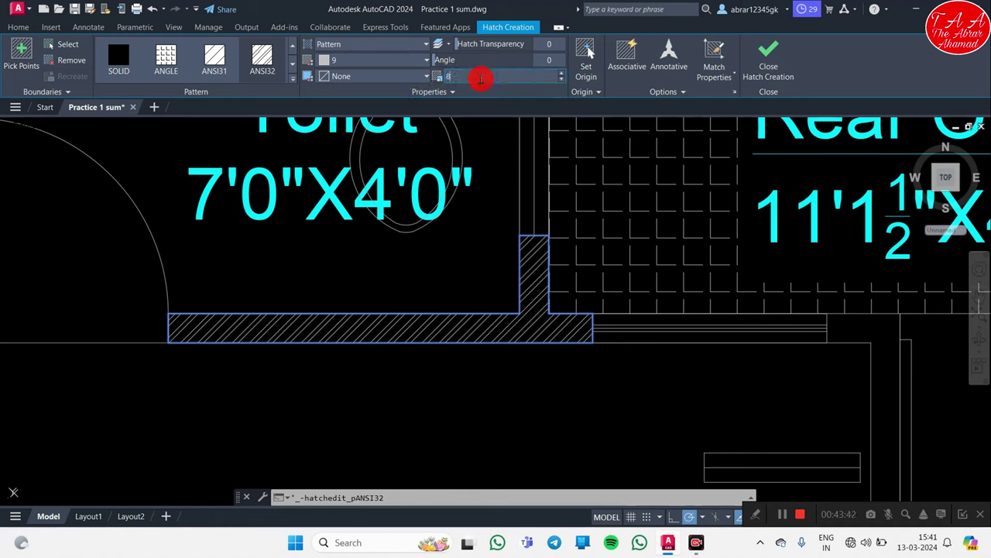
pyautogui.press('Return')
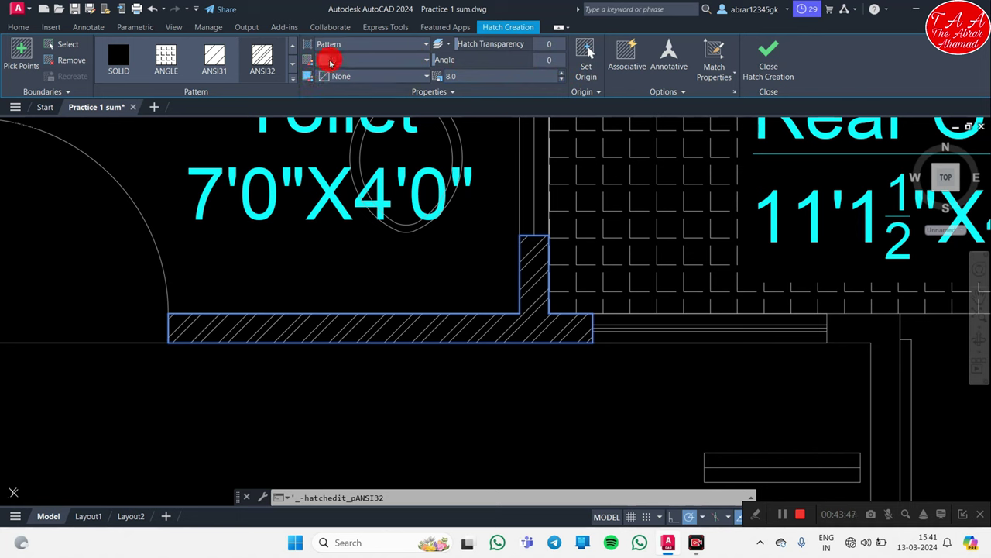
pyautogui.click(337, 78)
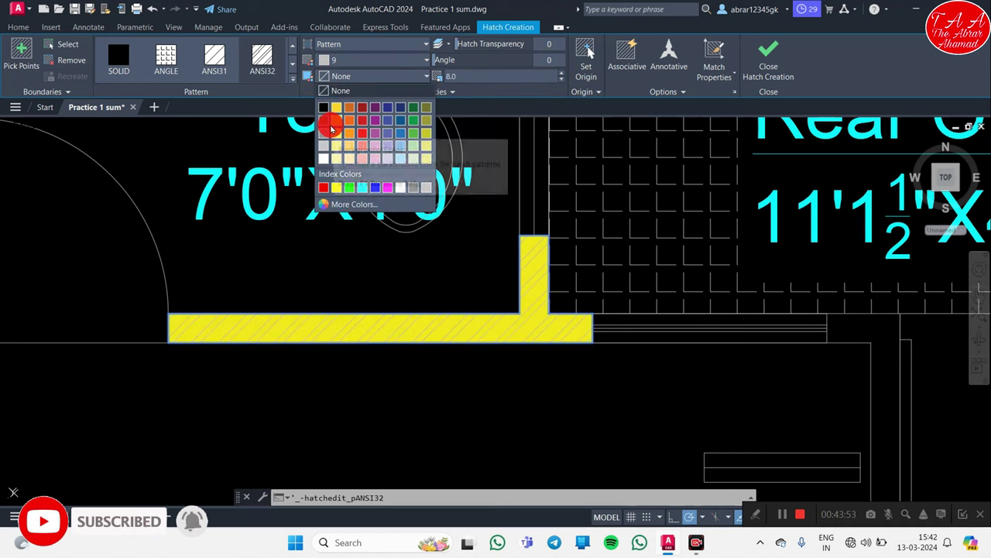
pyautogui.click(350, 87)
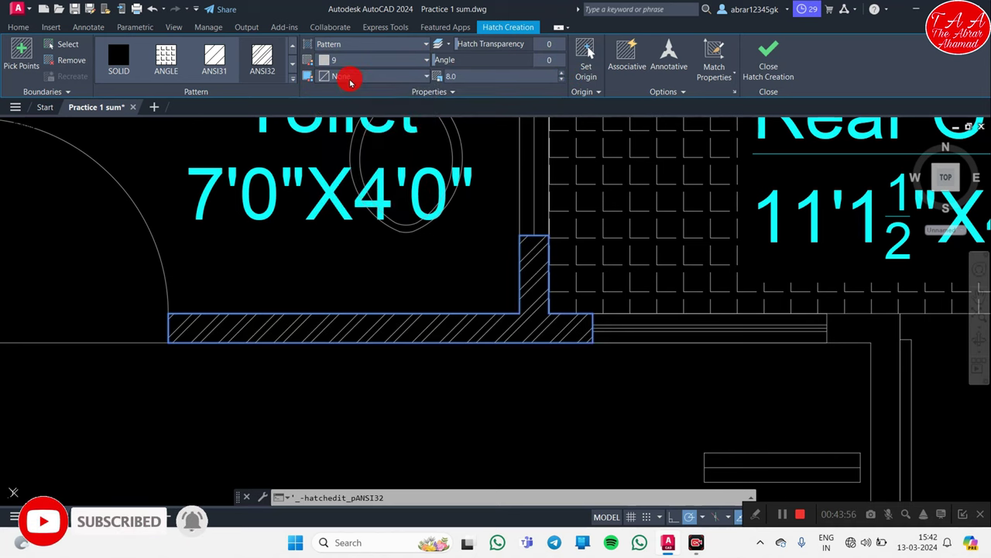
pyautogui.click(337, 60)
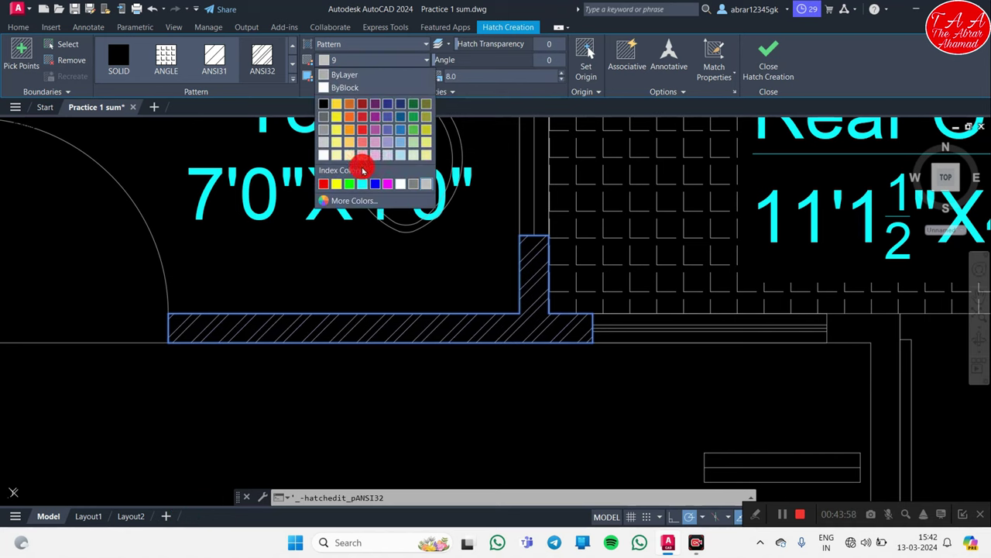
pyautogui.click(351, 75)
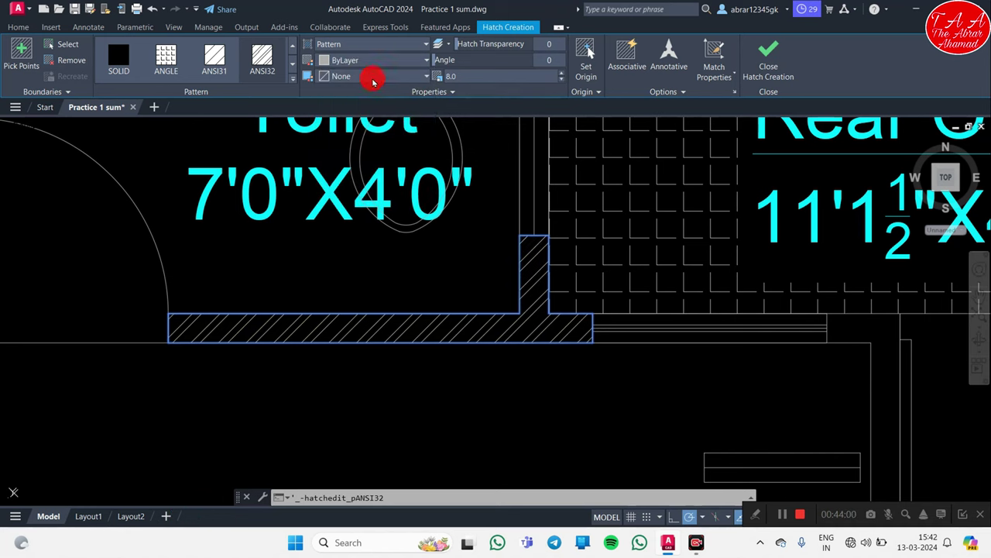
pyautogui.click(761, 71)
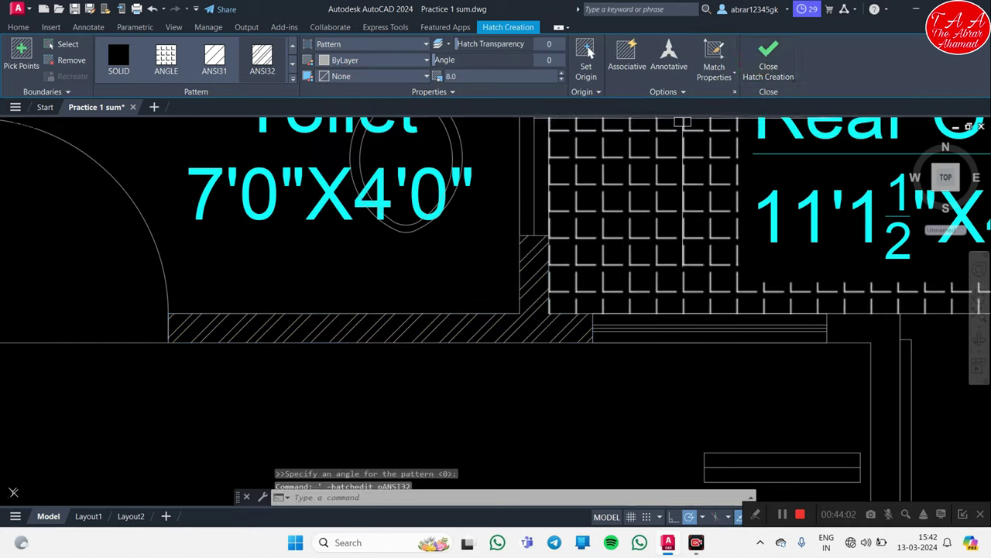
pyautogui.scroll(-10, 522, 177)
pyautogui.scroll(9, 491, 321)
# Step: Change the ANSI32 wall hatch below the Toilet to scale 10
pyautogui.scroll(-2, 491, 321)
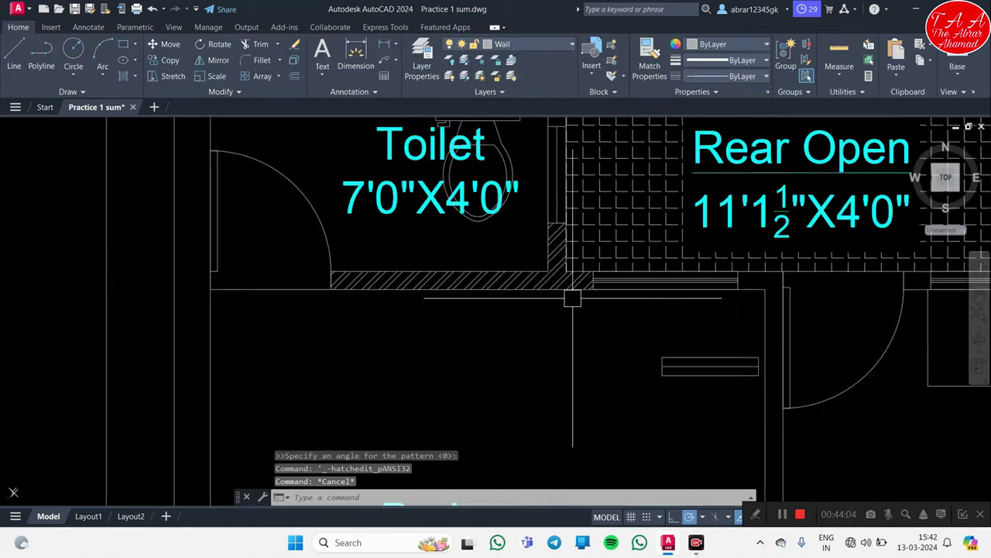
pyautogui.scroll(-2, 500, 314)
pyautogui.scroll(5, 499, 314)
pyautogui.click(459, 264)
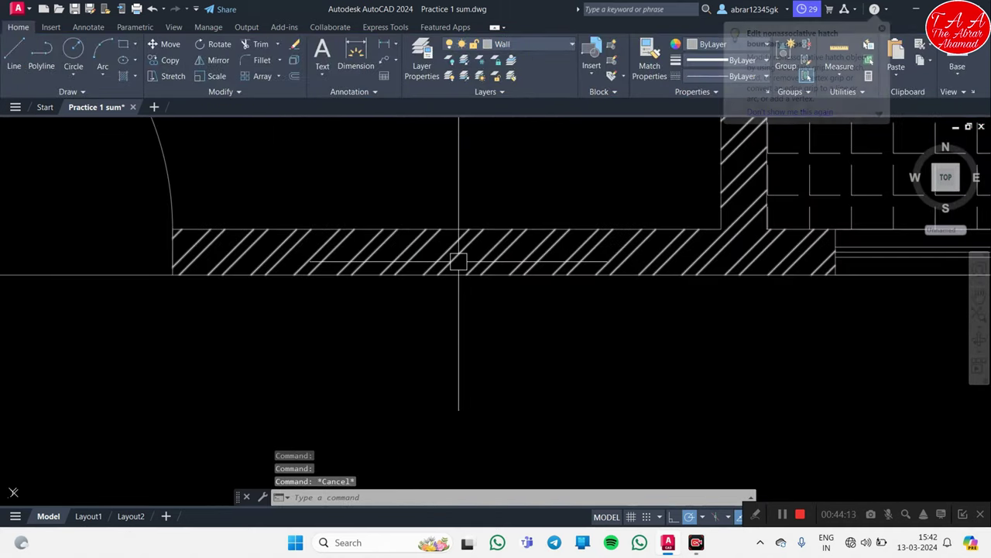
pyautogui.doubleClick(454, 259)
pyautogui.write('10')
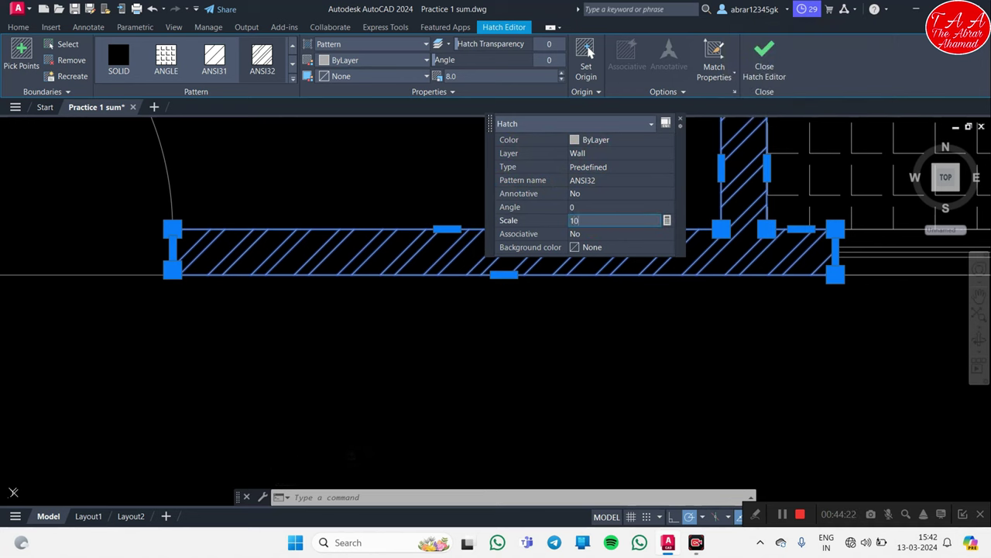
pyautogui.click(593, 227)
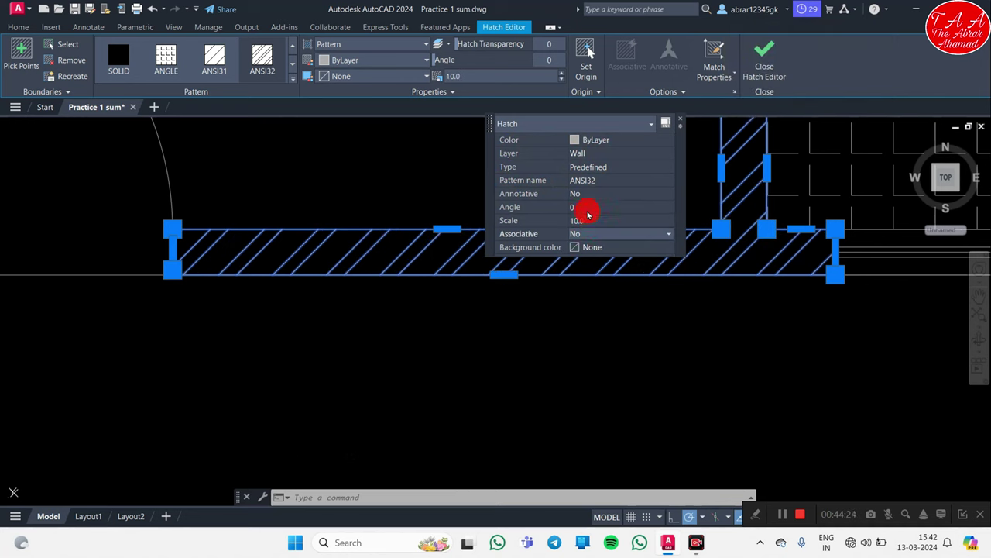
pyautogui.click(765, 62)
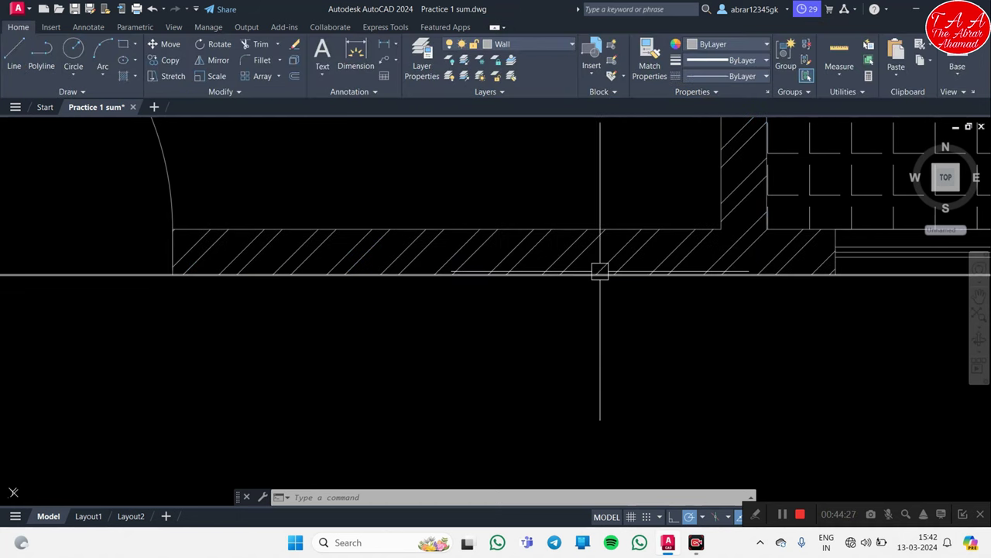
pyautogui.scroll(-5, 585, 324)
pyautogui.write('h')
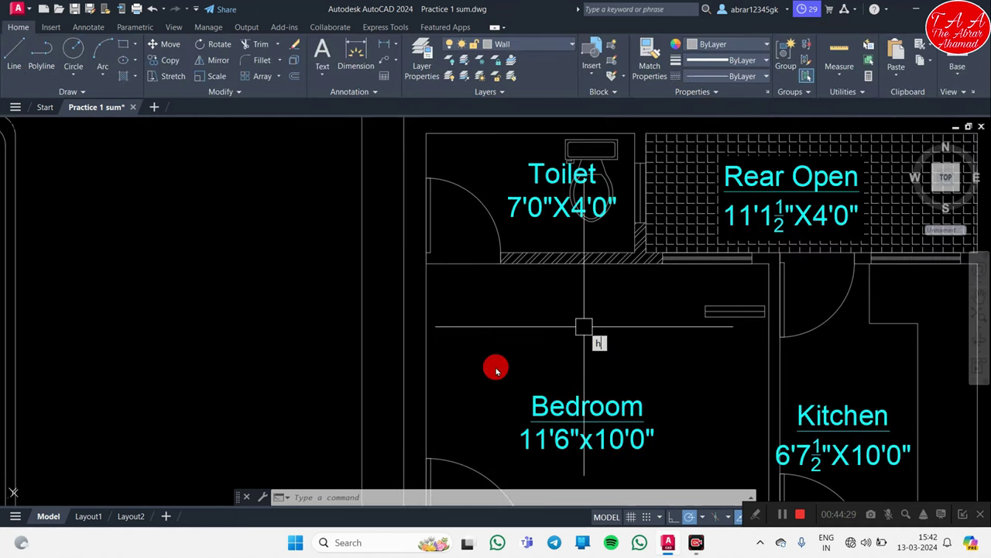
# Step: Hatch the remaining outer walls, including the 40' right wall, with the diagonal pattern
pyautogui.press('Return')
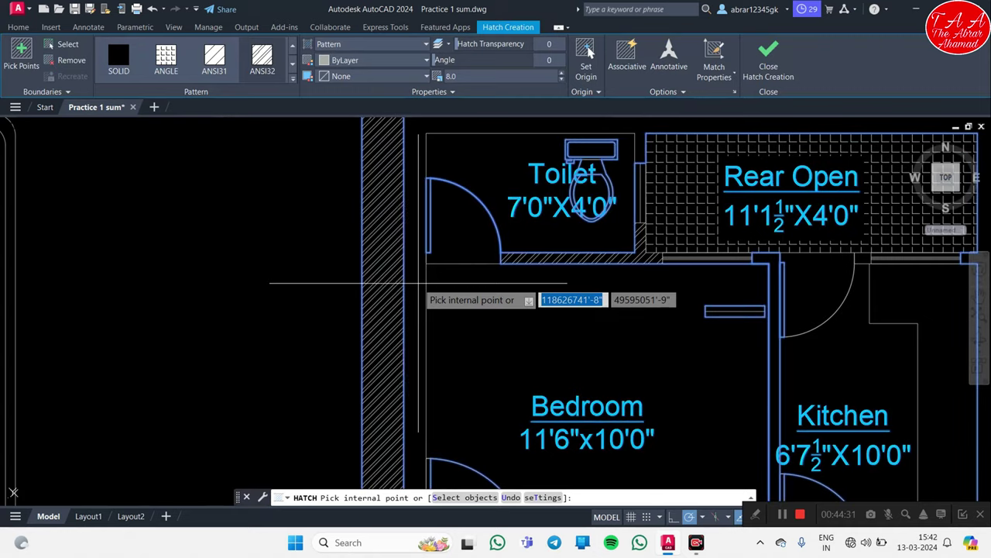
pyautogui.scroll(-5, 419, 283)
pyautogui.scroll(-4, 421, 303)
pyautogui.scroll(5, 535, 387)
pyautogui.scroll(5, 527, 393)
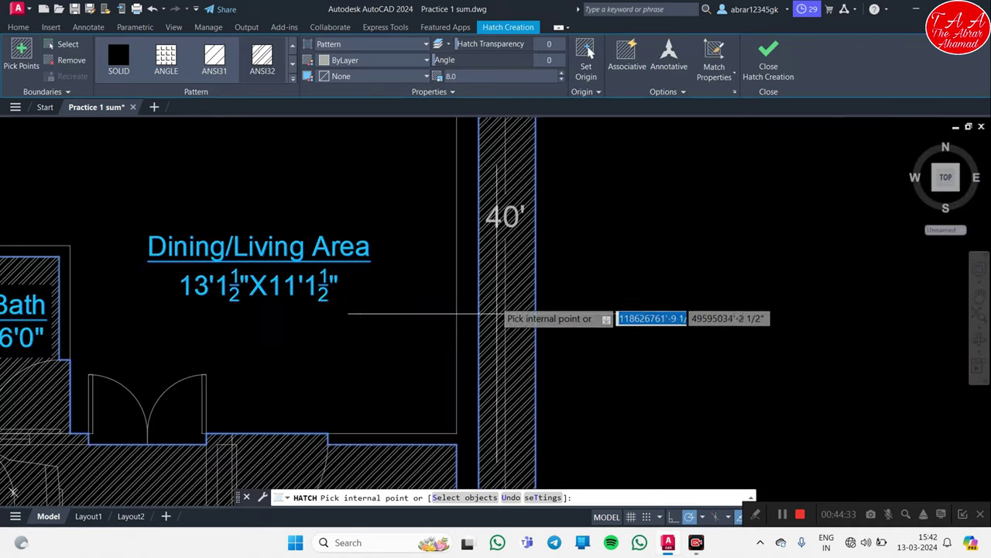
pyautogui.scroll(-3, 503, 317)
pyautogui.scroll(-3, 515, 333)
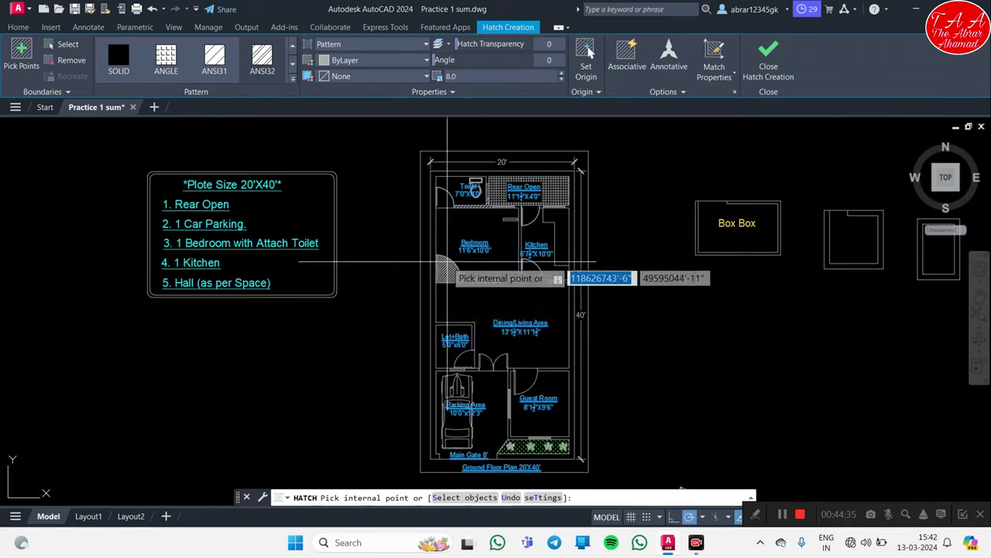
pyautogui.scroll(8, 448, 263)
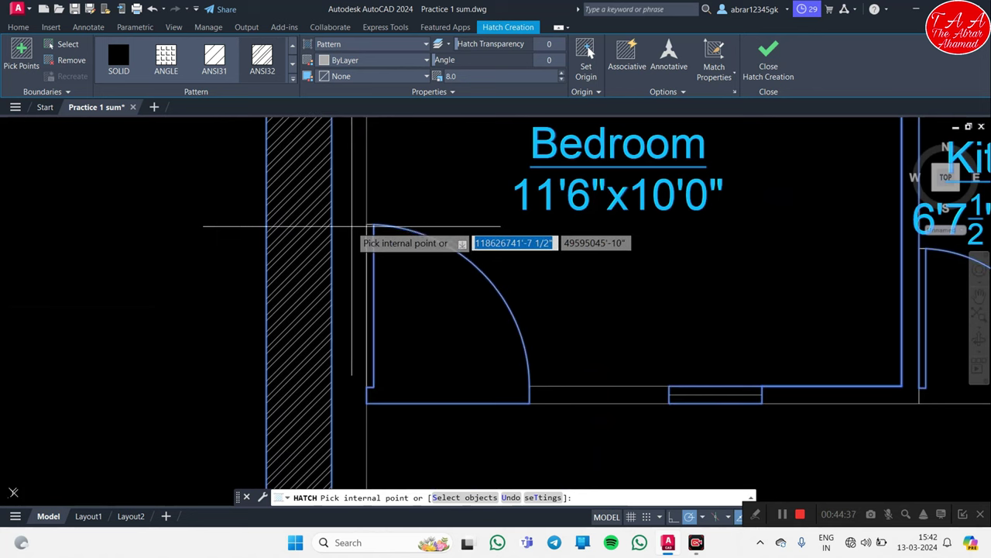
pyautogui.scroll(-2, 481, 303)
pyautogui.scroll(-6, 500, 199)
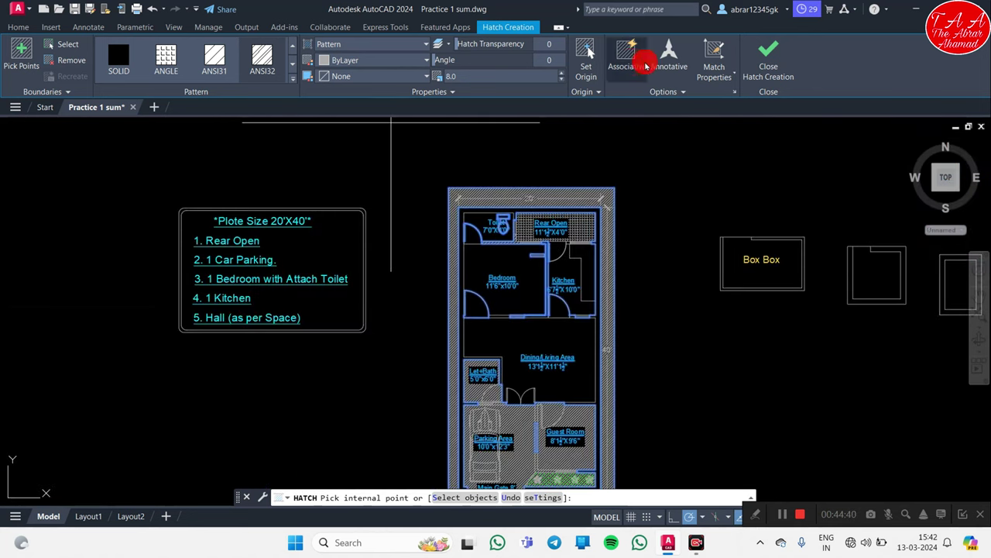
pyautogui.click(768, 62)
pyautogui.scroll(8, 609, 306)
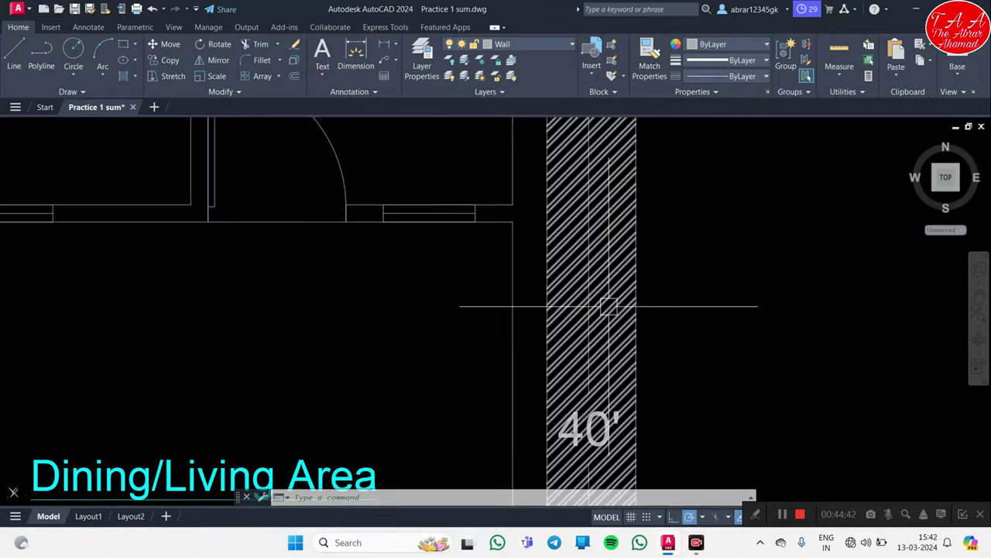
pyautogui.click(608, 306)
pyautogui.scroll(-8, 604, 287)
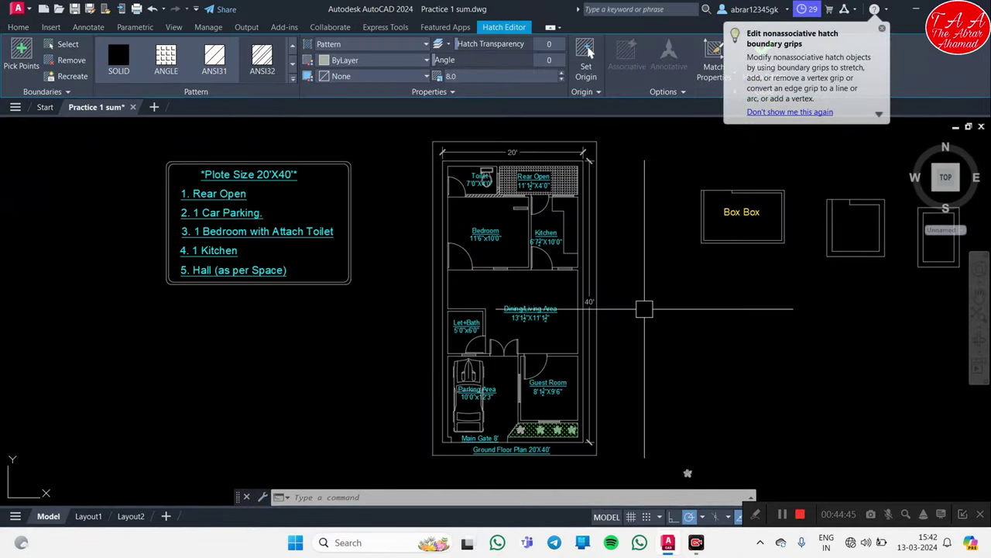
# Step: Window-select and erase the stray rectangle near the Bedroom's top wall
pyautogui.press('Escape')
pyautogui.scroll(4, 564, 251)
pyautogui.moveTo(560, 329); pyautogui.dragTo(591, 372, button='middle')
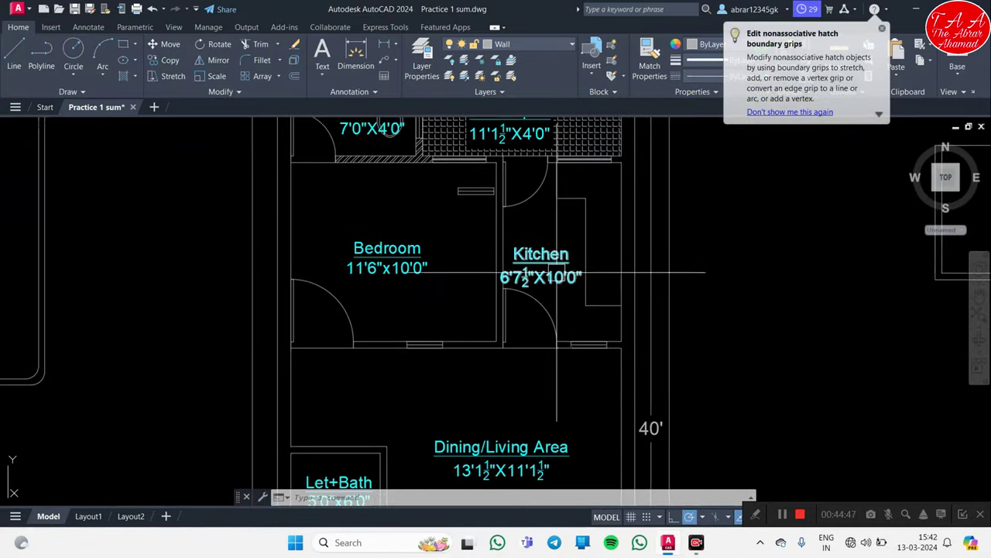
pyautogui.scroll(5, 467, 261)
pyautogui.moveTo(378, 206); pyautogui.dragTo(569, 309)
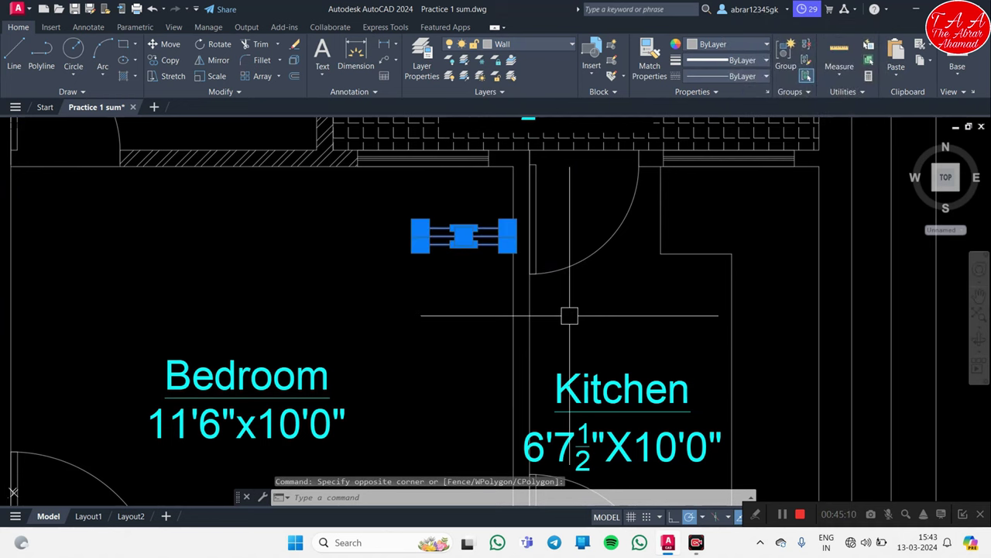
pyautogui.write('e')
pyautogui.press('Return')
pyautogui.scroll(-5, 605, 348)
pyautogui.moveTo(605, 348); pyautogui.dragTo(543, 262, button='middle')
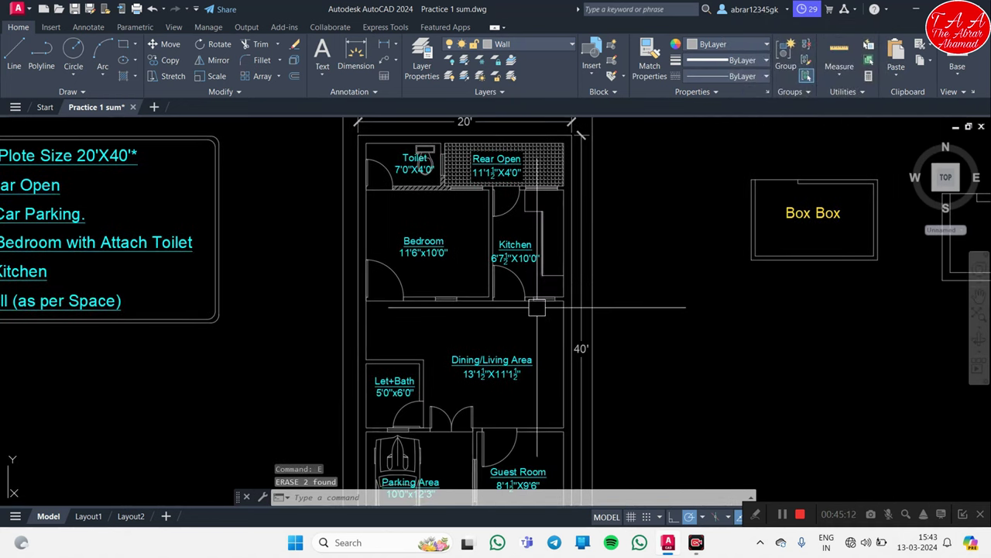
pyautogui.moveTo(443, 381); pyautogui.dragTo(443, 368, button='middle')
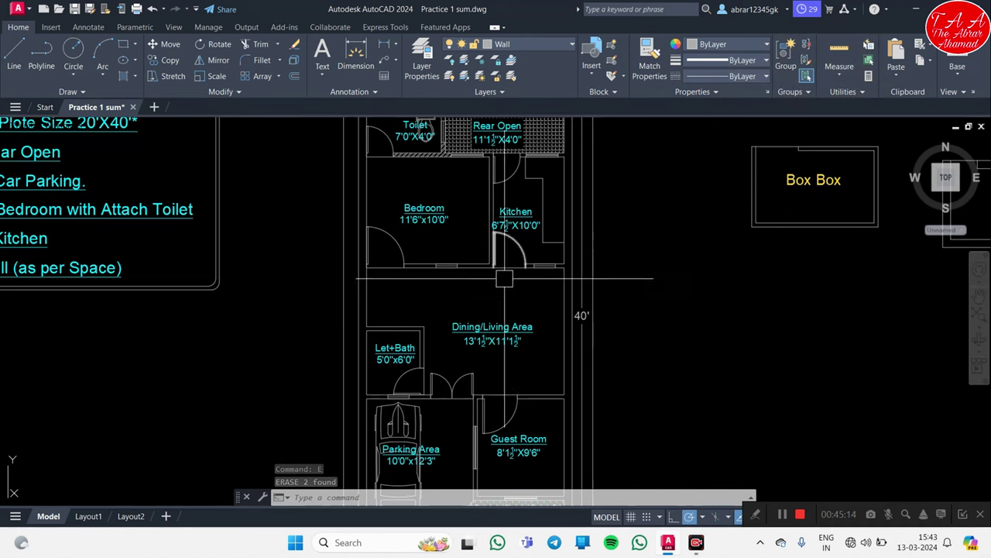
pyautogui.scroll(-2, 505, 279)
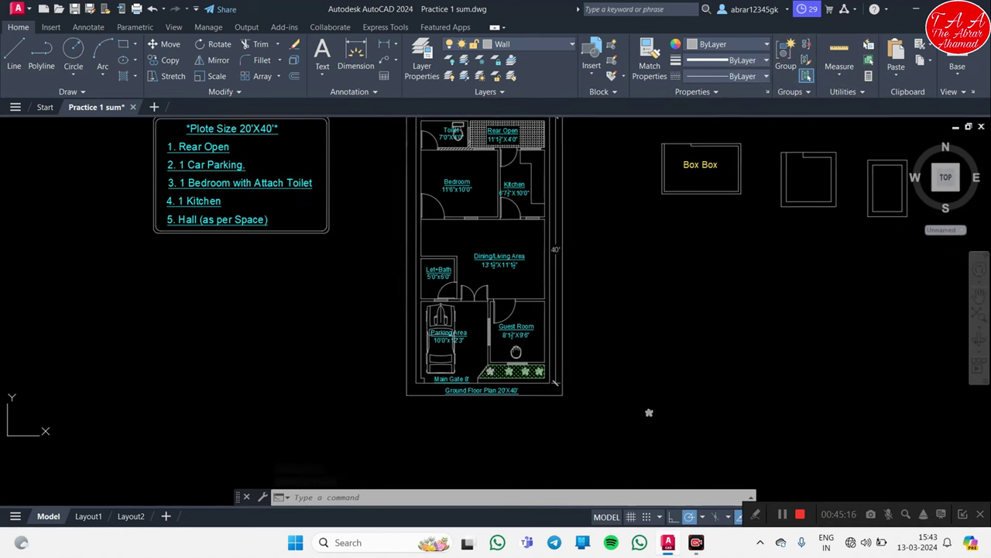